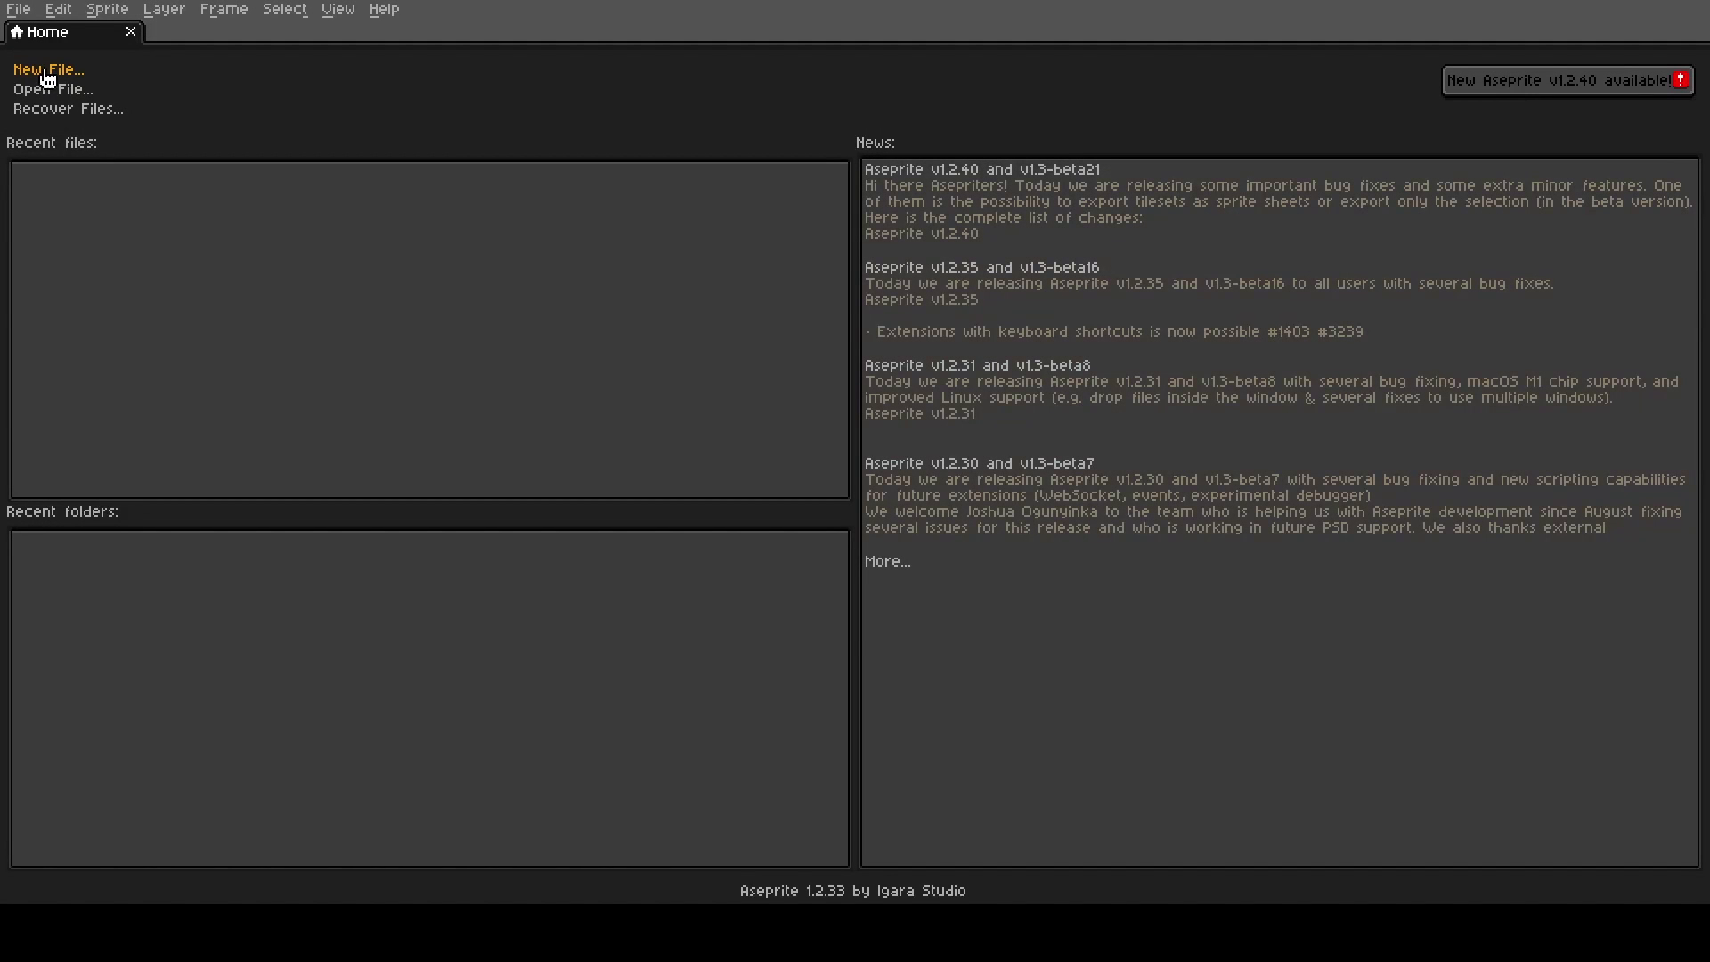
Create a 200 × 200 px RGBA sprite with a transparent background and load wheatSunsetPalette.png as its palette.
{"action": "left_click", "coordinate": [47, 79]}
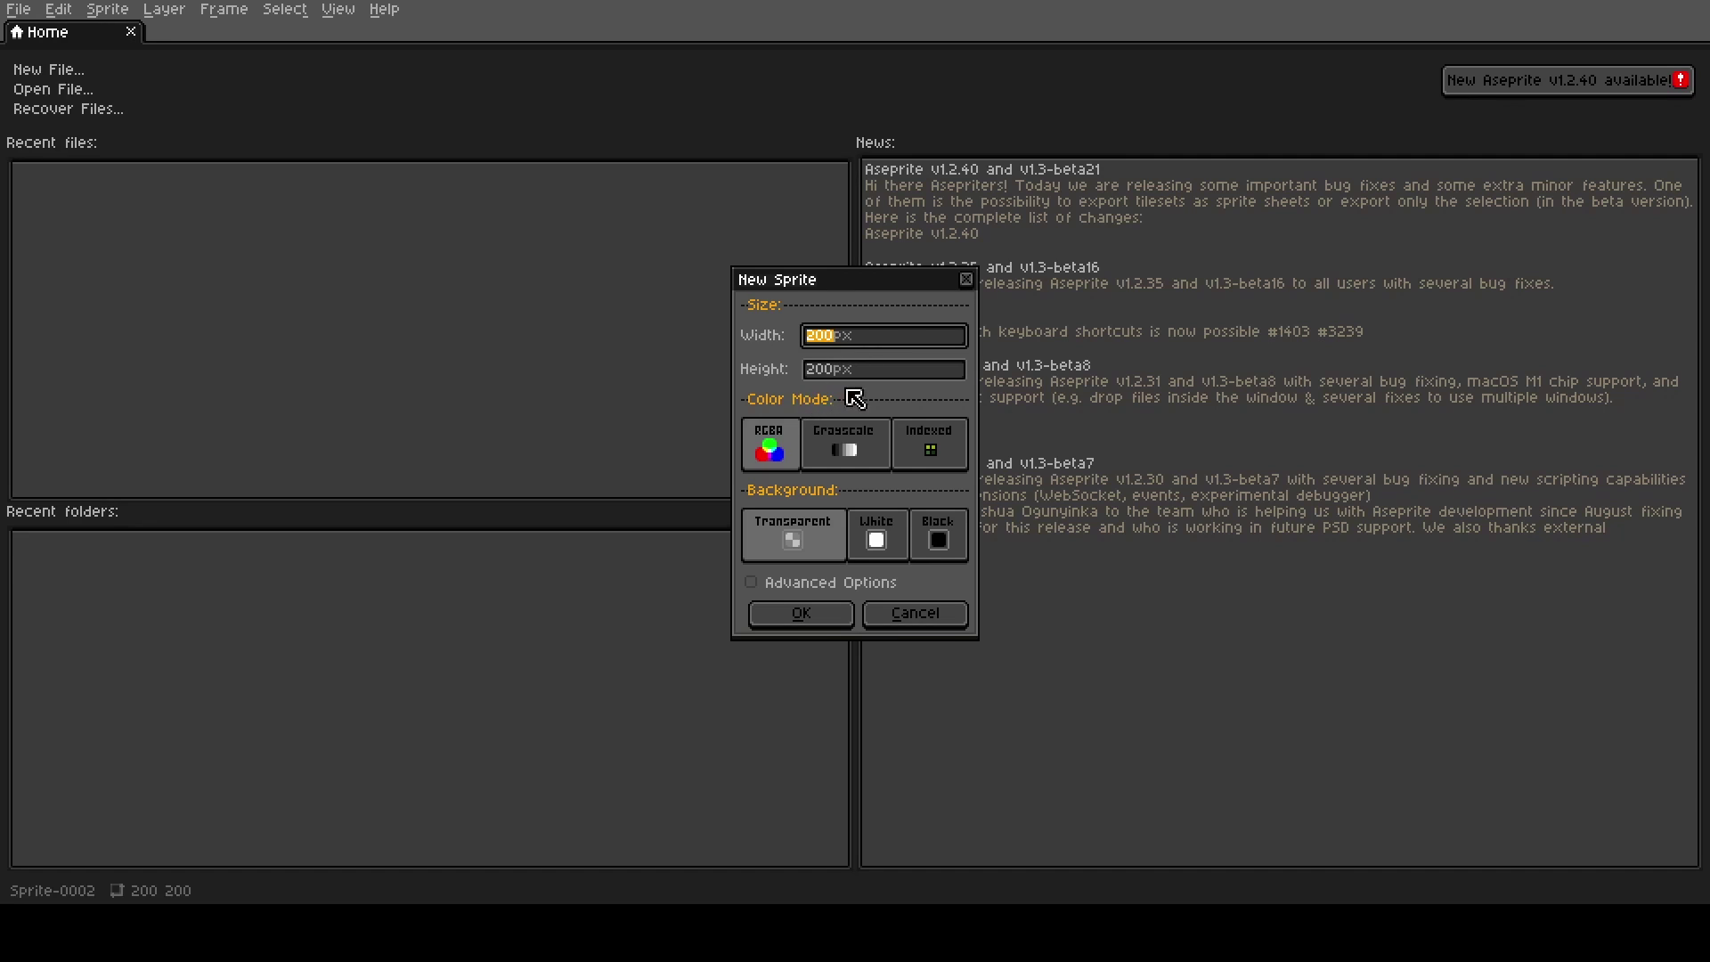
{"action": "left_click", "coordinate": [801, 615]}
{"action": "left_click", "coordinate": [103, 63]}
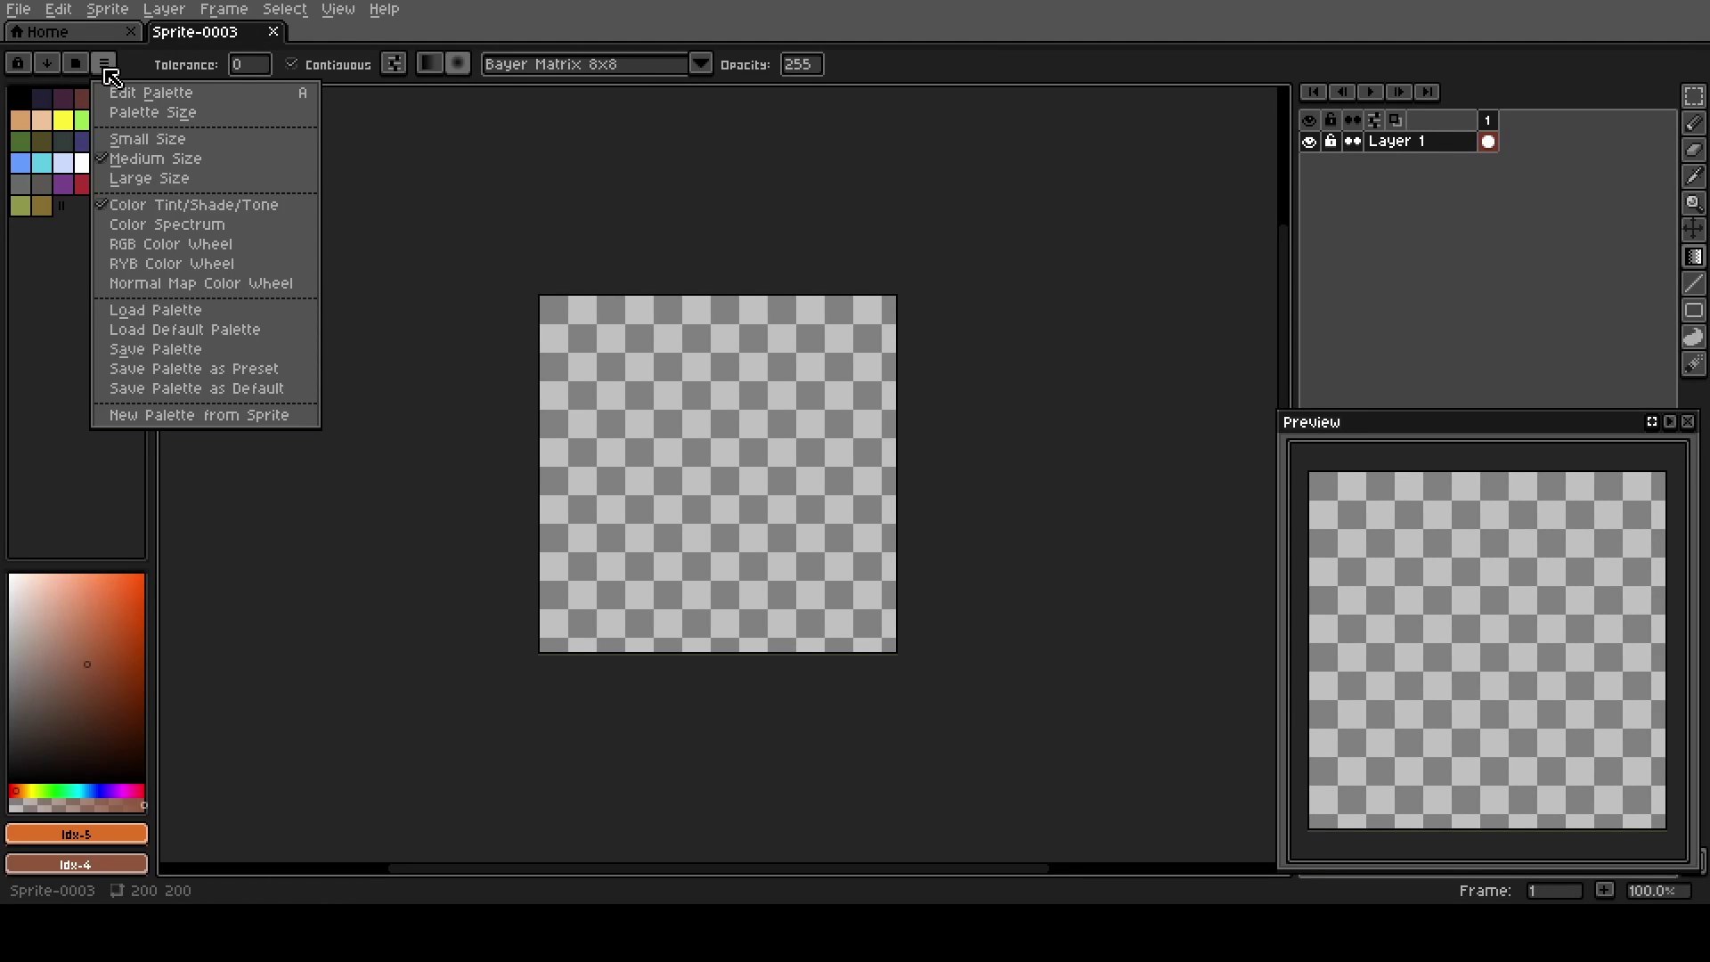
{"action": "left_click", "coordinate": [139, 317]}
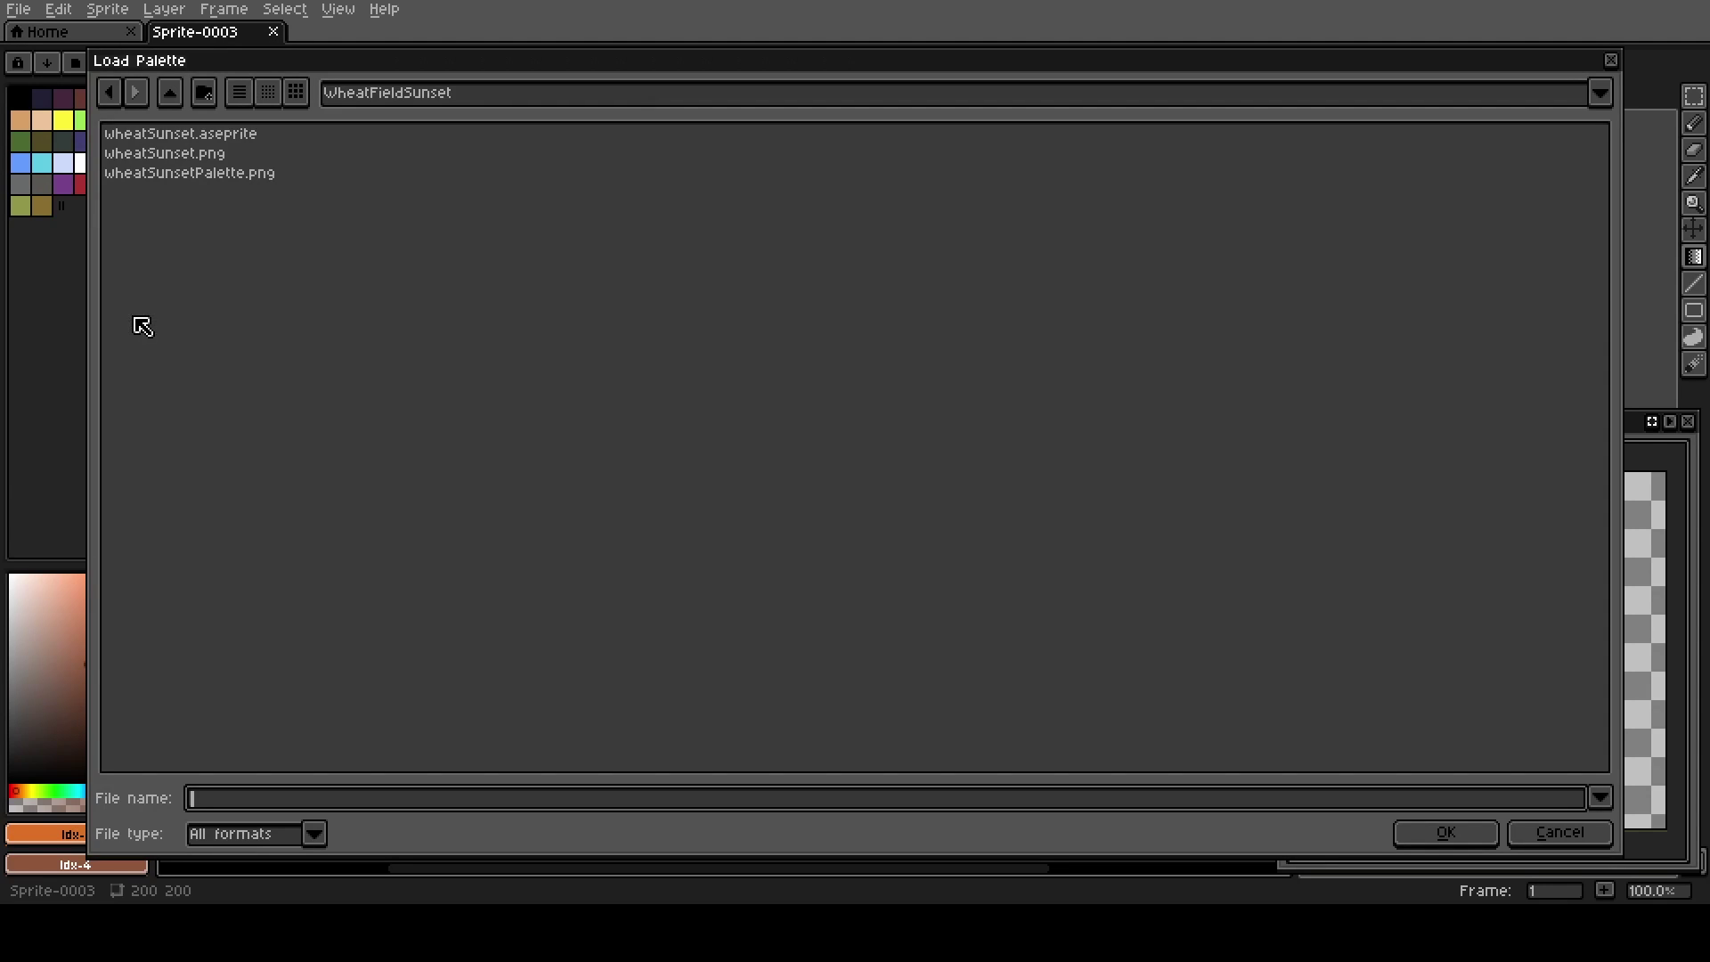
{"action": "left_click", "coordinate": [169, 176]}
{"action": "double_click", "coordinate": [168, 175]}
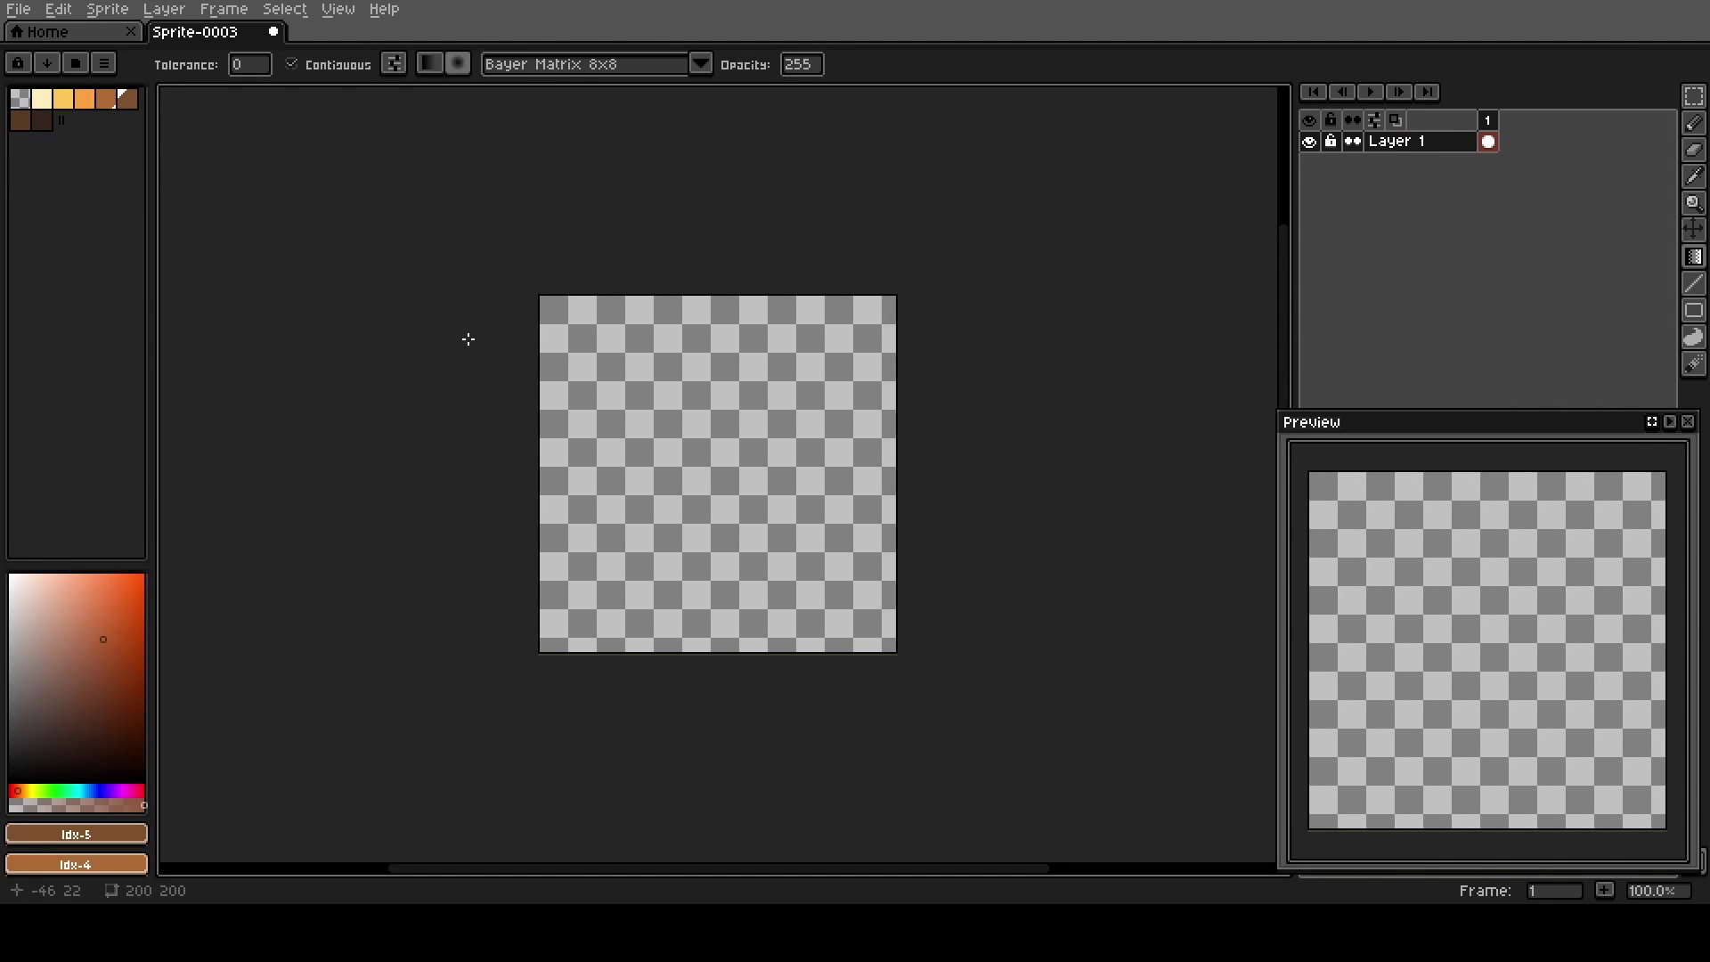
Rename the existing layer bg1, then set palette colour Idx-4 as foreground and Idx-5 as background.
{"action": "scroll", "coordinate": [797, 455], "scroll_direction": "up", "scroll_amount": 1}
{"action": "key", "text": "space"}
{"action": "left_click_drag", "start_coordinate": [623, 371], "coordinate": [675, 360]}
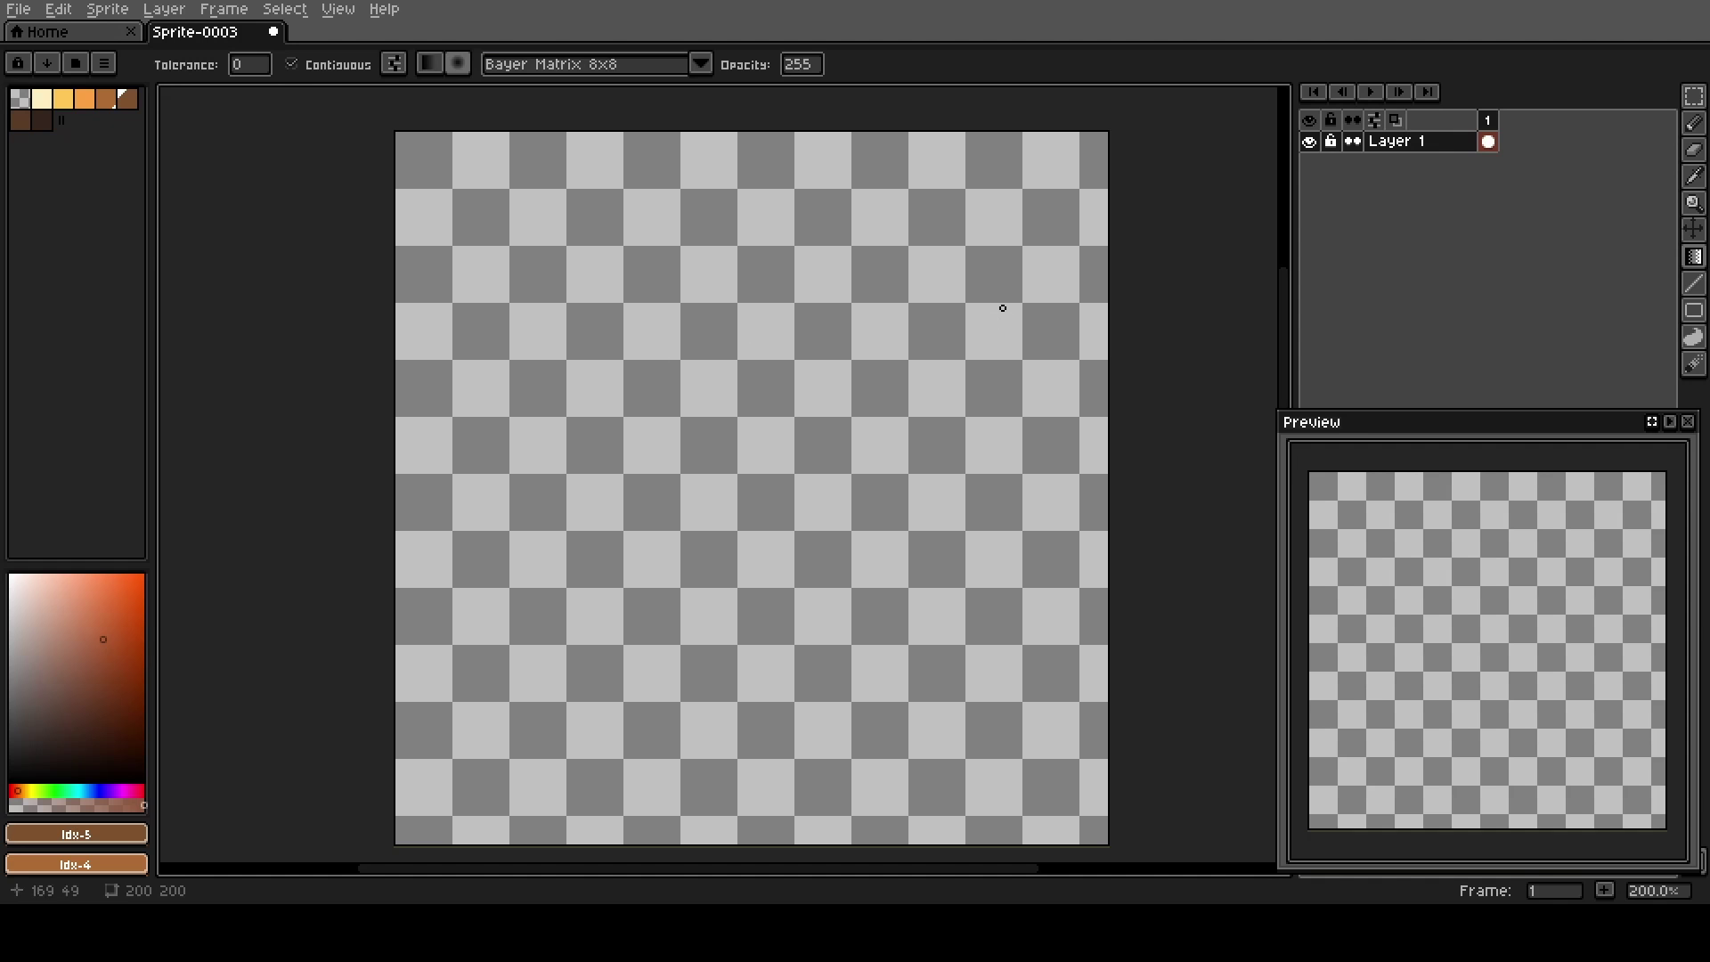
{"action": "double_click", "coordinate": [1429, 144]}
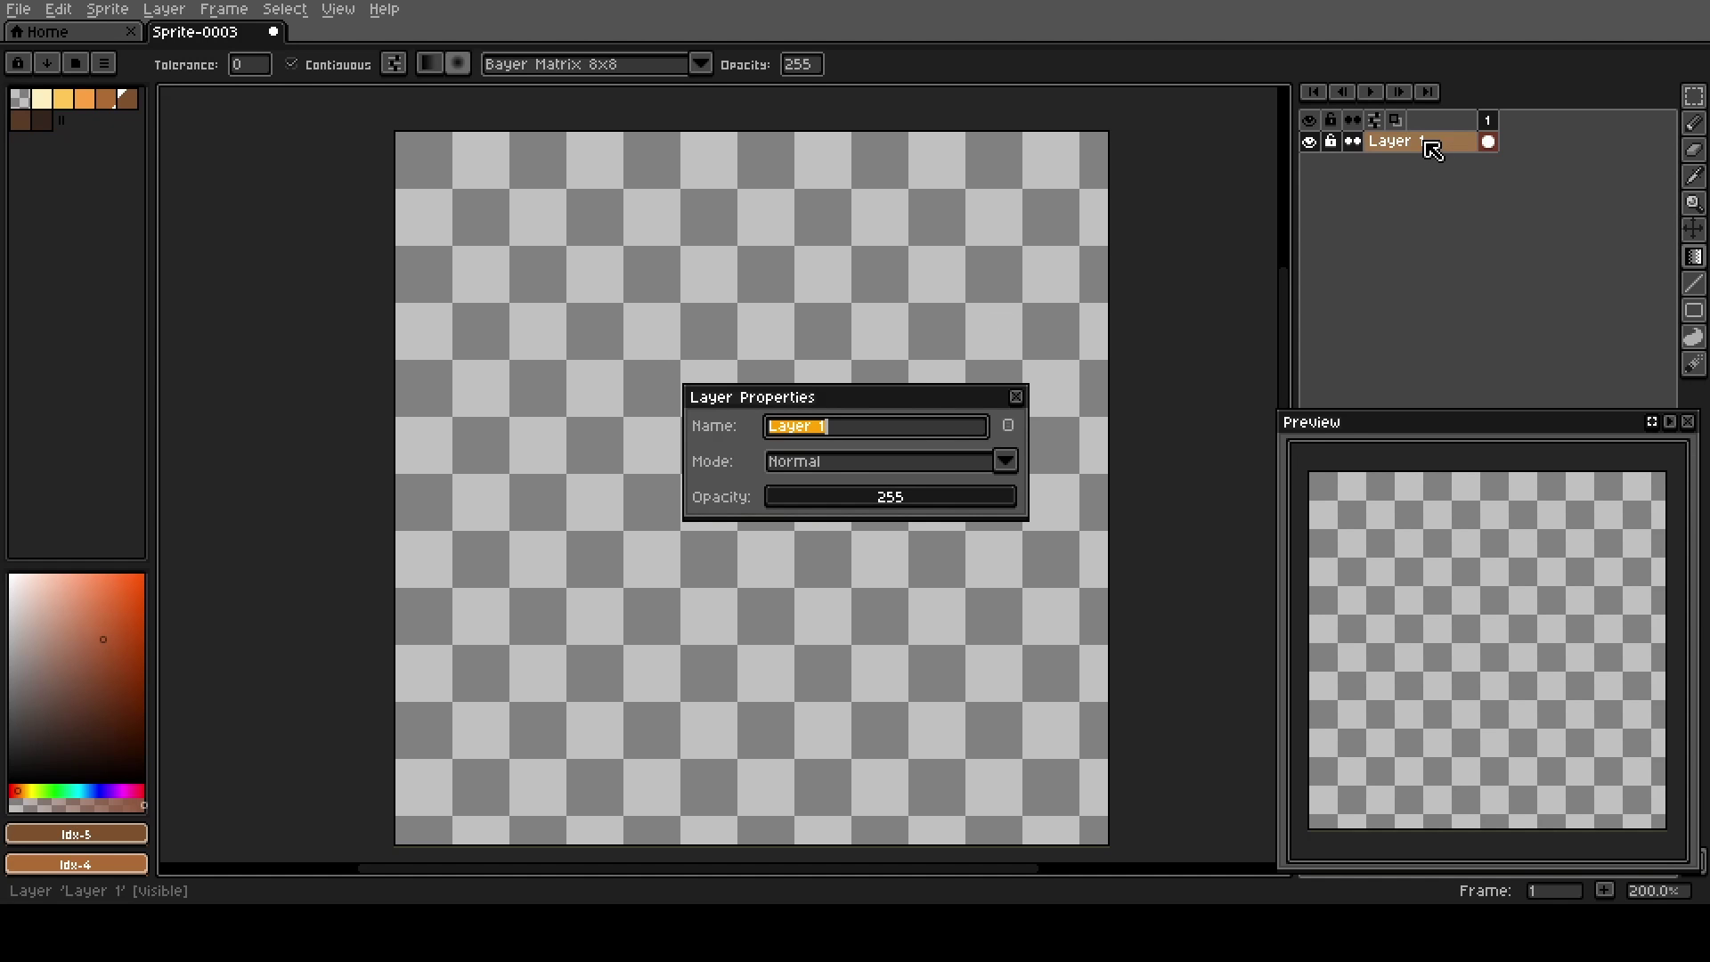
{"action": "type", "text": "bg1"}
{"action": "key", "text": "Return"}
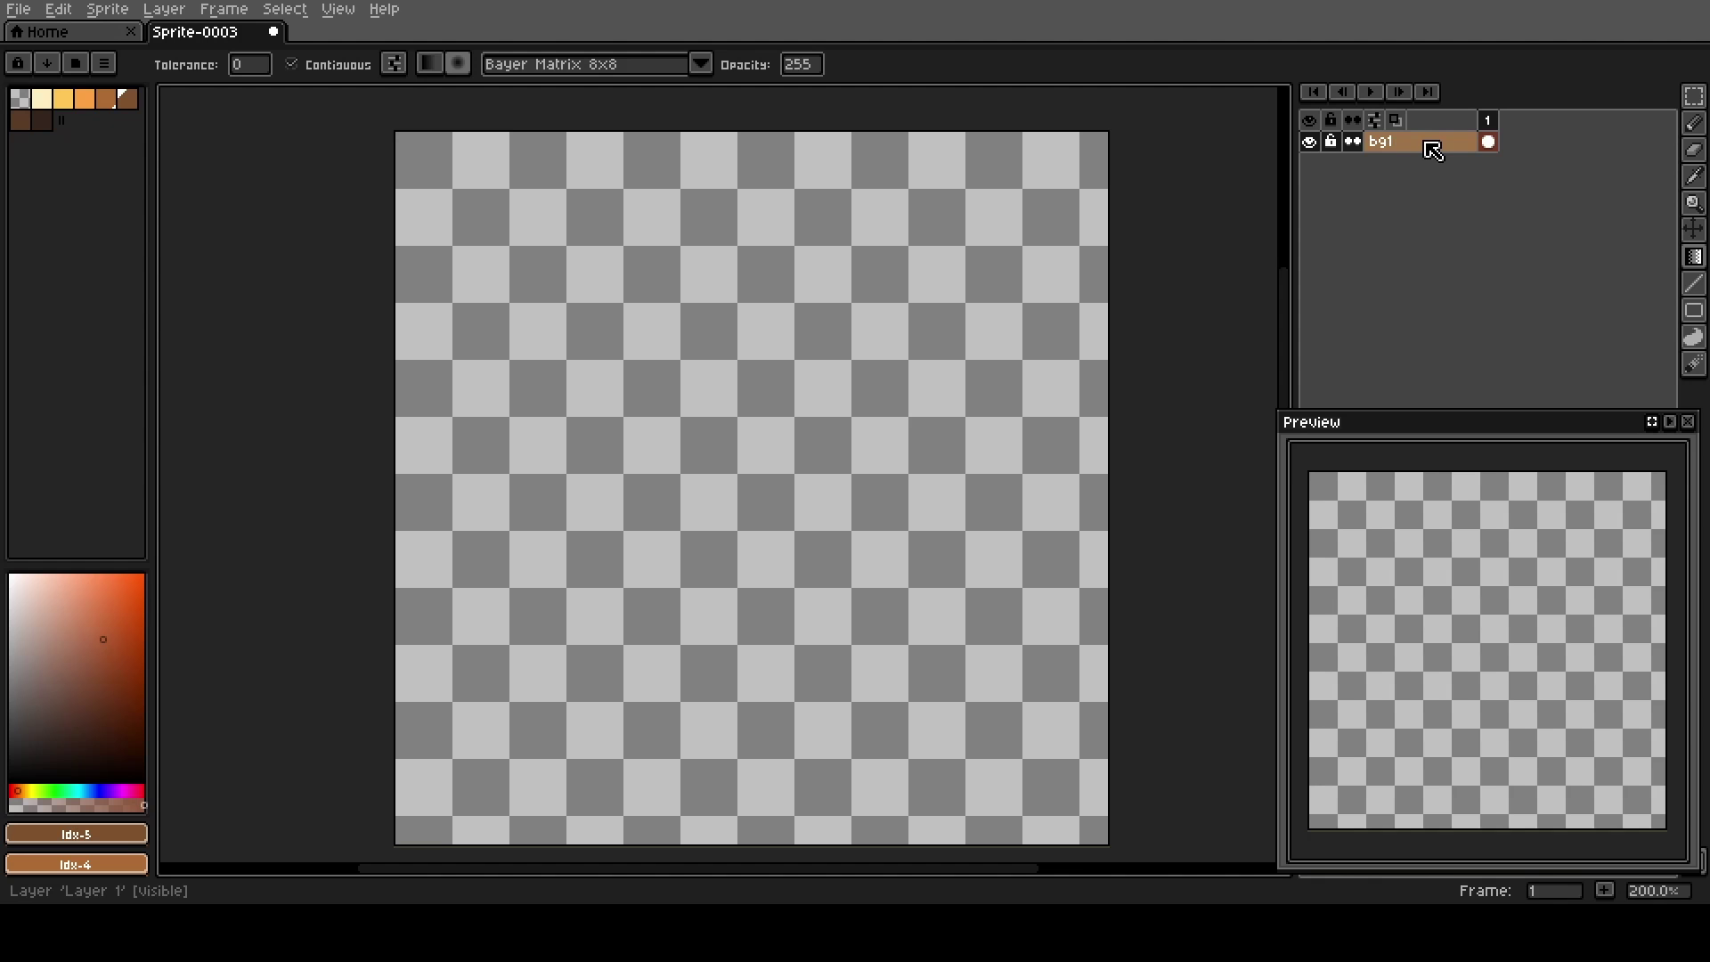
{"action": "left_click", "coordinate": [107, 100]}
{"action": "right_click", "coordinate": [130, 104]}
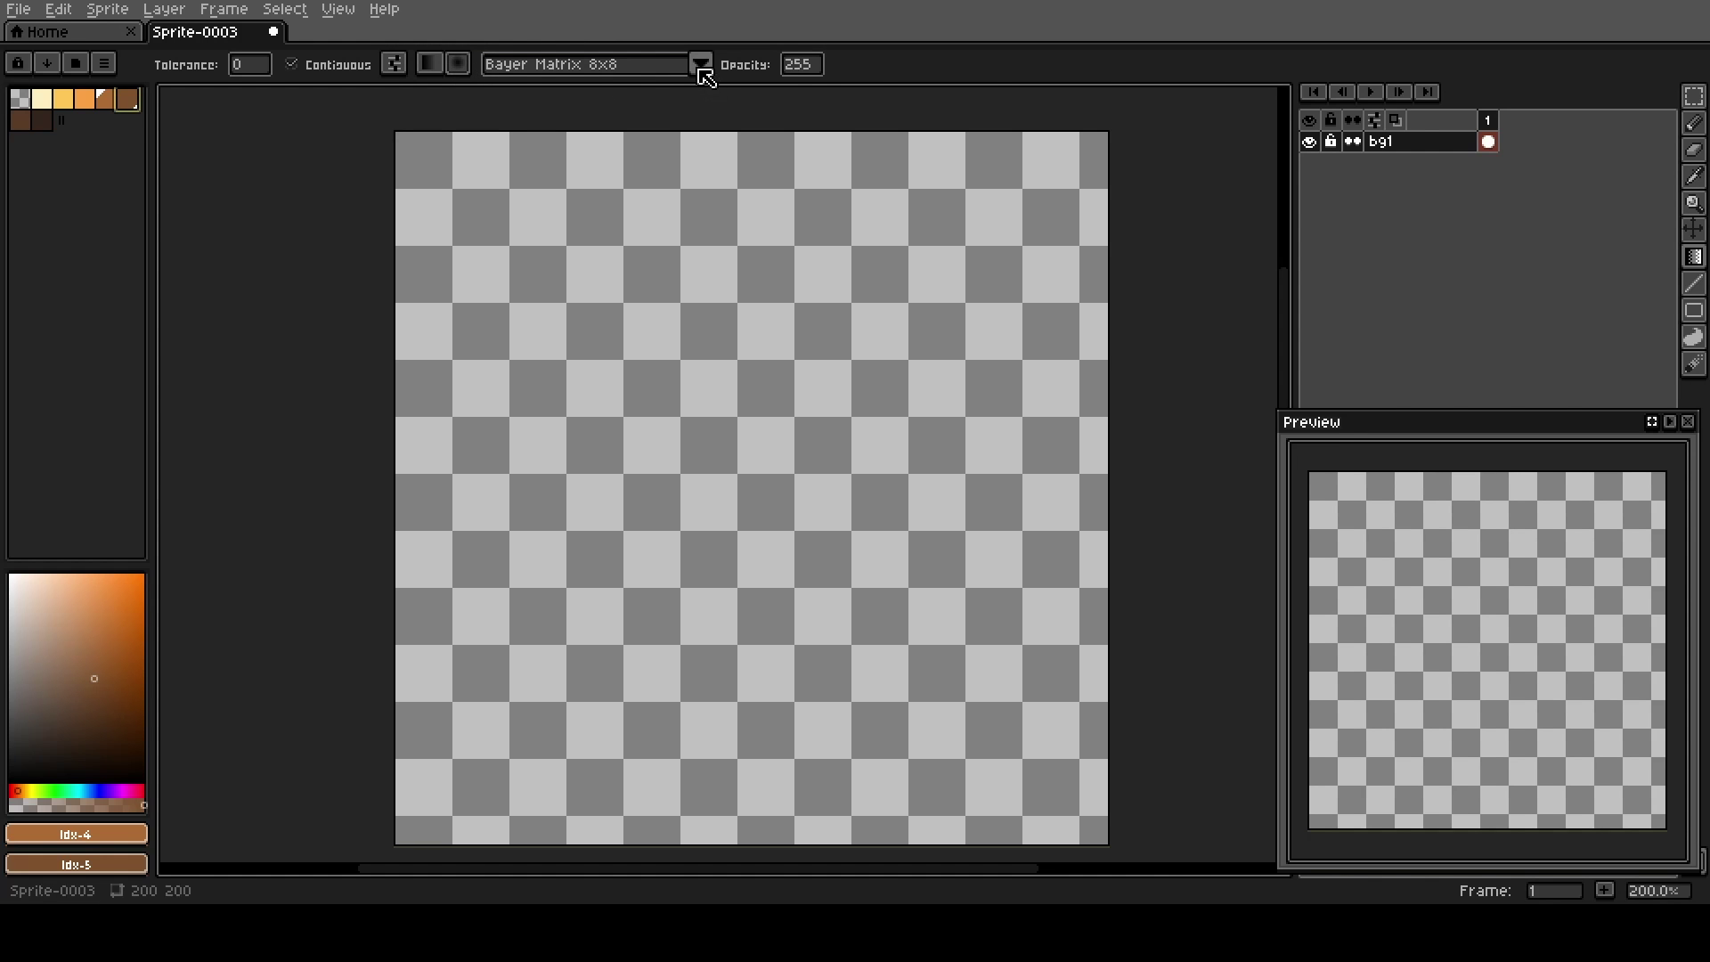
{"action": "left_click_drag", "start_coordinate": [408, 143], "coordinate": [581, 234]}
{"action": "key", "text": "v"}
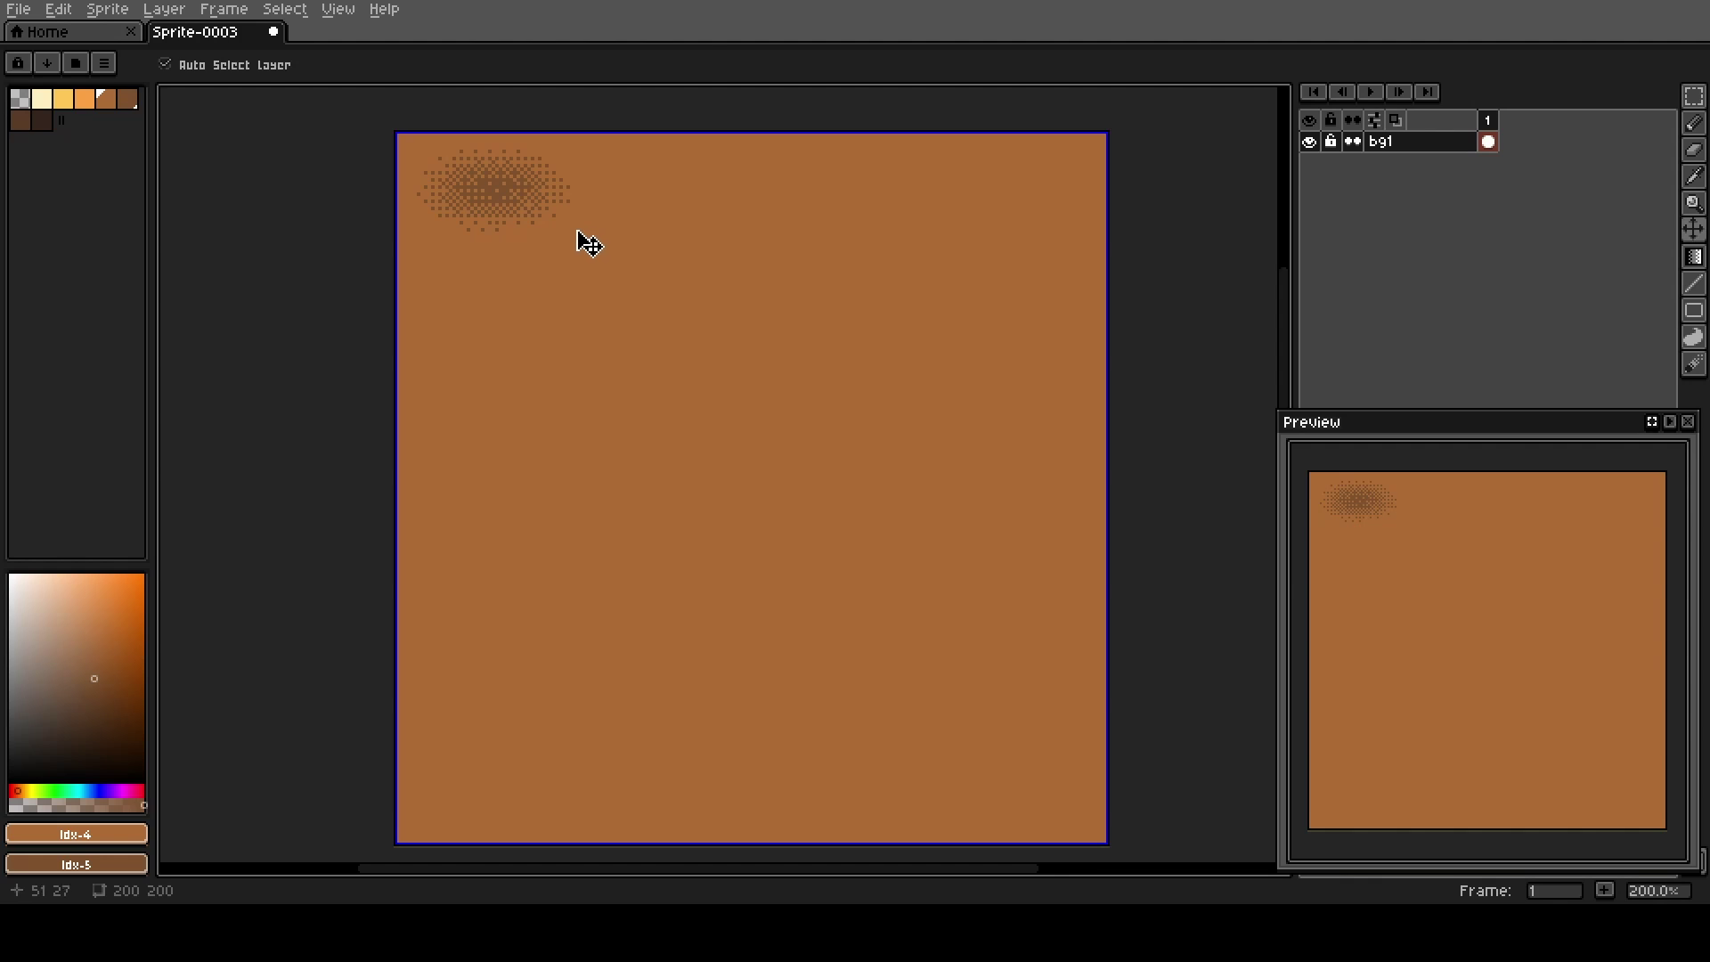
{"action": "key", "text": "ctrl+z"}
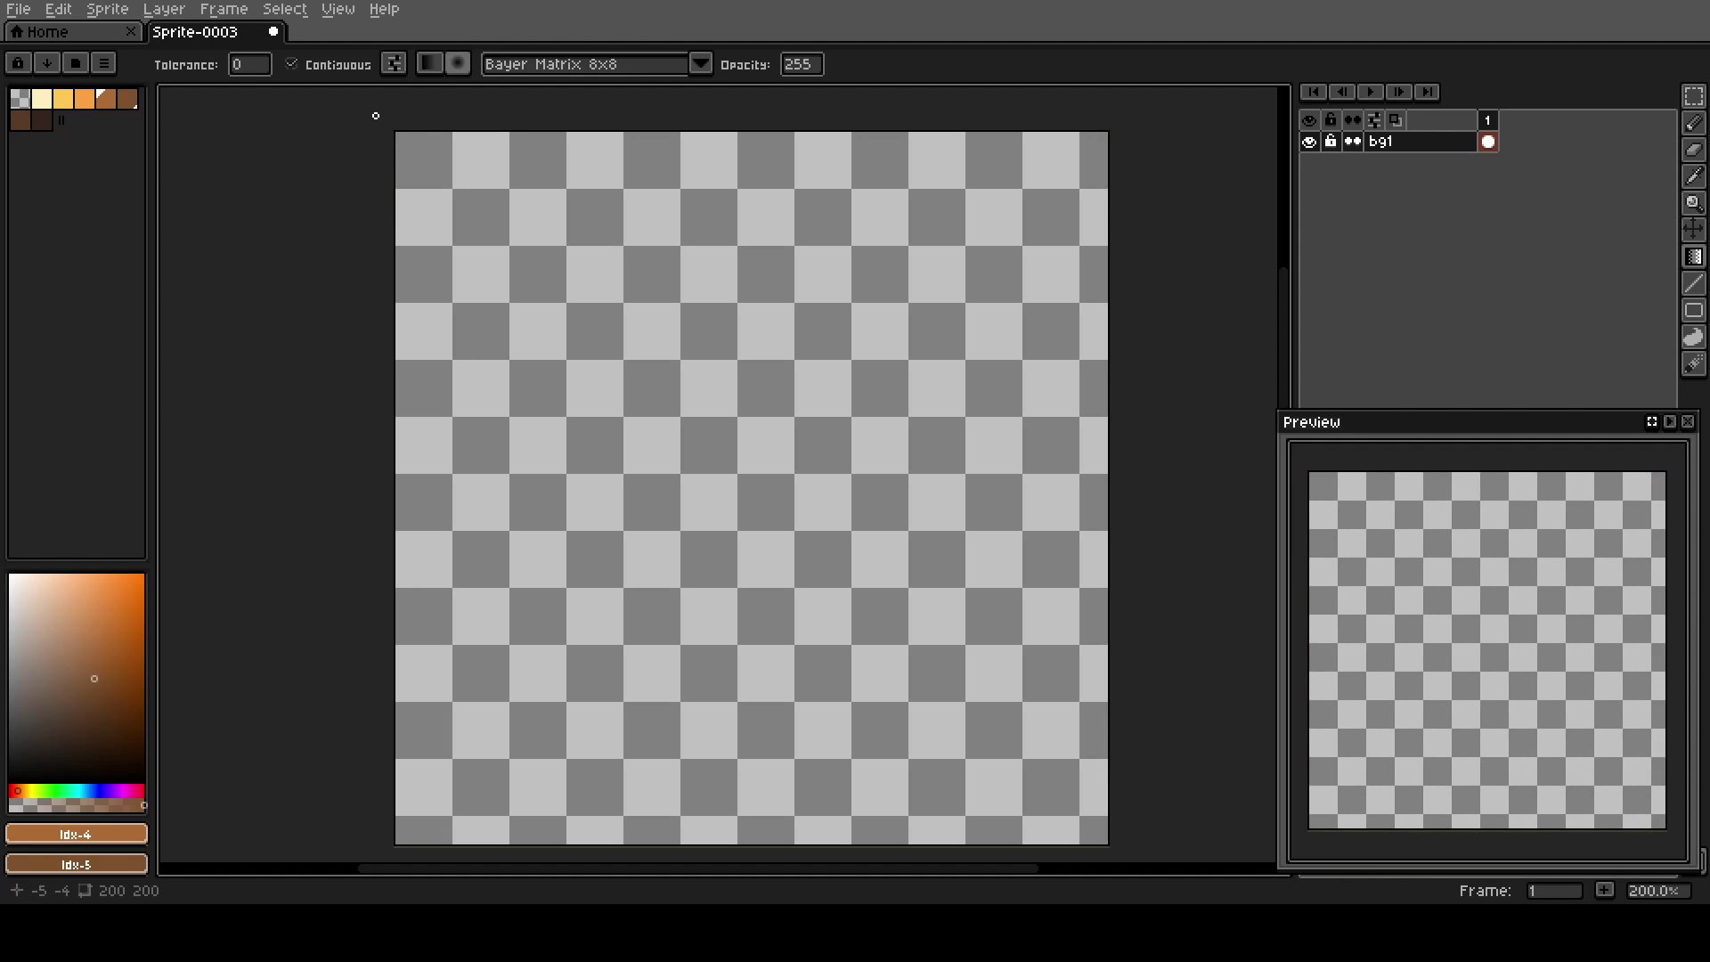
Fill bg1 with a large radial Bayer Matrix 8x8 gradient, Idx-4 brown at the upper-right centre fading to Idx-5.
{"action": "left_click_drag", "start_coordinate": [369, 119], "coordinate": [1265, 704]}
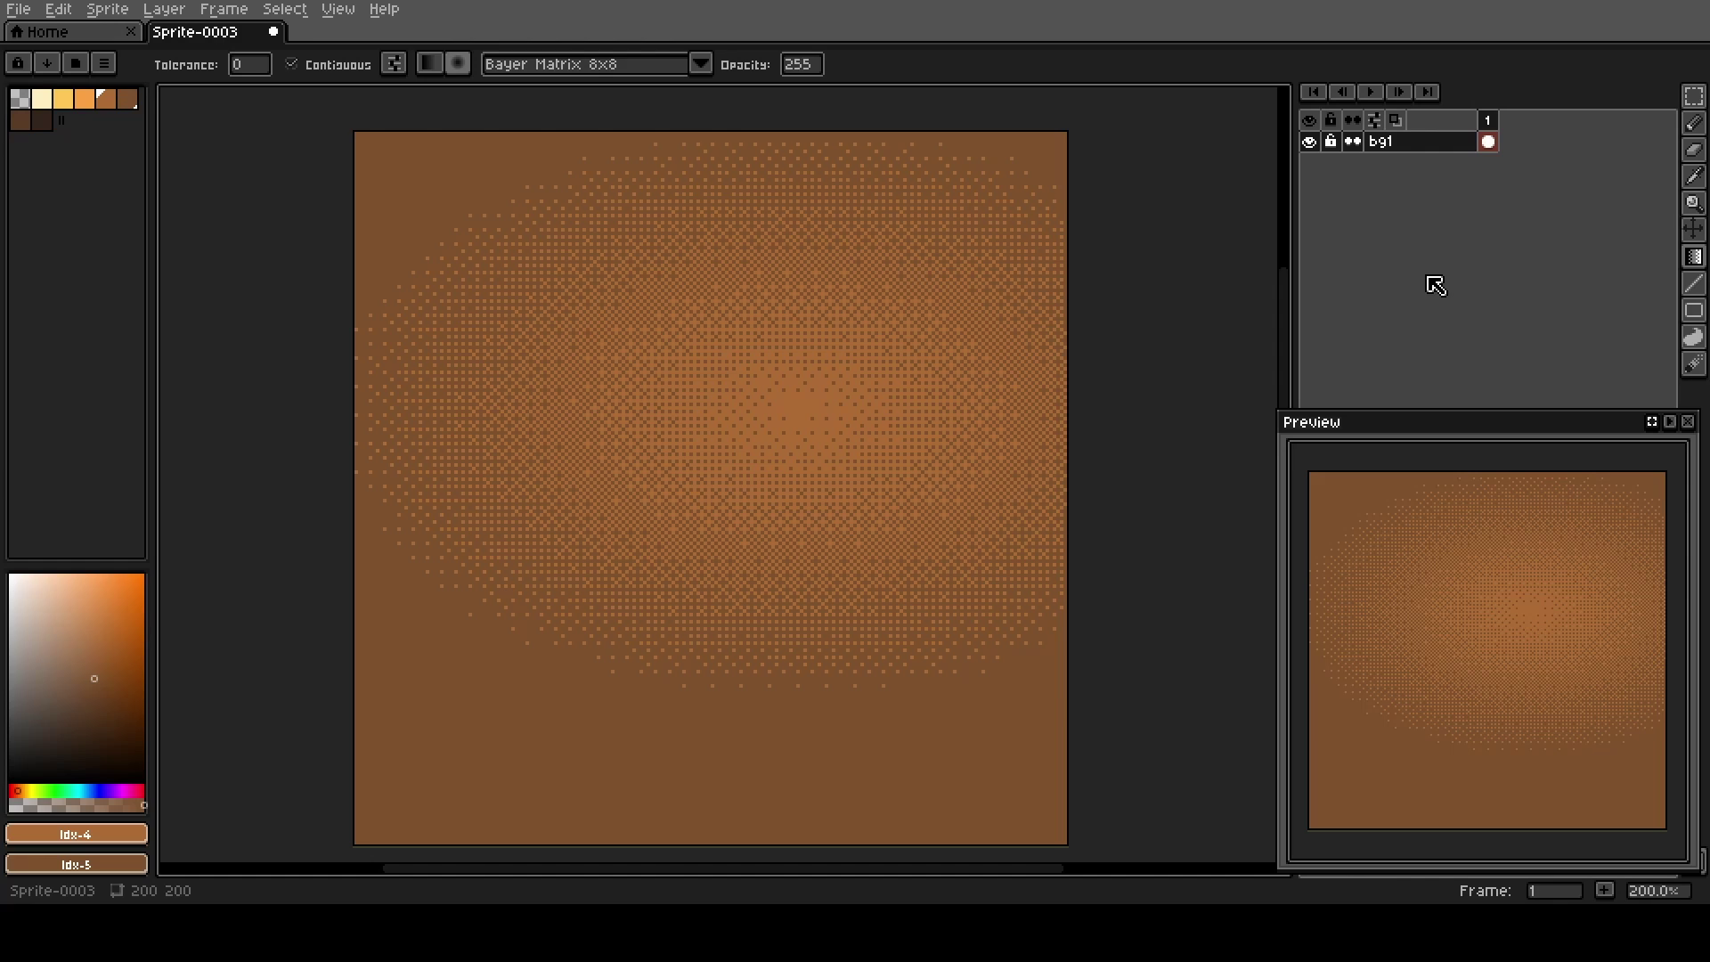
Add a layer named bg2 and set palette colour Idx-3 as foreground and Idx-4 as background.
{"action": "key", "text": "shift+n"}
{"action": "key", "text": "shift+p"}
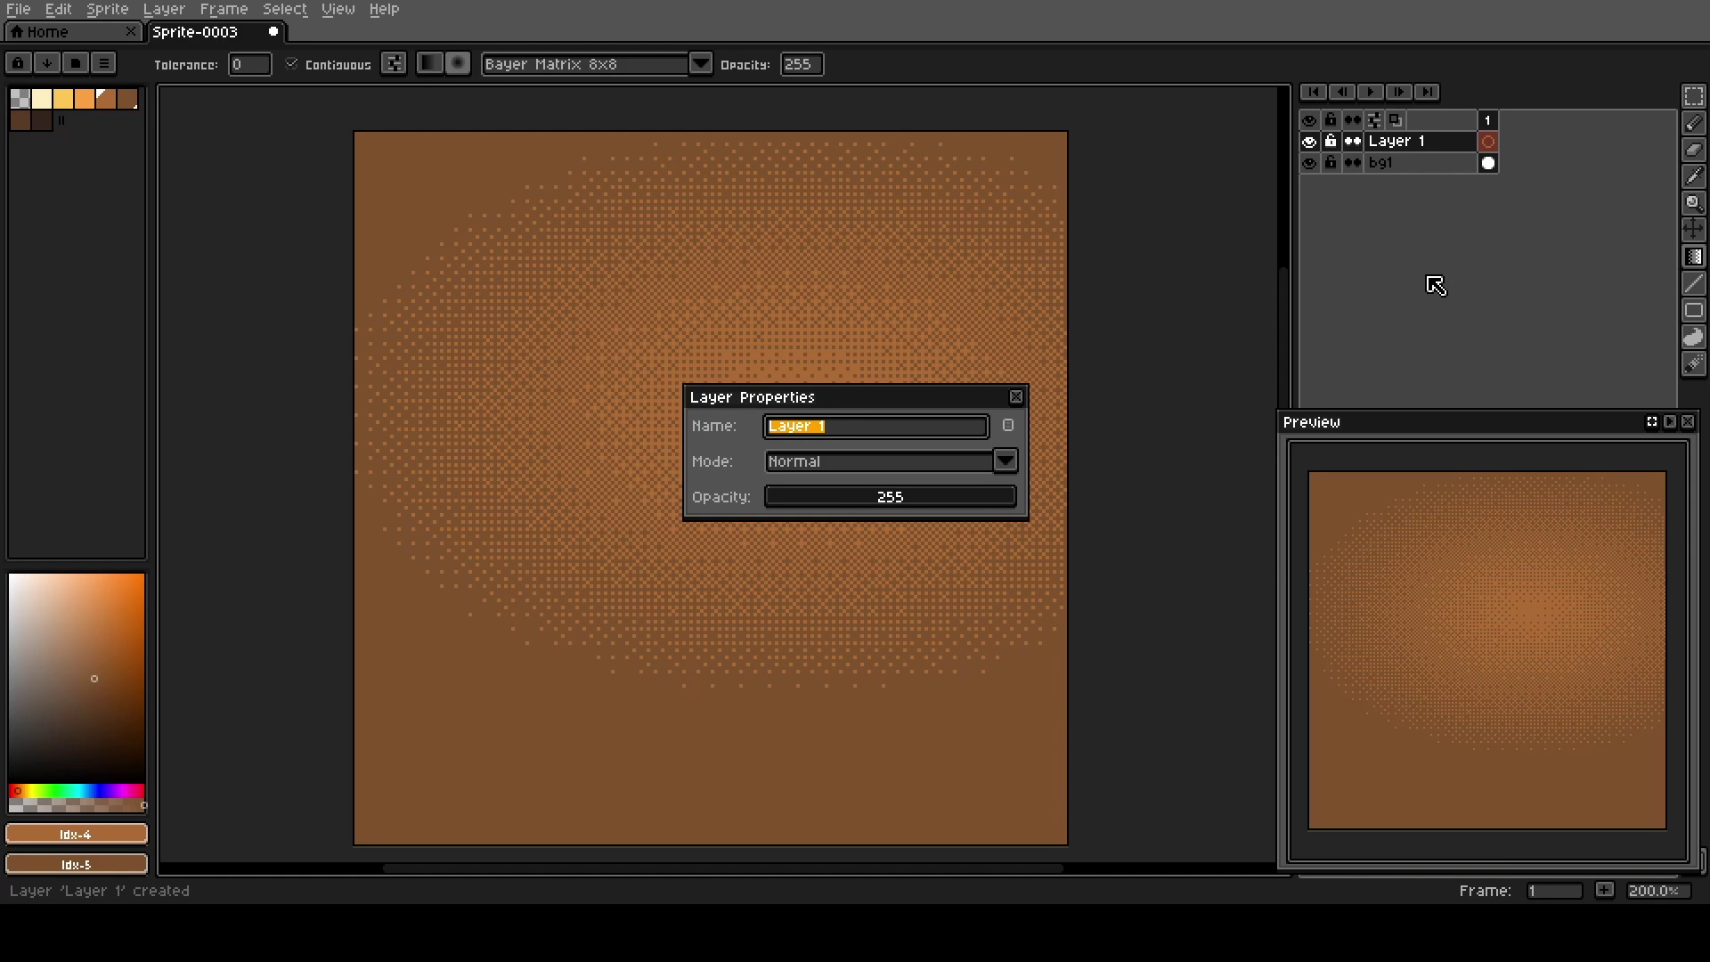
{"action": "type", "text": "bg2"}
{"action": "key", "text": "Return"}
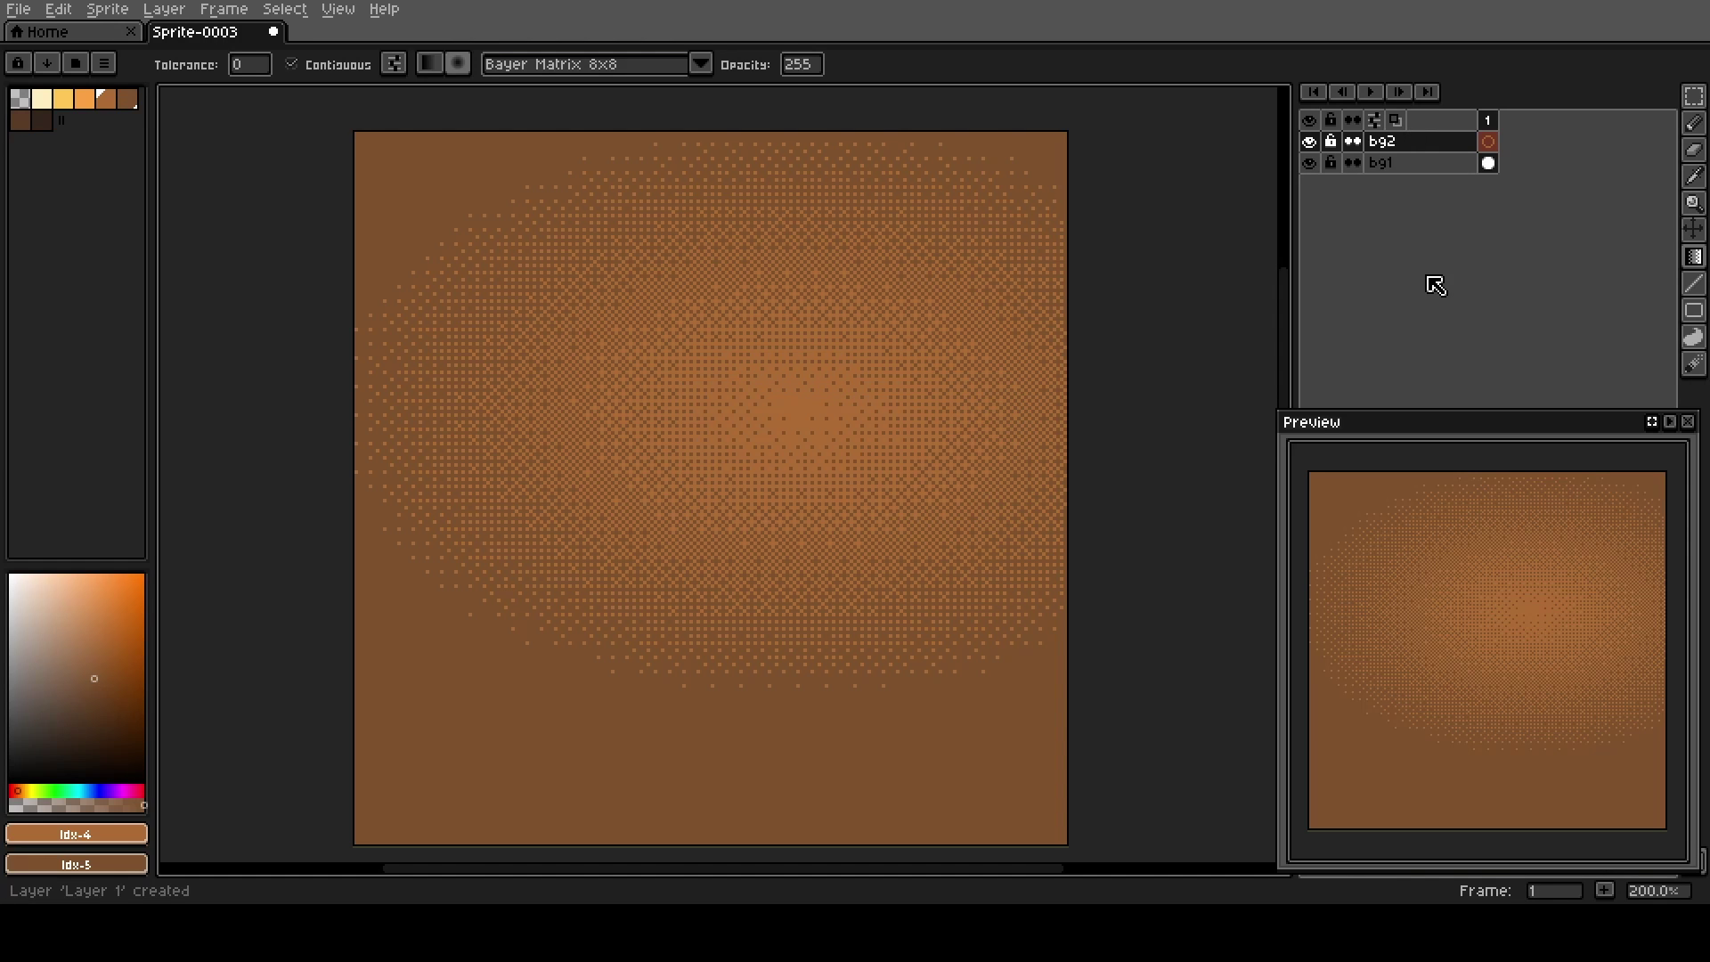
{"action": "left_click", "coordinate": [89, 103]}
{"action": "right_click", "coordinate": [106, 102]}
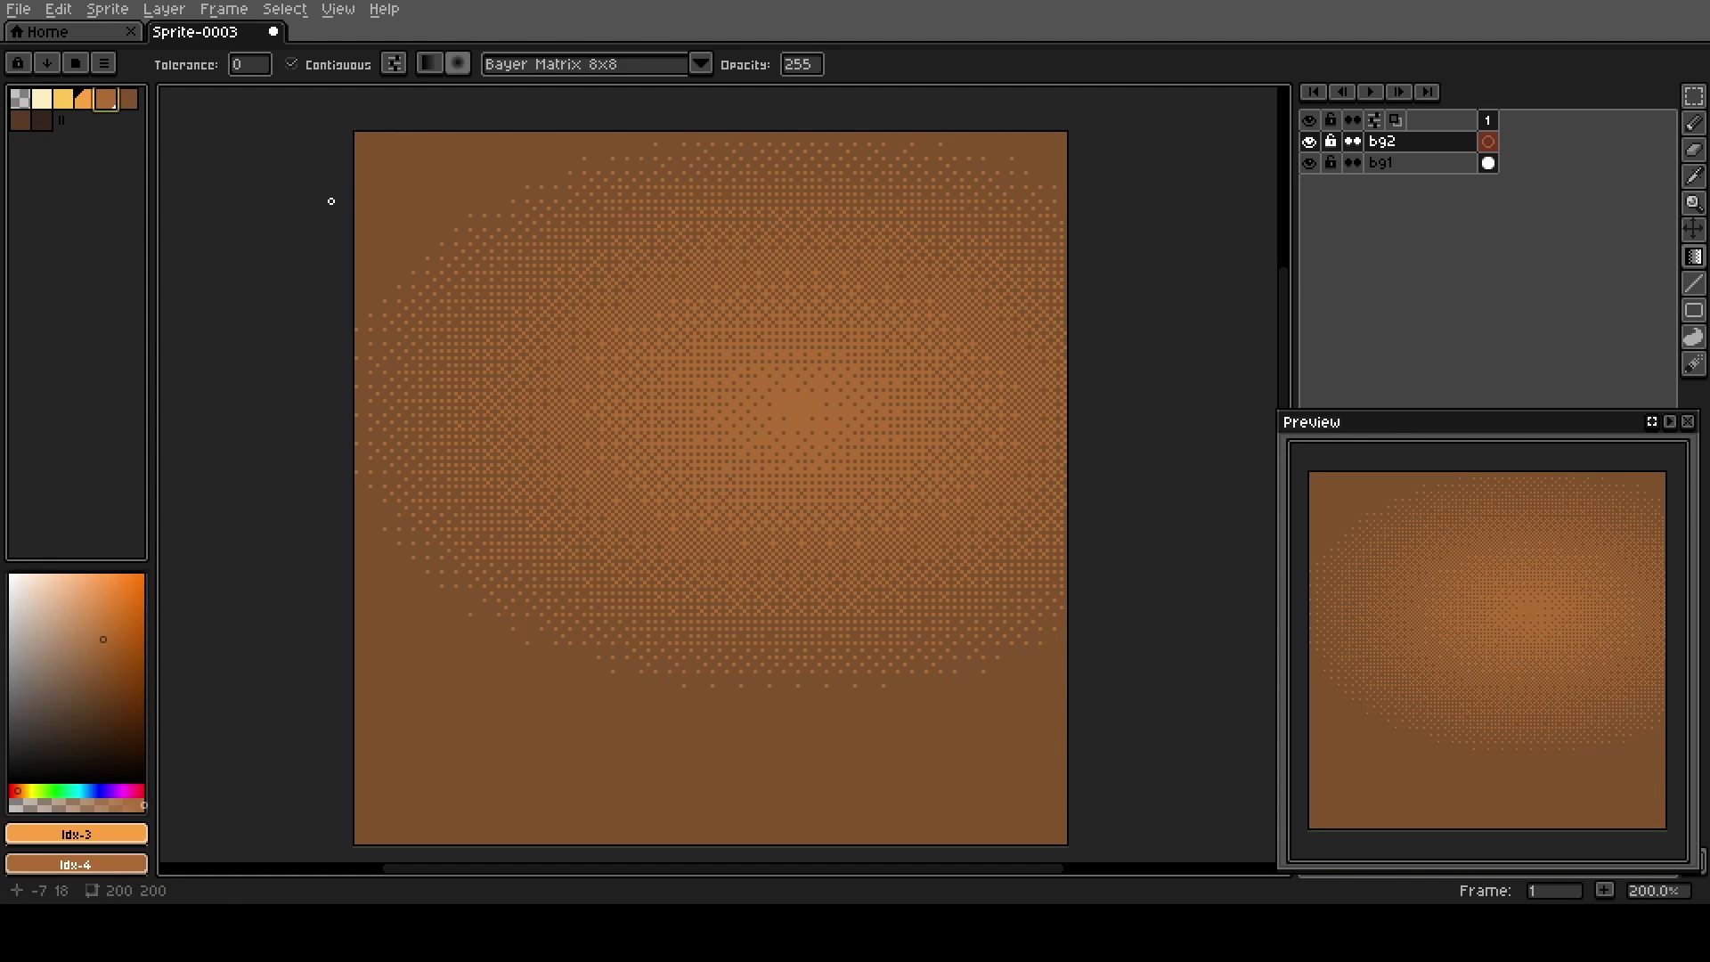
{"action": "left_click_drag", "start_coordinate": [427, 180], "coordinate": [943, 481]}
{"action": "key", "text": "ctrl+z"}
{"action": "scroll", "coordinate": [585, 276], "scroll_direction": "down", "scroll_amount": 1}
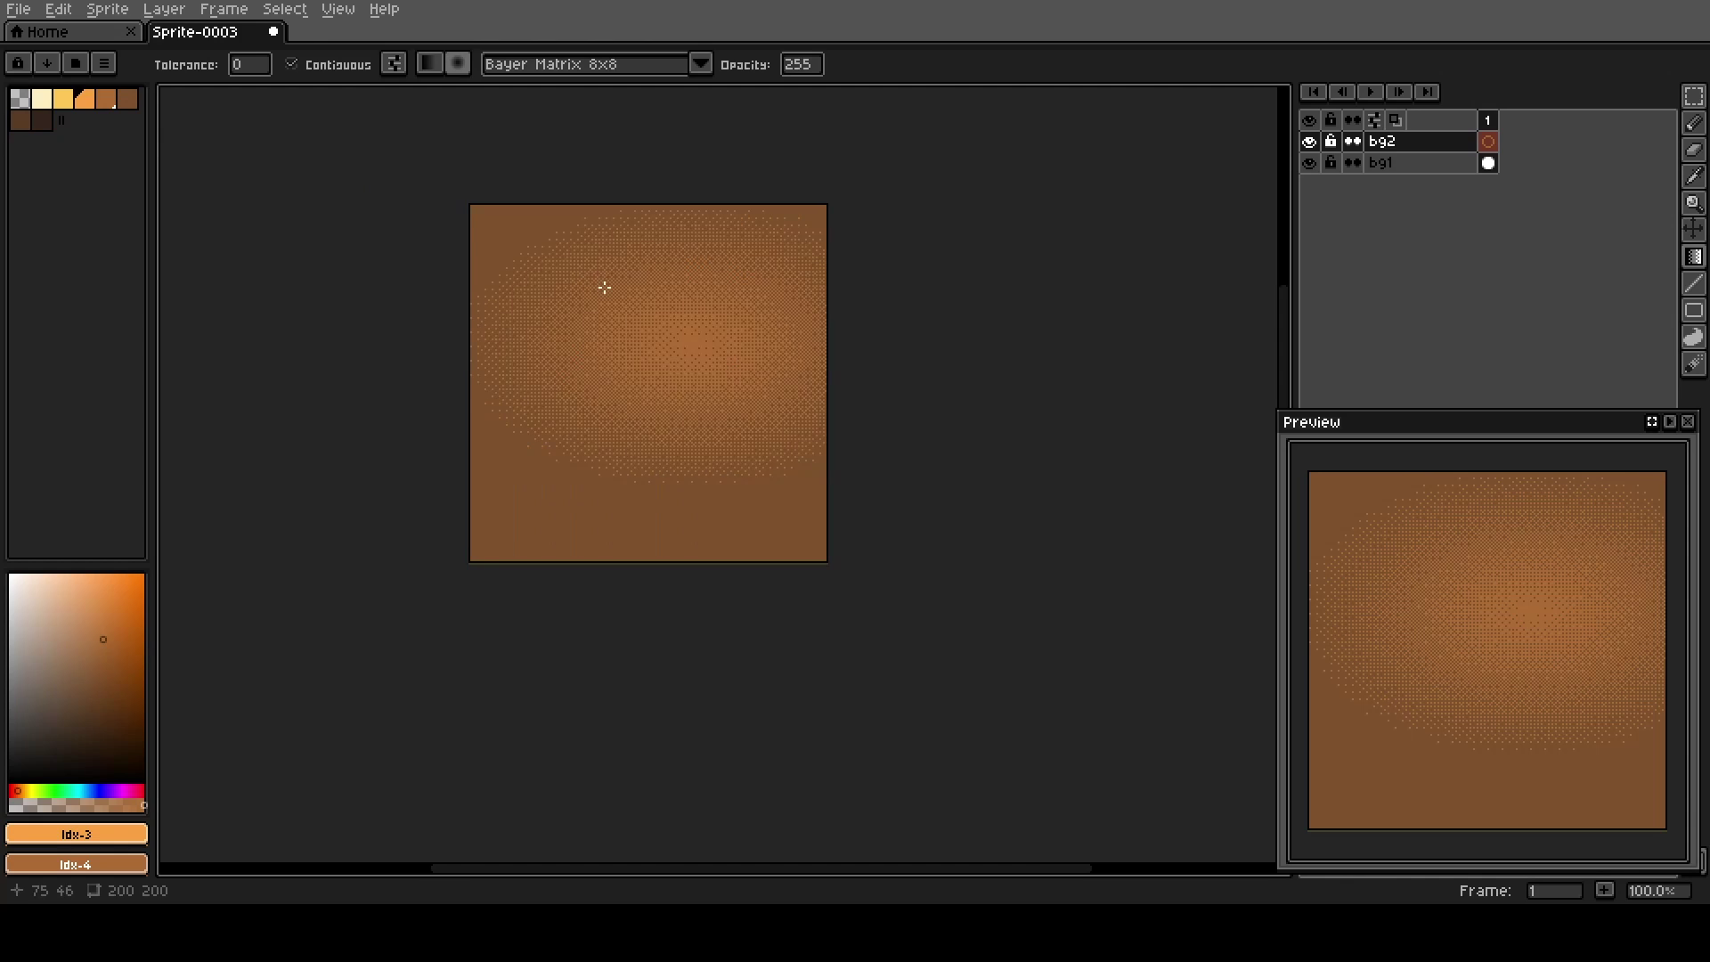
{"action": "left_click_drag", "start_coordinate": [503, 221], "coordinate": [853, 445]}
{"action": "key", "text": "ctrl+z"}
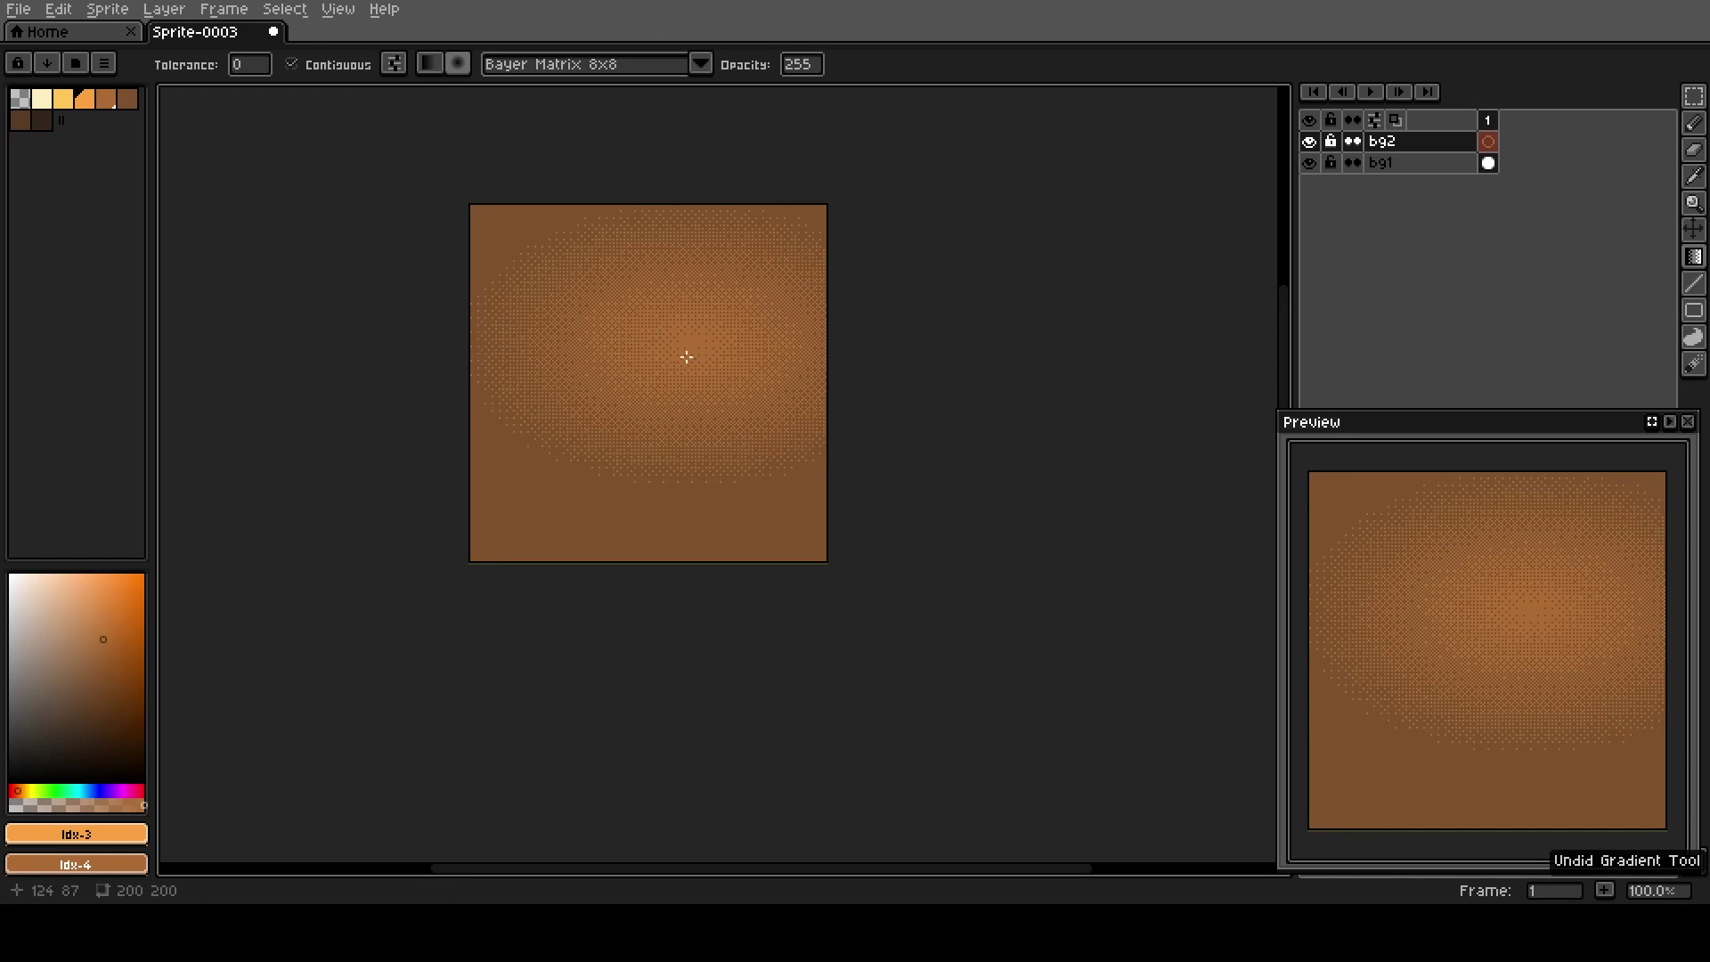
Draw a smaller radial dithered gradient on bg2 over the existing glow, orange Idx-3 fading to brown Idx-4.
{"action": "left_click_drag", "start_coordinate": [560, 239], "coordinate": [825, 431]}
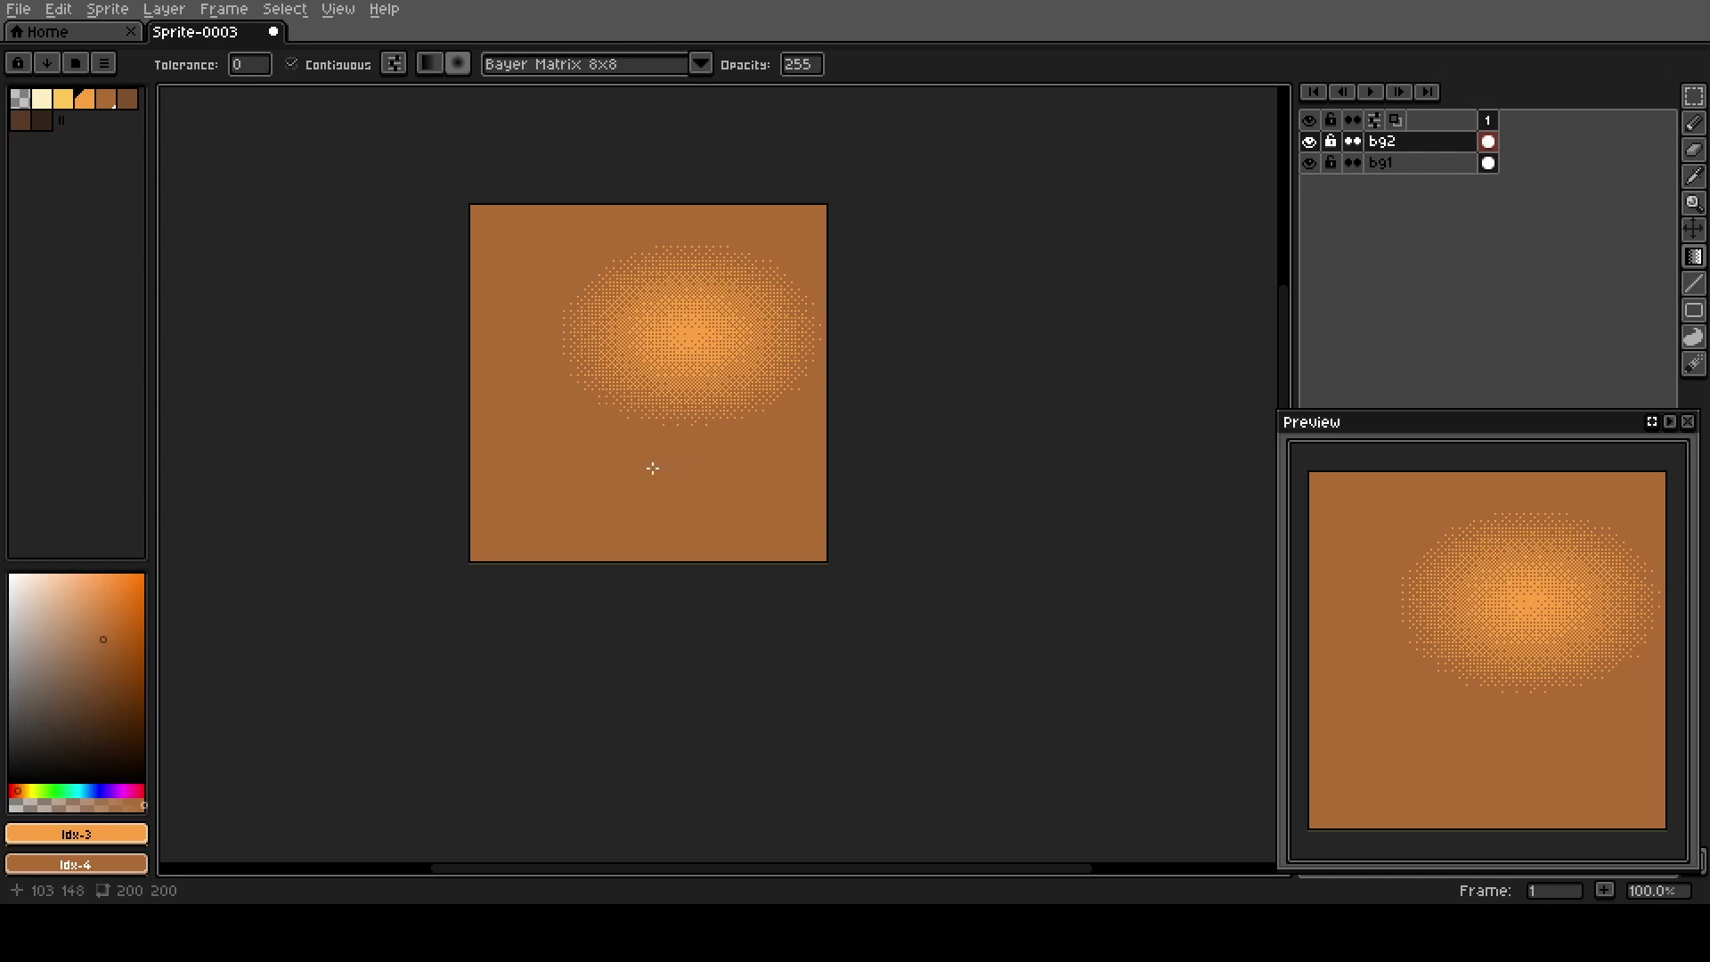
Select all #ad6c34 pixels on bg2 by colour range with tolerance 0, delete them and clear the selection.
{"action": "key", "text": "i"}
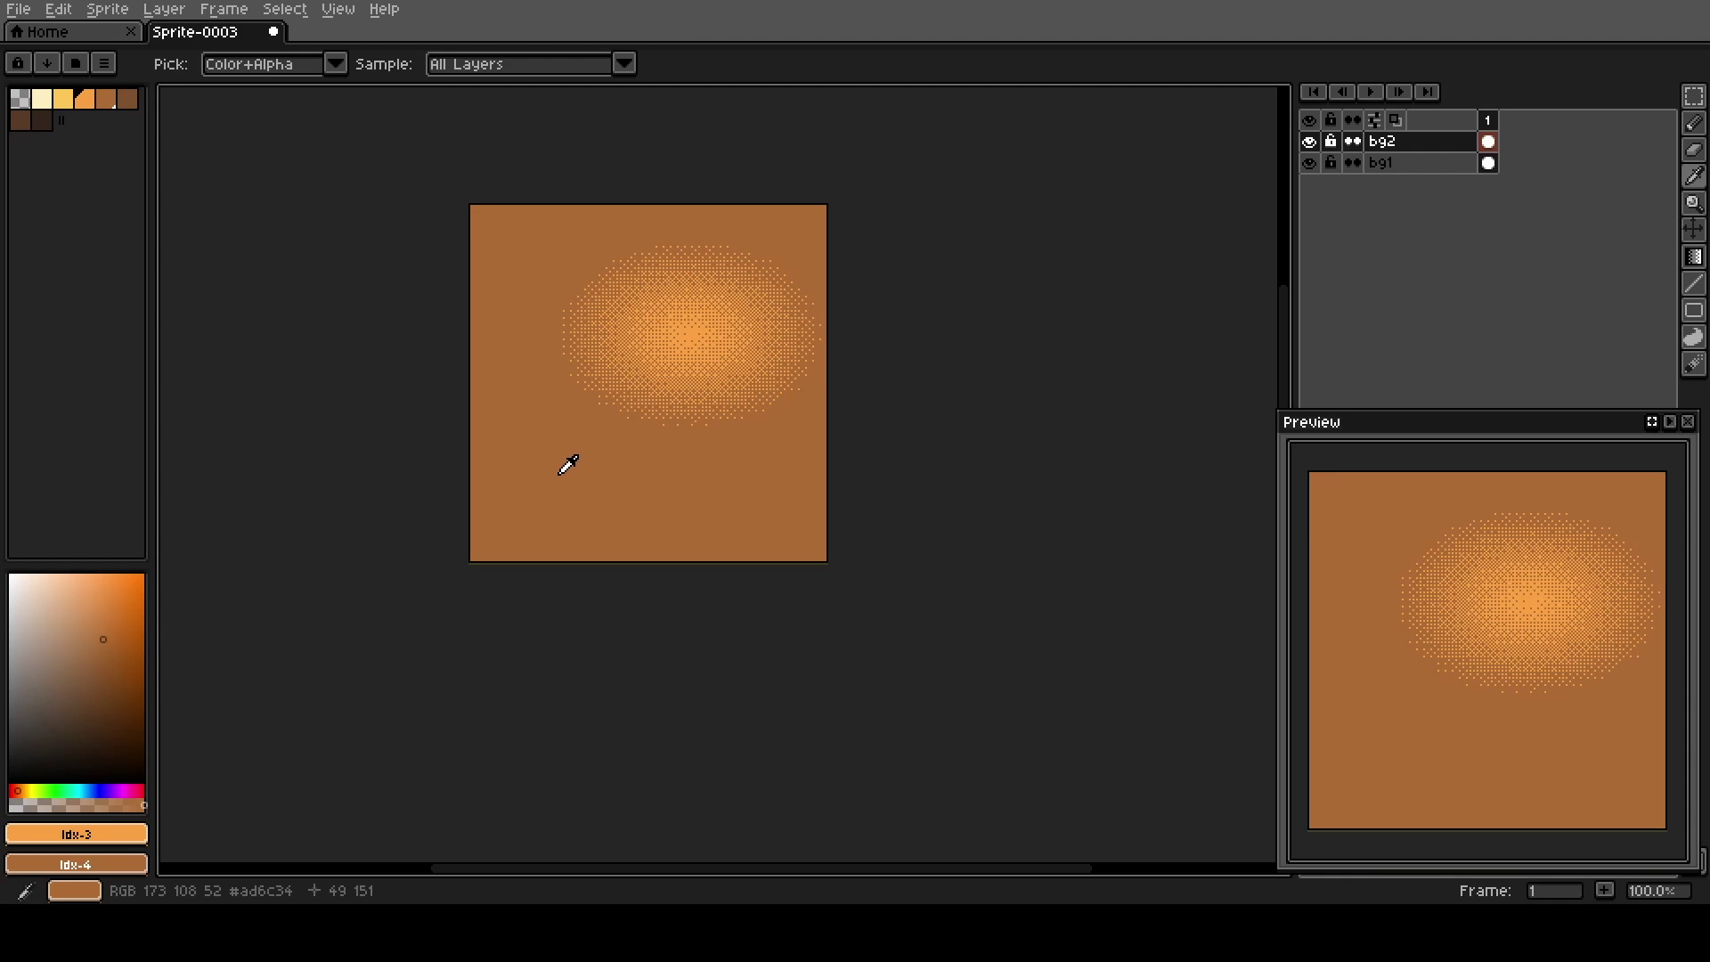
{"action": "left_click", "coordinate": [567, 464]}
{"action": "key", "text": "shift+g"}
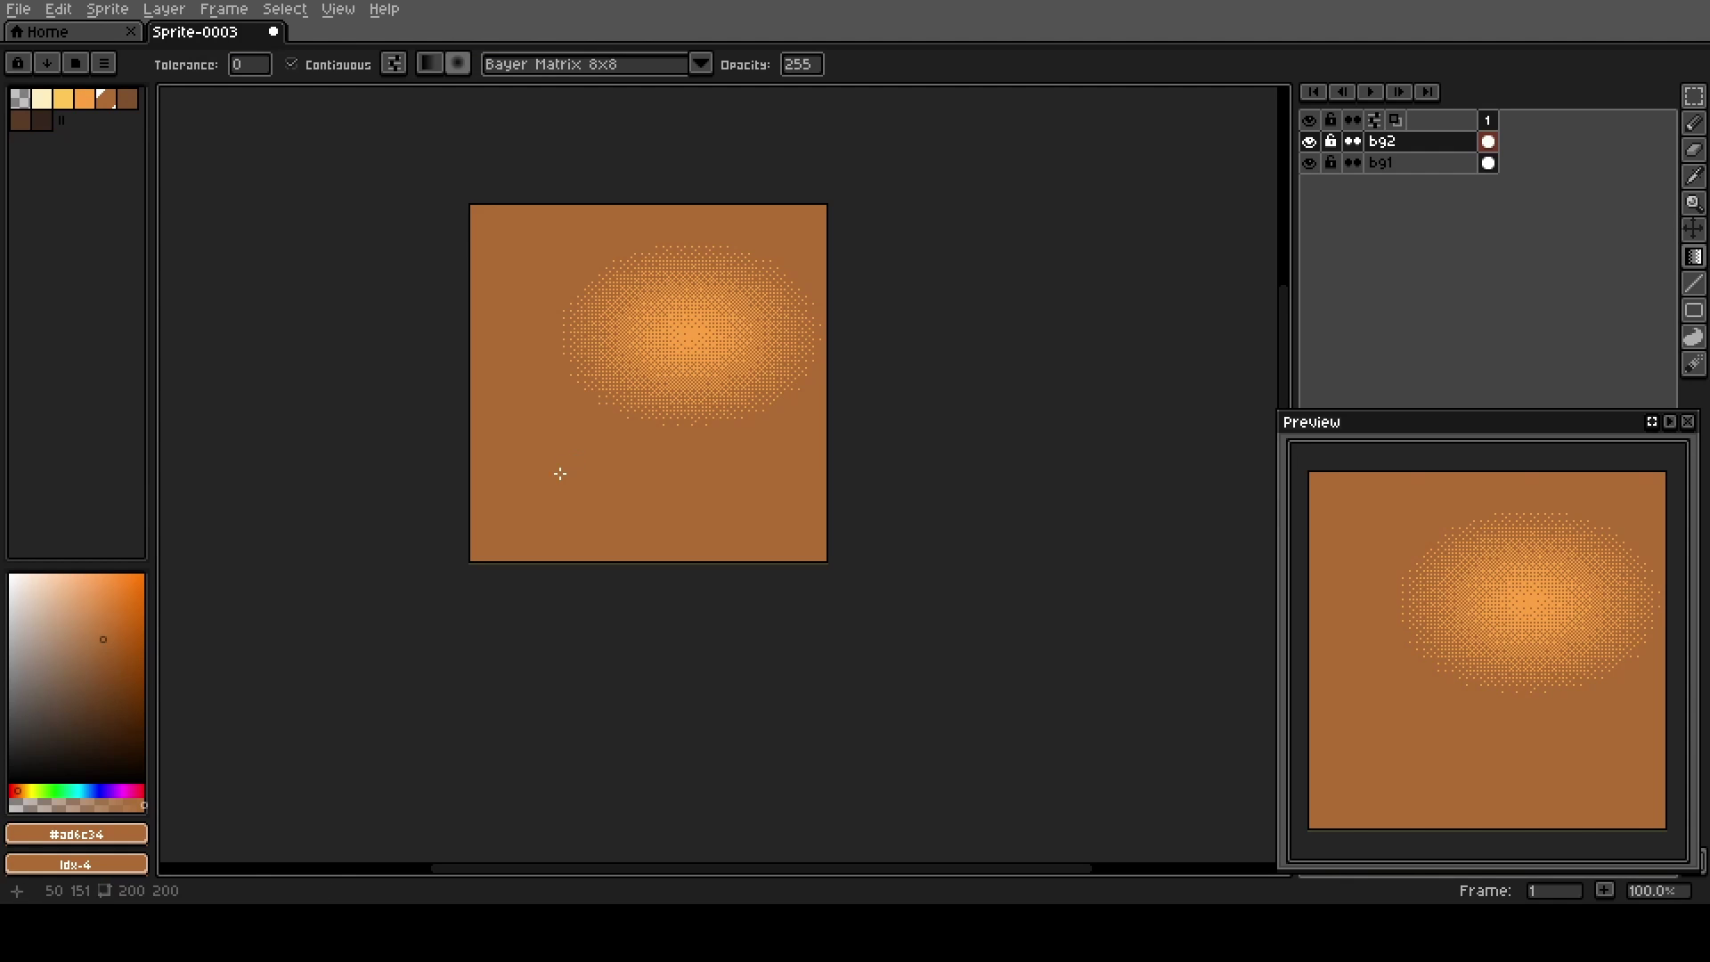
{"action": "left_click", "coordinate": [285, 10]}
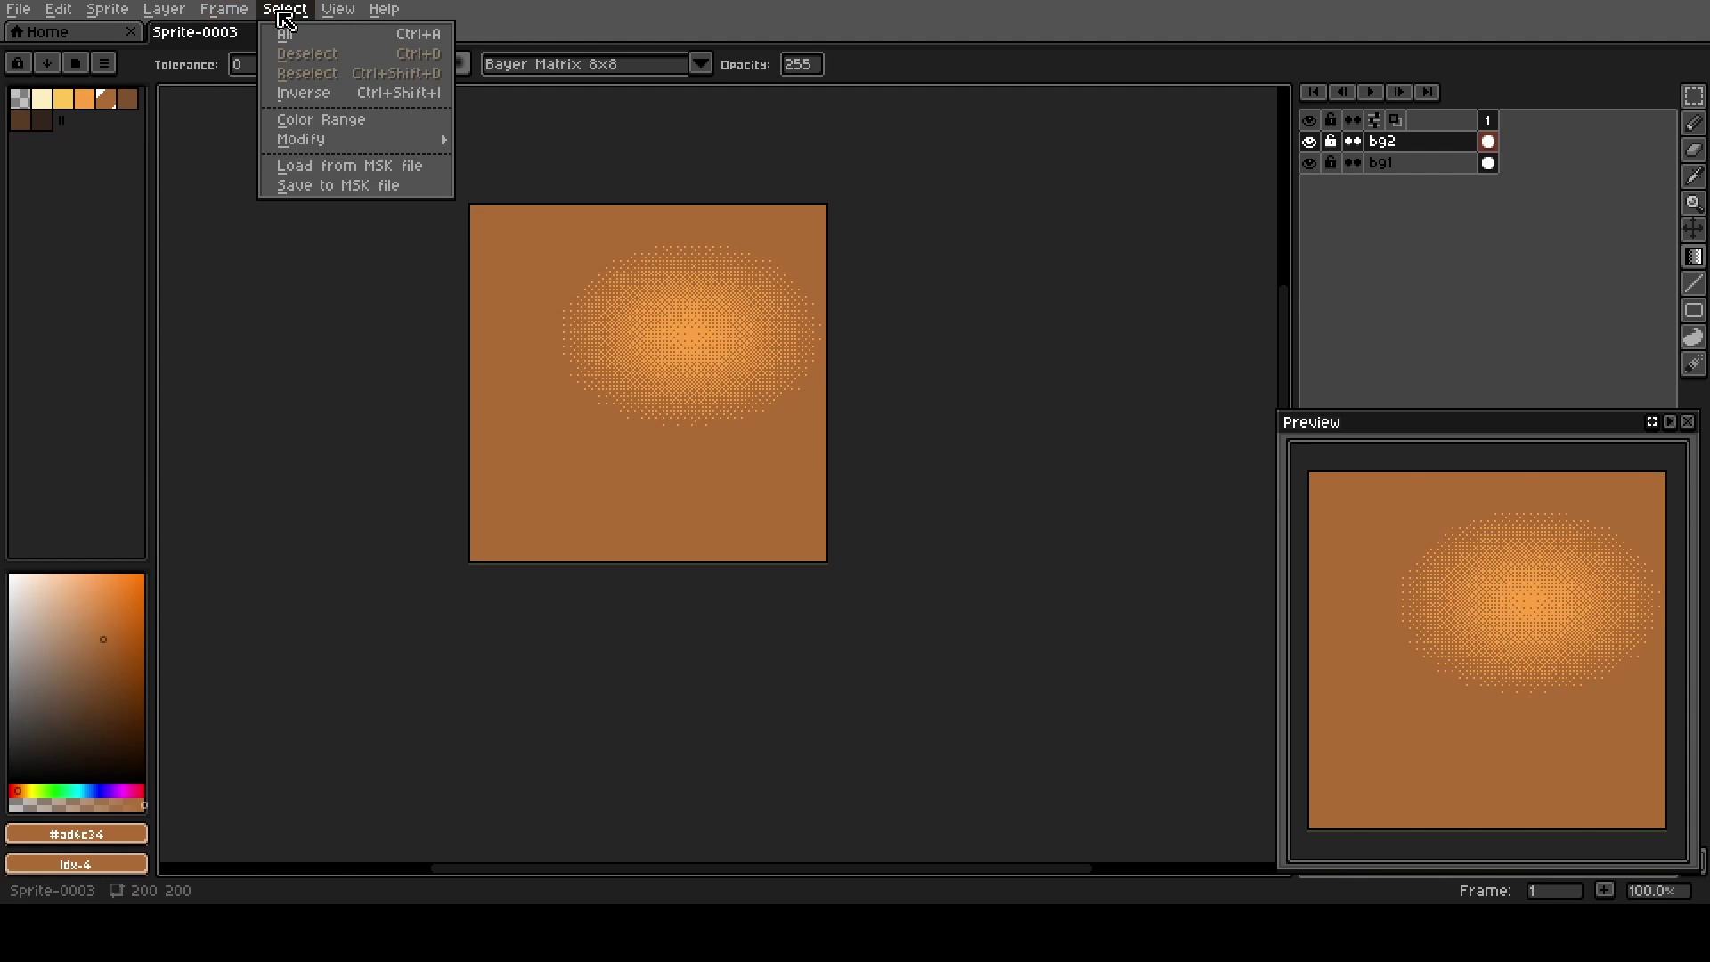
{"action": "left_click", "coordinate": [323, 120]}
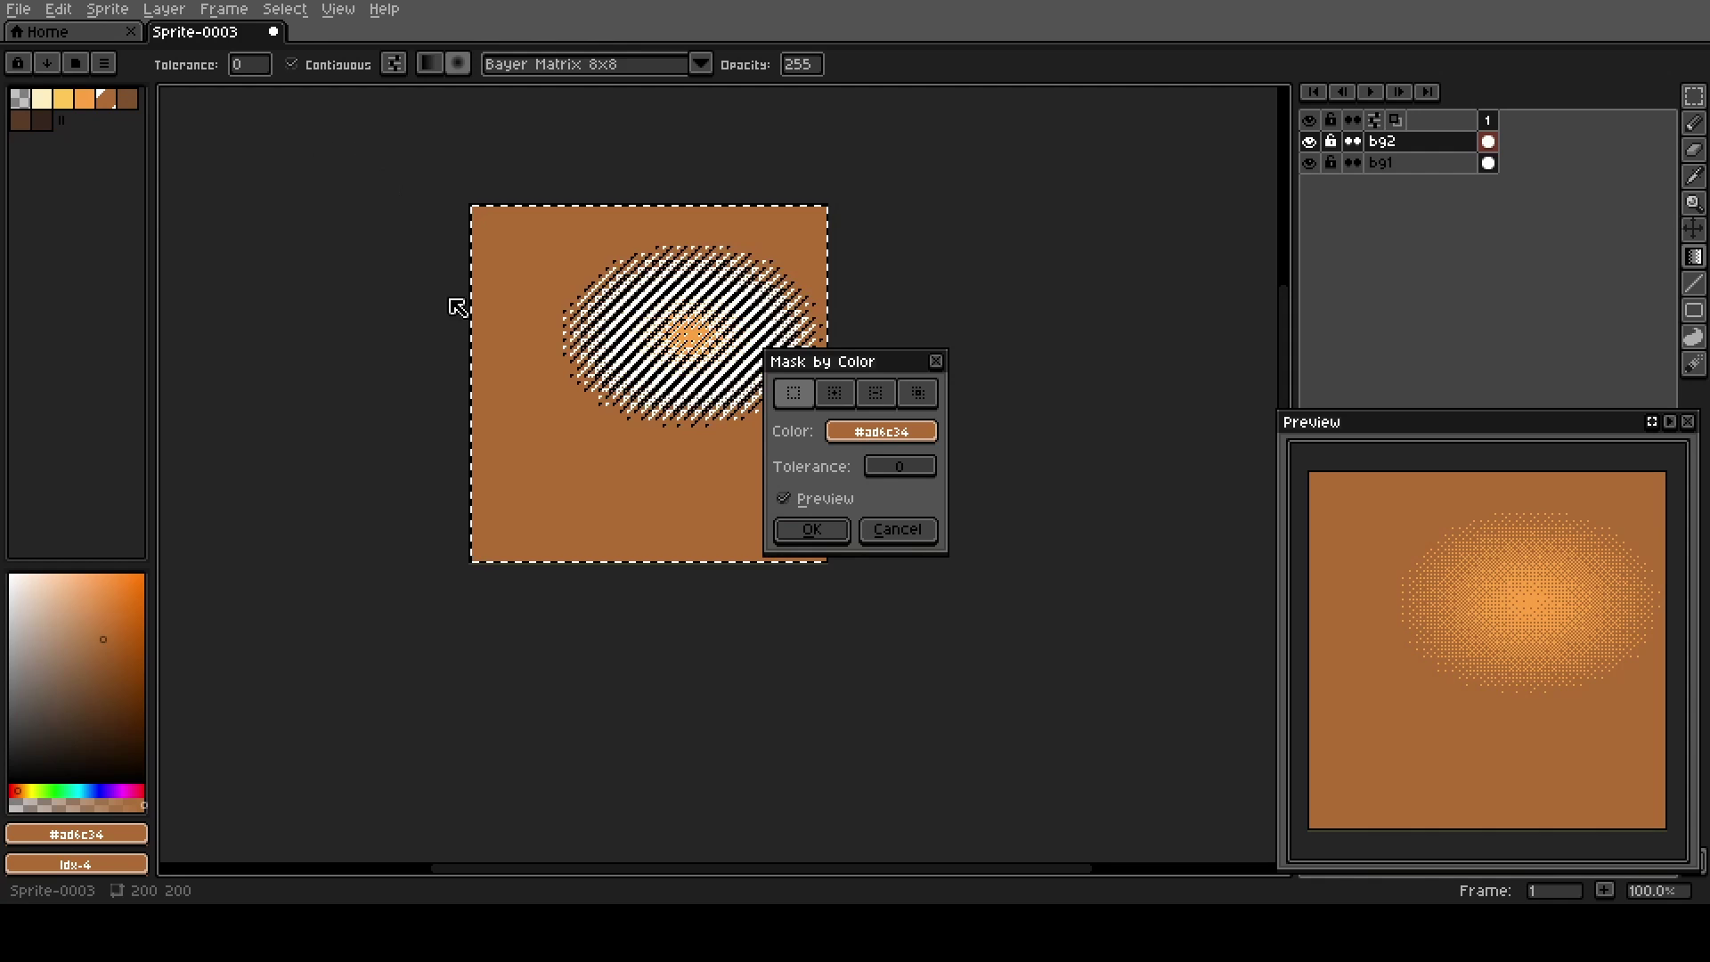
{"action": "left_click", "coordinate": [811, 529]}
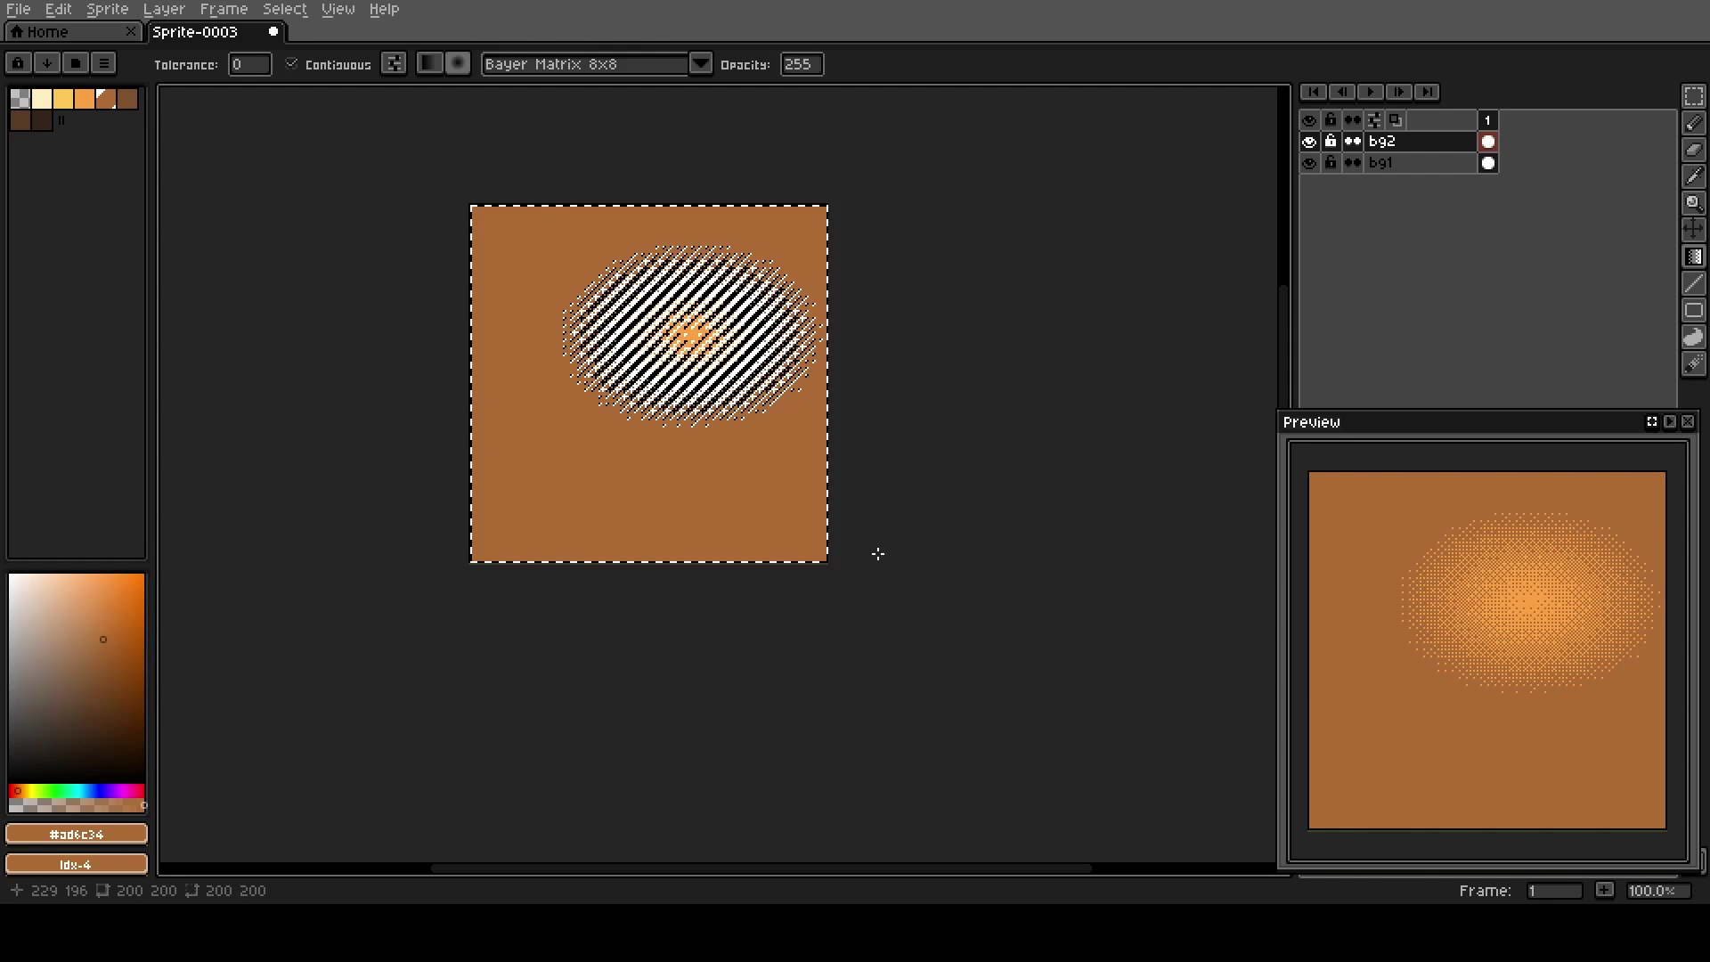
{"action": "key", "text": "Delete"}
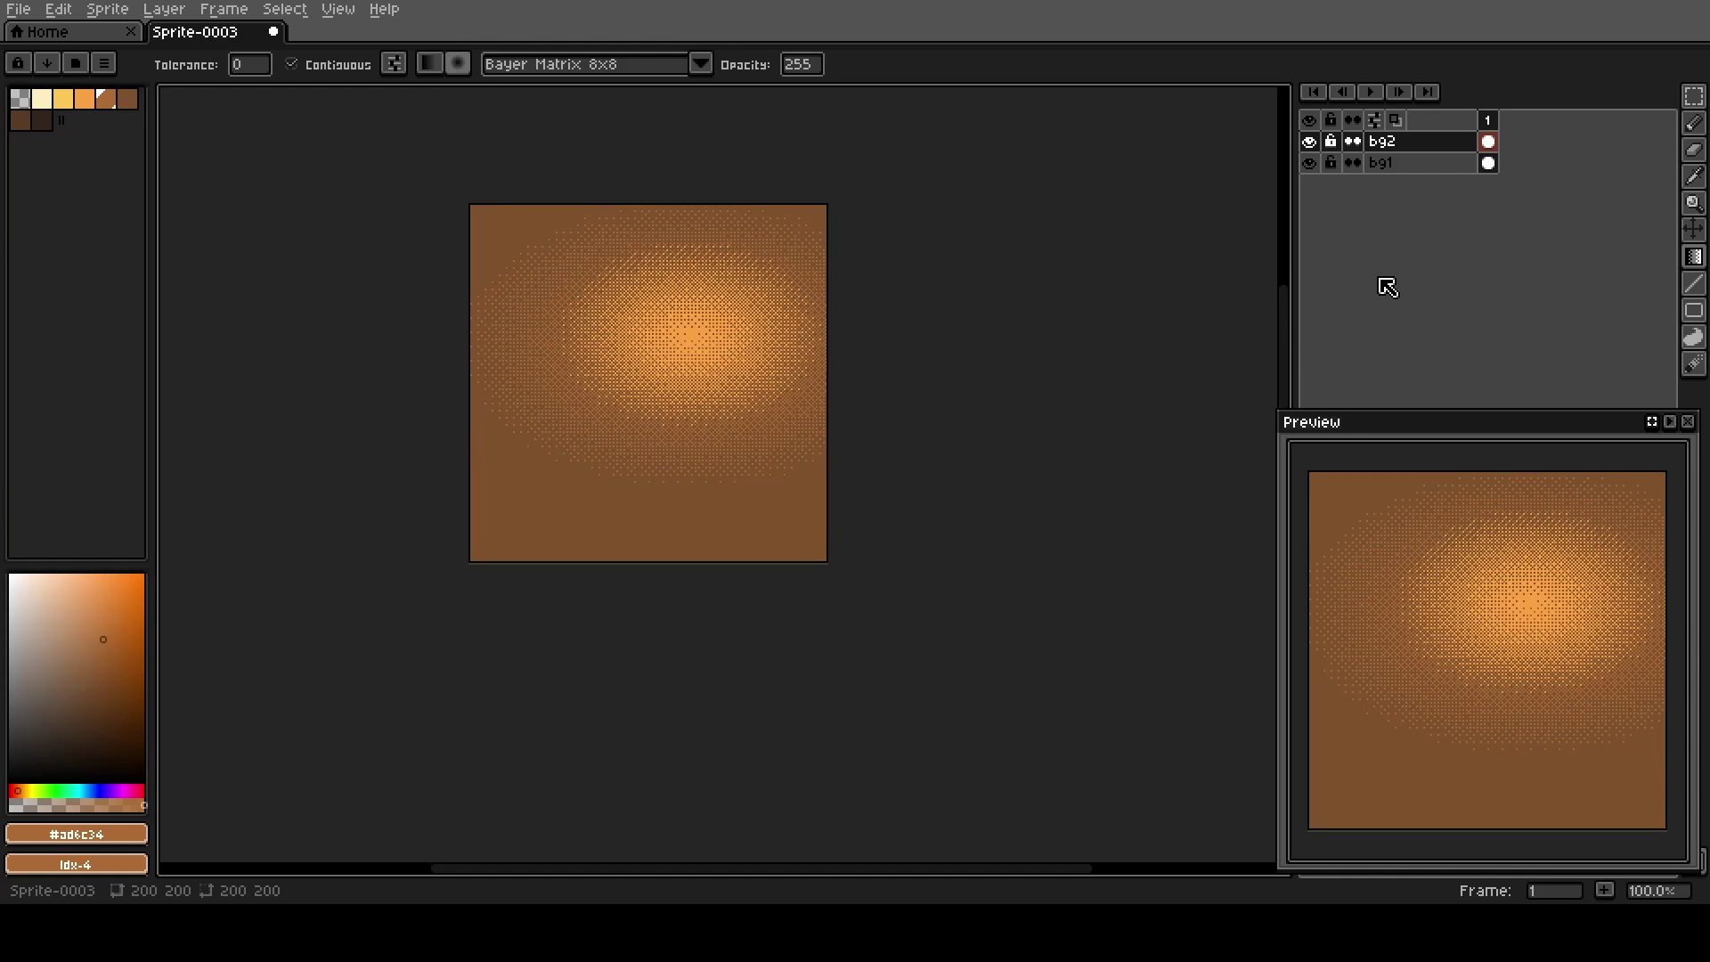
Add a new layer above bg2 and name it bg3.
{"action": "key", "text": "shift+n"}
{"action": "key", "text": "shift+p"}
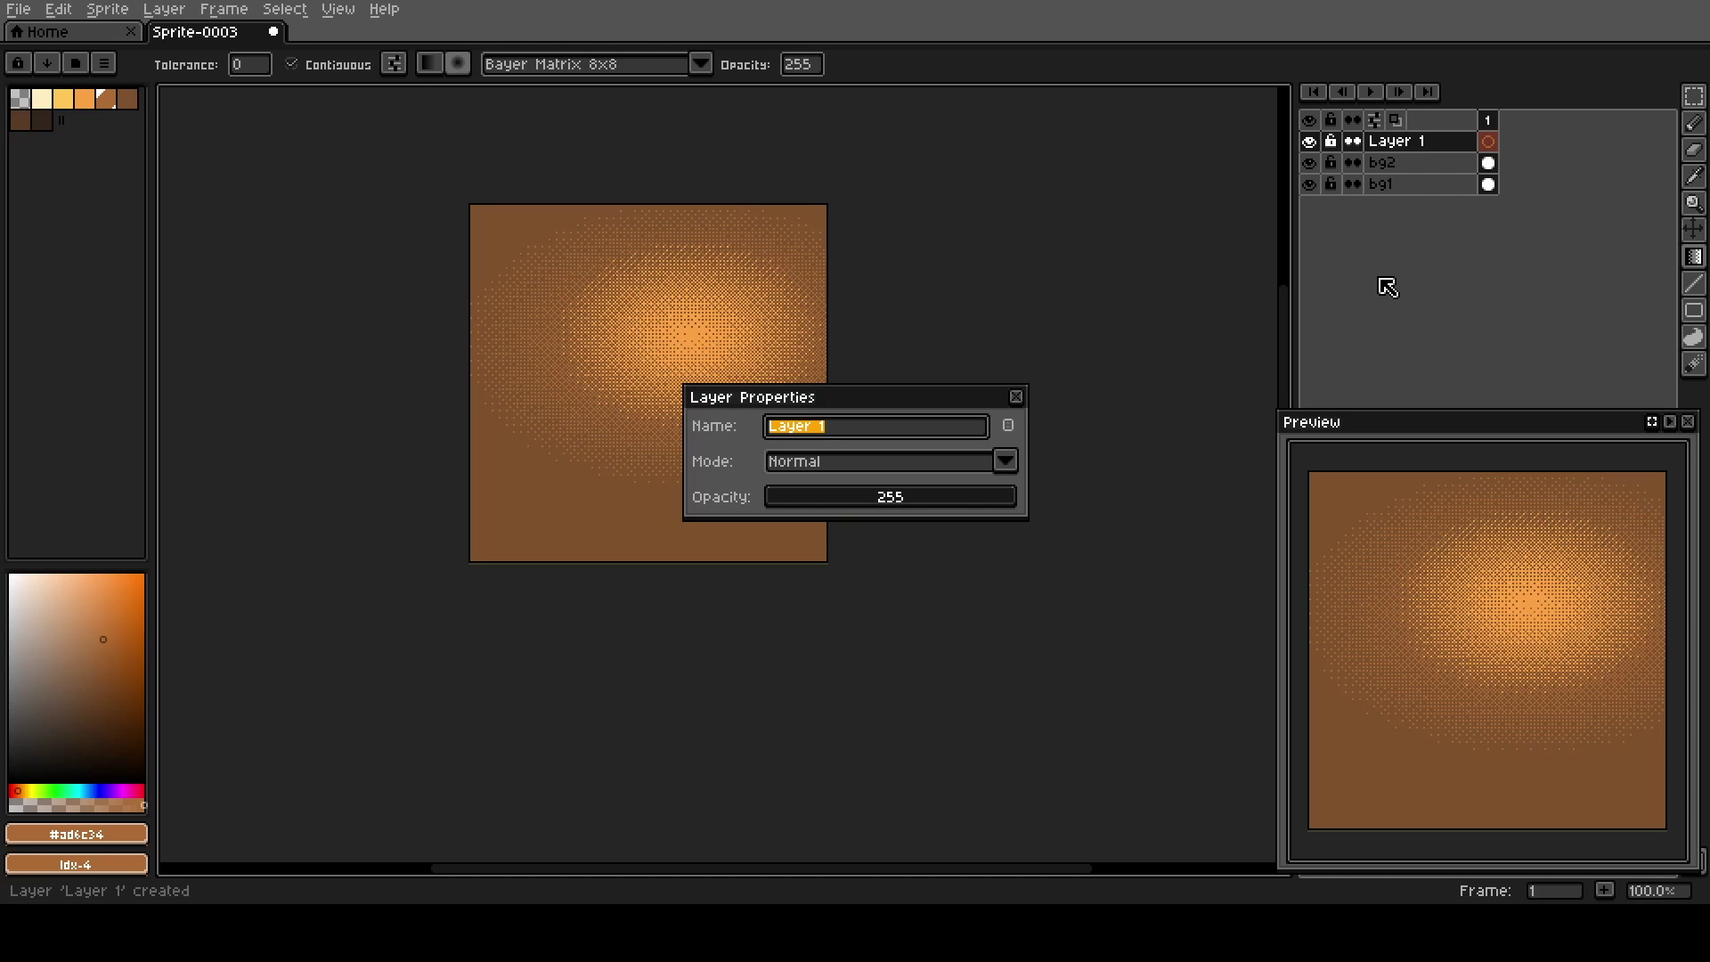
{"action": "type", "text": "bgf3"}
{"action": "key", "text": "Return"}
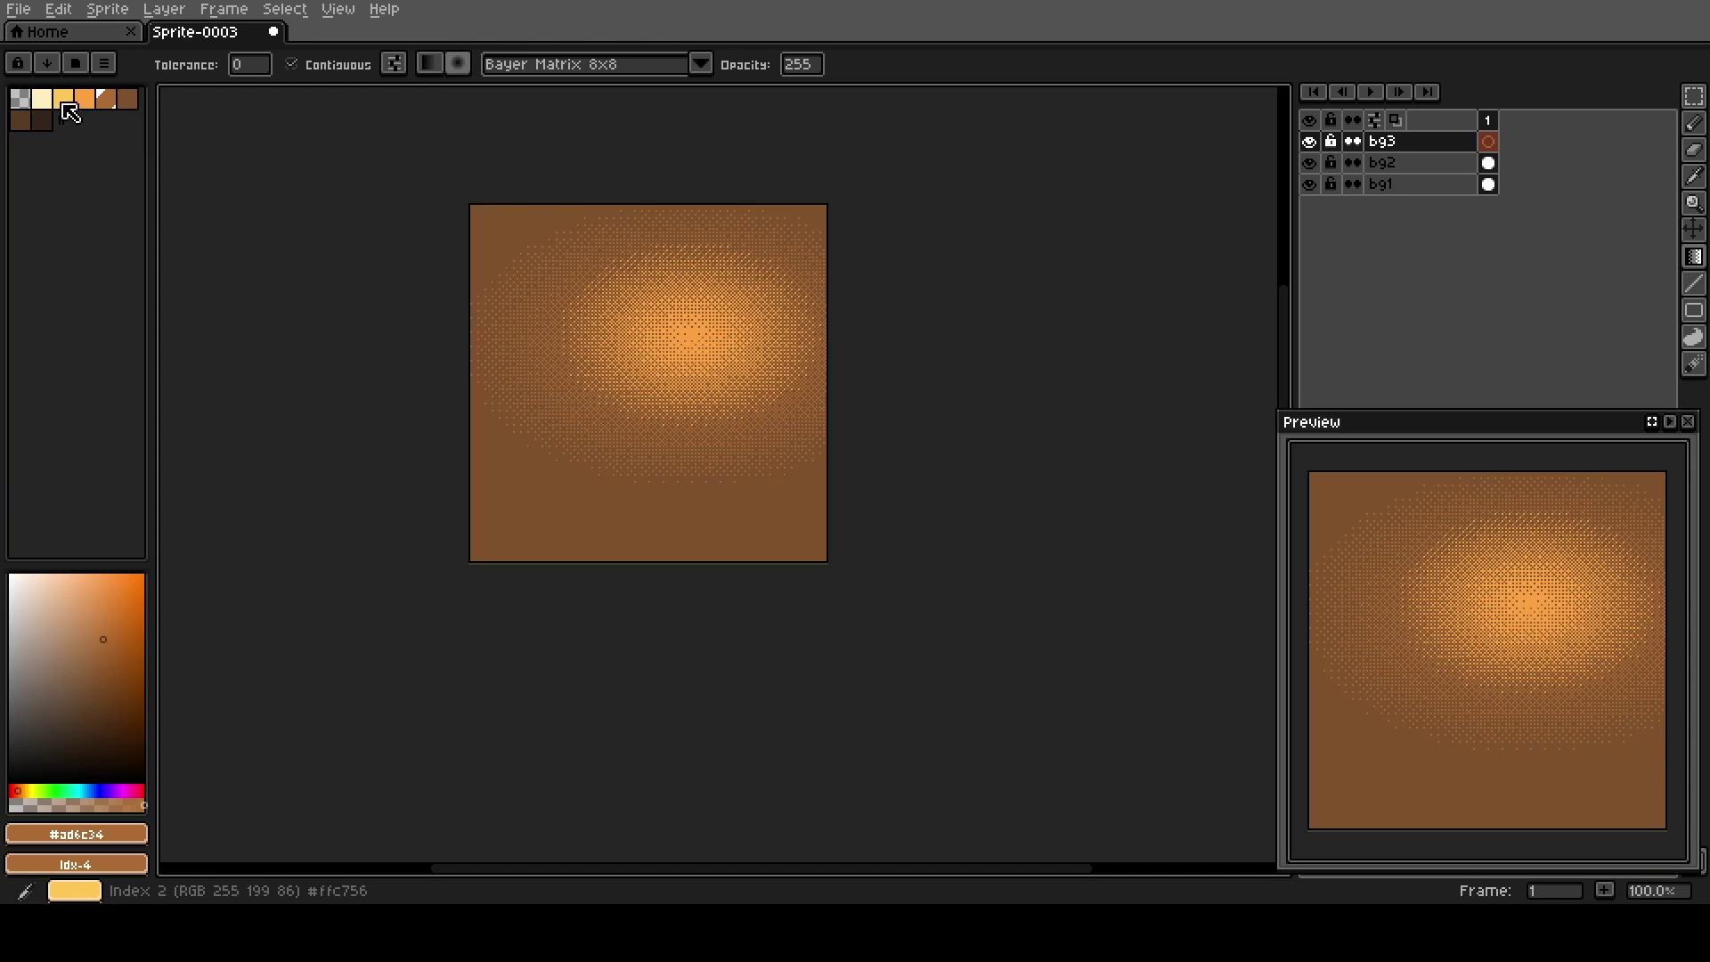
Draw a radial dithered gradient on bg3 inside the orange glow, yellow Idx-2 fading to orange Idx-3.
{"action": "left_click", "coordinate": [63, 99]}
{"action": "right_click", "coordinate": [85, 101]}
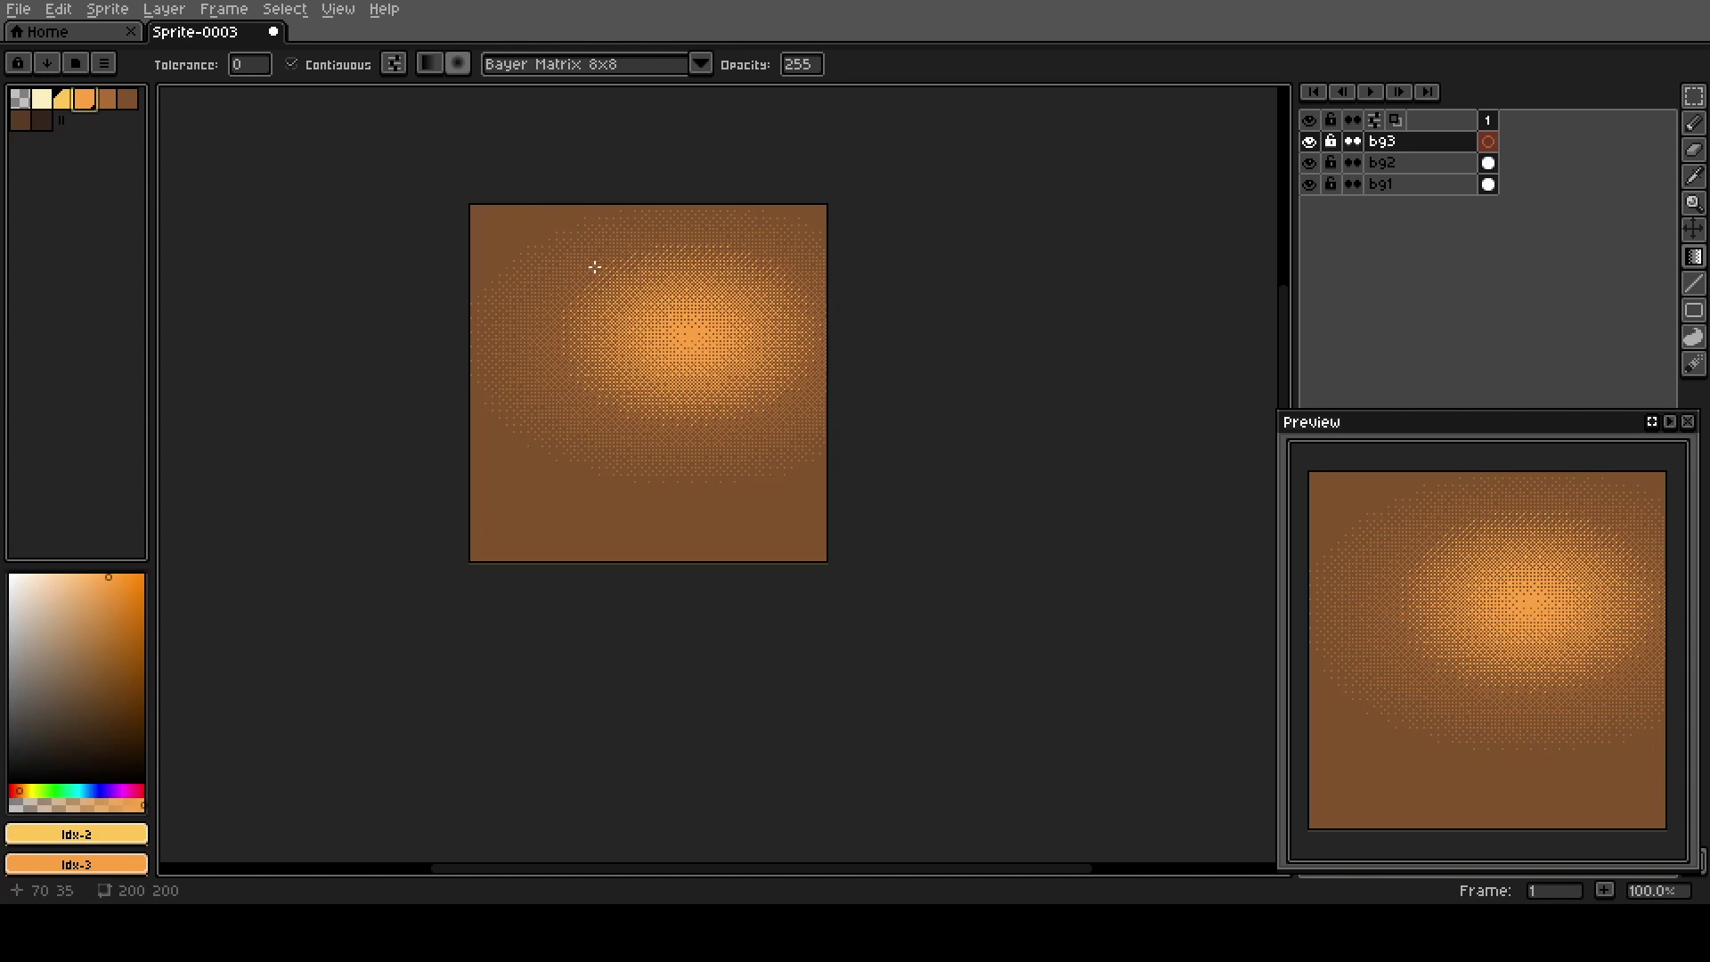
{"action": "left_click_drag", "start_coordinate": [593, 267], "coordinate": [800, 410]}
Select all #faa241 pixels on bg3 by colour range, delete them and clear the selection.
{"action": "left_click", "coordinate": [643, 512], "text": "alt"}
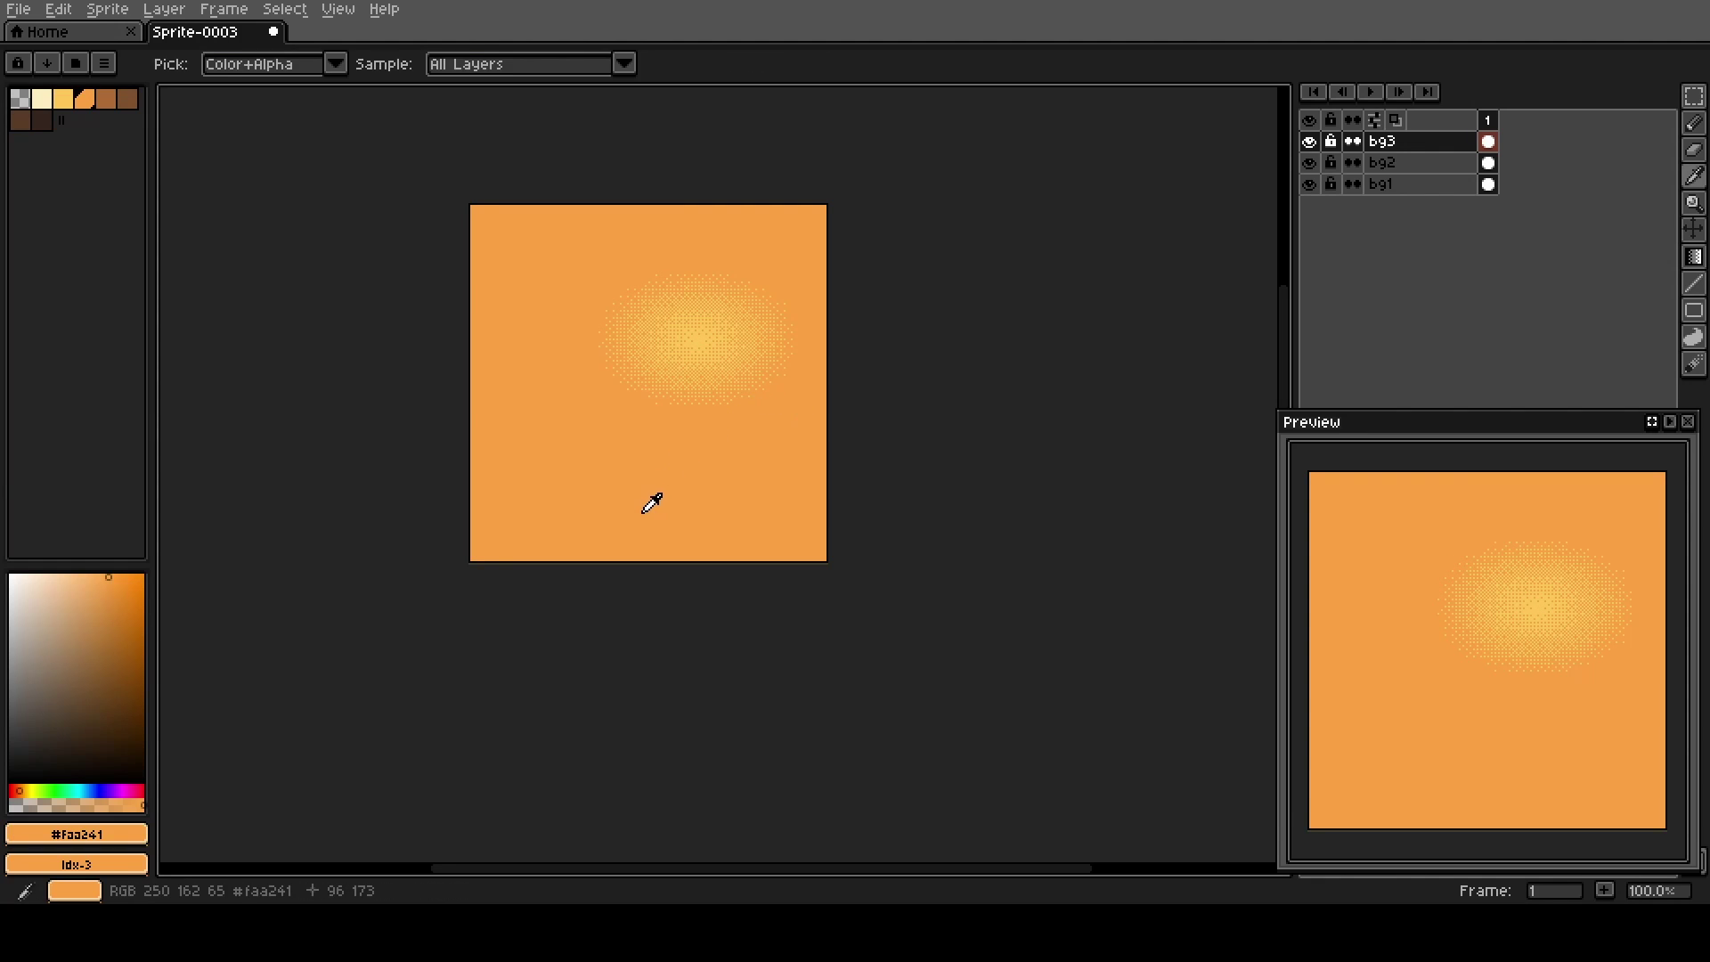
{"action": "left_click", "coordinate": [285, 9]}
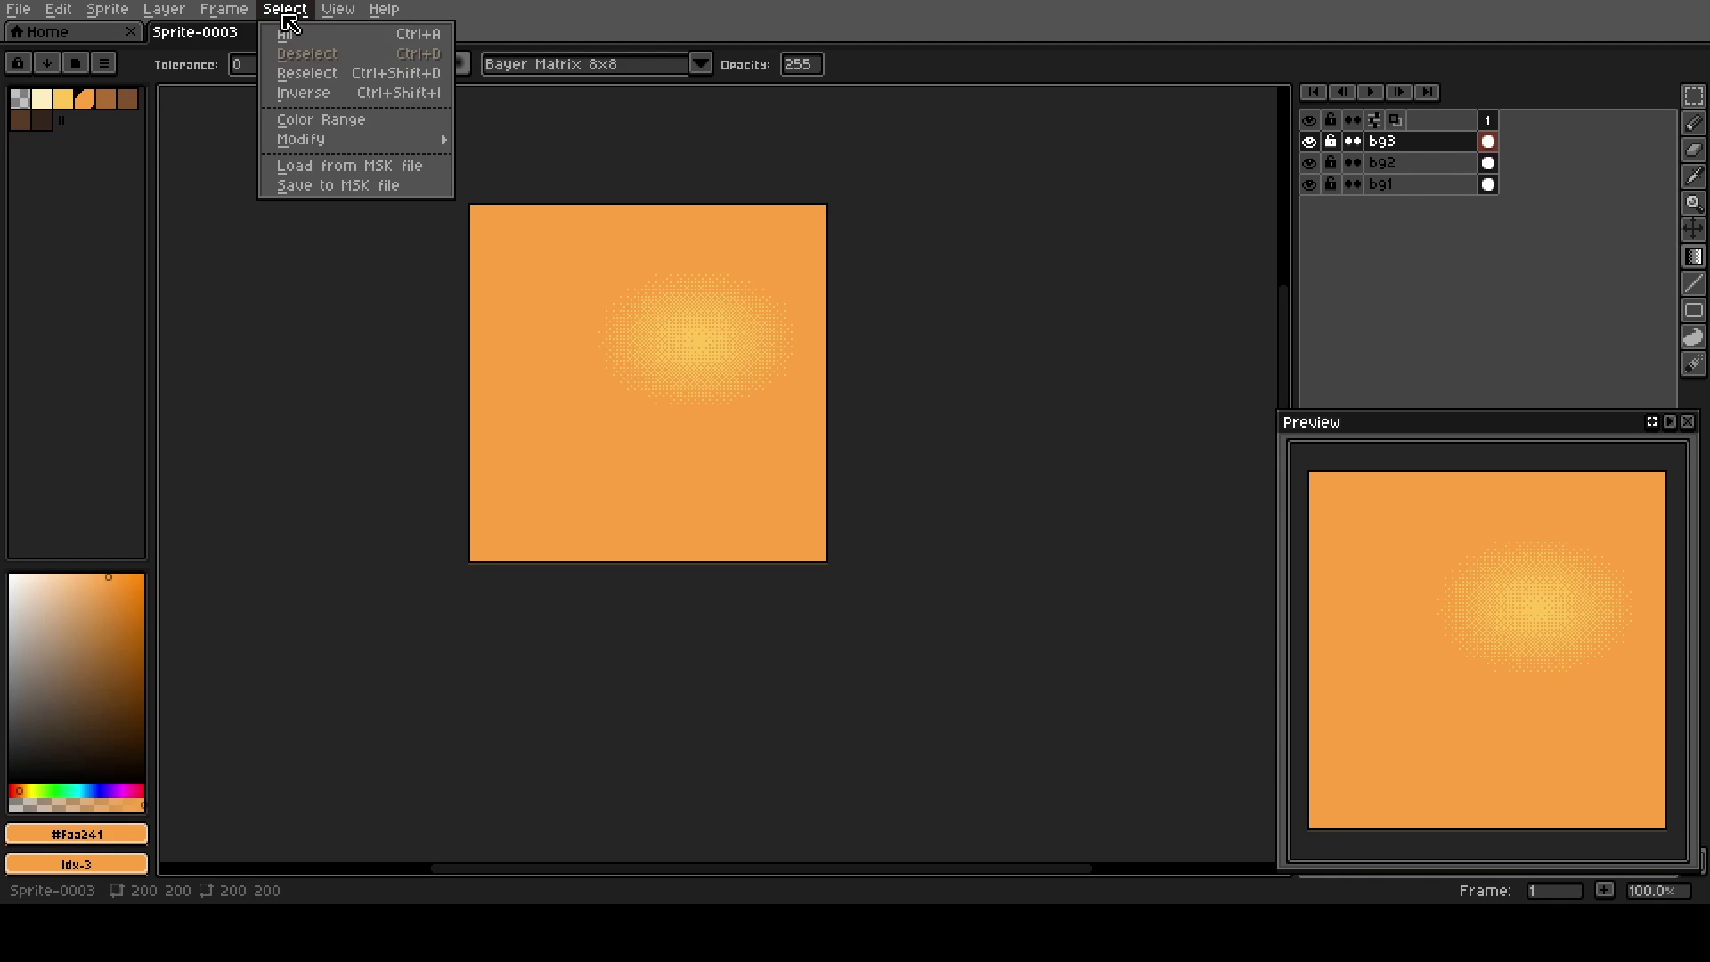
{"action": "left_click", "coordinate": [313, 120]}
{"action": "left_click", "coordinate": [811, 529]}
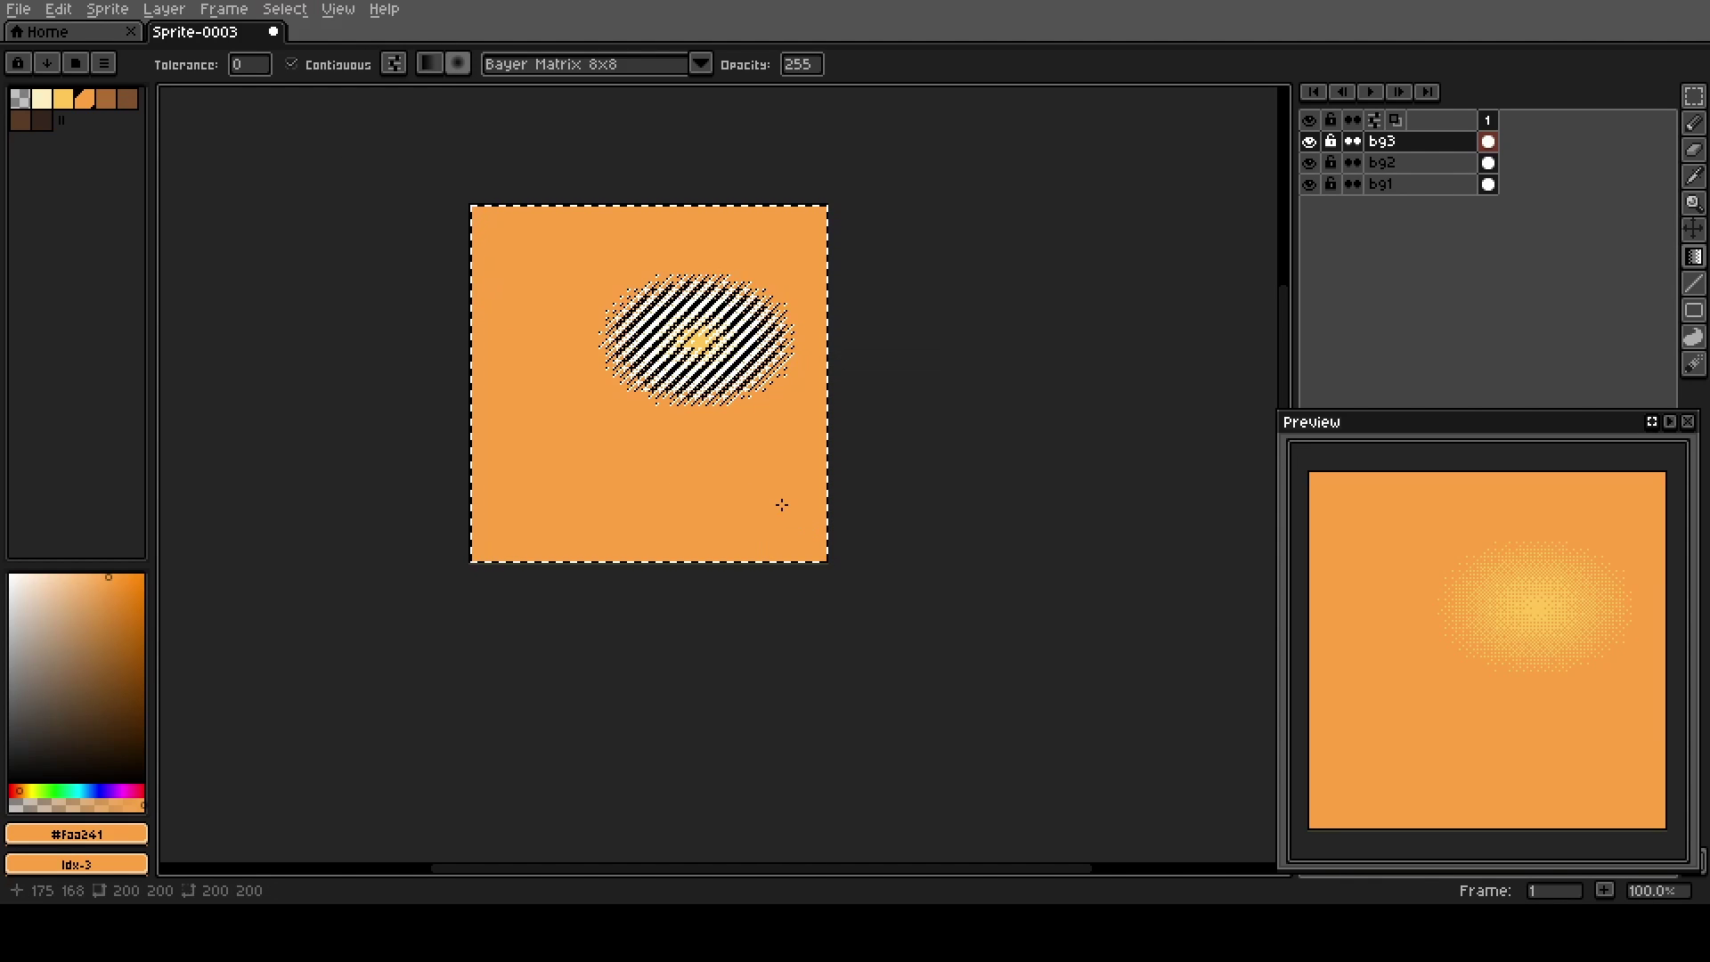
{"action": "key", "text": "Delete"}
{"action": "key", "text": "ctrl+d"}
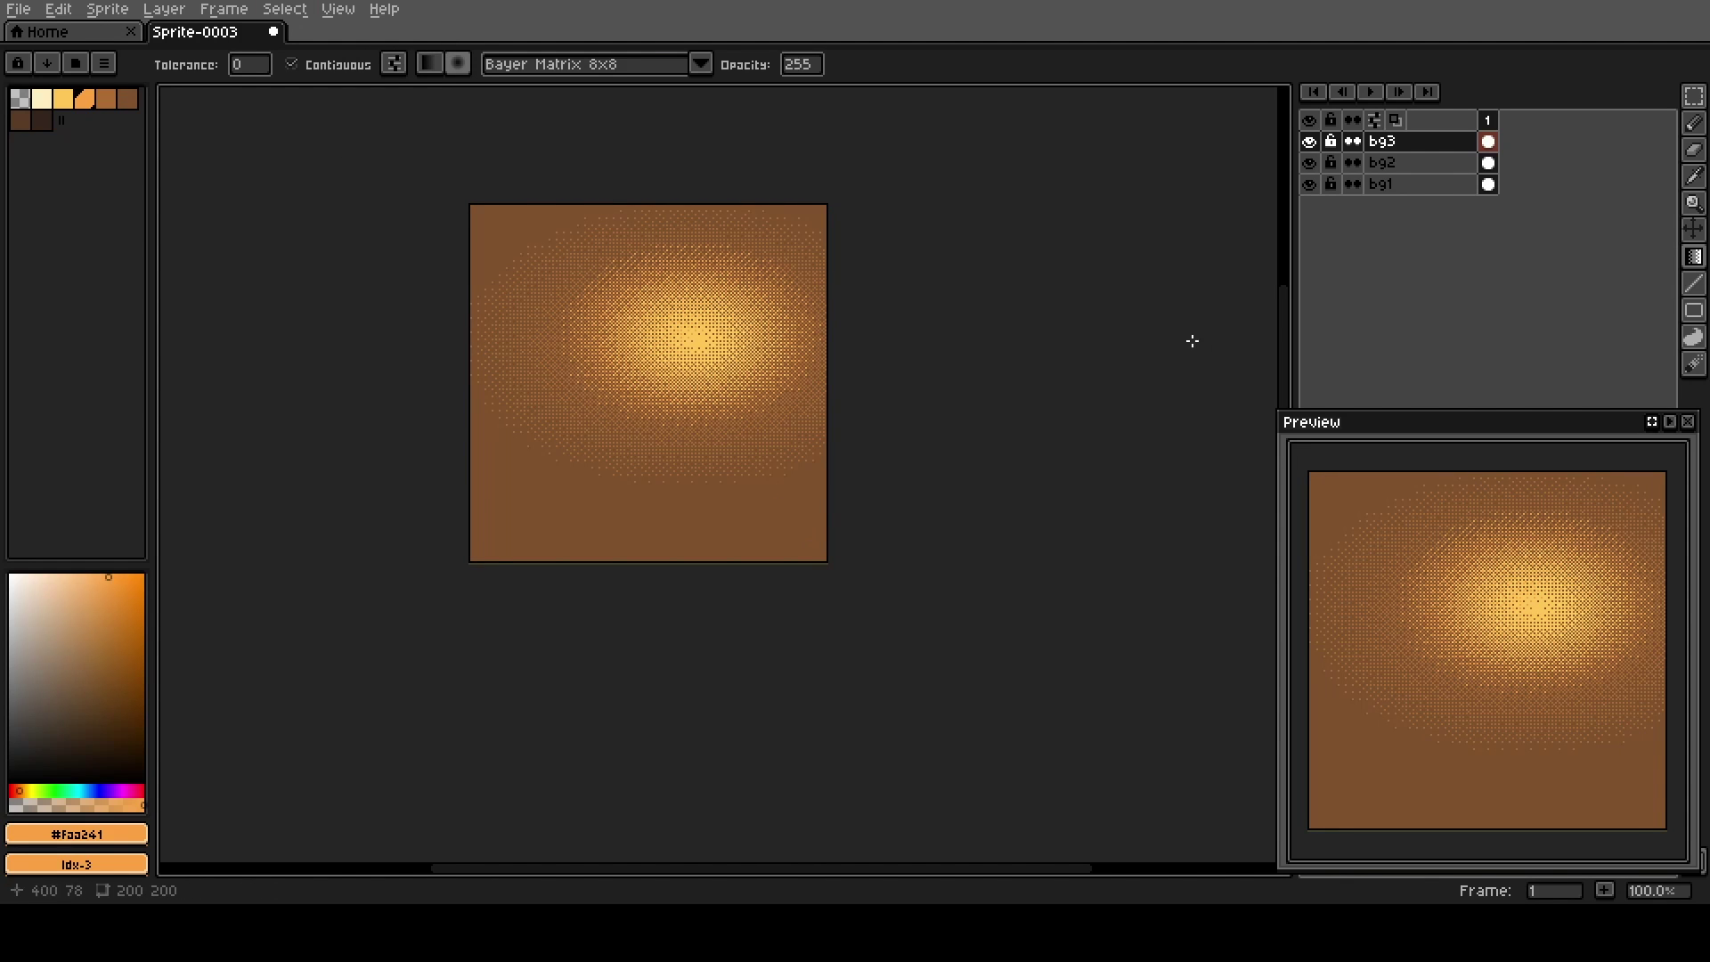
Add a new layer above bg3 and name it bg4.
{"action": "key", "text": "shift+n"}
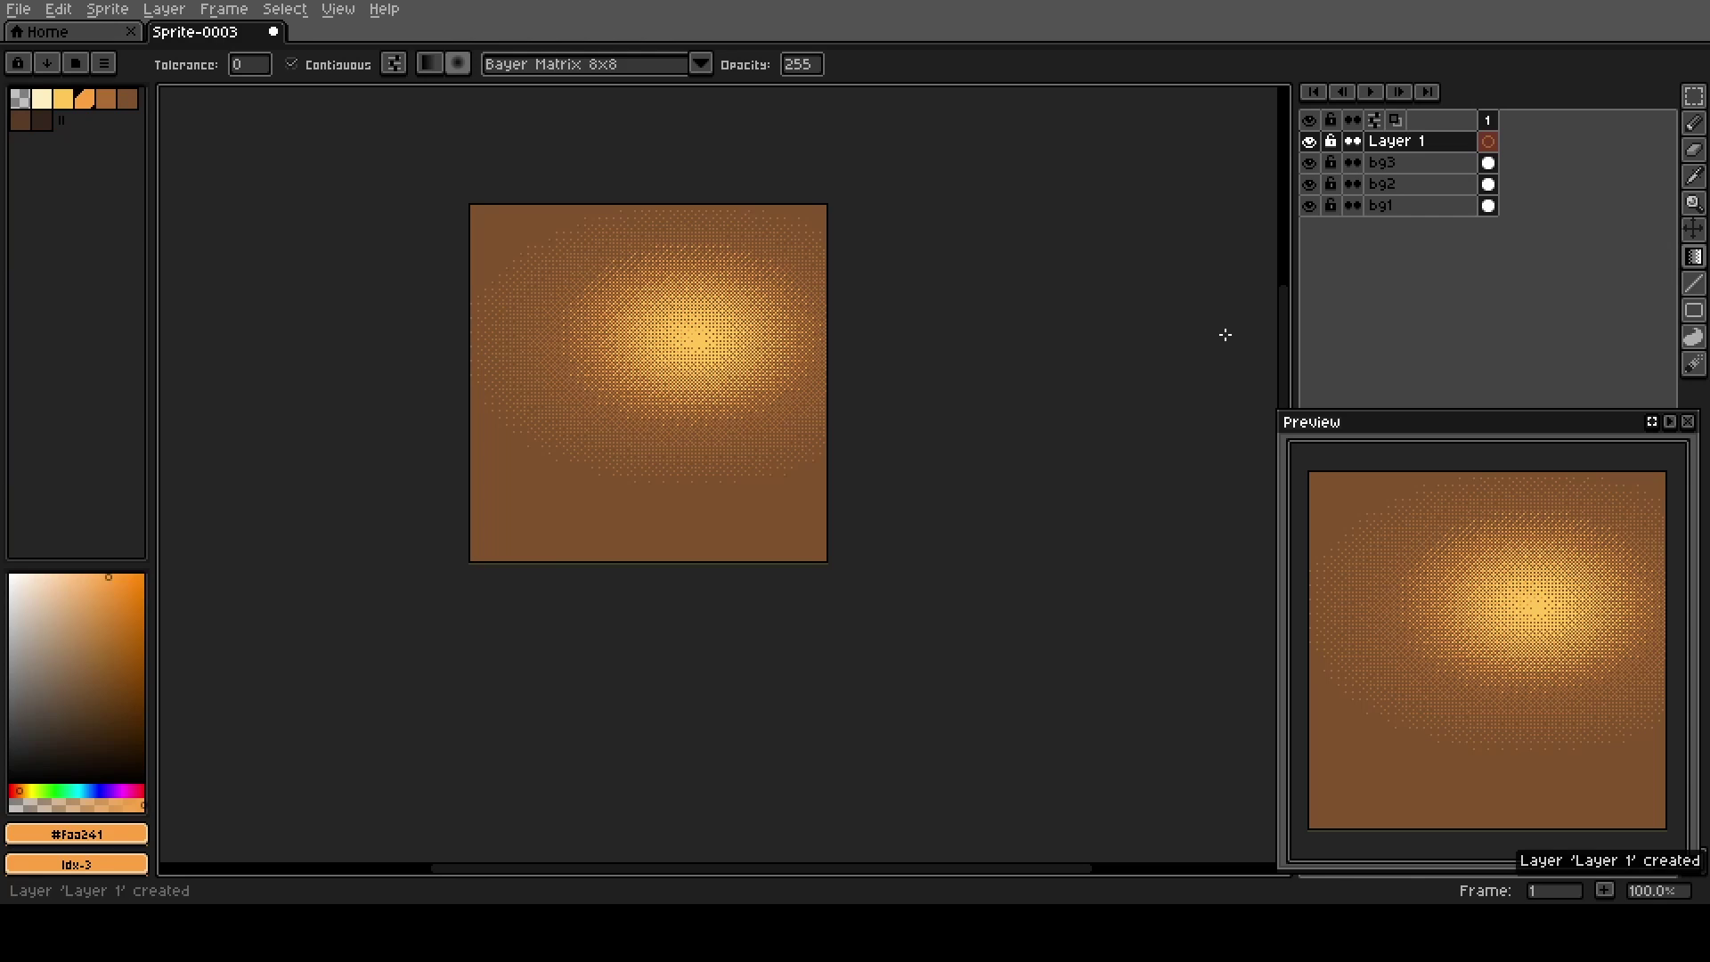
{"action": "key", "text": "shift+p"}
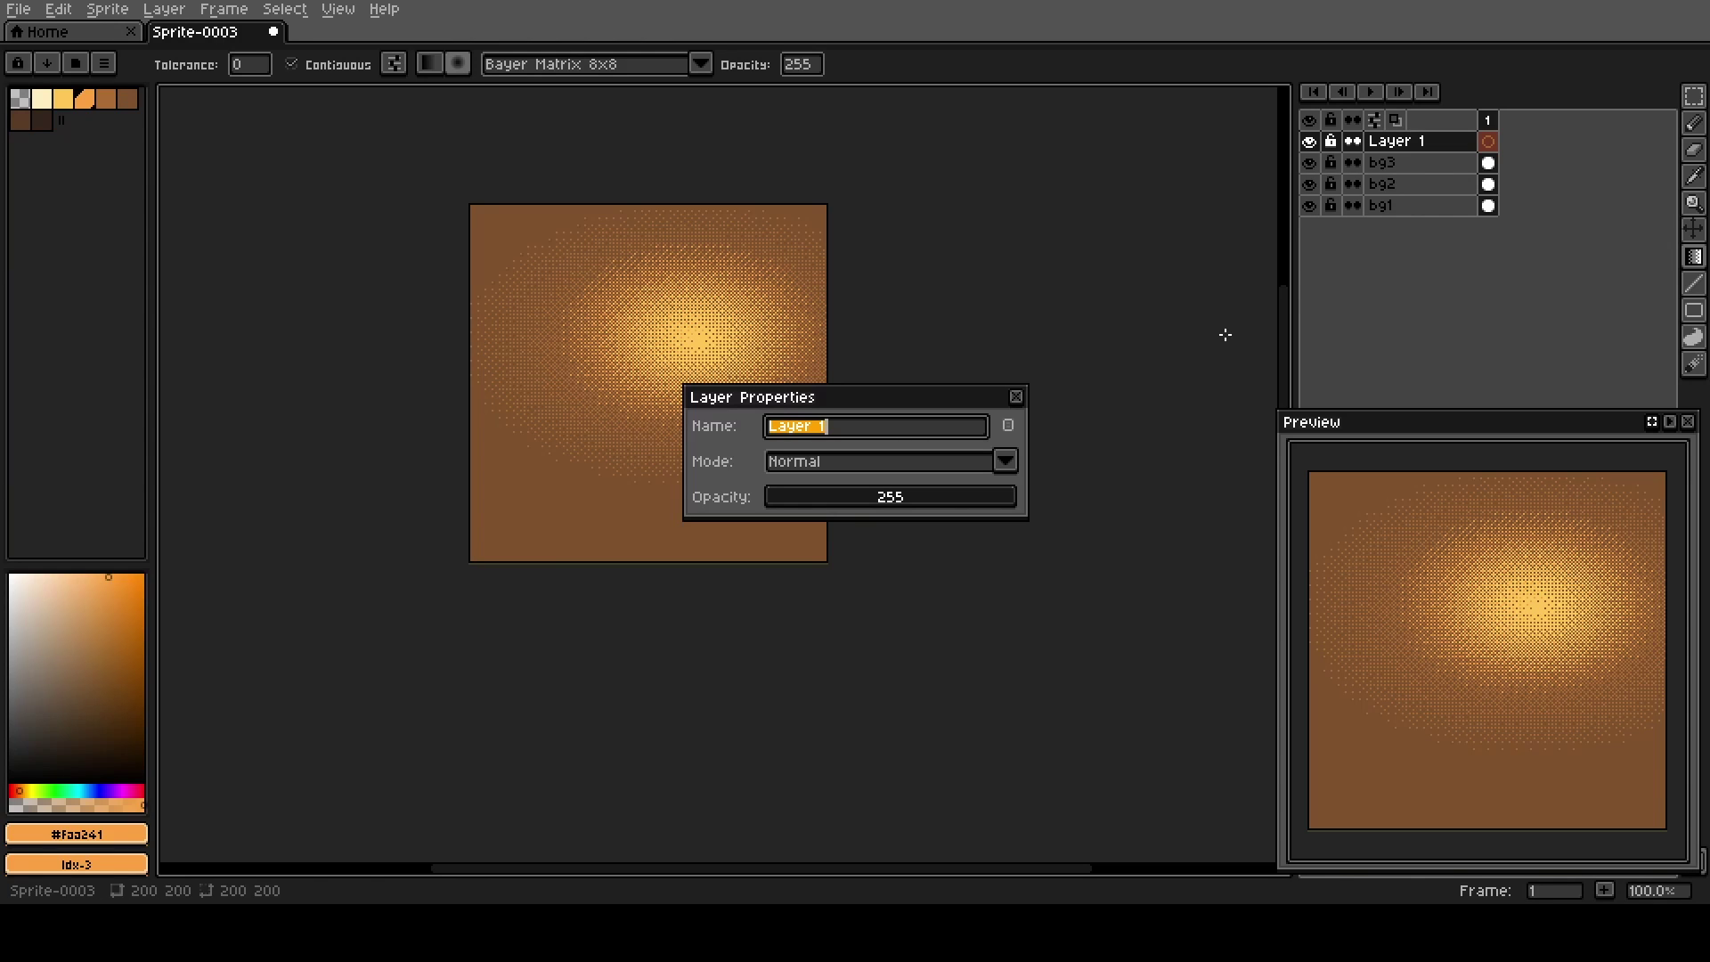
{"action": "type", "text": "bg4"}
{"action": "key", "text": "Return"}
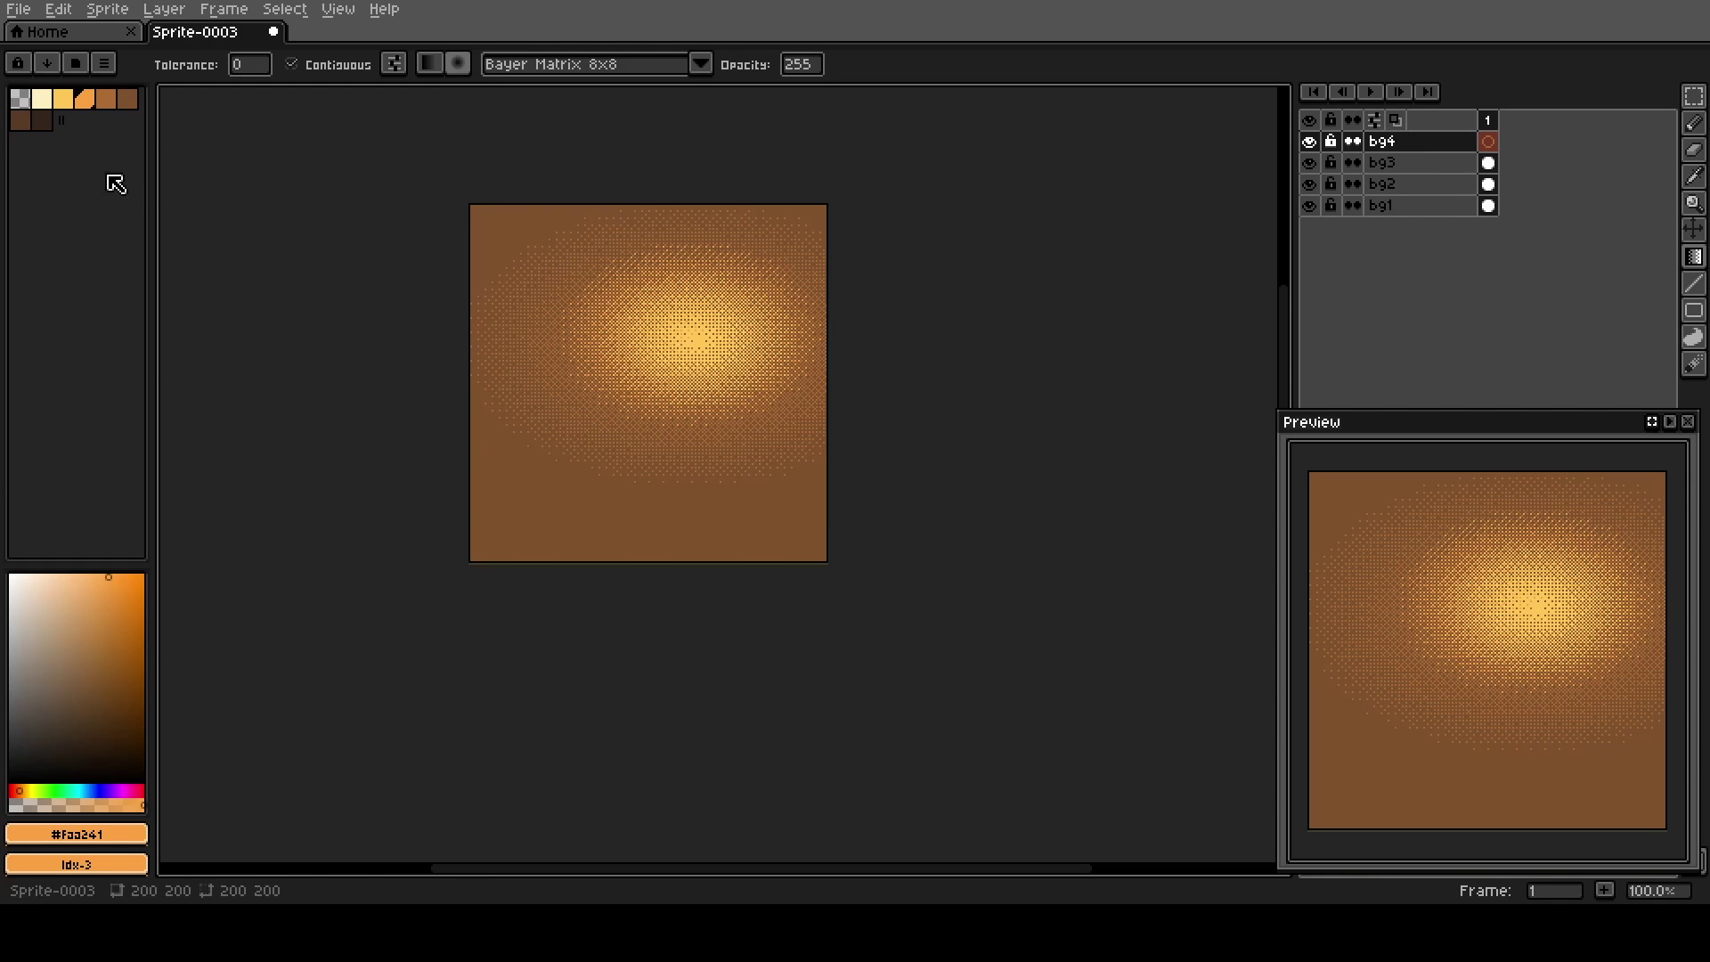
Draw a radial dithered gradient about 93 × 74 px on bg4 over the glow's centre, cream Idx-1 fading to yellow Idx-2.
{"action": "left_click", "coordinate": [47, 104]}
{"action": "right_click", "coordinate": [65, 100]}
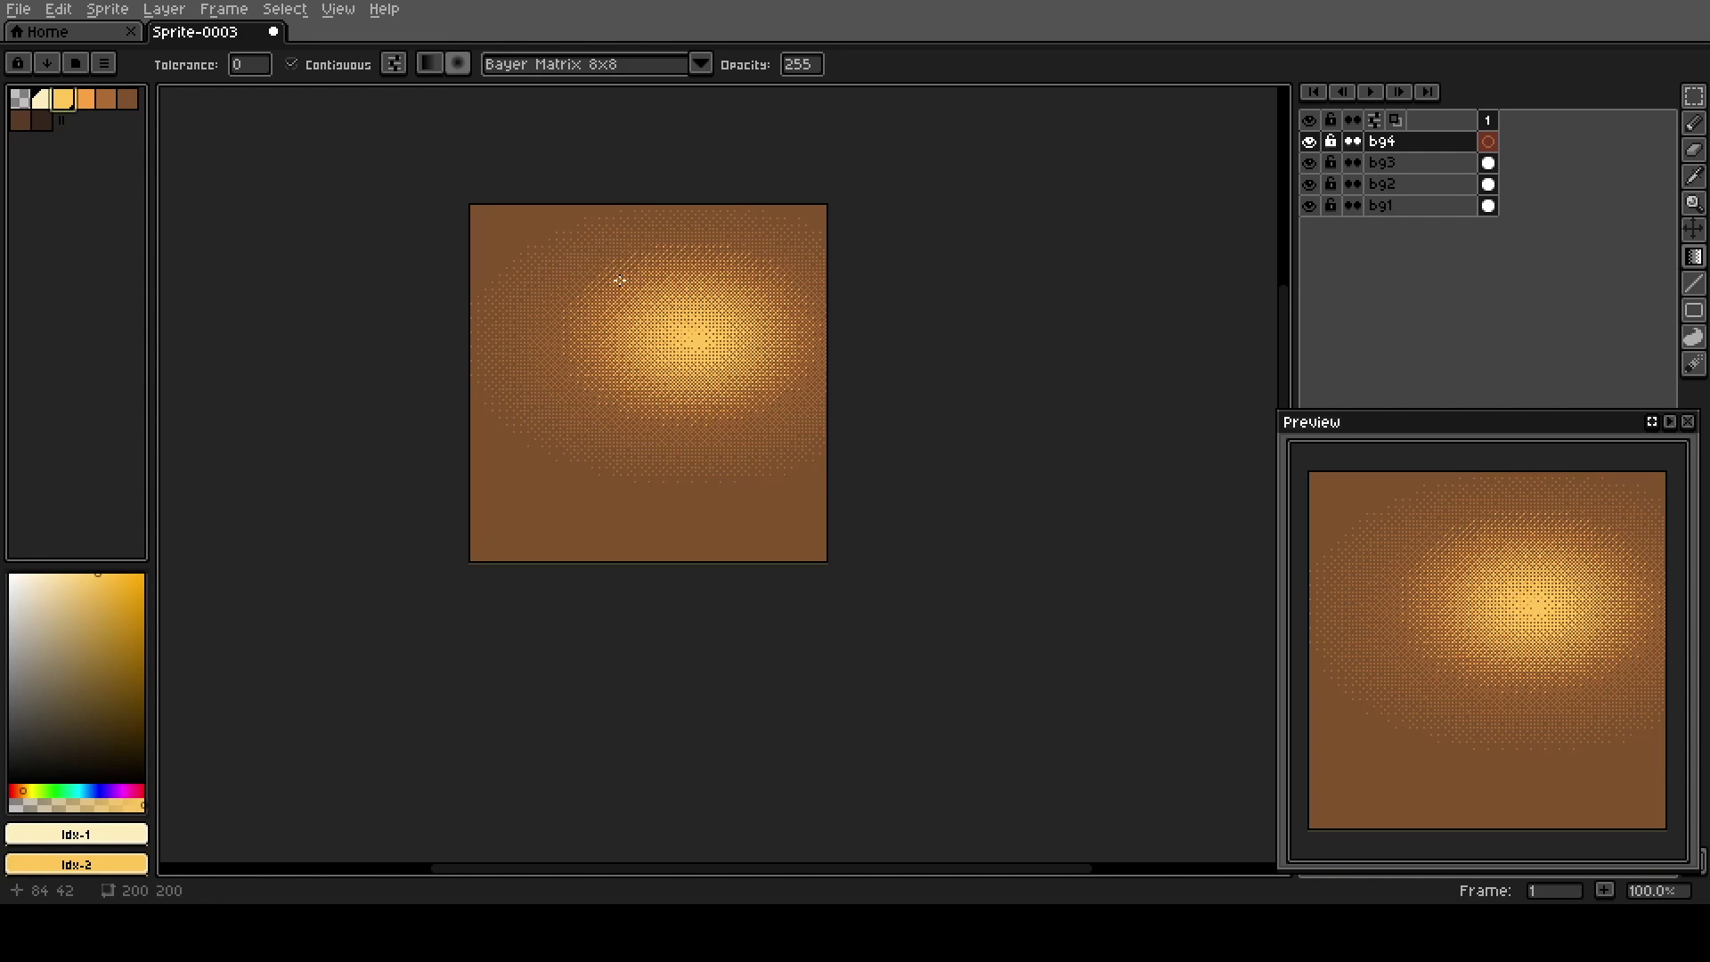
{"action": "left_click_drag", "start_coordinate": [619, 280], "coordinate": [781, 405]}
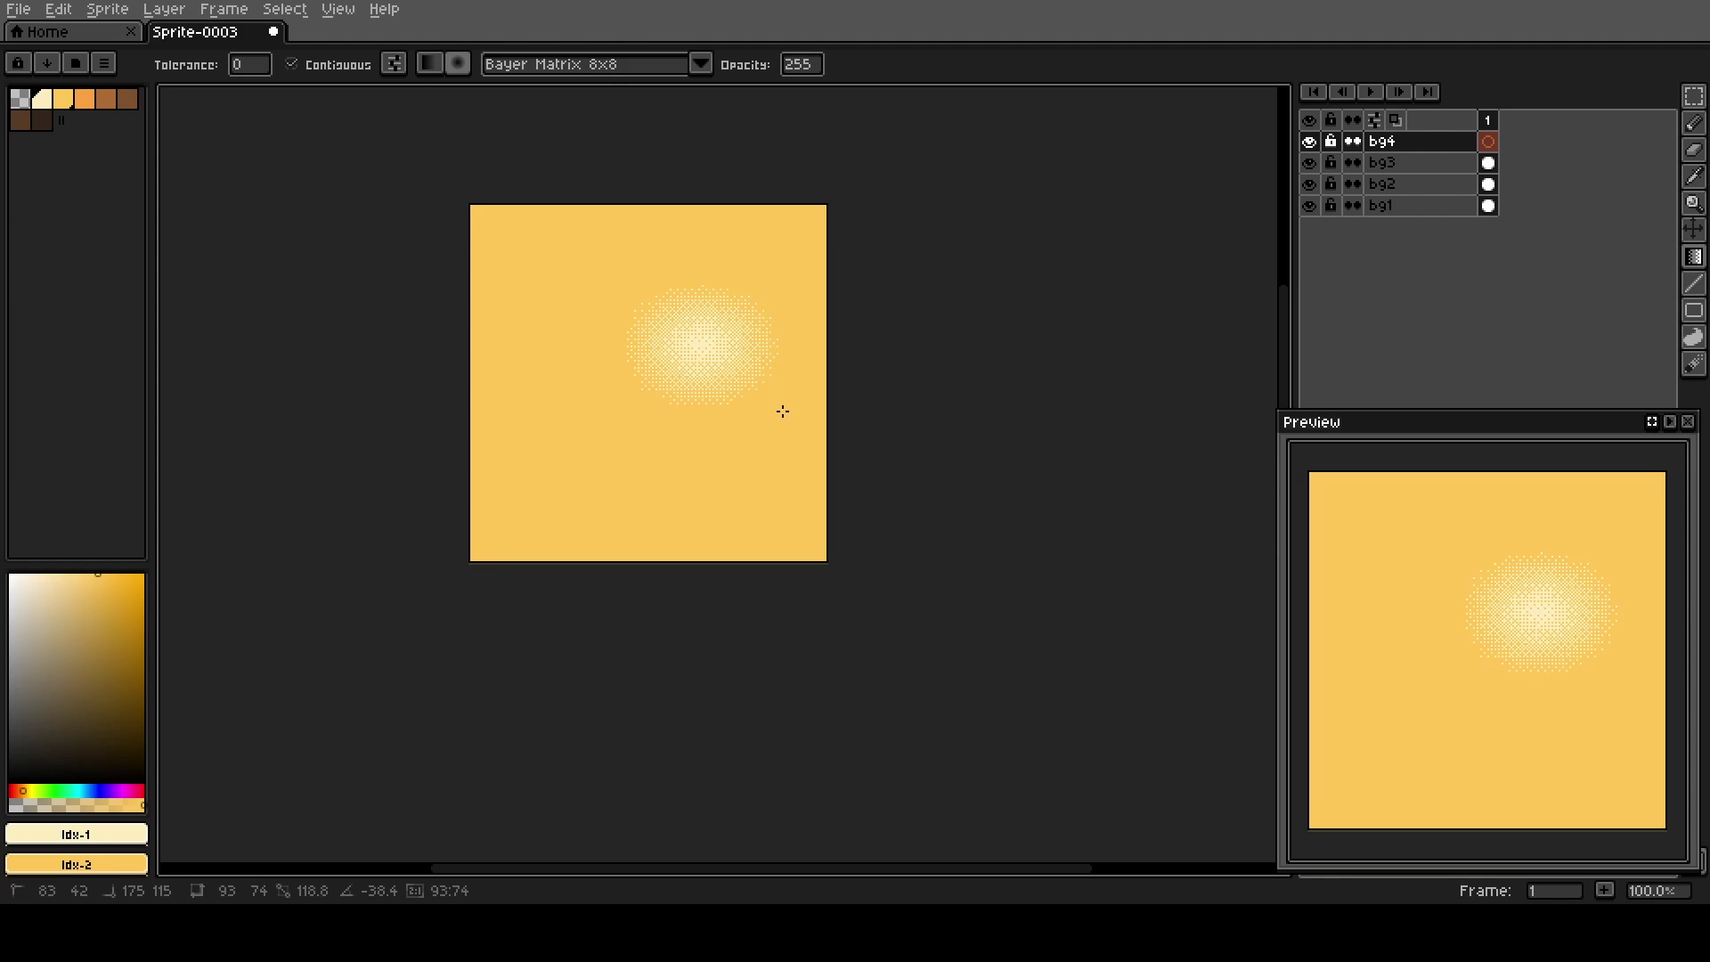
Select all #ffc756 pixels on bg4 by colour range, delete them and clear the selection.
{"action": "left_click_drag", "start_coordinate": [781, 414], "coordinate": [781, 414]}
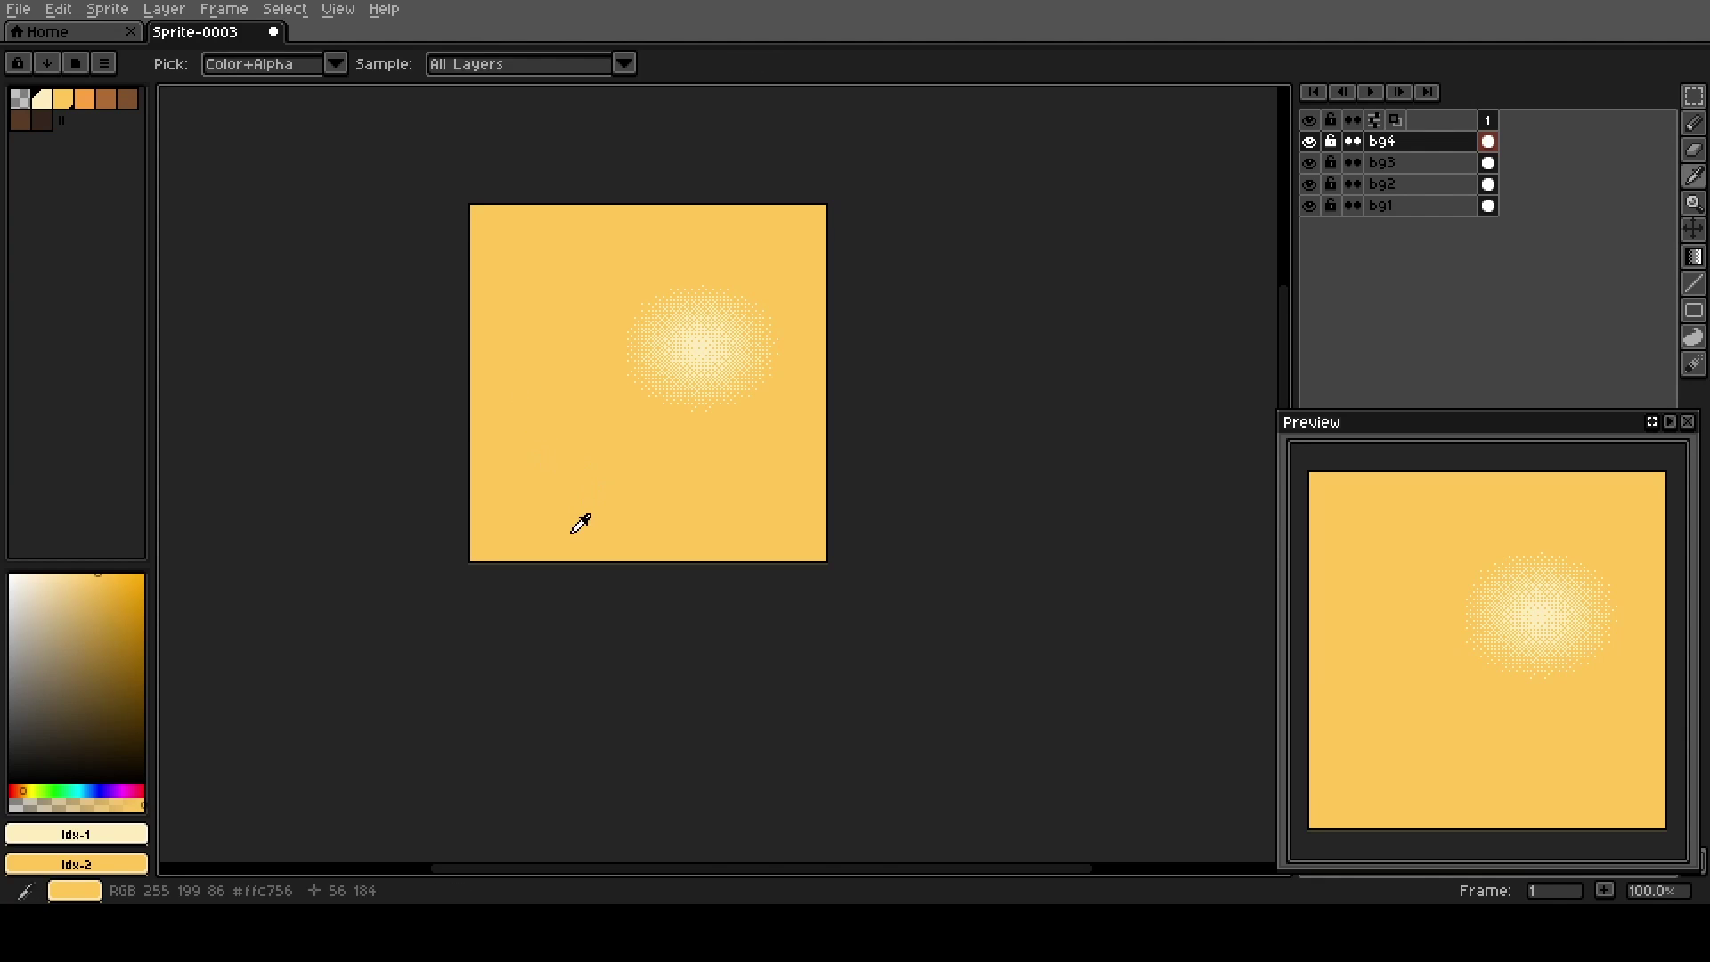
{"action": "left_click", "coordinate": [579, 489], "text": "alt"}
{"action": "left_click", "coordinate": [284, 9]}
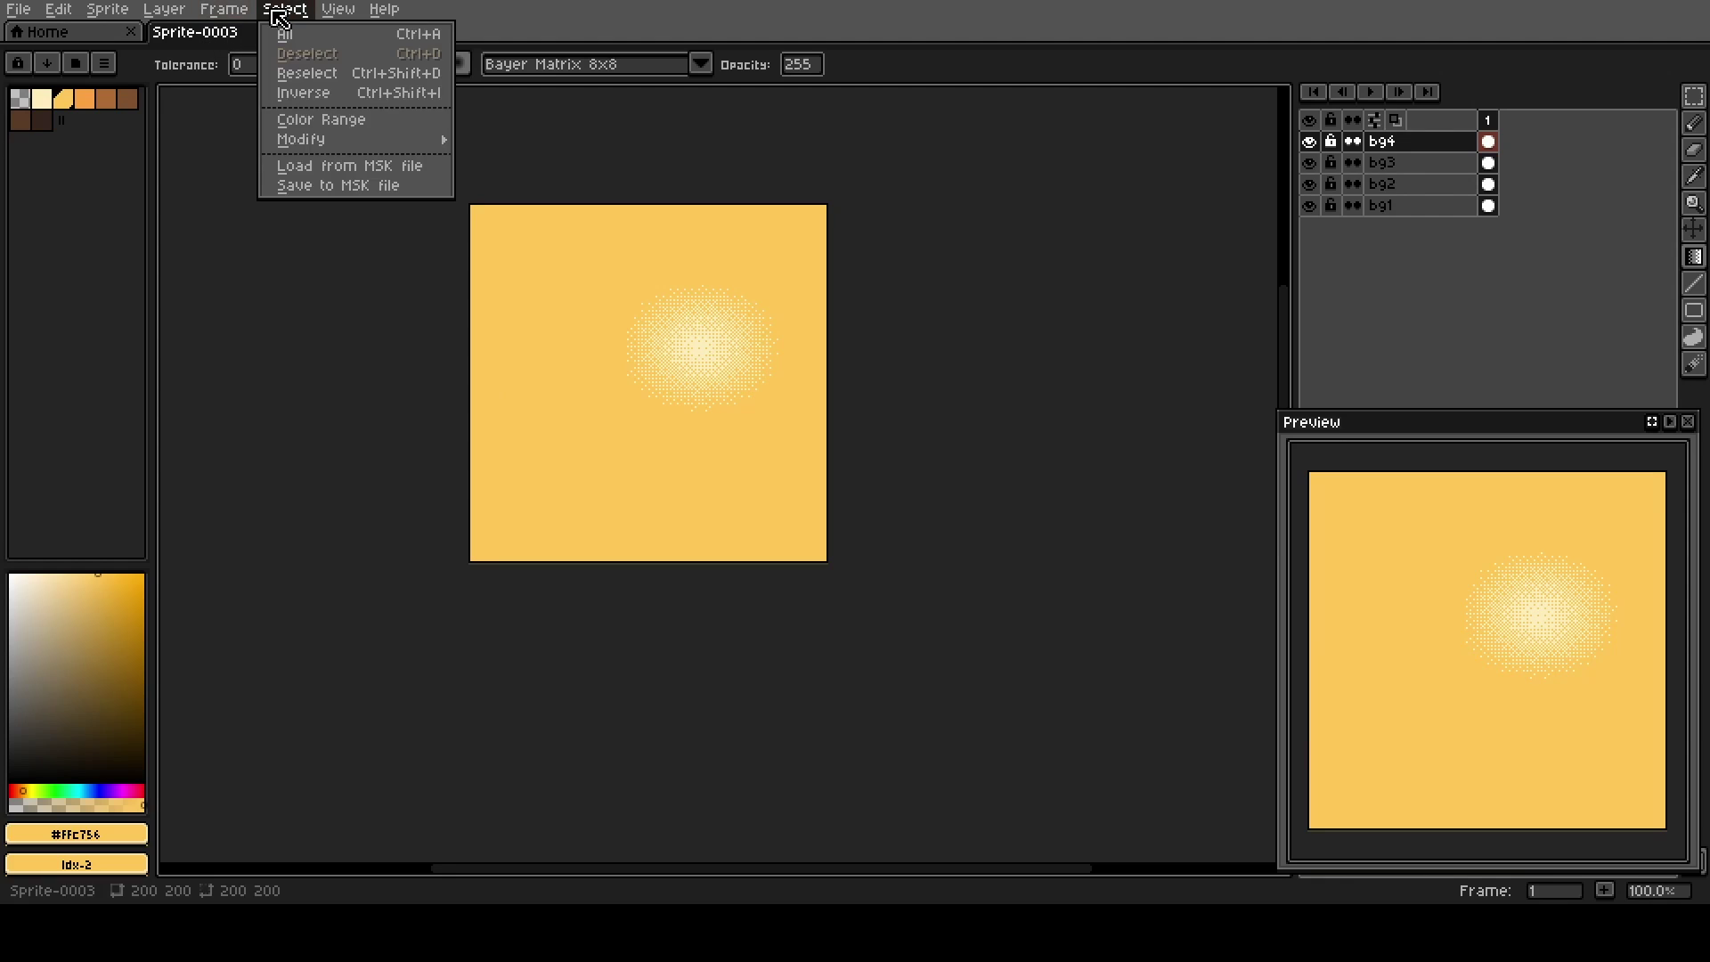
{"action": "left_click", "coordinate": [303, 119]}
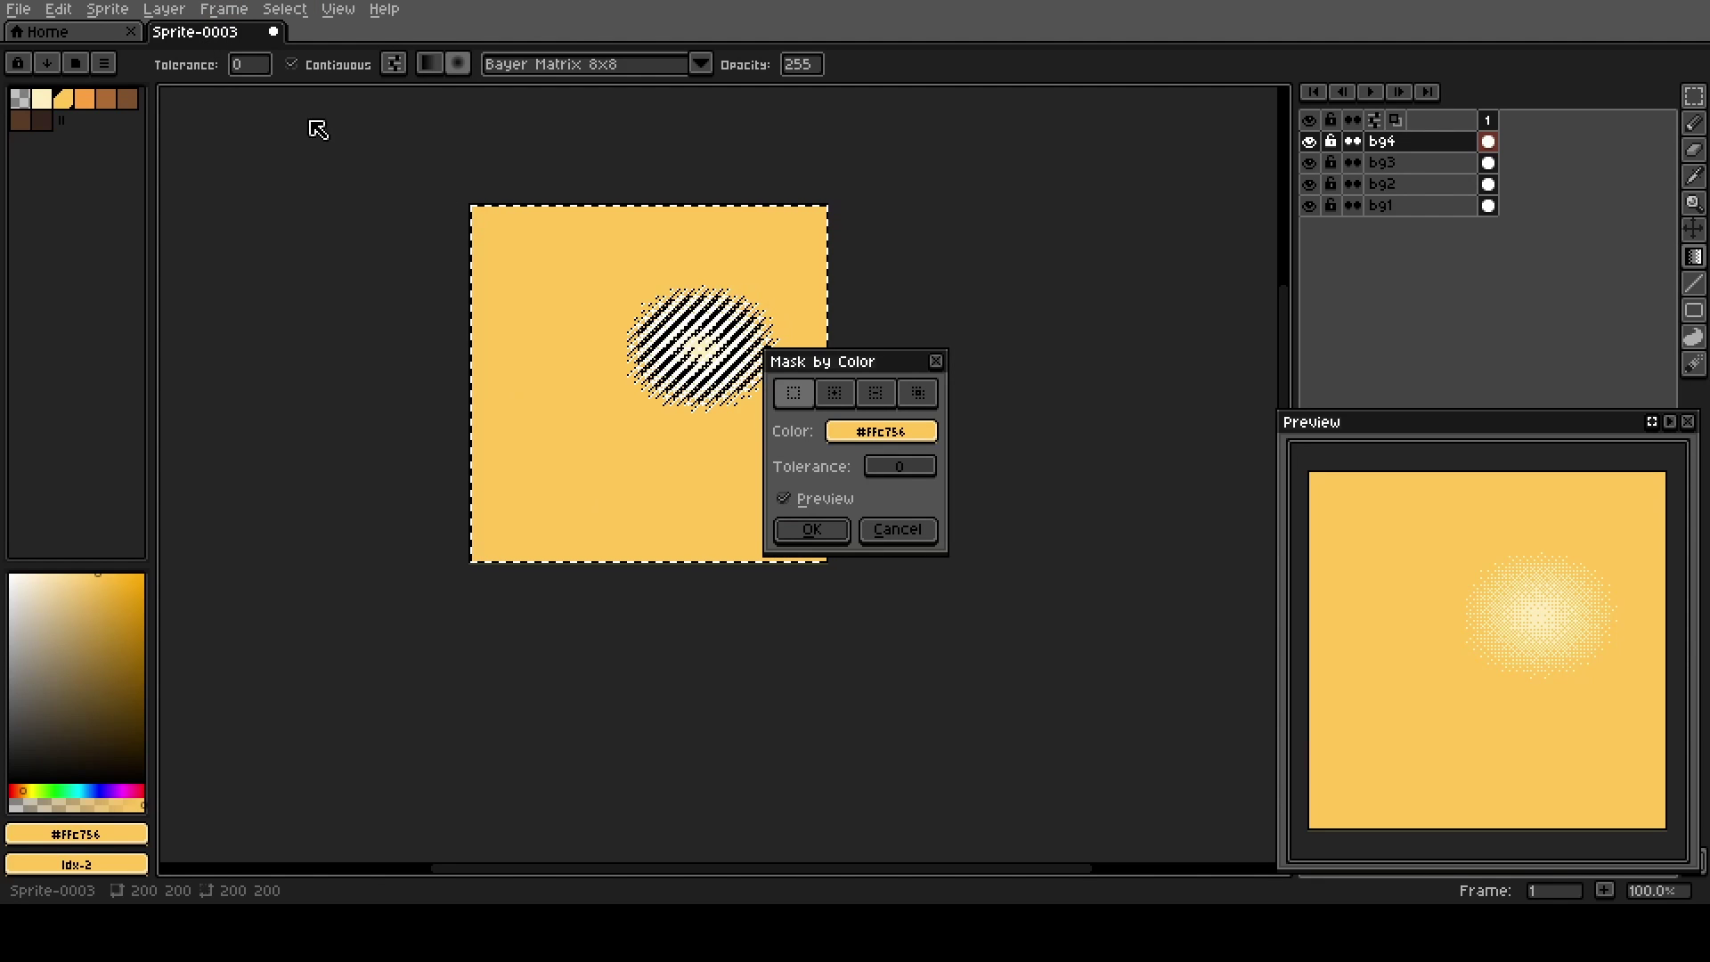
{"action": "left_click", "coordinate": [811, 529]}
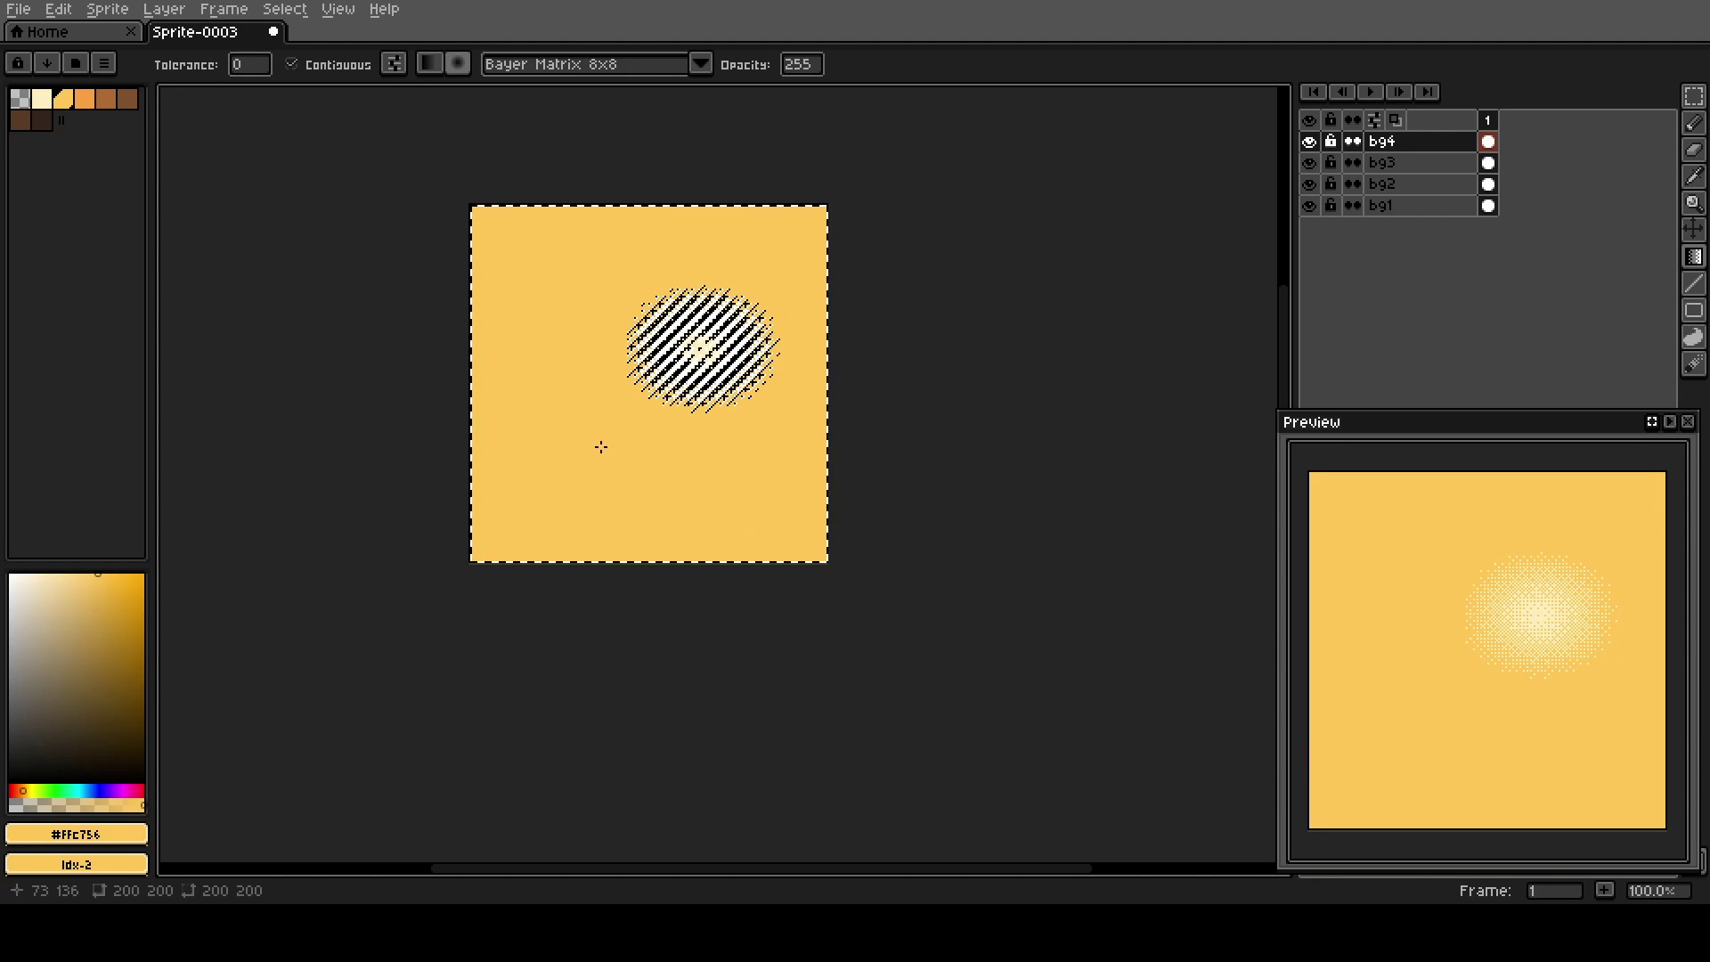
{"action": "key", "text": "Delete"}
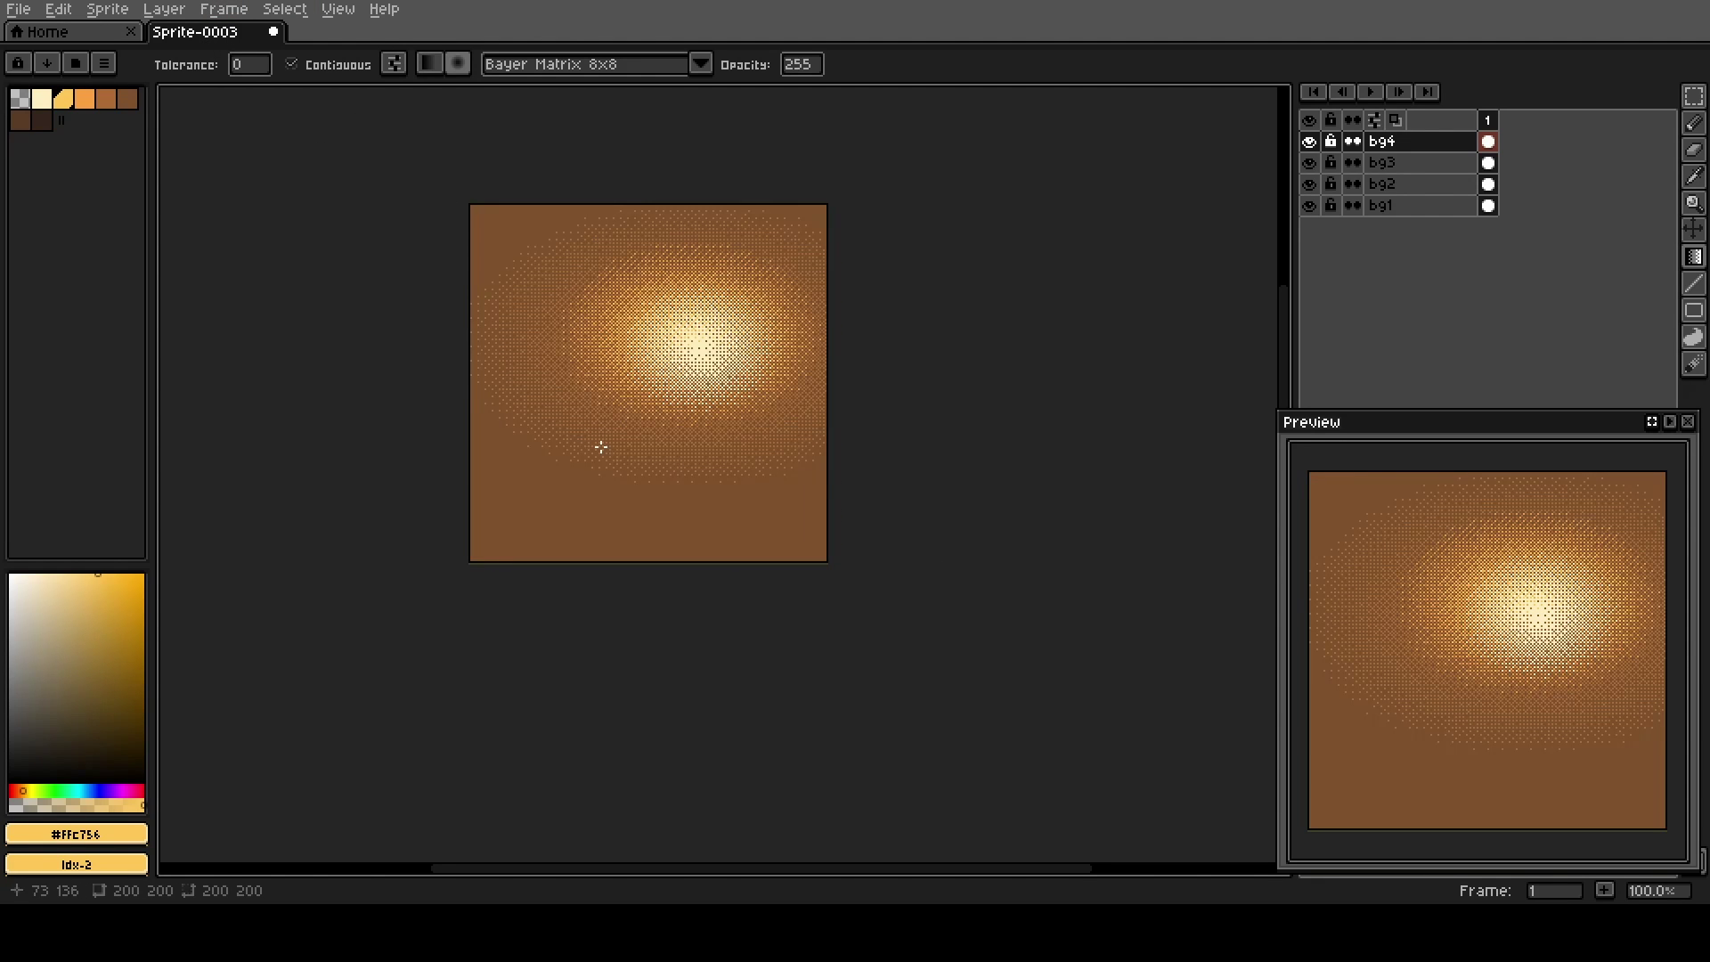
Hide layers bg4 and bg3 and move the orange glow on bg2 slightly down to centre it on bg1's glow.
{"action": "left_click", "coordinate": [1309, 140]}
{"action": "left_click", "coordinate": [1310, 162]}
{"action": "left_click", "coordinate": [1310, 184]}
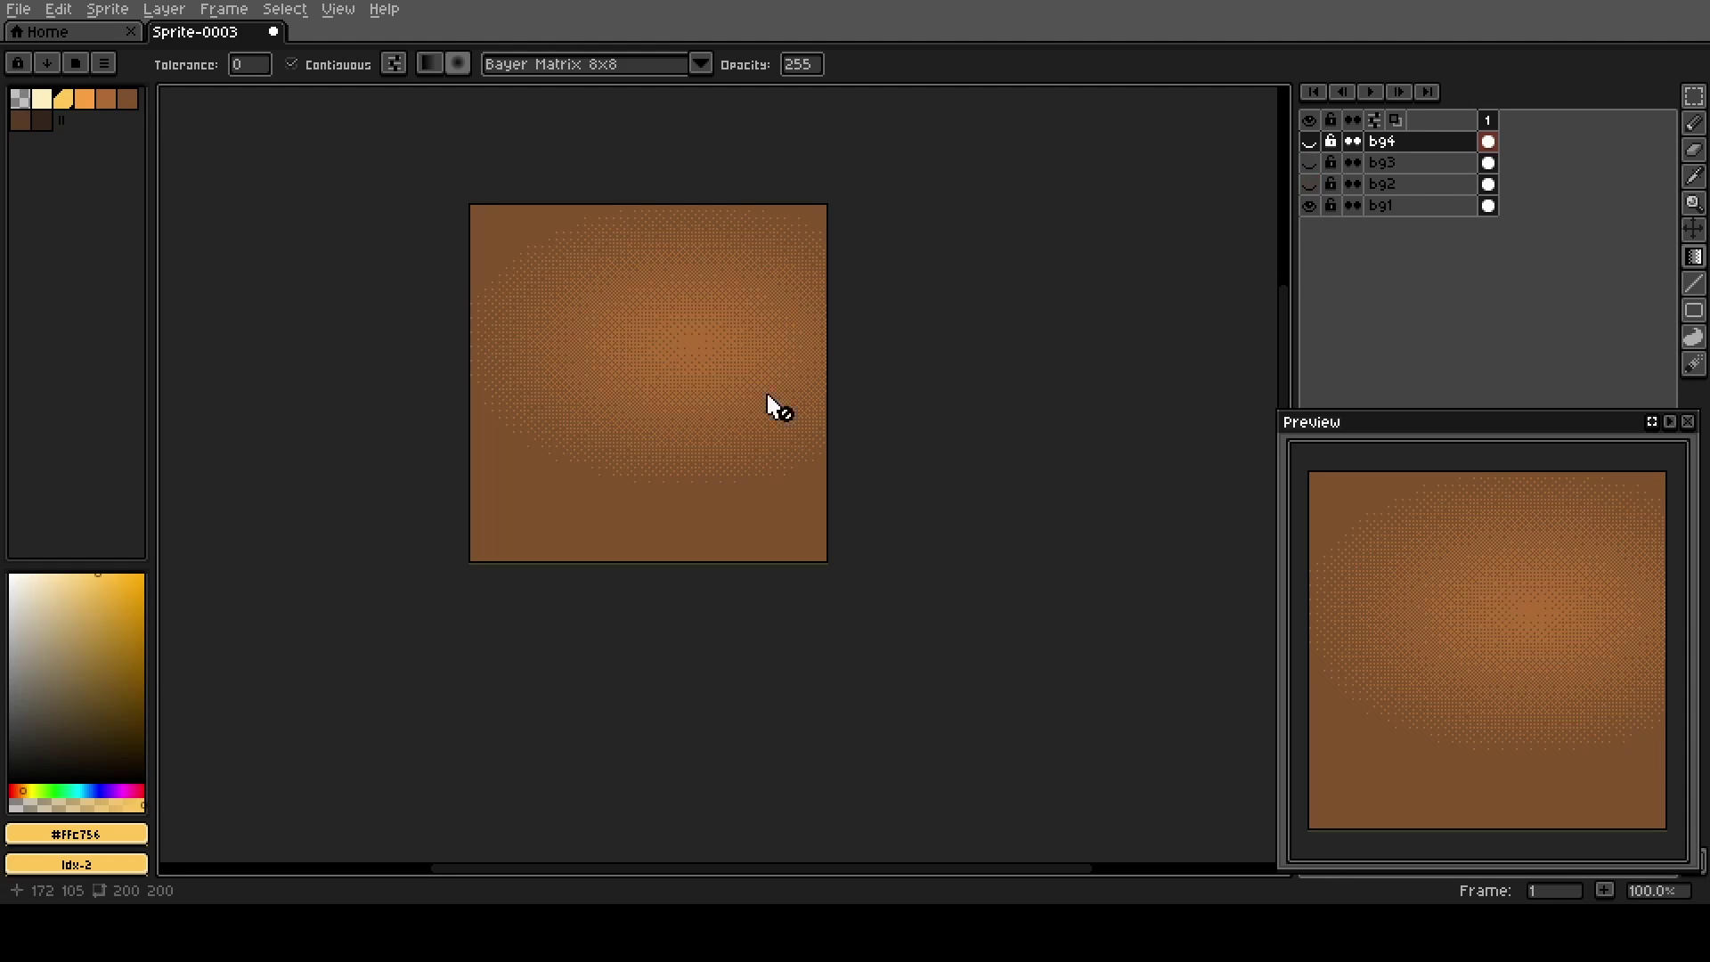
{"action": "left_click", "coordinate": [1310, 185]}
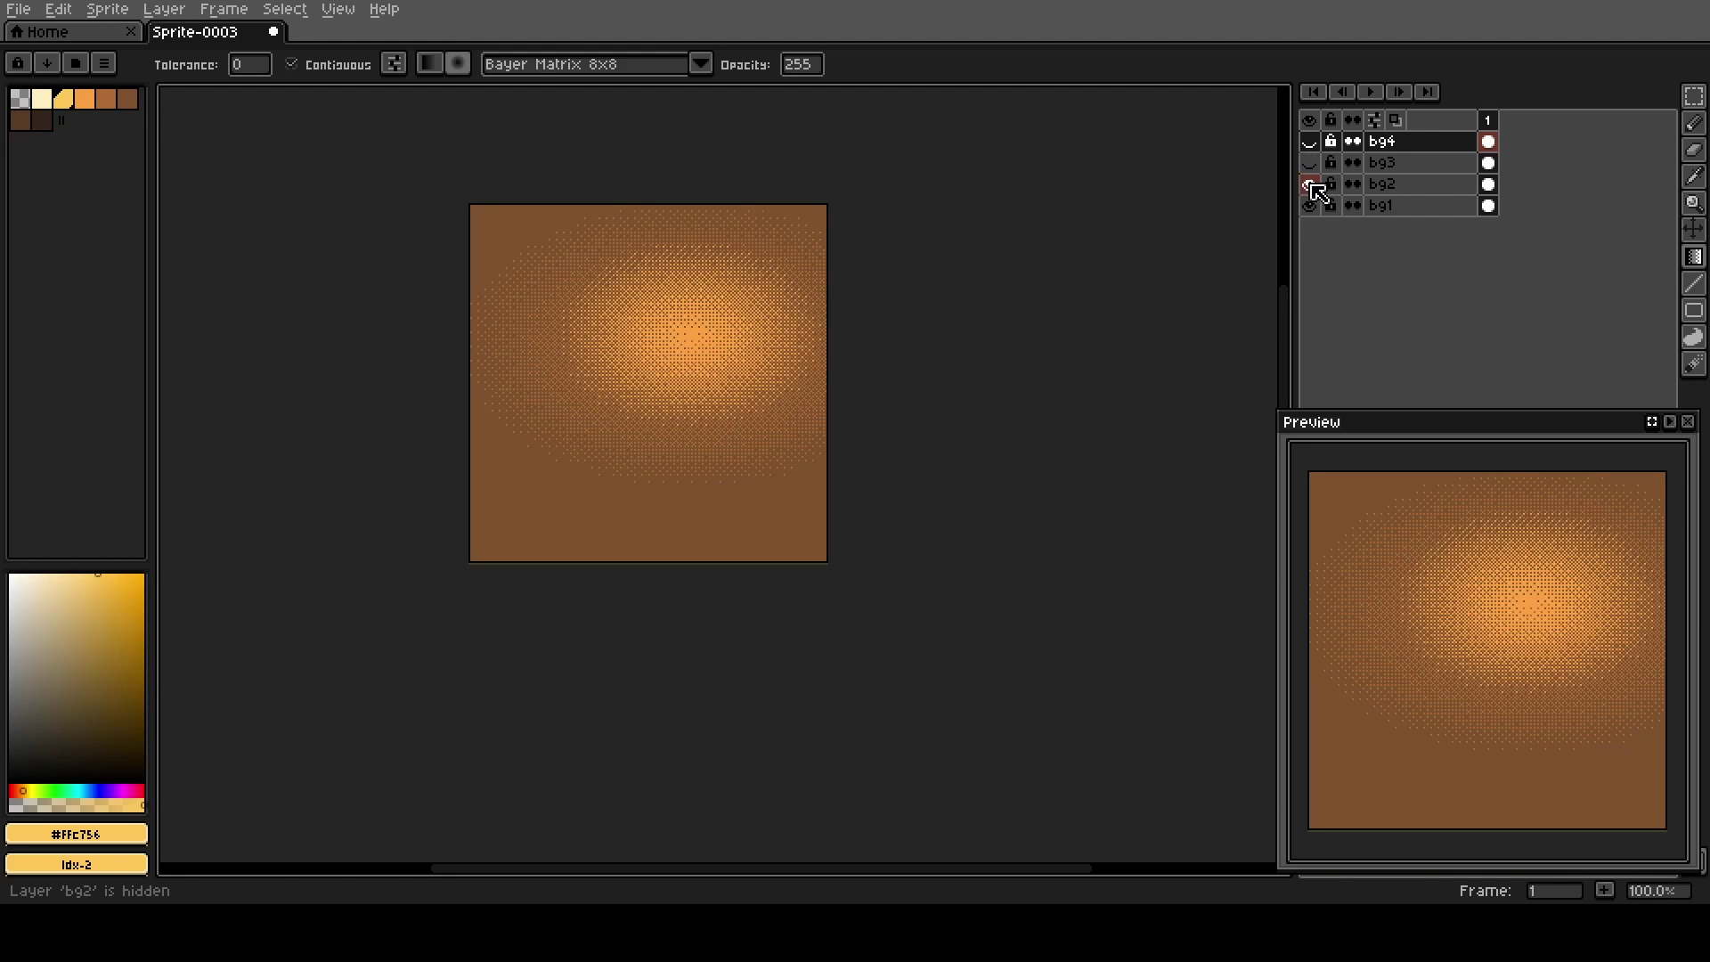
{"action": "key", "text": "v"}
{"action": "left_click", "coordinate": [701, 342]}
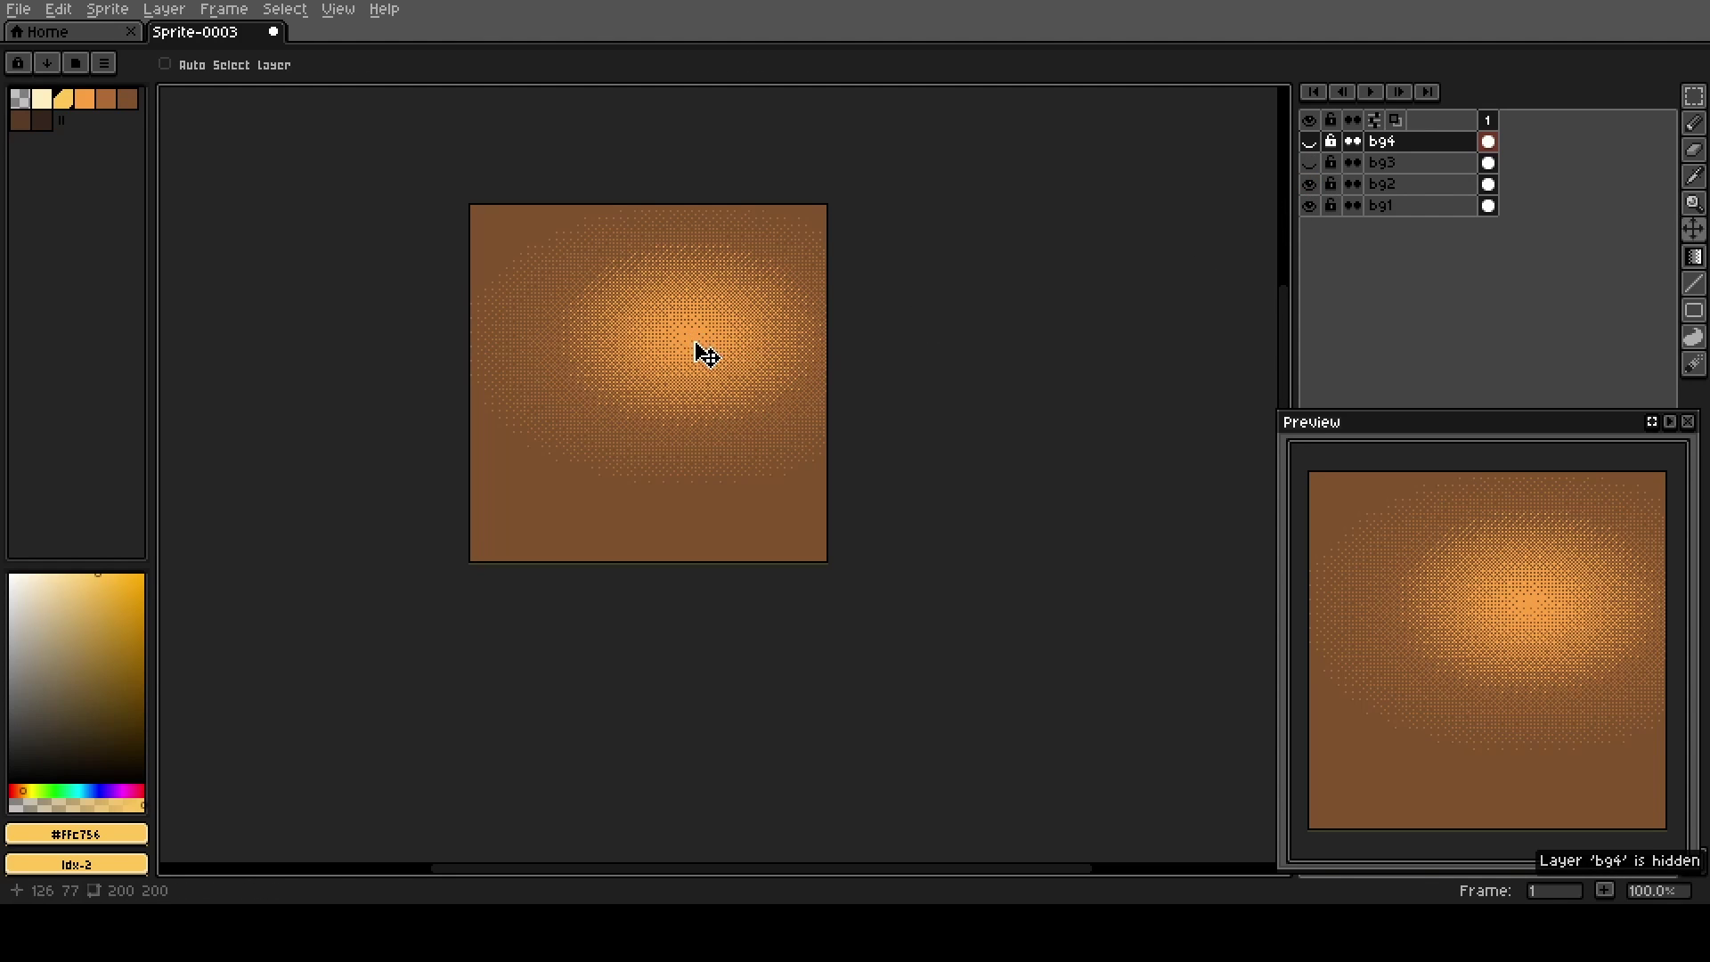
{"action": "left_click", "coordinate": [717, 369]}
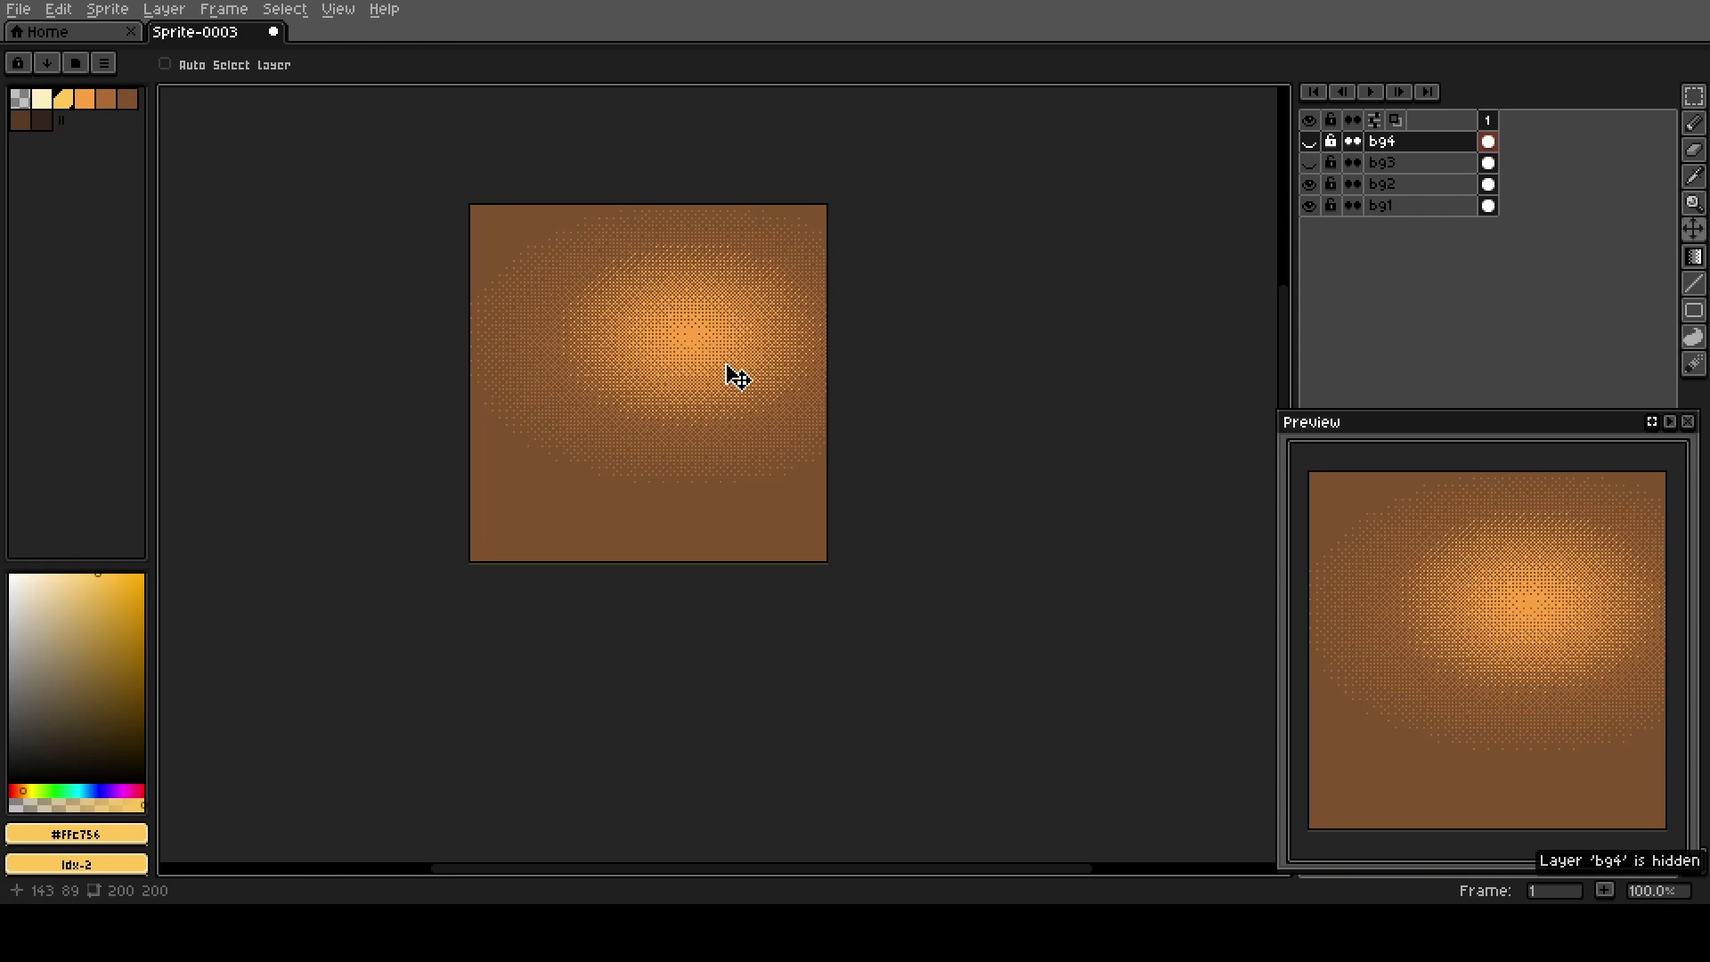
{"action": "left_click", "coordinate": [1430, 185]}
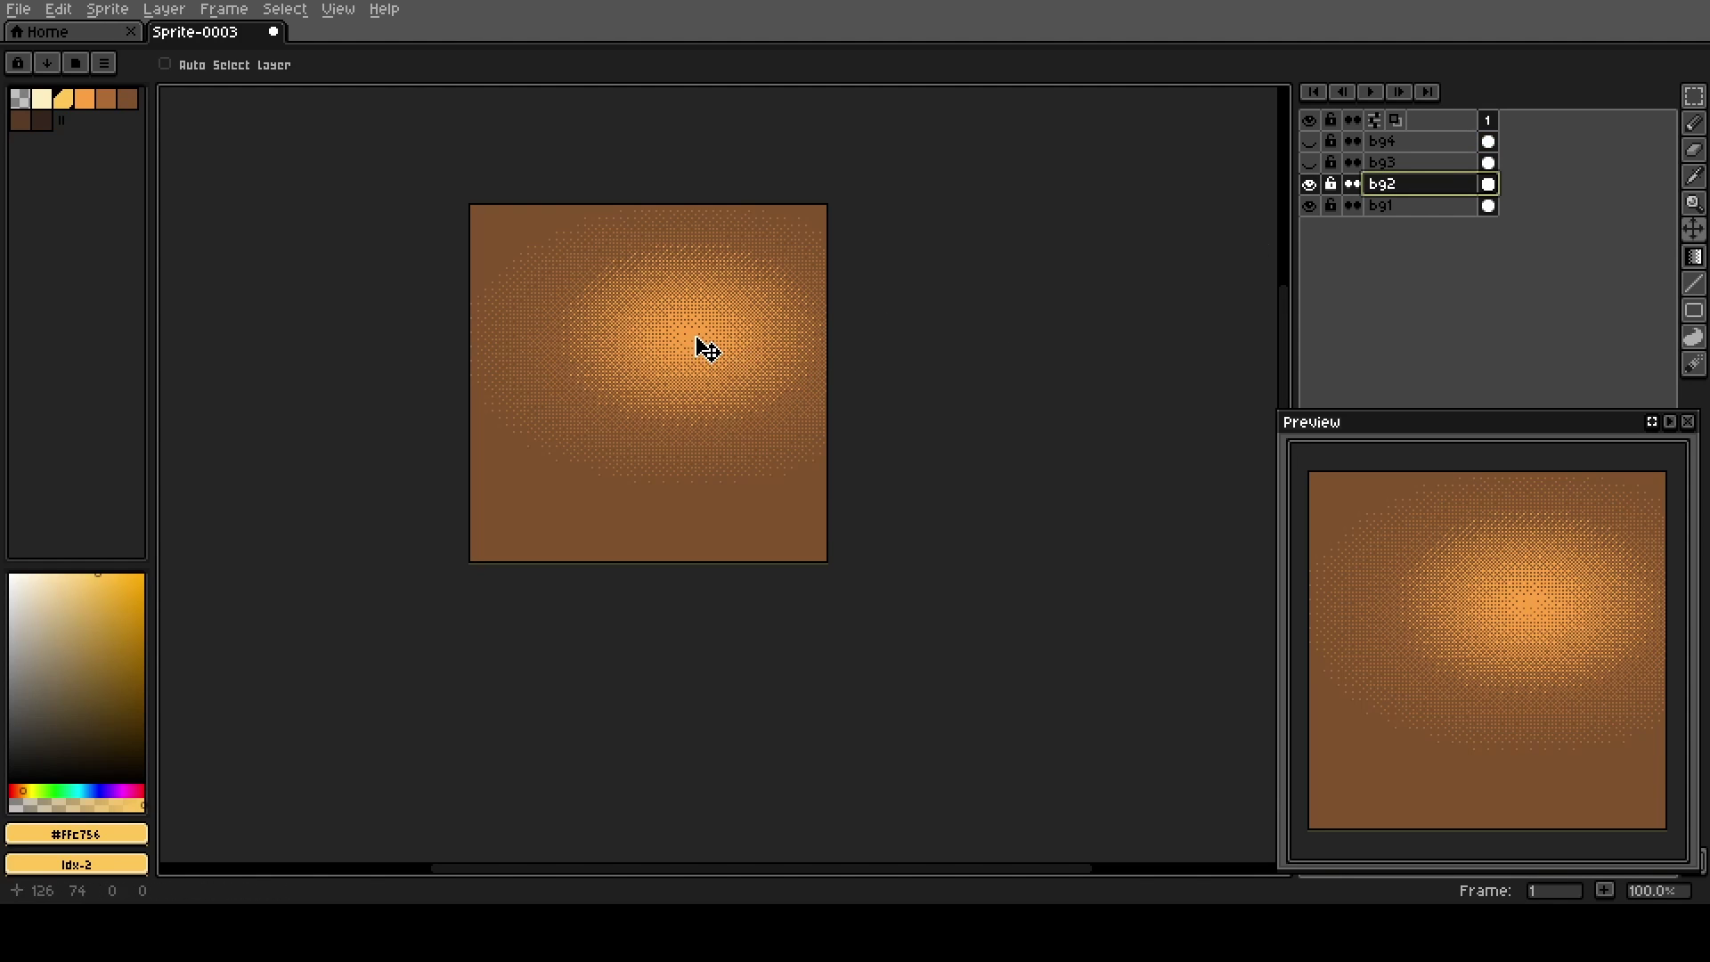
{"action": "left_click_drag", "start_coordinate": [697, 338], "coordinate": [697, 349]}
Show bg3 and move its yellow glow slightly left and up to centre it on the orange glow.
{"action": "left_click", "coordinate": [1309, 163]}
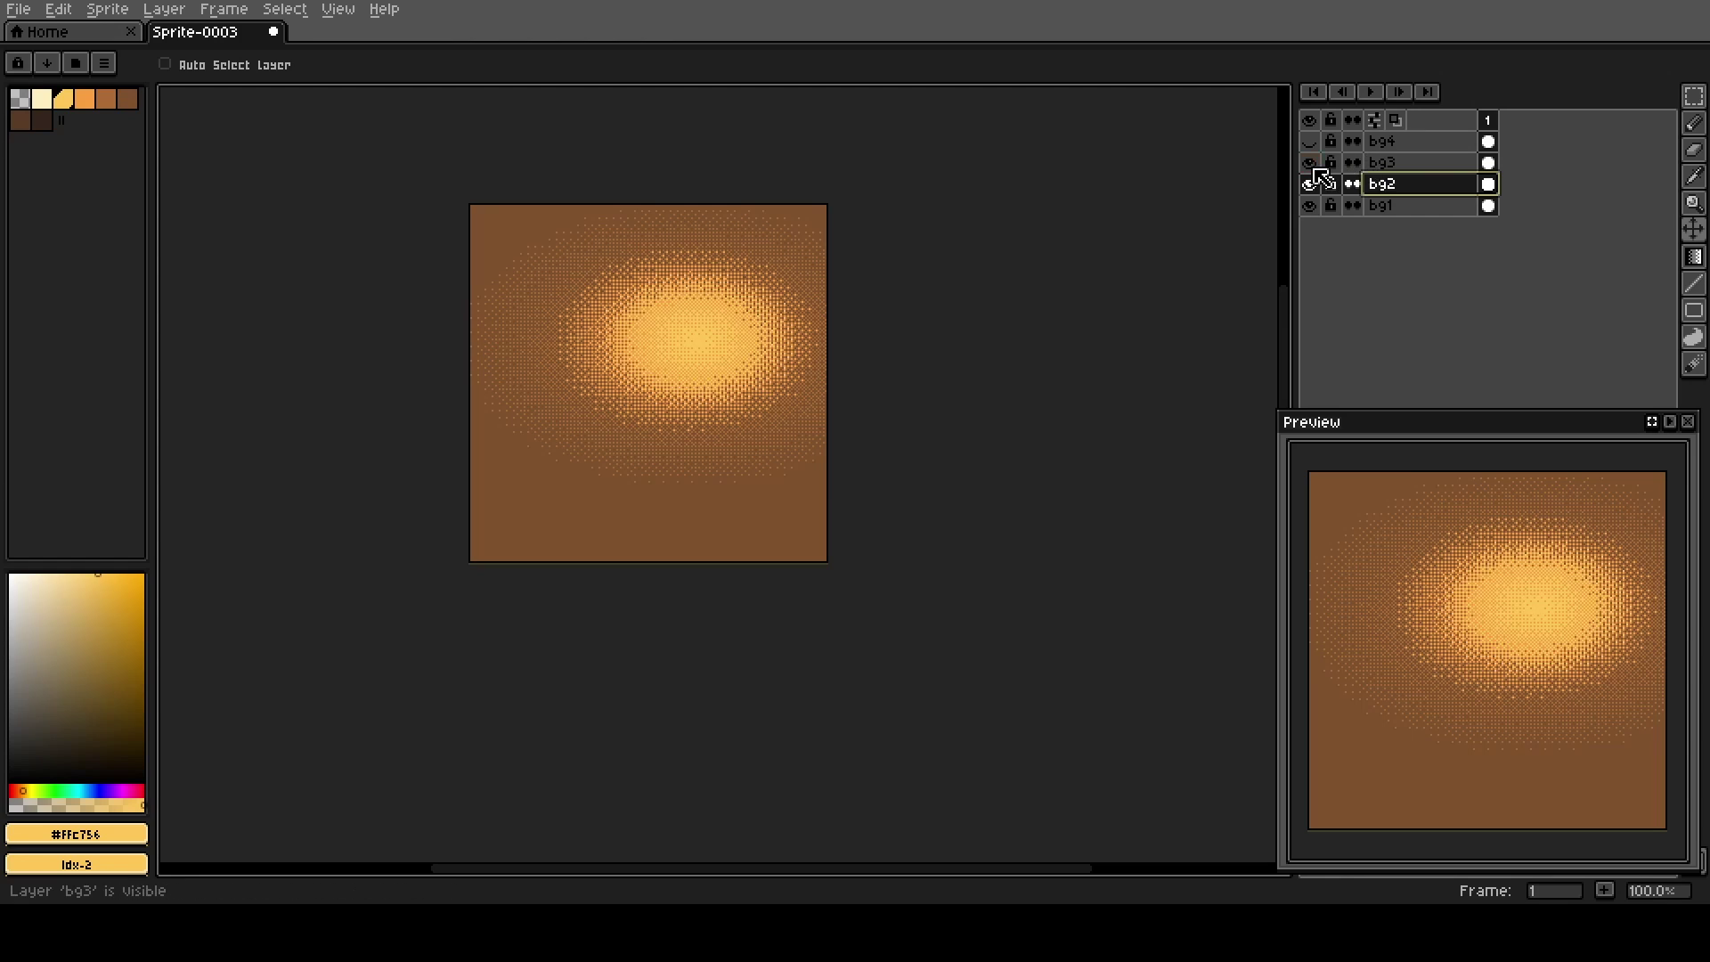
{"action": "left_click", "coordinate": [1438, 164]}
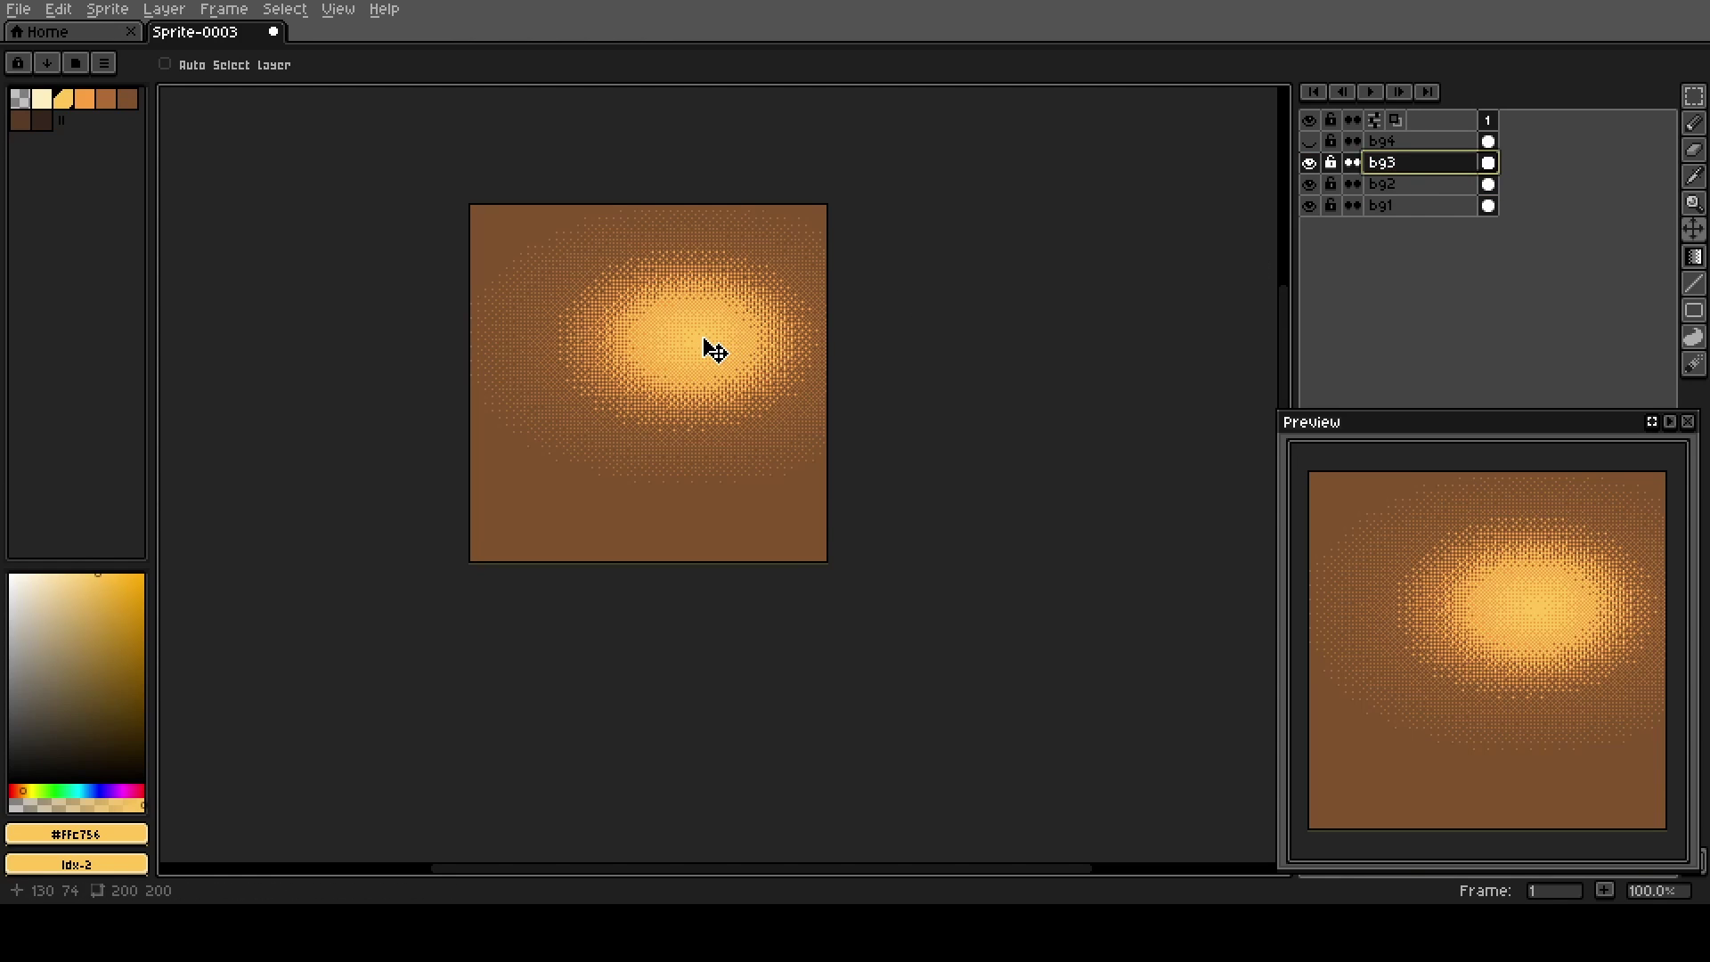
{"action": "left_click_drag", "start_coordinate": [707, 344], "coordinate": [695, 340]}
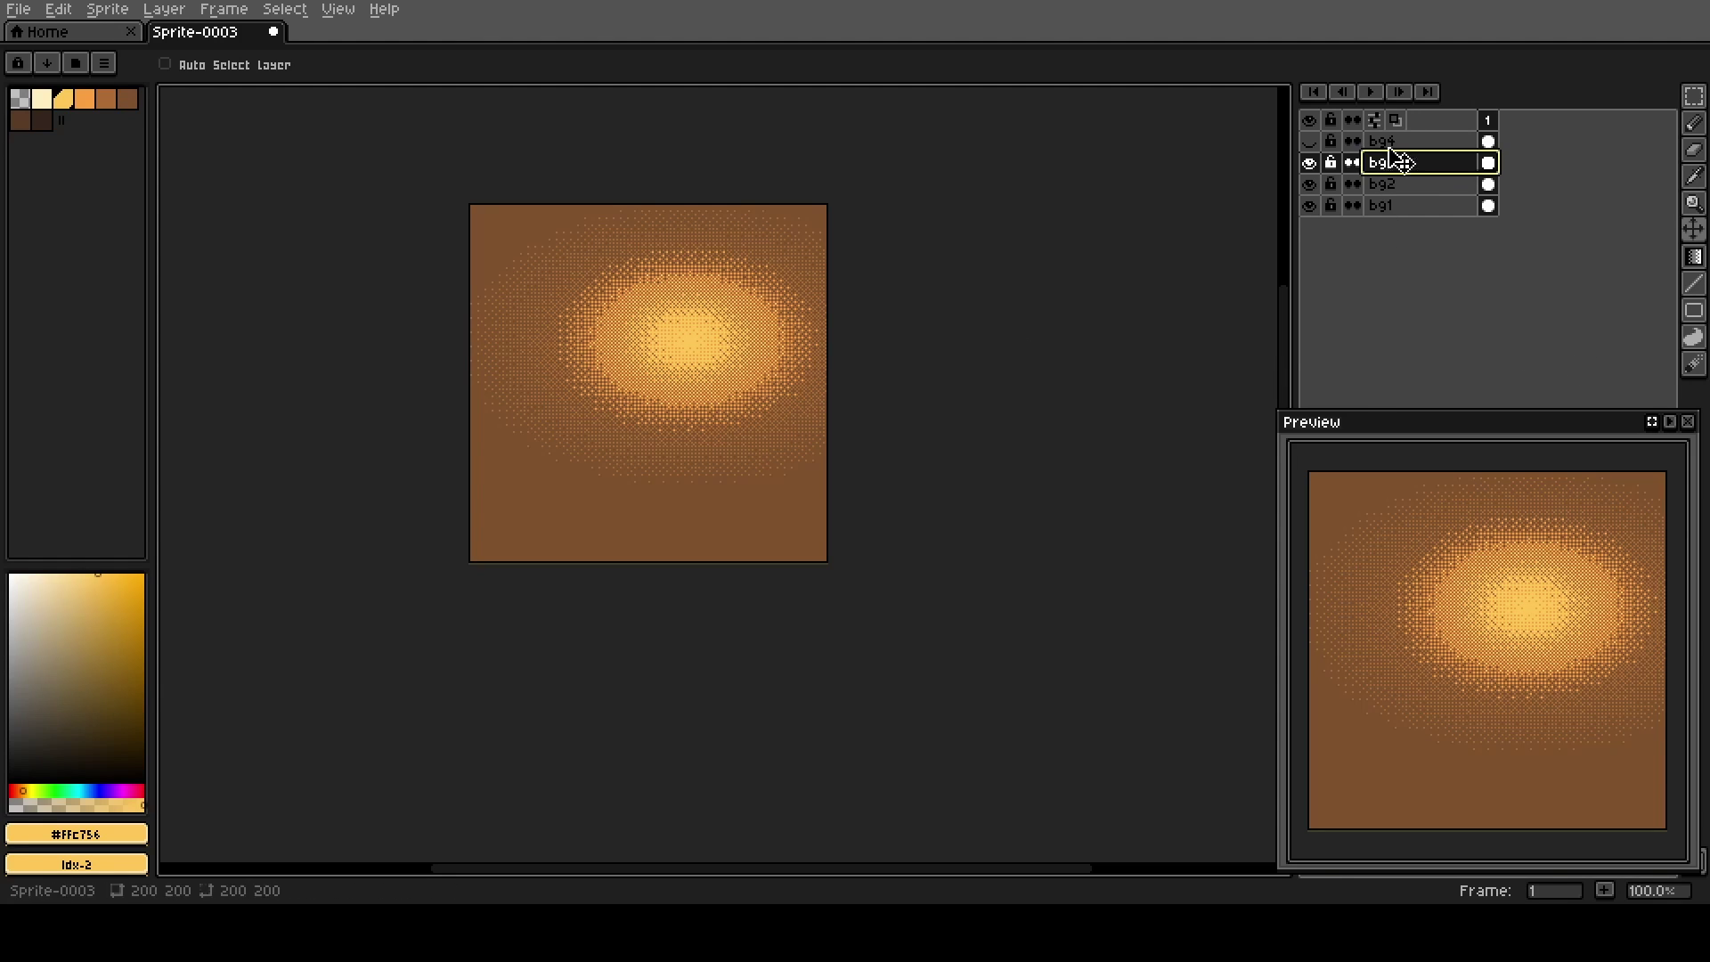
Show bg4 and move its cream glow slightly left and up to centre it on the yellow glow.
{"action": "left_click", "coordinate": [1309, 141]}
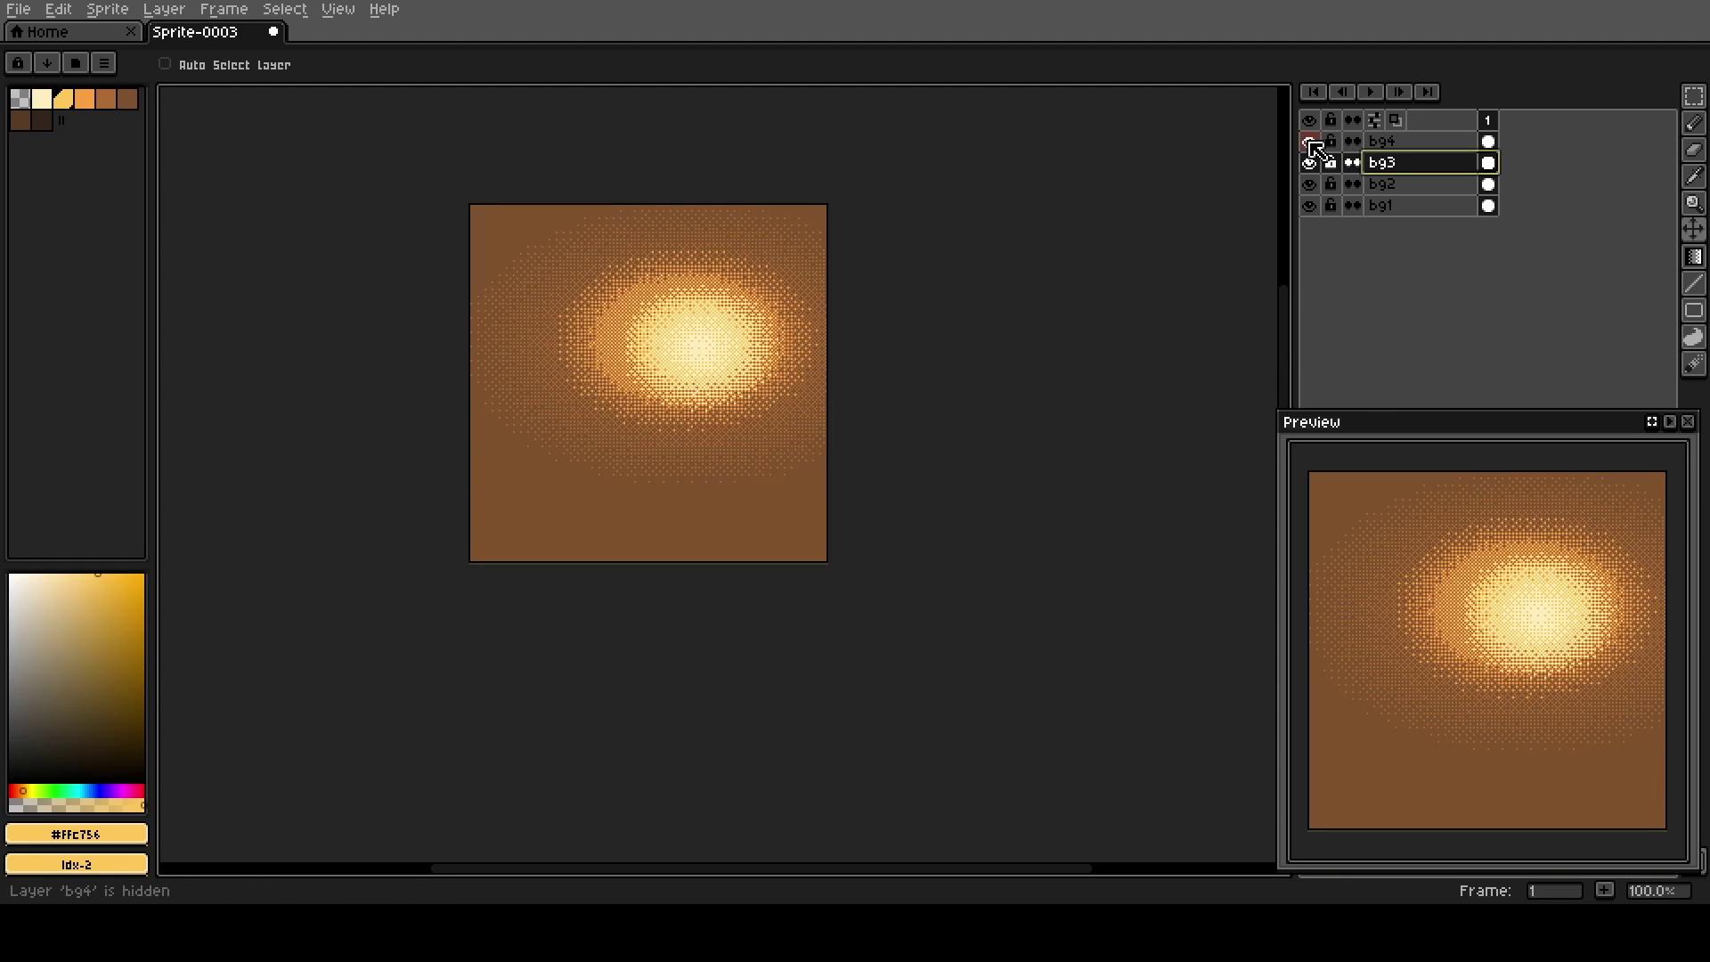
{"action": "left_click", "coordinate": [1403, 142]}
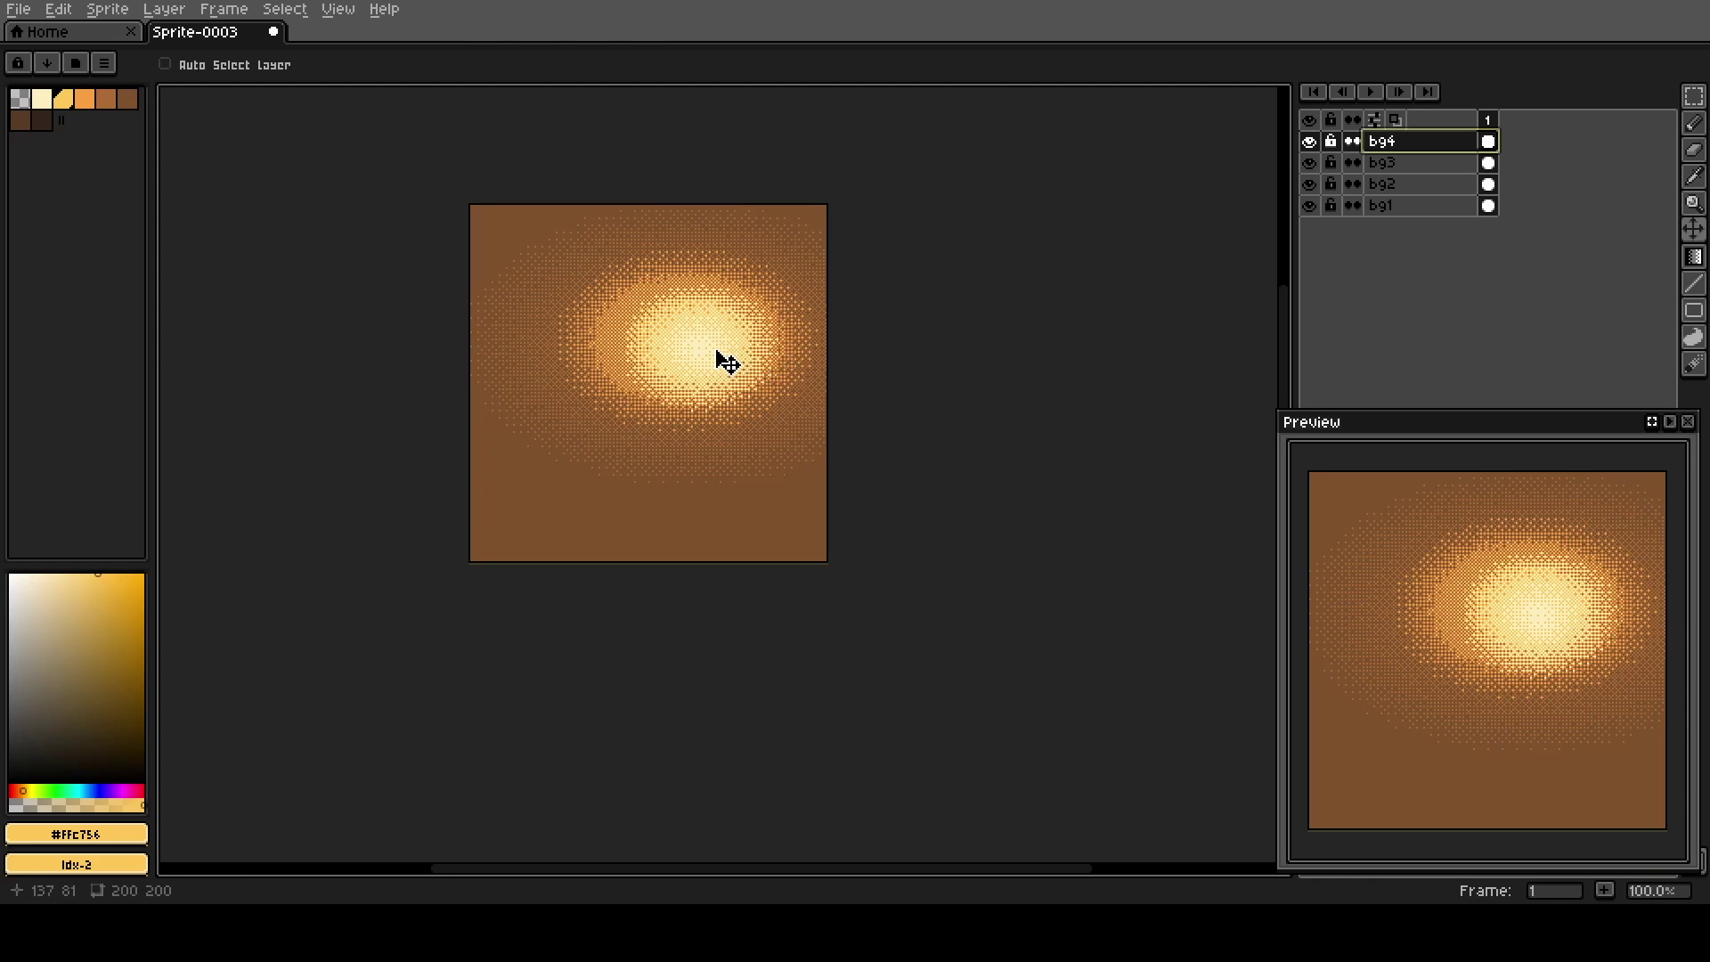
{"action": "left_click_drag", "start_coordinate": [702, 348], "coordinate": [687, 348]}
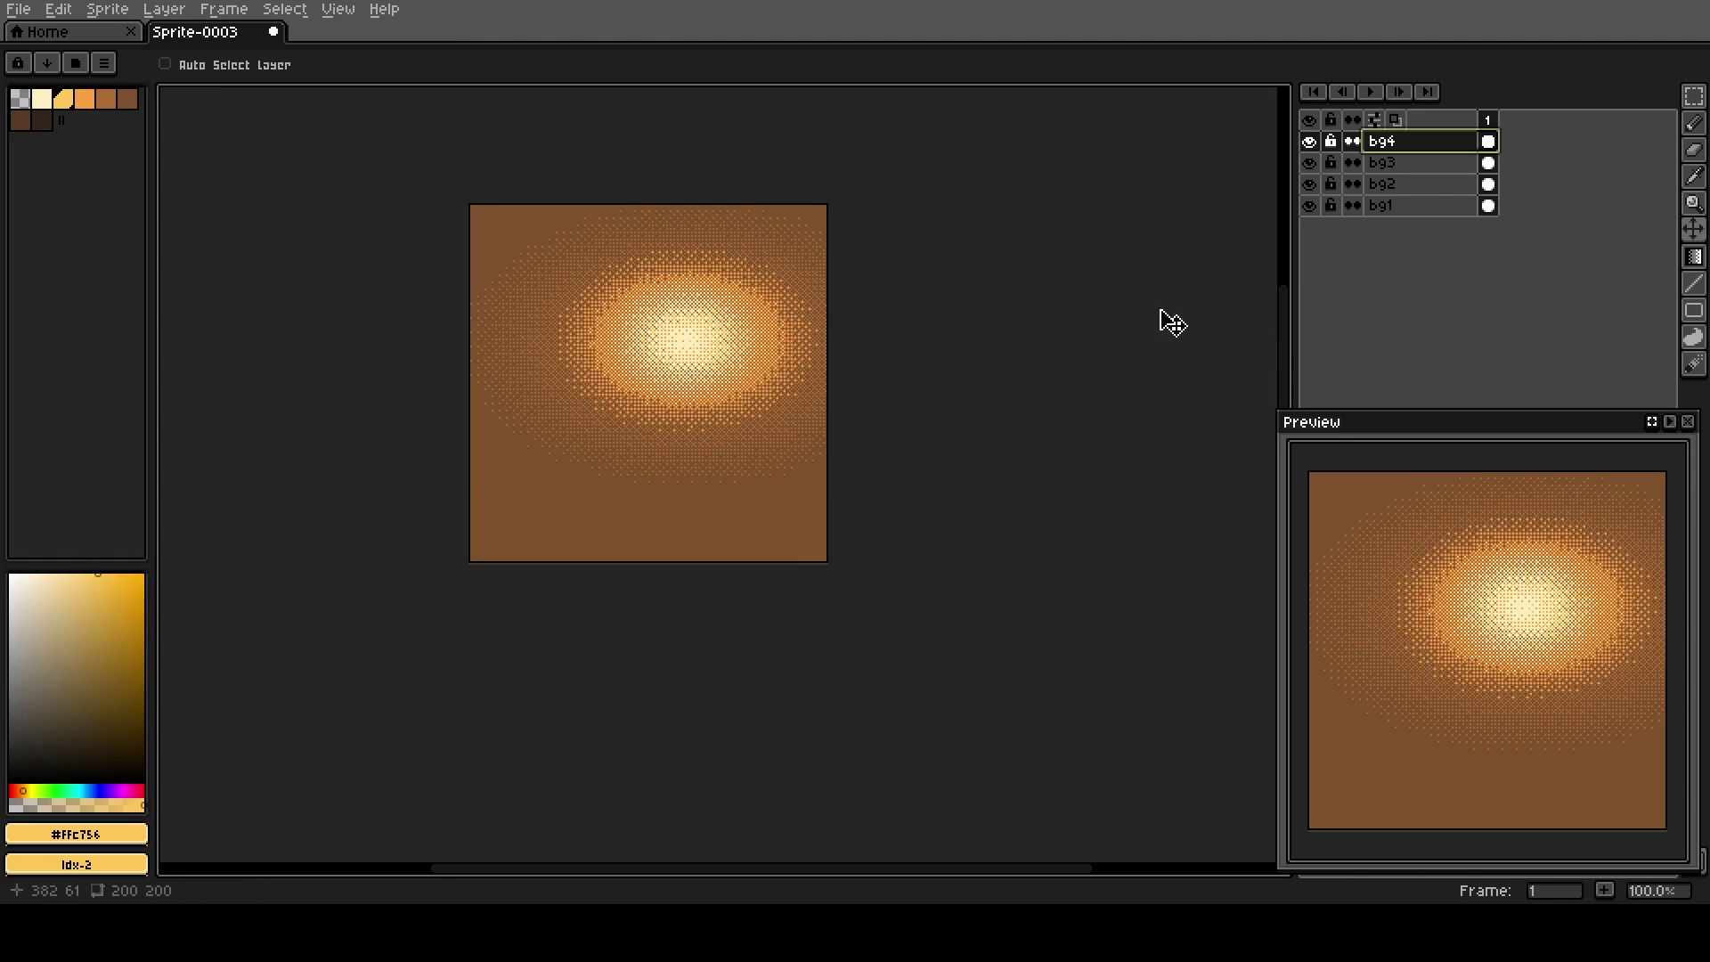
Merge layers bg4, bg3 and bg2 down one after another into bg1.
{"action": "left_click", "coordinate": [1413, 145]}
{"action": "right_click", "coordinate": [1414, 145]}
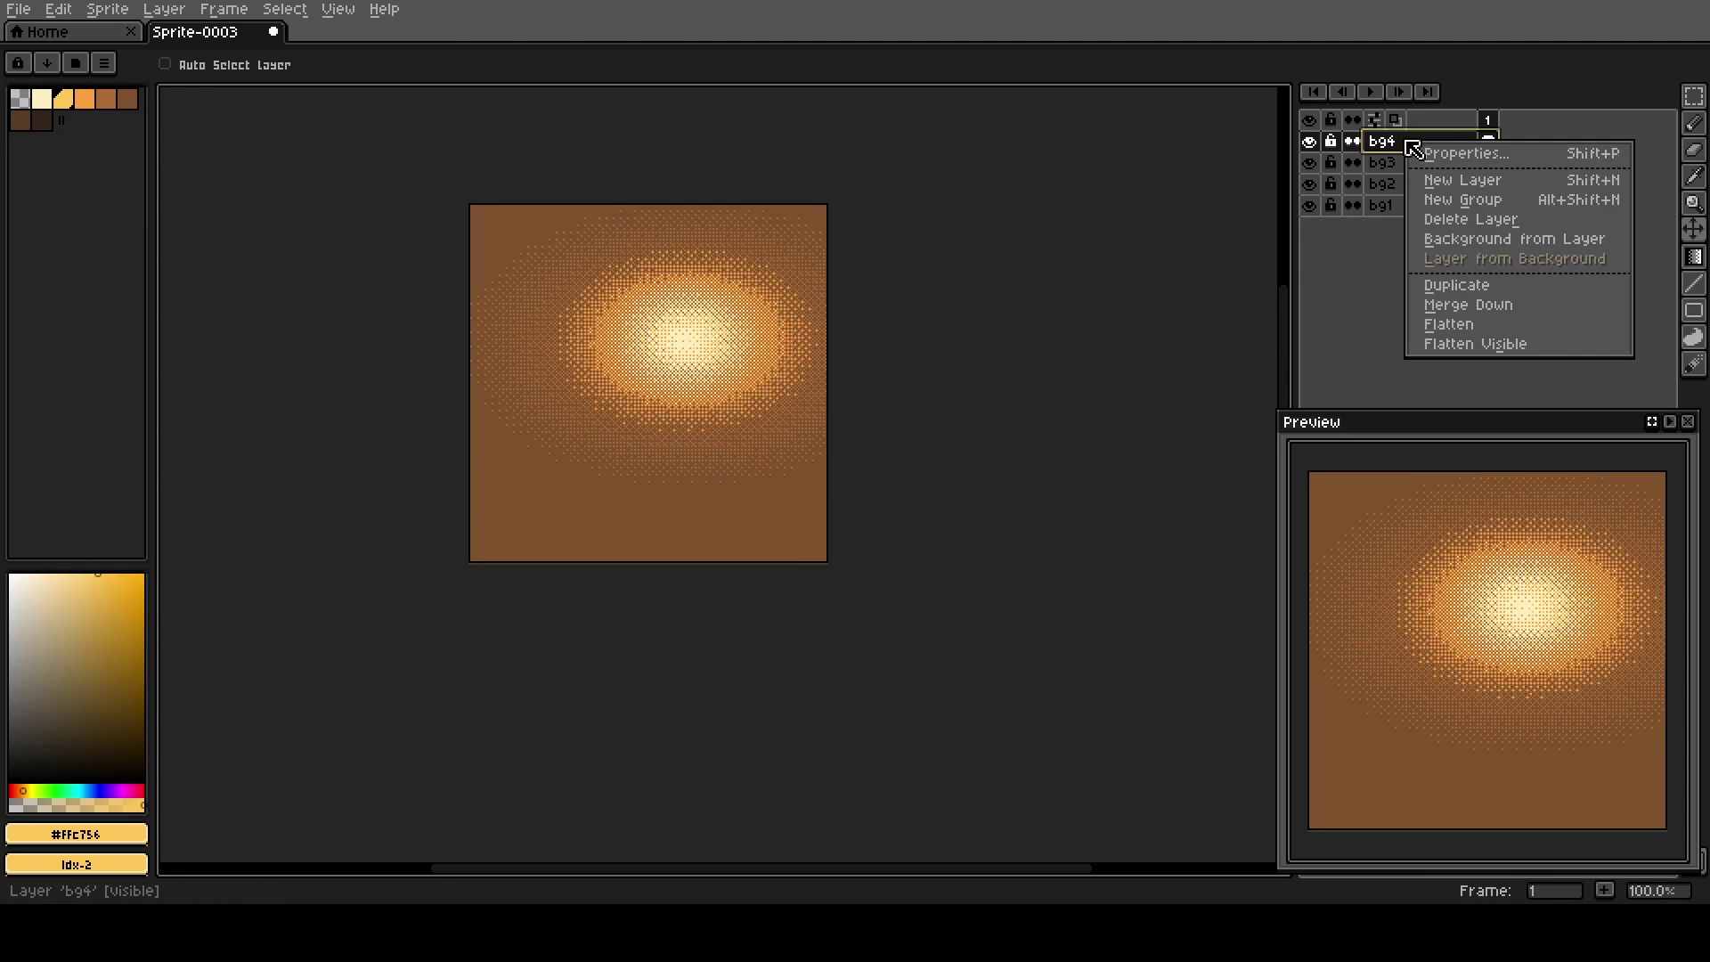
{"action": "left_click", "coordinate": [1469, 304]}
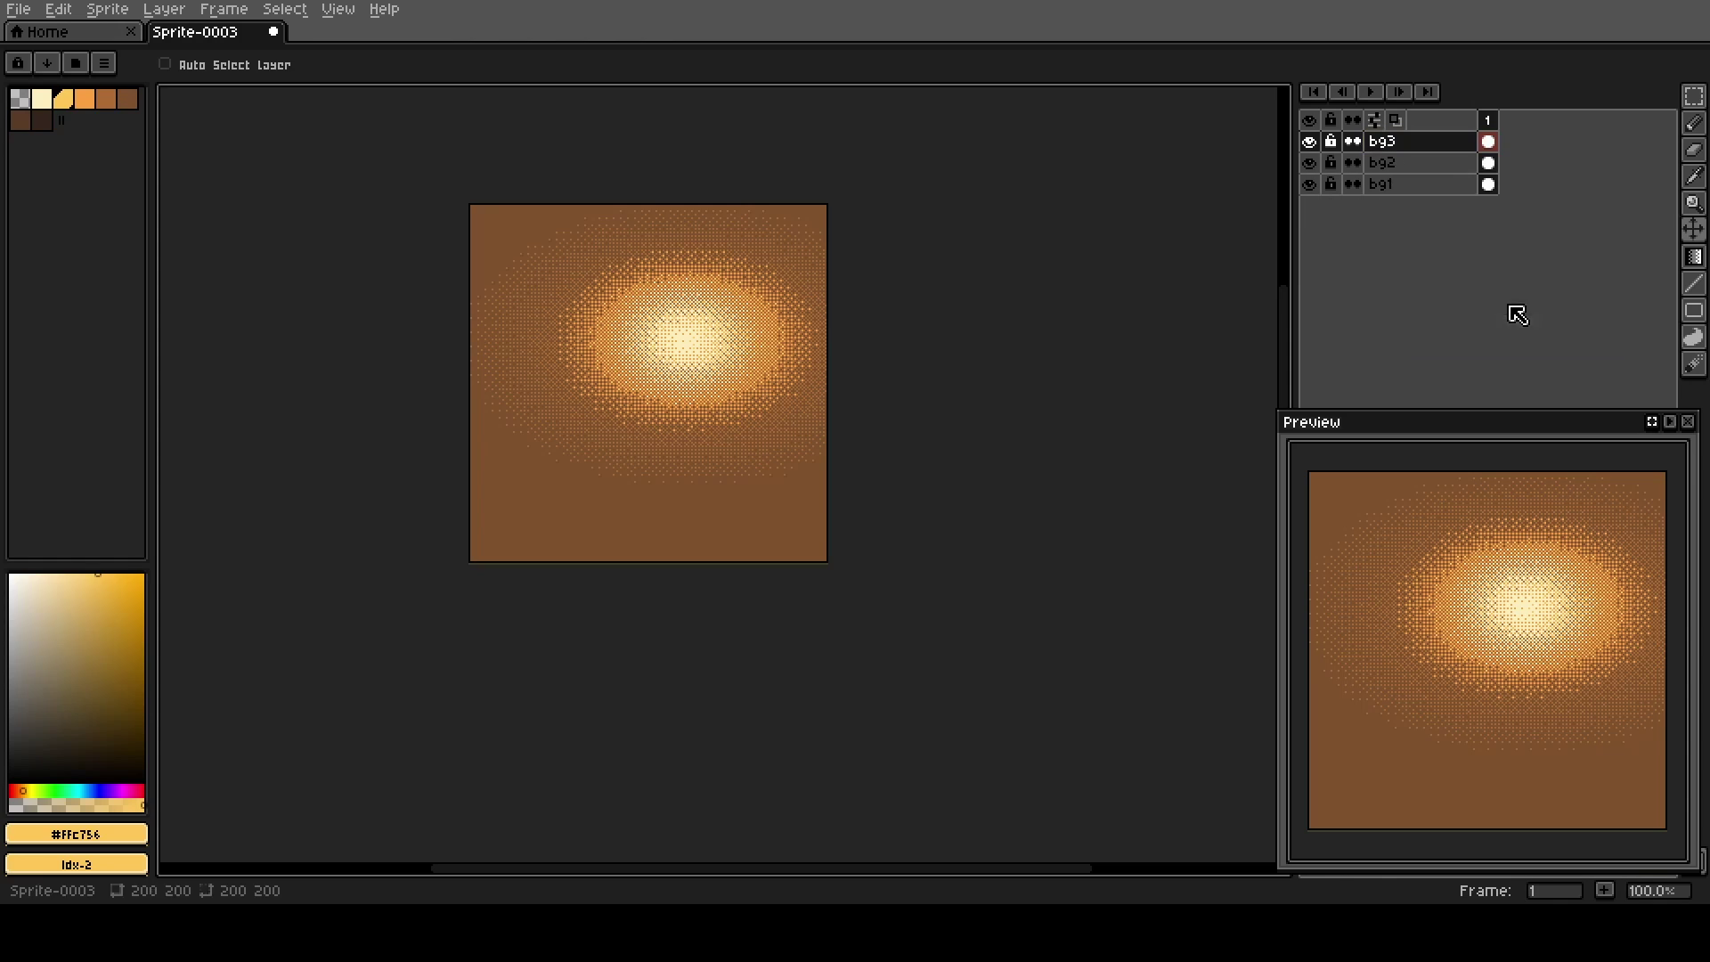
{"action": "right_click", "coordinate": [1412, 148]}
{"action": "left_click", "coordinate": [1487, 312]}
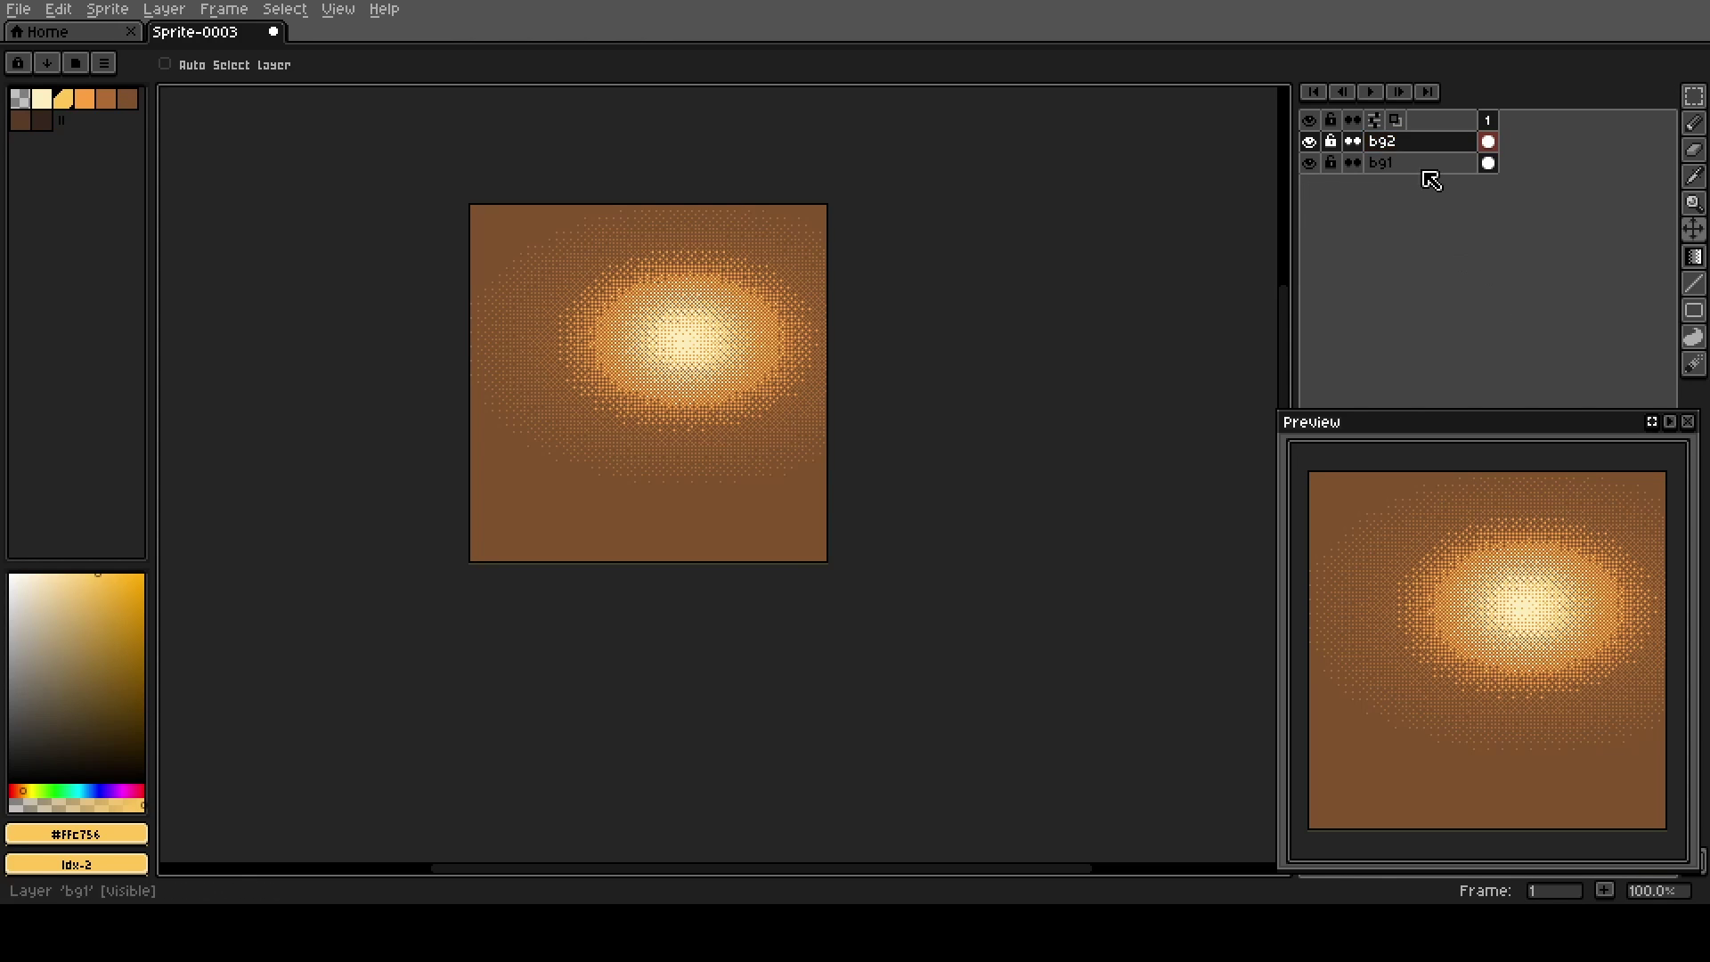
{"action": "right_click", "coordinate": [1420, 145]}
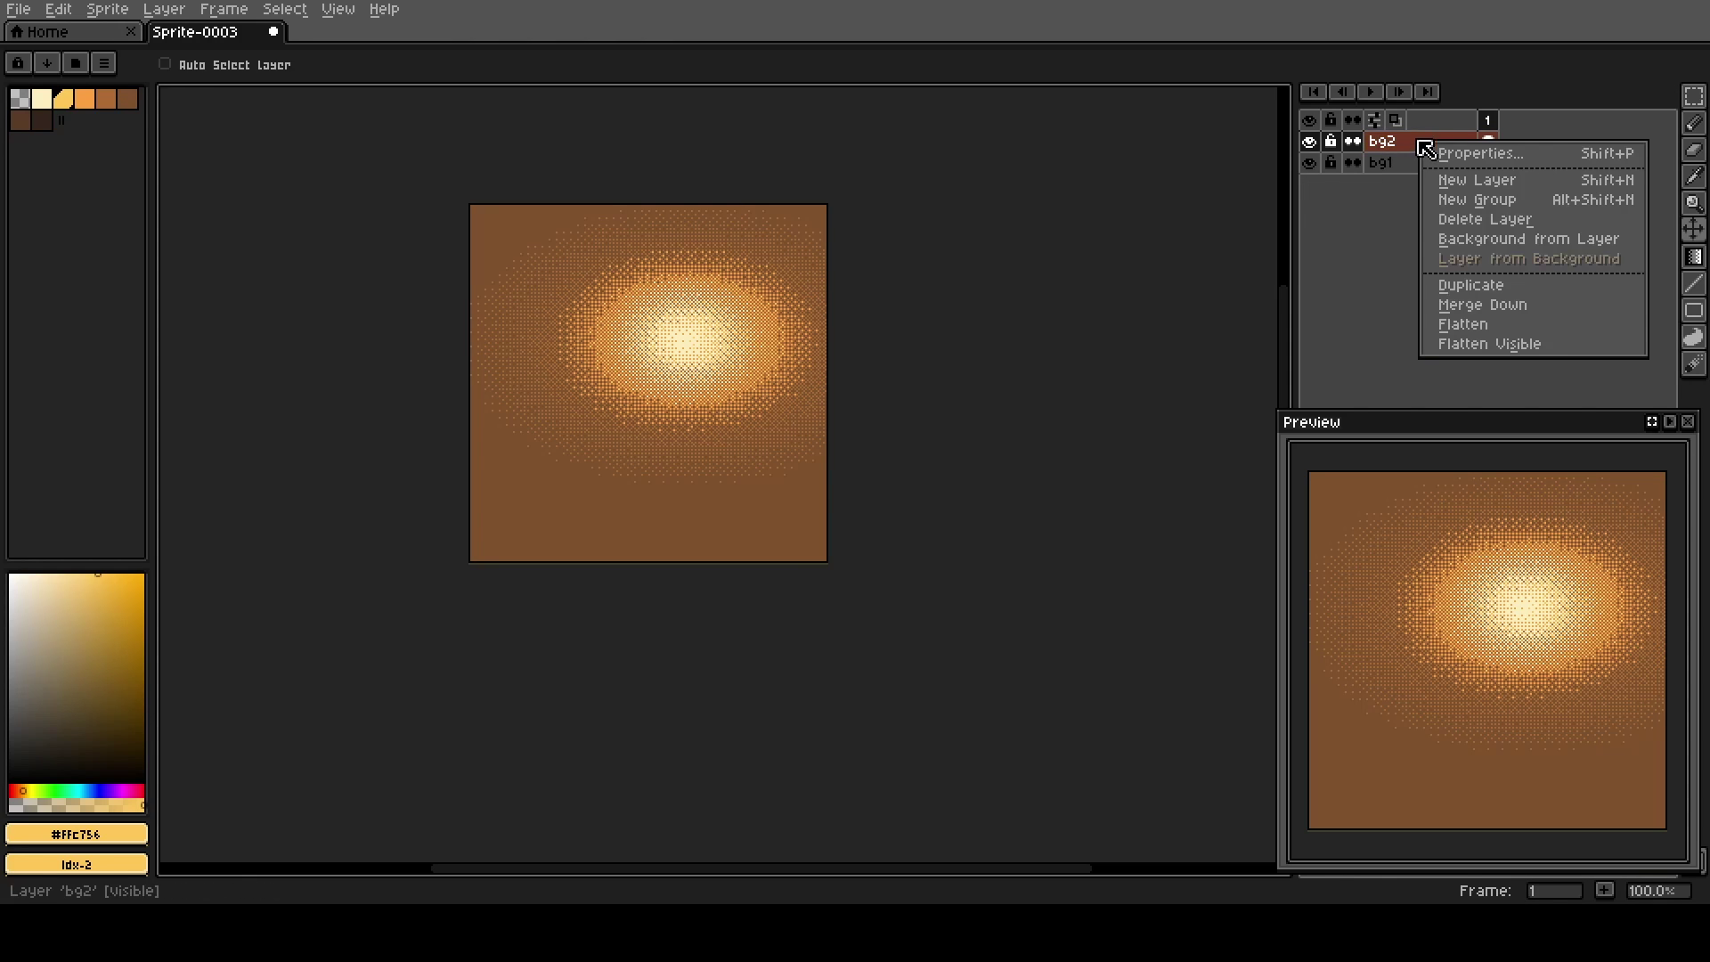
{"action": "left_click", "coordinate": [1525, 313]}
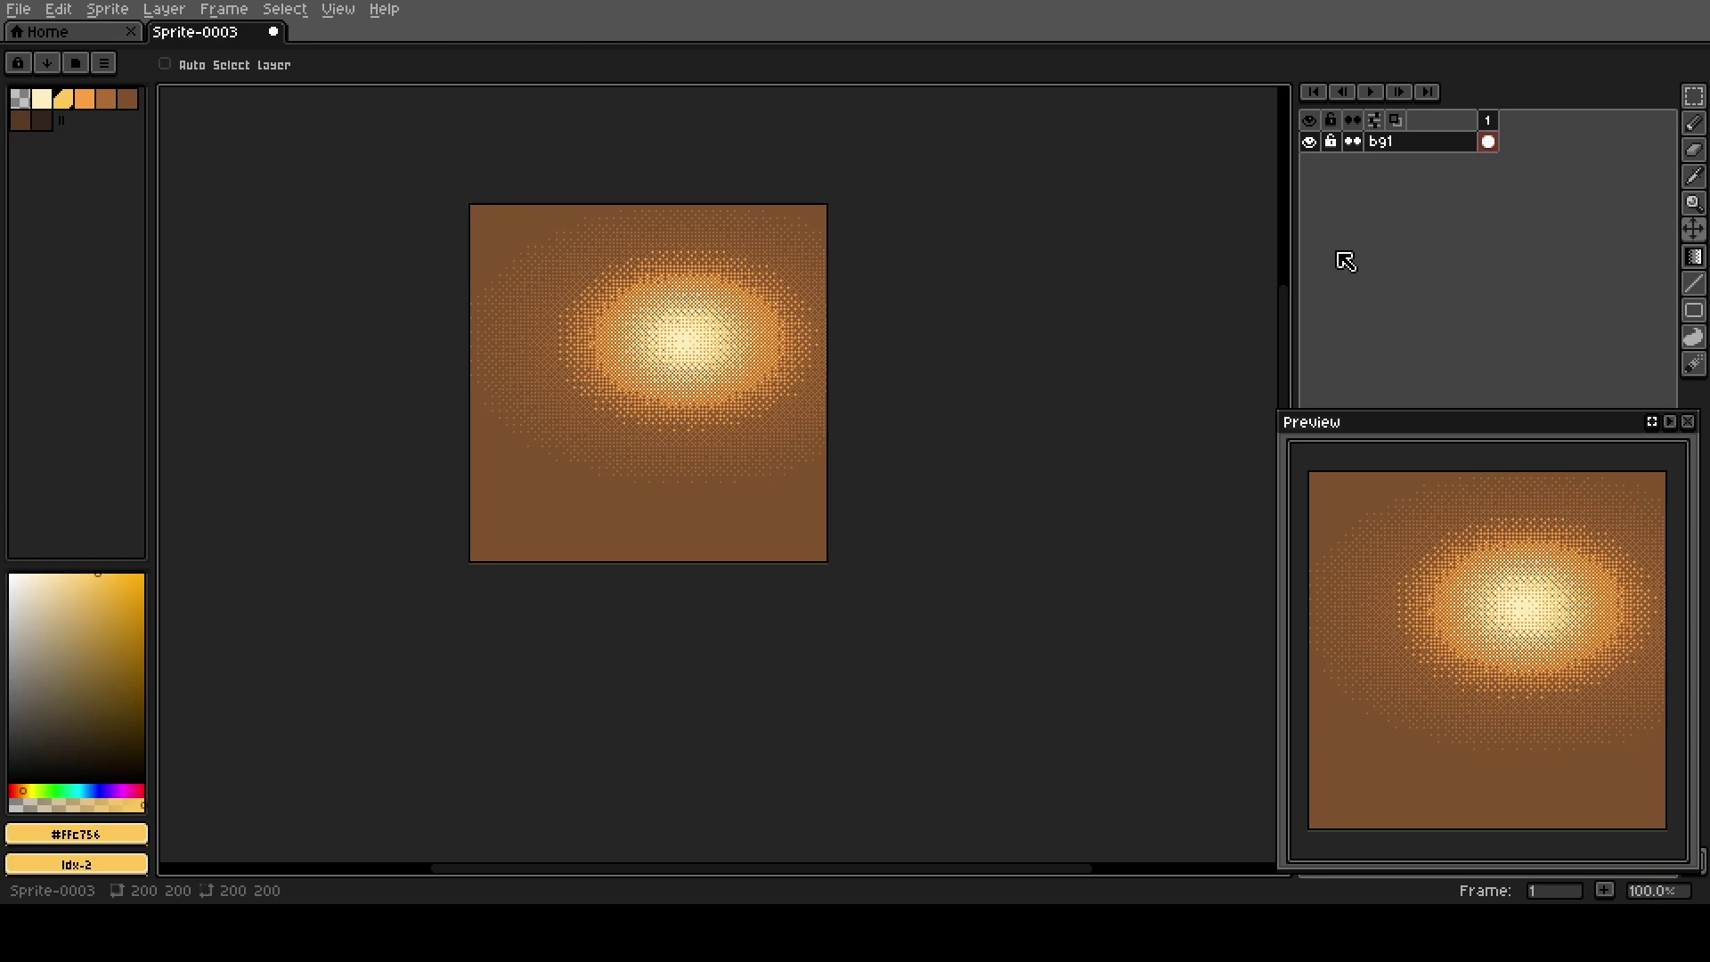
Add a new layer above bg1 and name it settingSun.
{"action": "key", "text": "shift+n"}
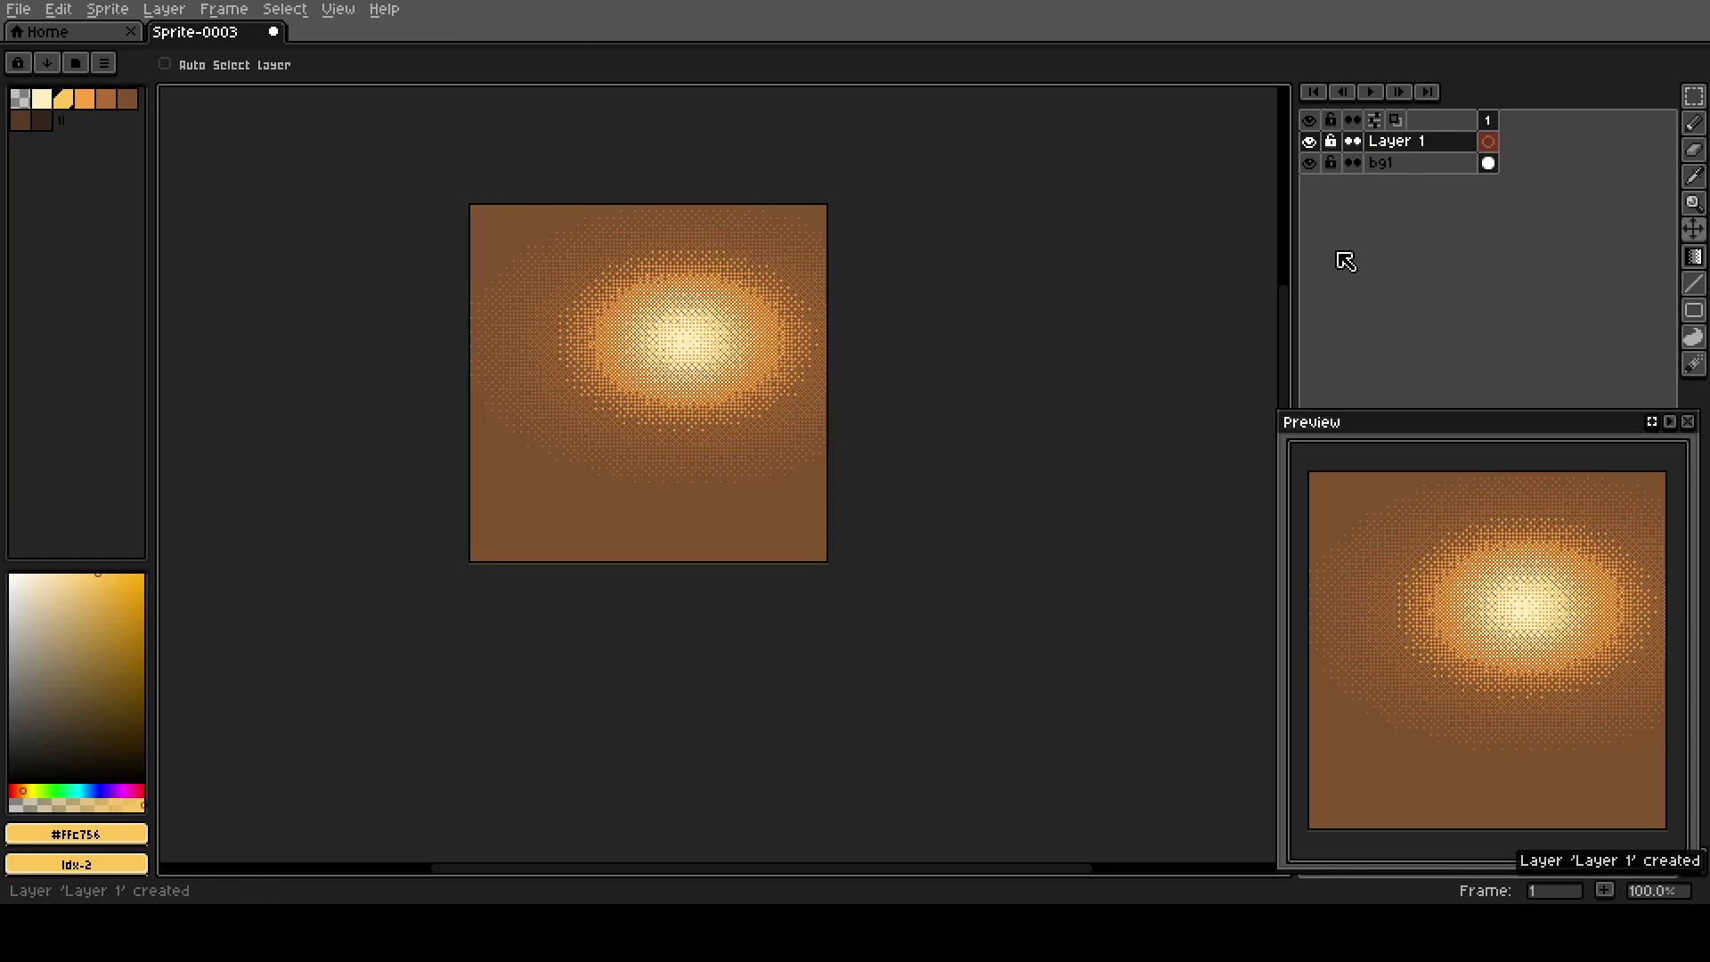
{"action": "key", "text": "shift+p"}
{"action": "type", "text": "sett"}
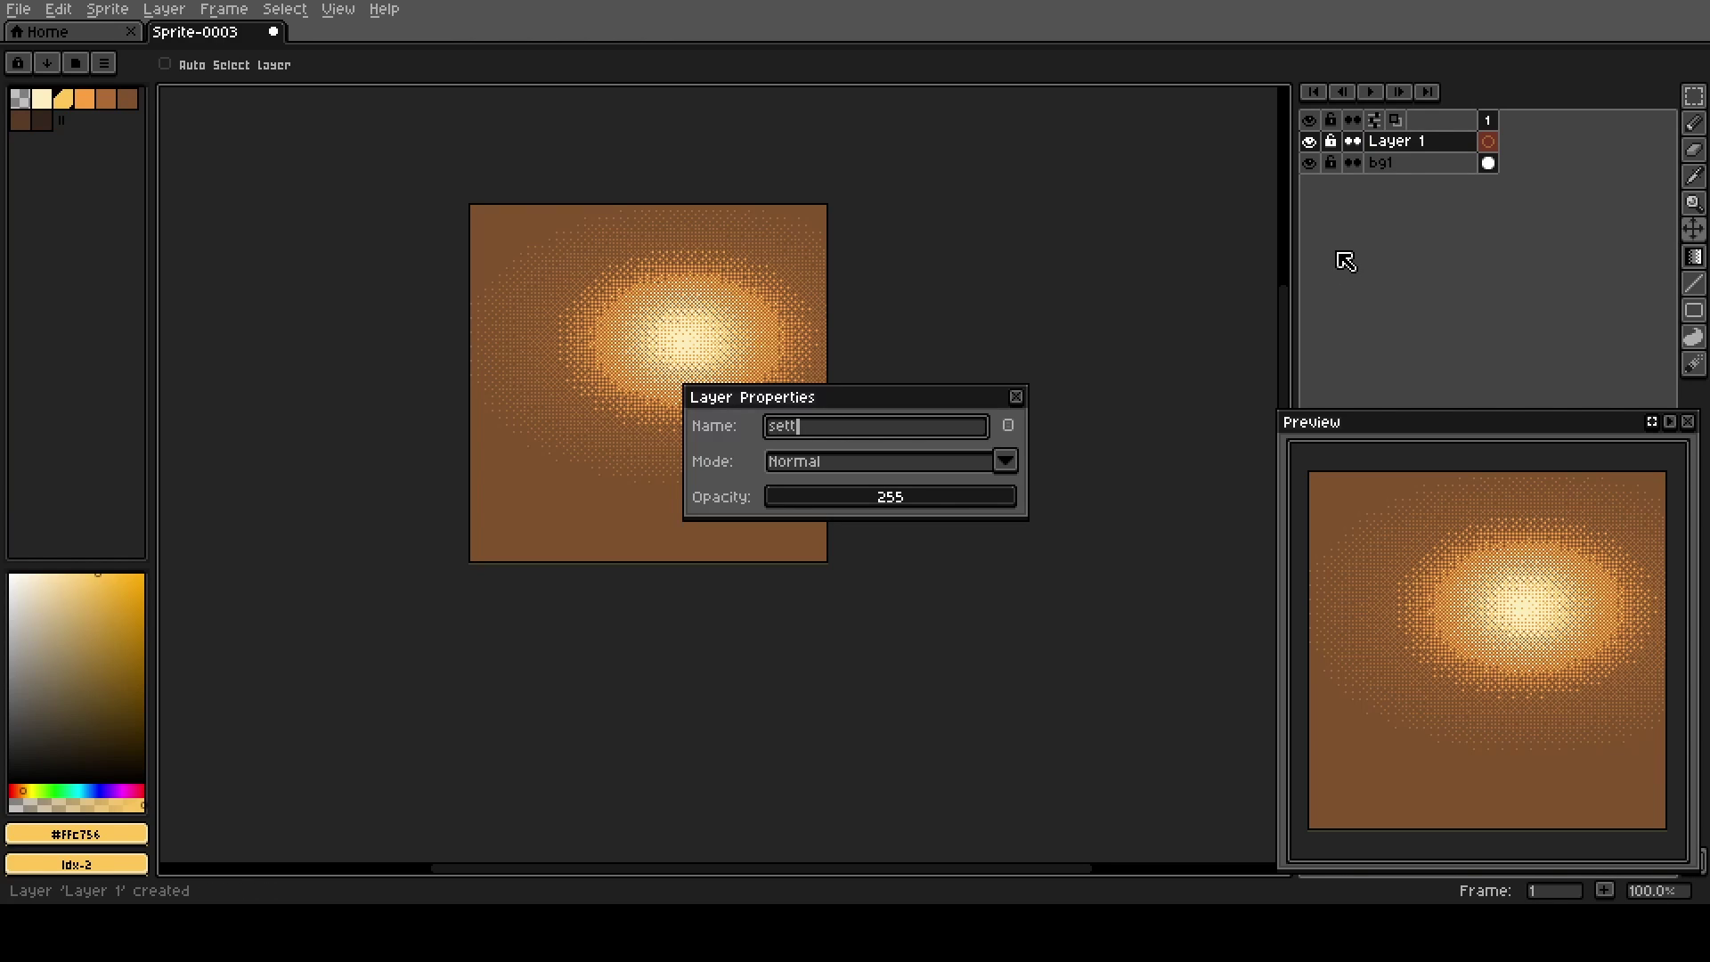
{"action": "type", "text": "ingSun"}
{"action": "key", "text": "Return"}
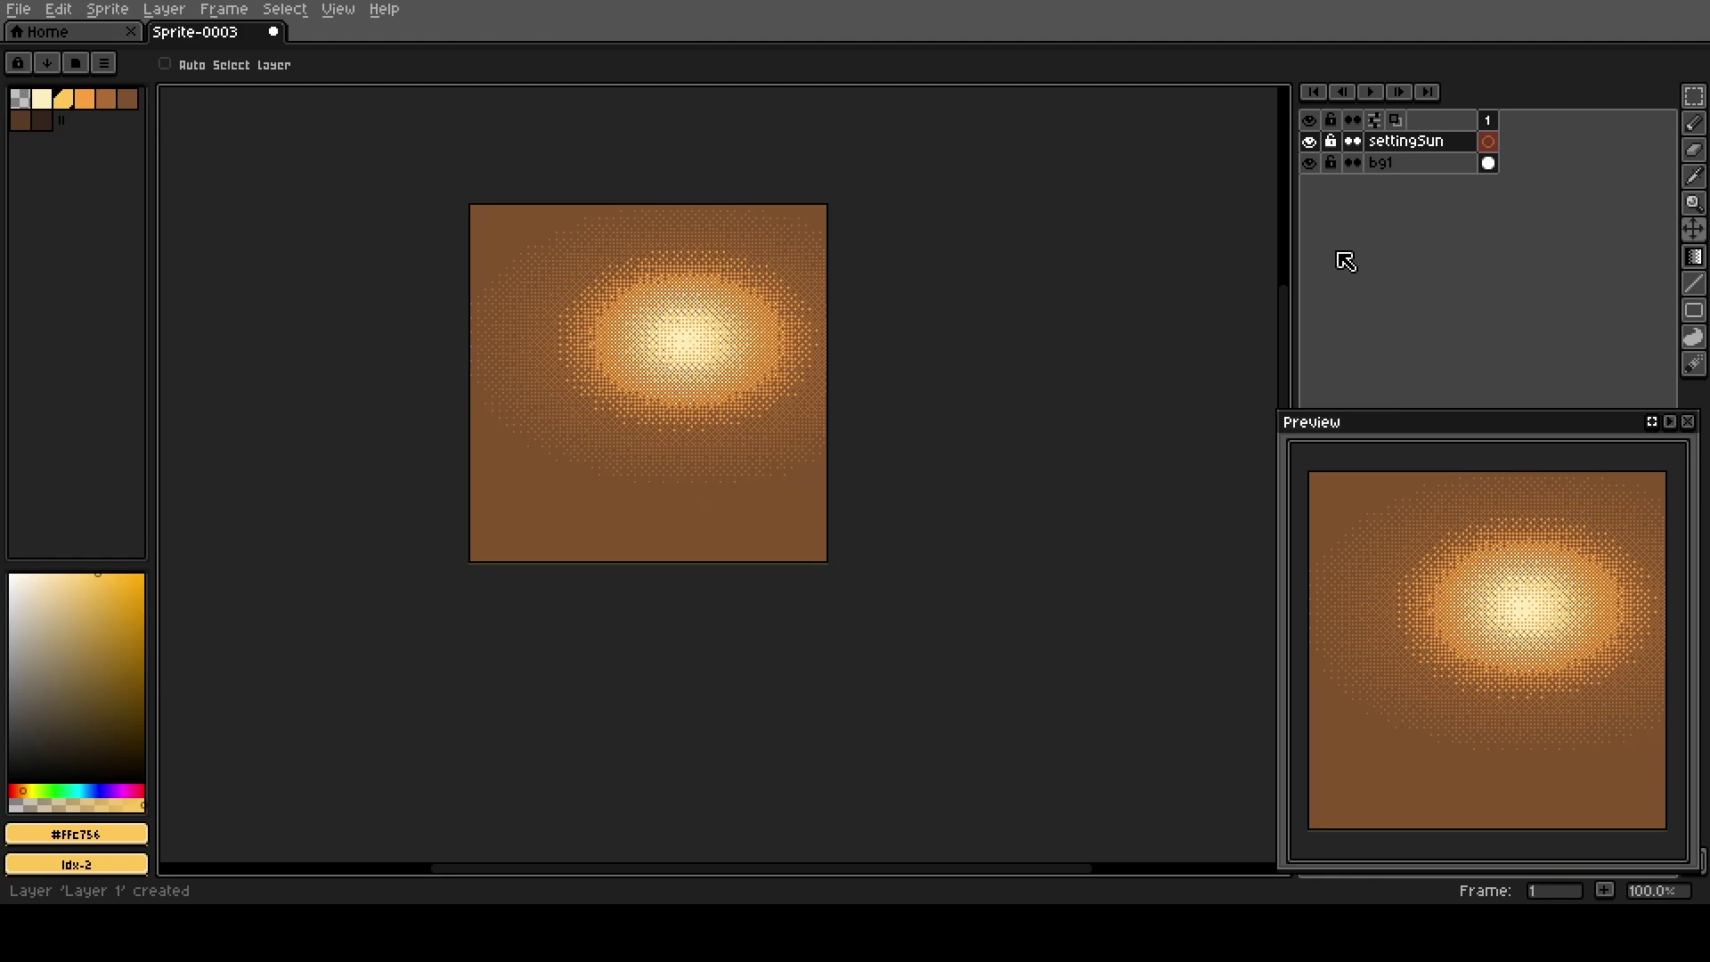
{"action": "scroll", "coordinate": [695, 344], "scroll_direction": "up", "scroll_amount": 1}
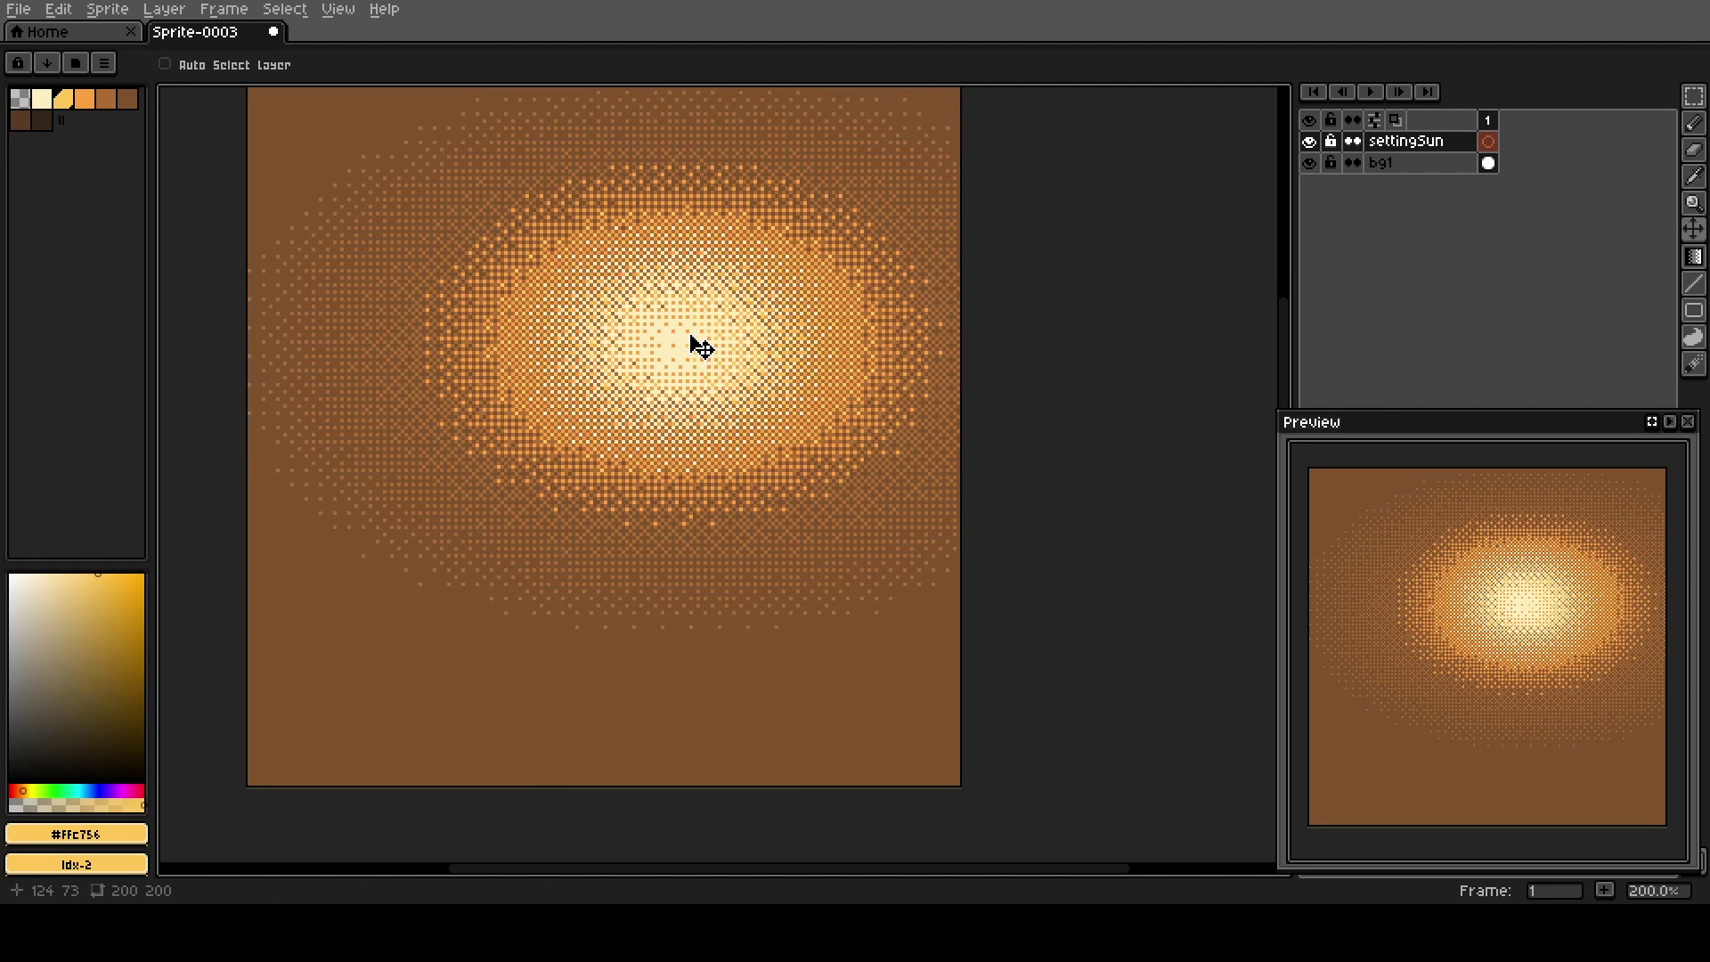
{"action": "key", "text": "shift+m"}
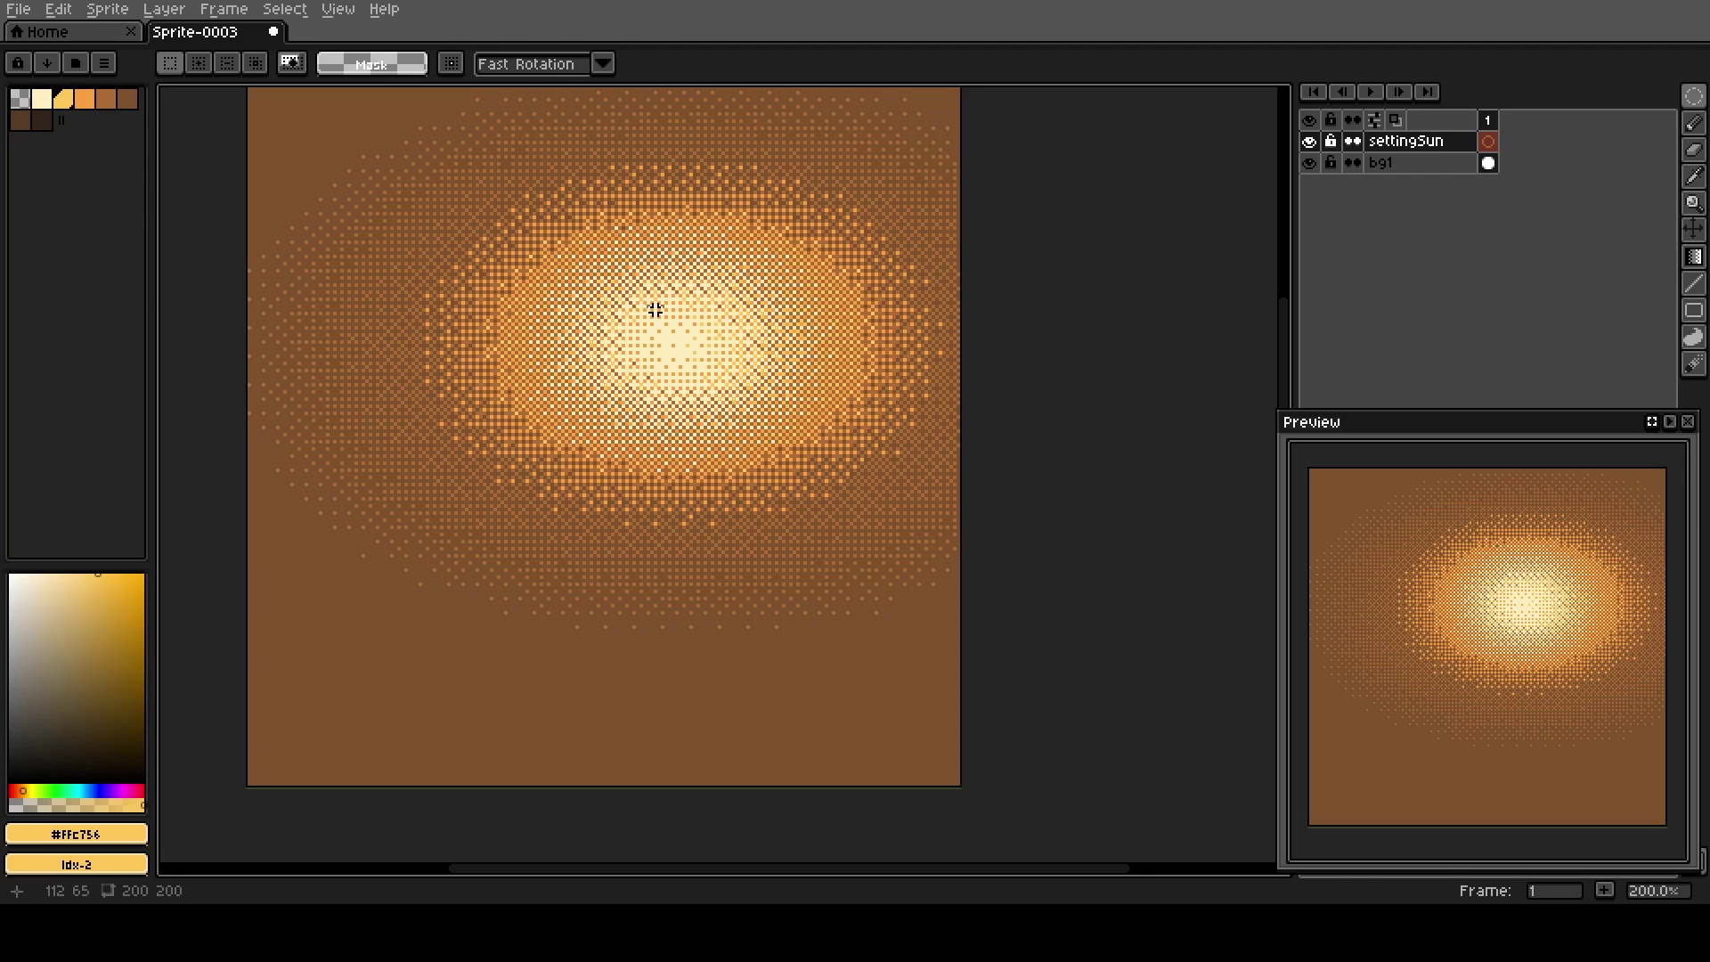
{"action": "left_click_drag", "start_coordinate": [599, 264], "coordinate": [770, 431]}
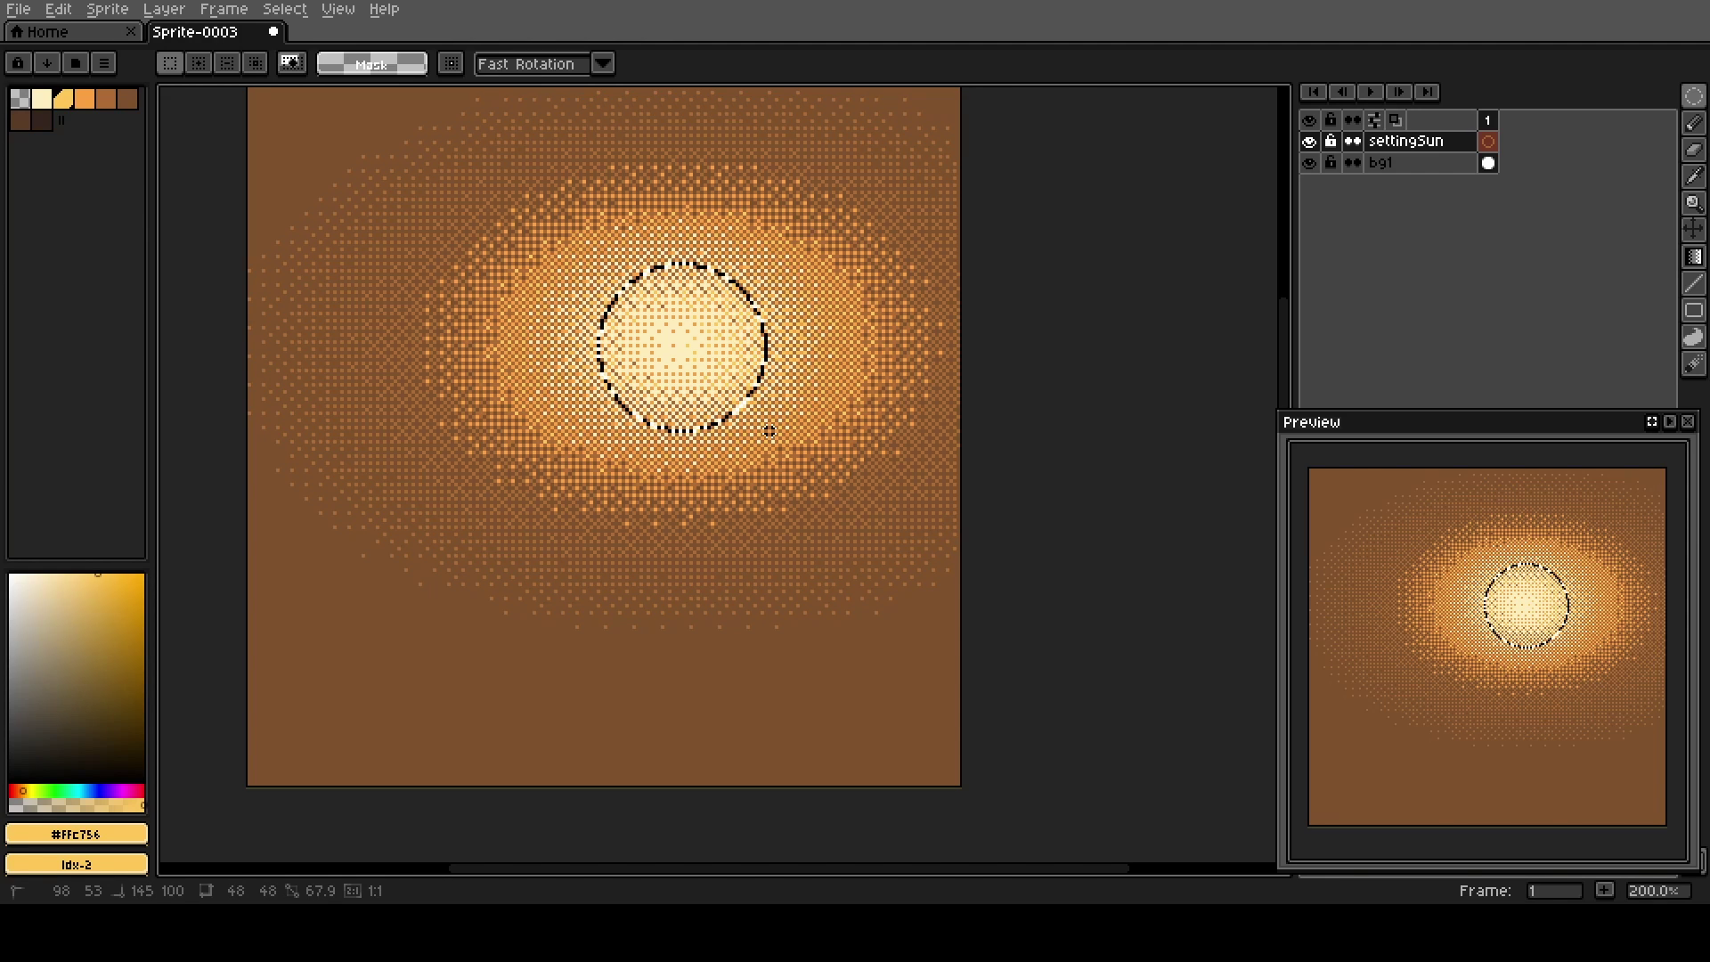
{"action": "left_click_drag", "start_coordinate": [770, 431], "coordinate": [770, 431]}
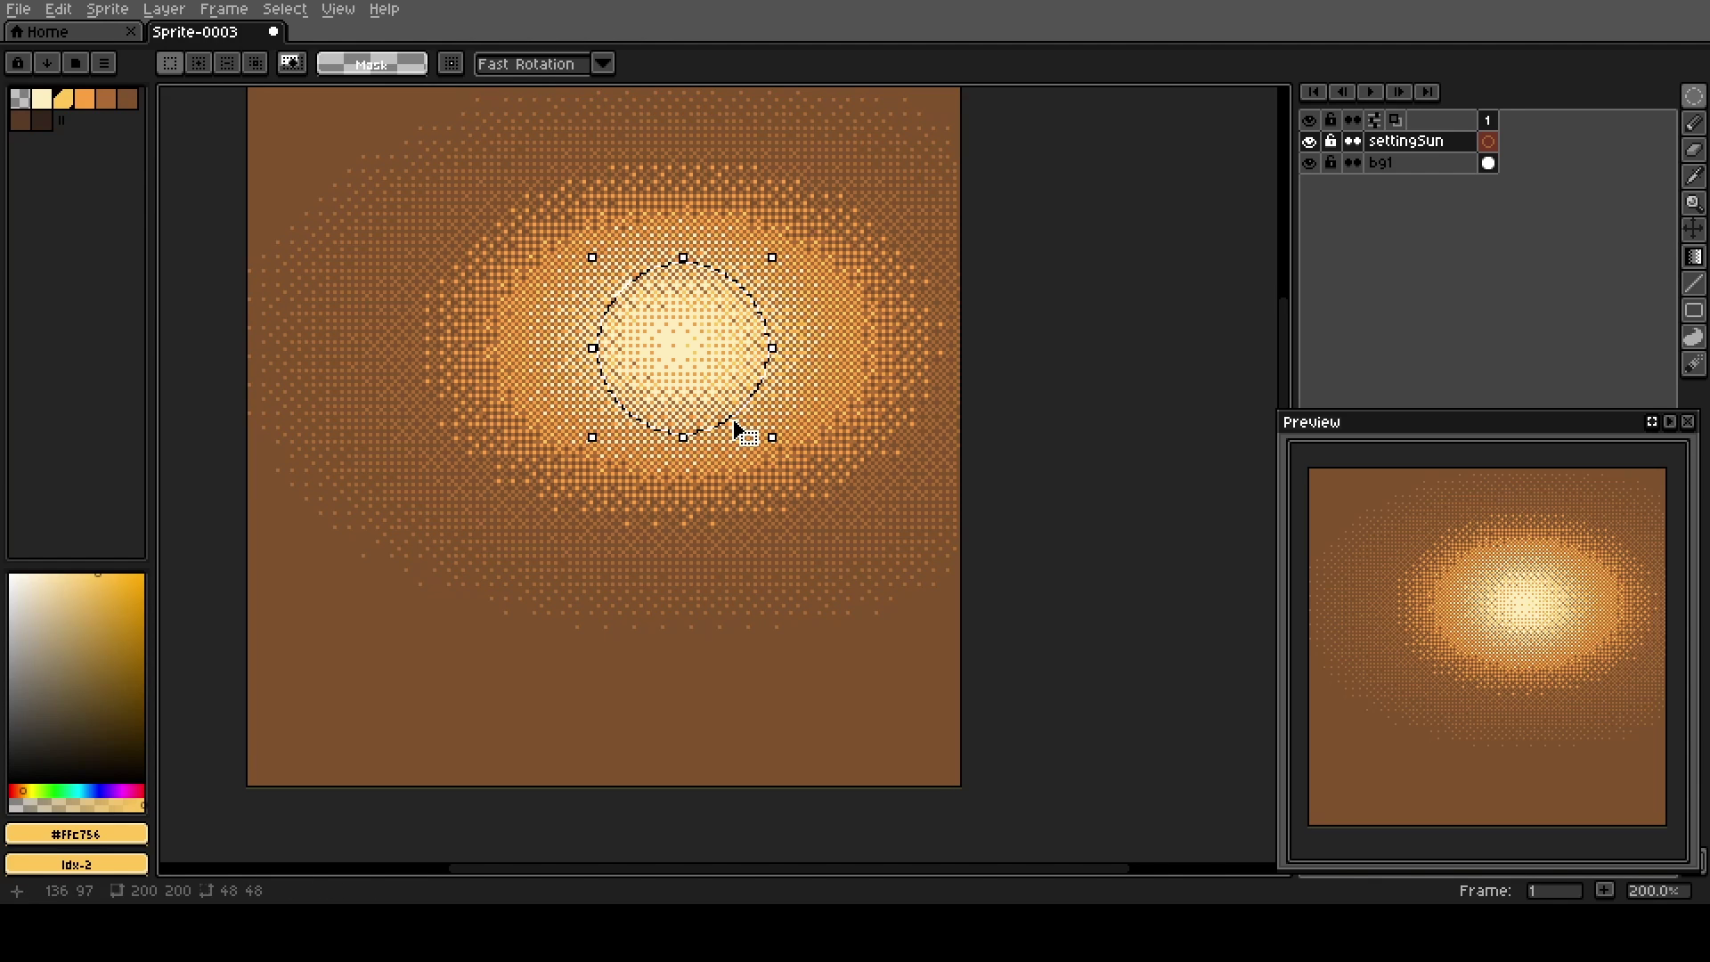
{"action": "key", "text": "ctrl+d"}
Make an elliptical selection about 60 × 56 px over the glow's centre on settingSun and fill it with cream Idx-1.
{"action": "left_click_drag", "start_coordinate": [581, 245], "coordinate": [791, 442]}
{"action": "left_click", "coordinate": [42, 98]}
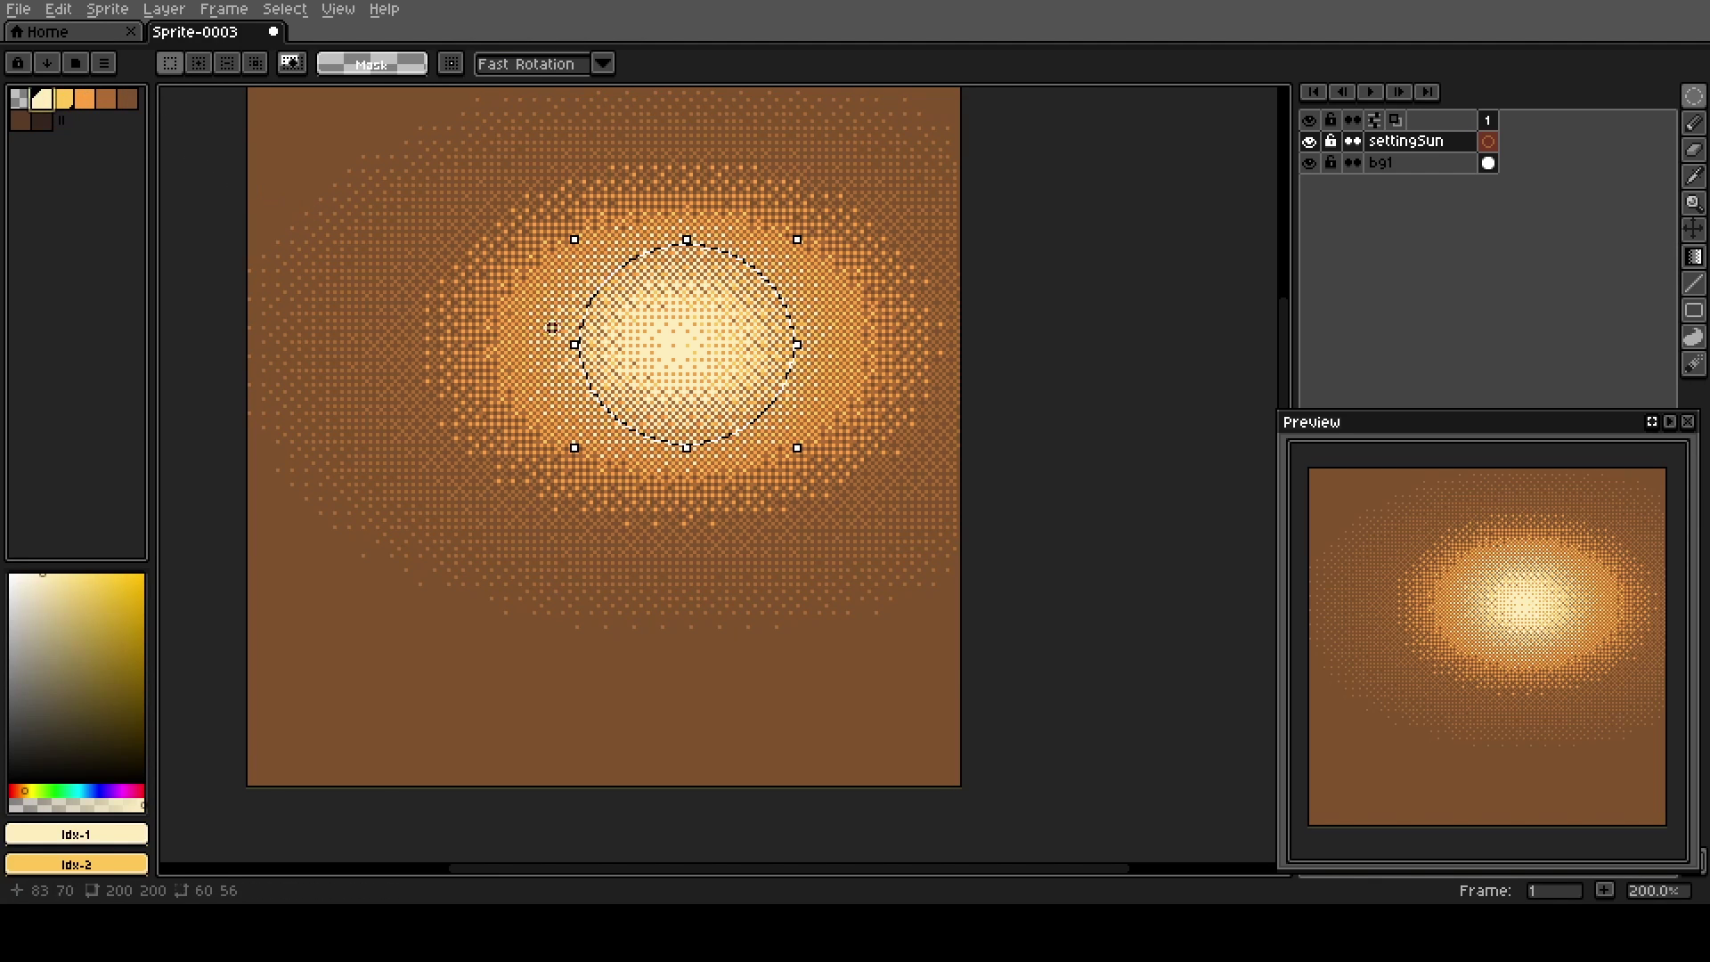
{"action": "key", "text": "f"}
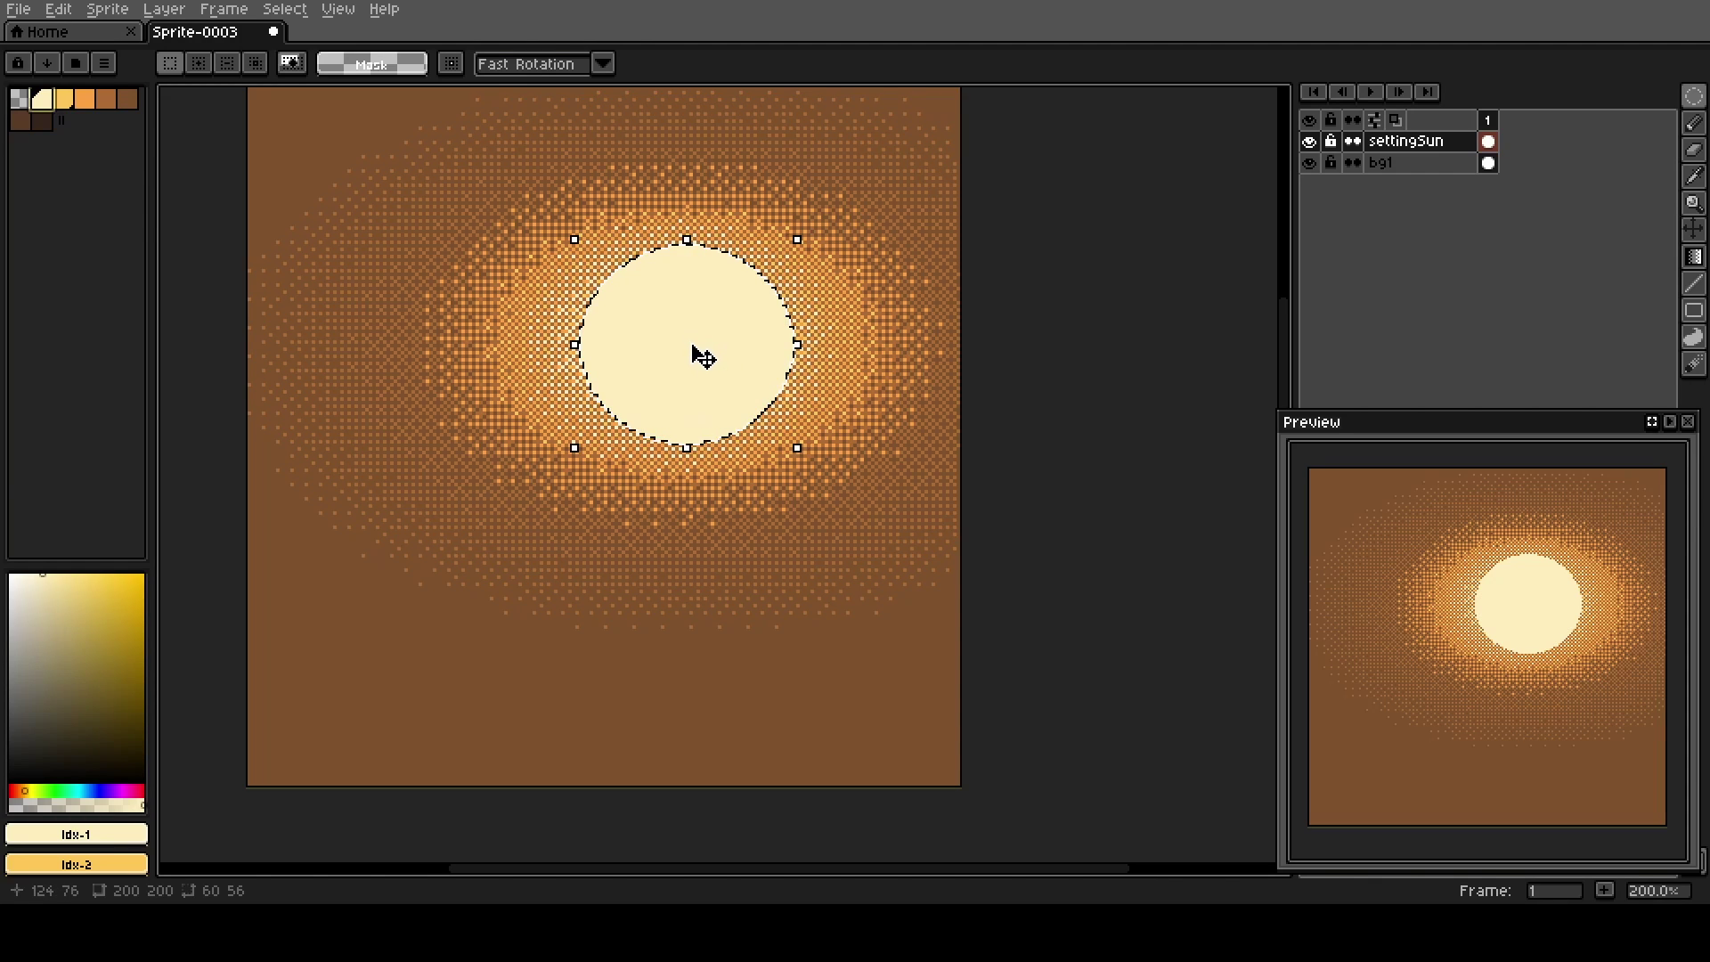
Move the cream sun disc slightly up and left to centre it on the glow, and clear the selection.
{"action": "left_click_drag", "start_coordinate": [703, 357], "coordinate": [685, 344]}
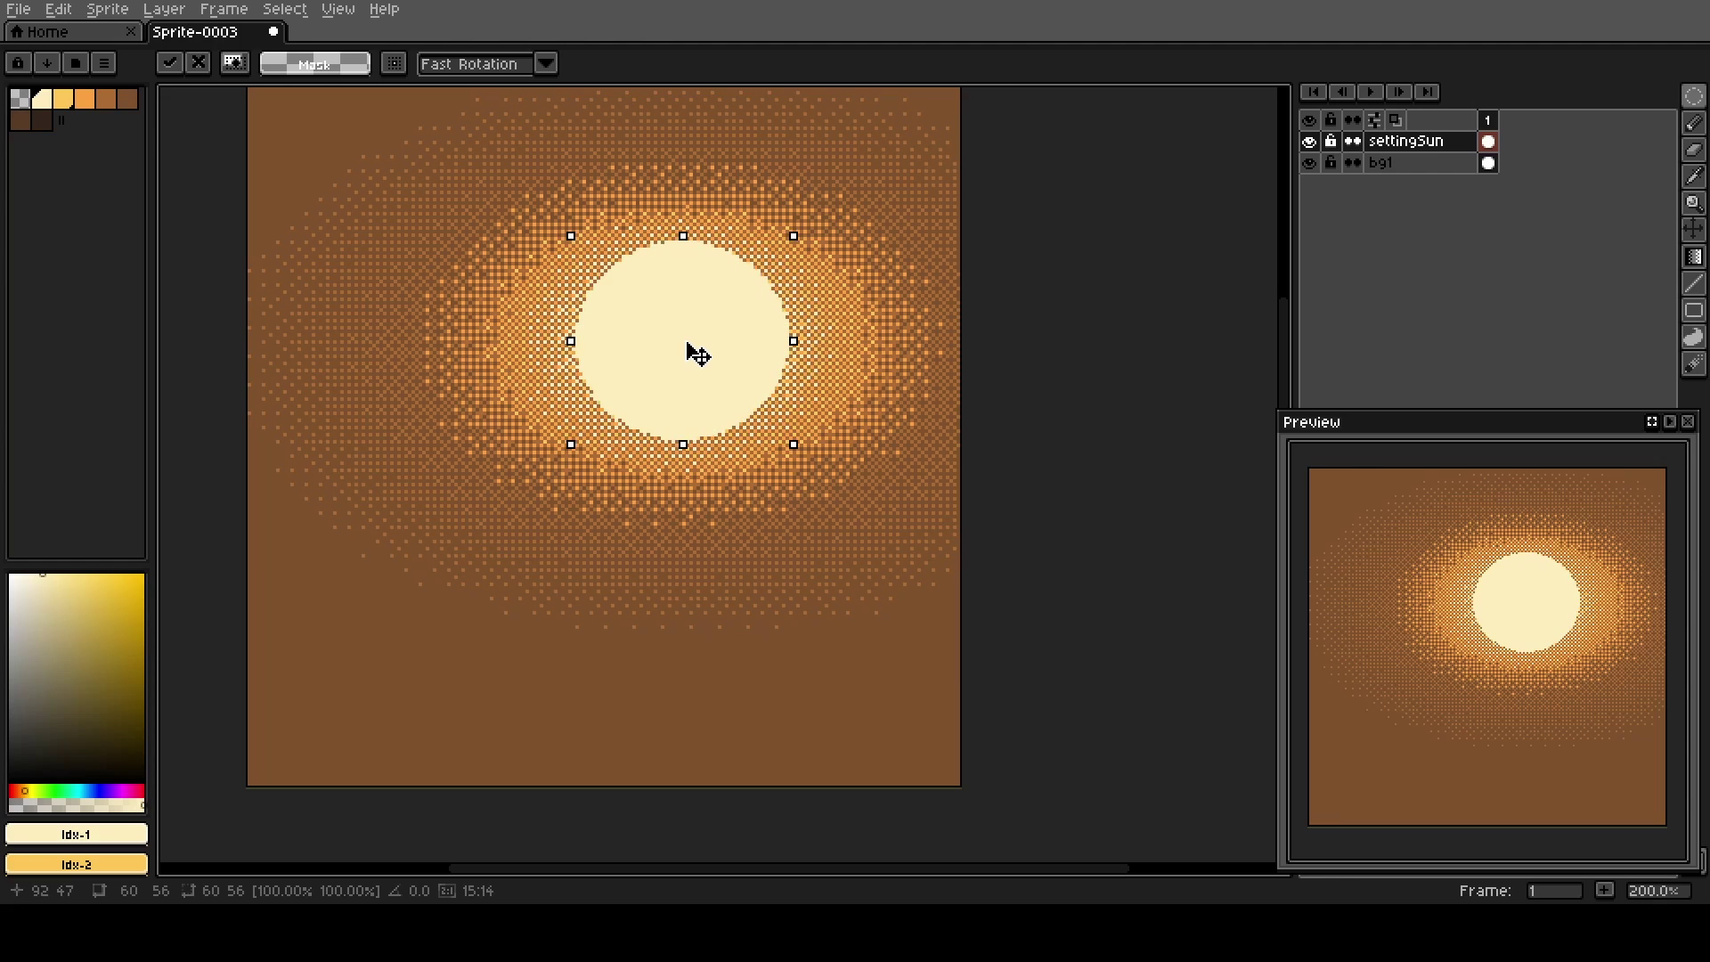
{"action": "key", "text": "Right"}
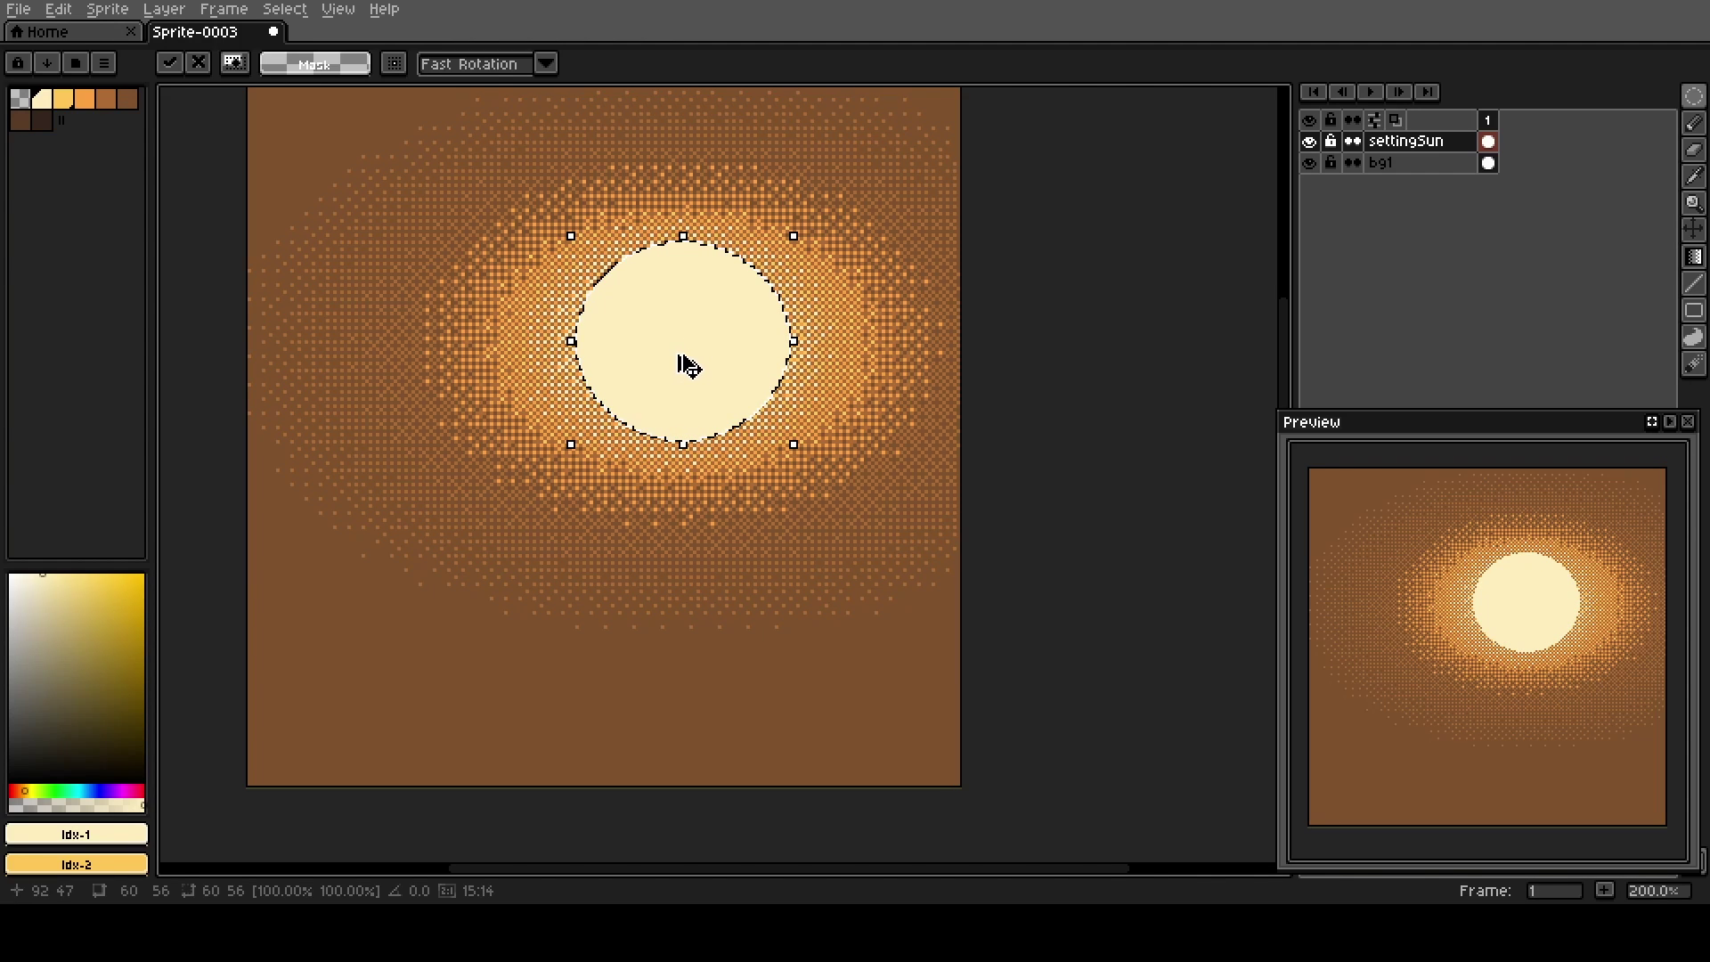
{"action": "key", "text": "ctrl+d"}
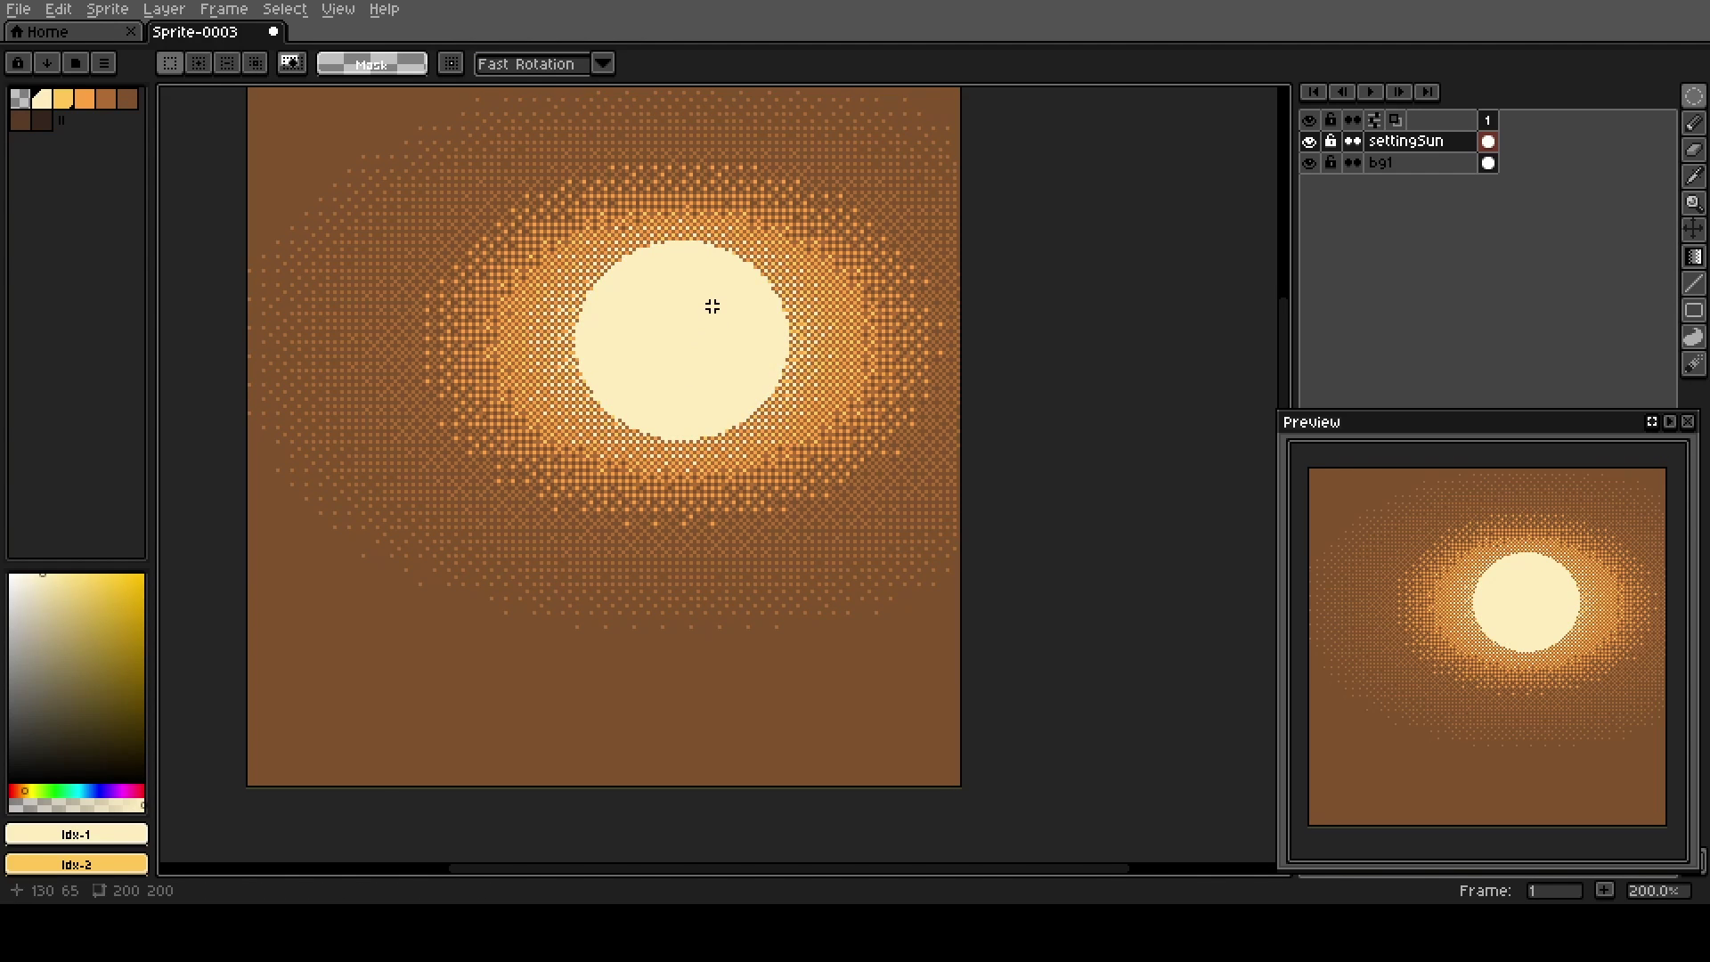
{"action": "scroll", "coordinate": [712, 306], "scroll_direction": "down", "scroll_amount": 1}
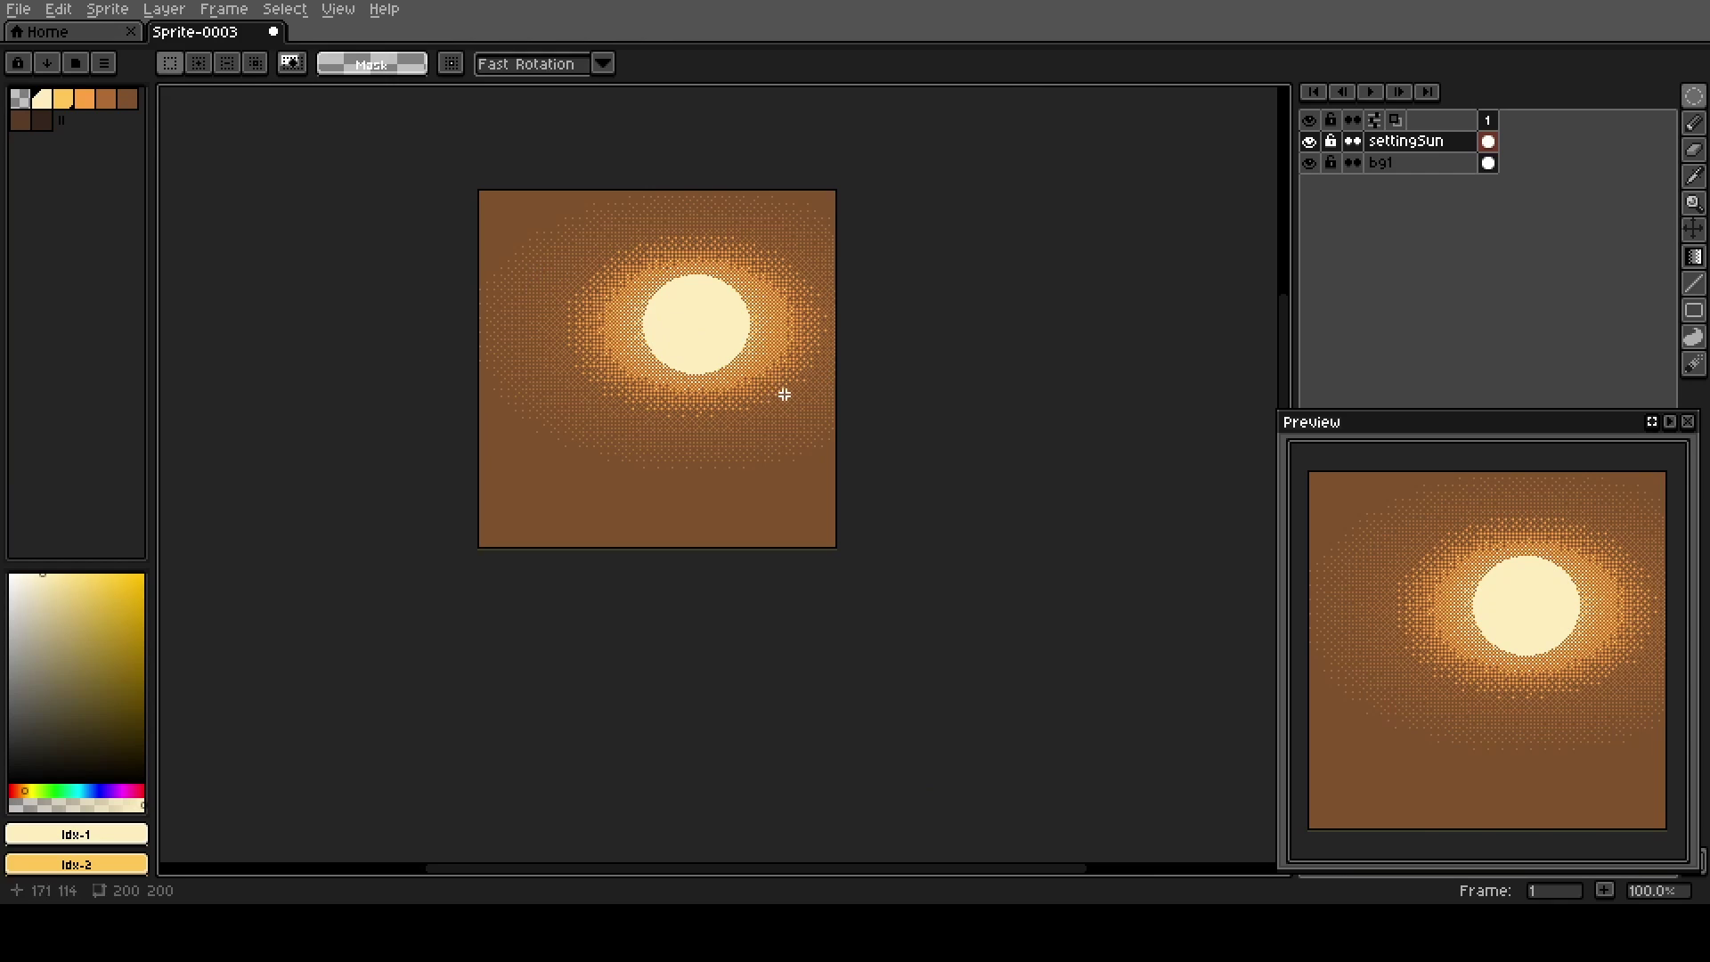
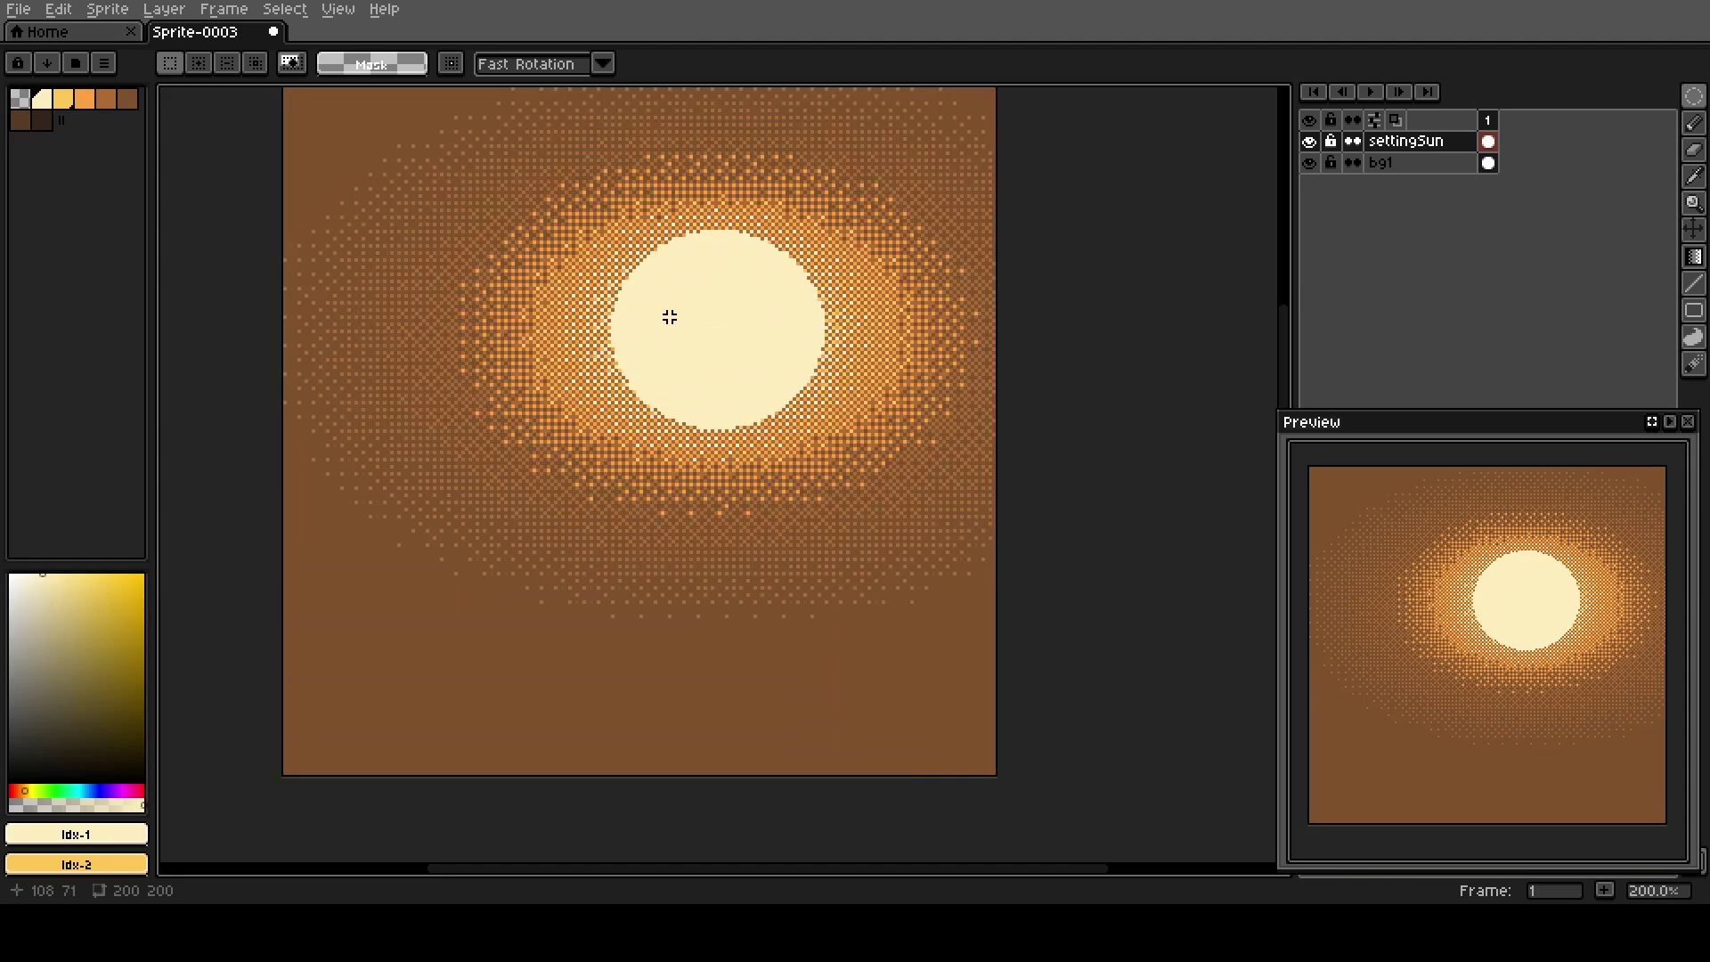
Roughen the dithered glow all around the sun on layer bg1 using the Jumble tool with a 4 px brush.
{"action": "key", "text": "space"}
{"action": "left_click_drag", "start_coordinate": [578, 234], "coordinate": [660, 280]}
{"action": "key", "text": "m"}
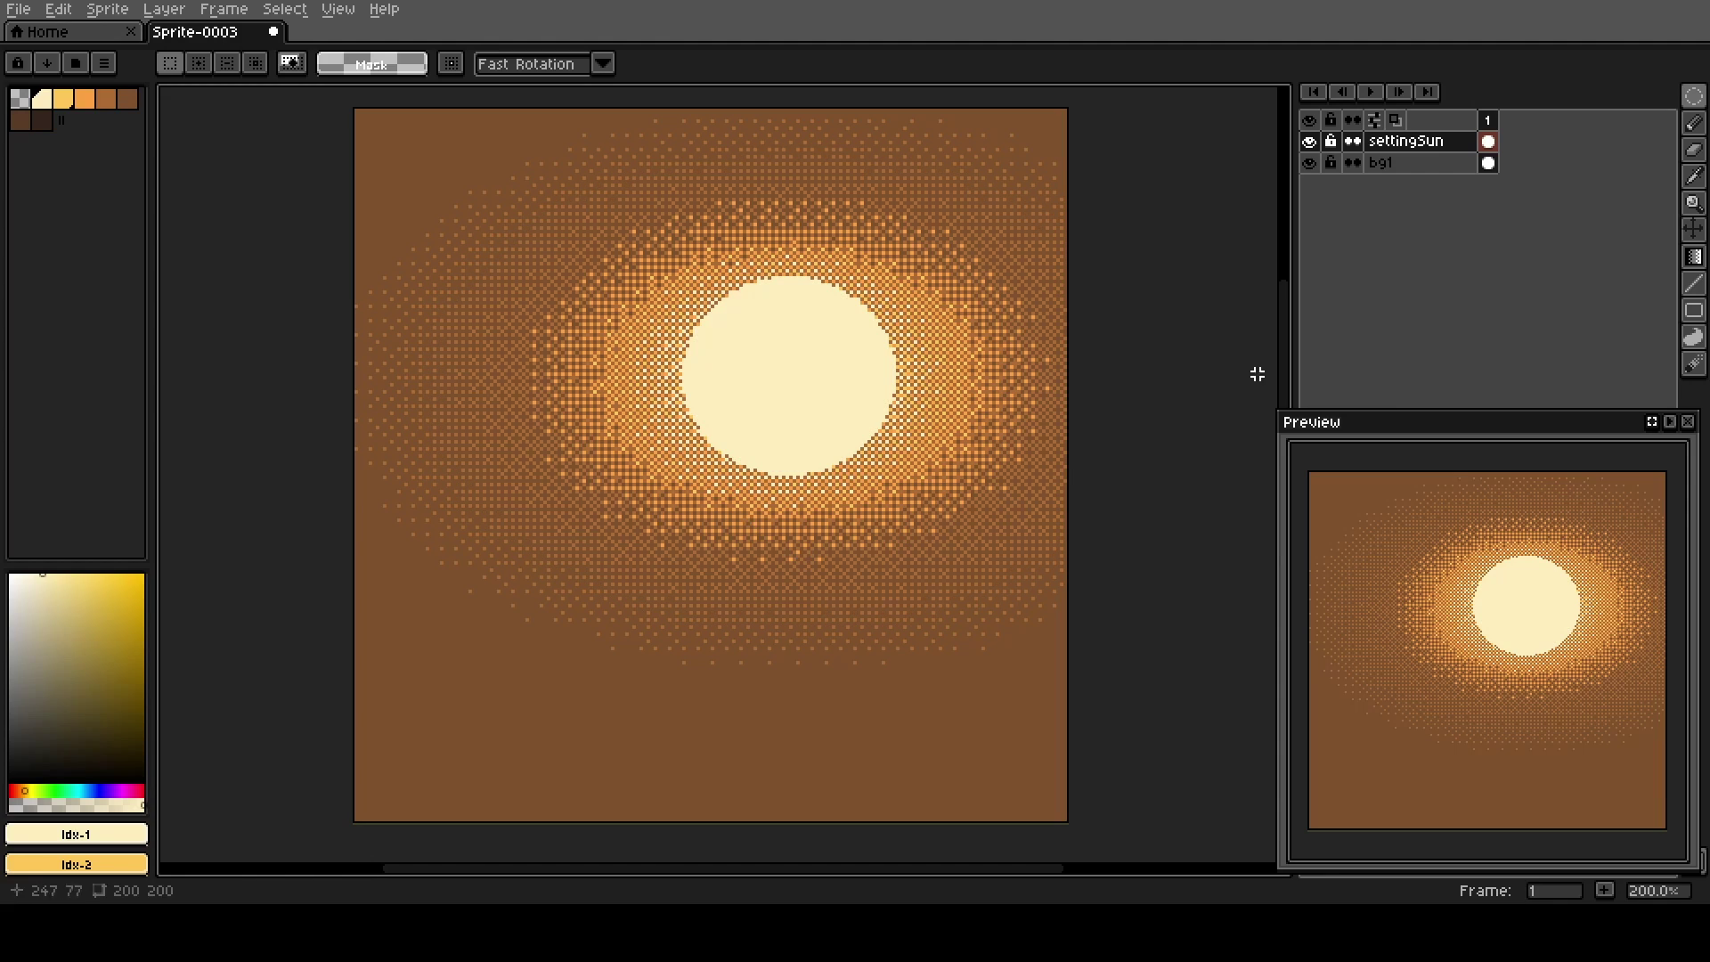
{"action": "left_click", "coordinate": [1404, 167]}
{"action": "left_click", "coordinate": [1693, 363]}
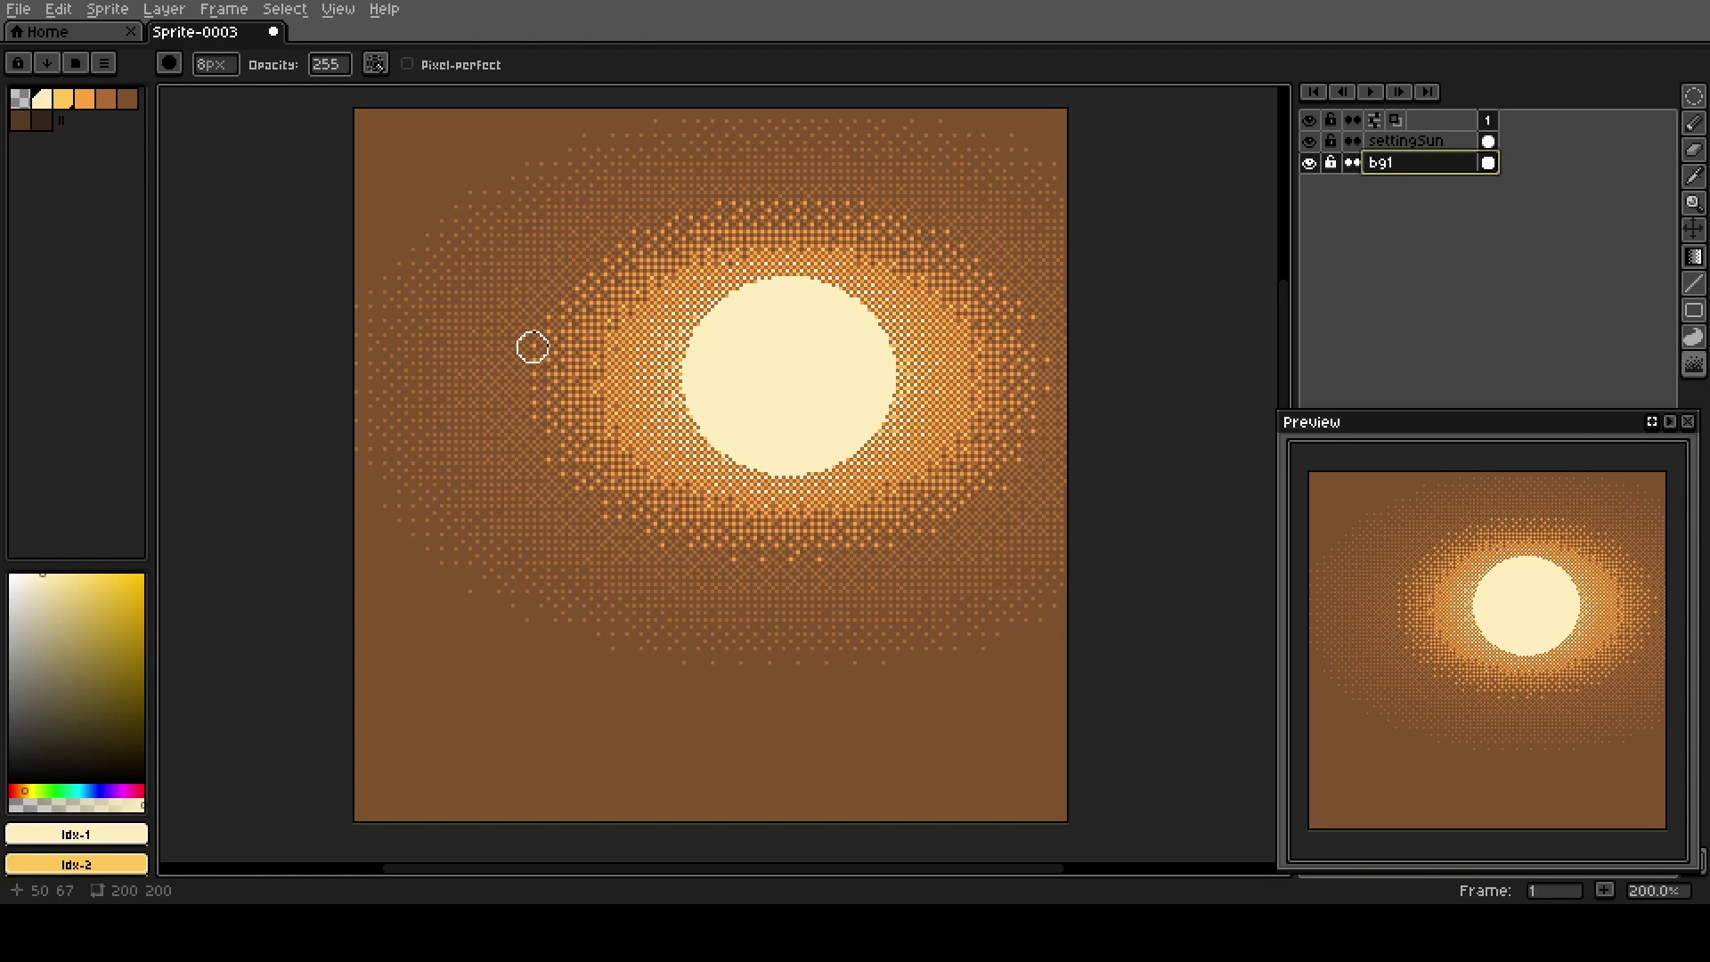
{"action": "key", "text": "minus"}
{"action": "mouse_move", "coordinate": [368, 344]}
{"action": "left_mouse_down"}
{"action": "mouse_move", "coordinate": [461, 428]}
{"action": "mouse_move", "coordinate": [383, 365]}
{"action": "mouse_move", "coordinate": [558, 453]}
{"action": "mouse_move", "coordinate": [490, 479]}
{"action": "mouse_move", "coordinate": [527, 451]}
{"action": "left_mouse_up"}
{"action": "mouse_move", "coordinate": [415, 458]}
{"action": "left_mouse_down"}
{"action": "mouse_move", "coordinate": [596, 533]}
{"action": "mouse_move", "coordinate": [607, 593]}
{"action": "mouse_move", "coordinate": [418, 507]}
{"action": "mouse_move", "coordinate": [529, 515]}
{"action": "mouse_move", "coordinate": [464, 411]}
{"action": "mouse_move", "coordinate": [492, 376]}
{"action": "mouse_move", "coordinate": [560, 500]}
{"action": "mouse_move", "coordinate": [475, 419]}
{"action": "mouse_move", "coordinate": [739, 554]}
{"action": "mouse_move", "coordinate": [610, 576]}
{"action": "mouse_move", "coordinate": [542, 479]}
{"action": "mouse_move", "coordinate": [749, 636]}
{"action": "mouse_move", "coordinate": [514, 551]}
{"action": "mouse_move", "coordinate": [550, 546]}
{"action": "left_mouse_up"}
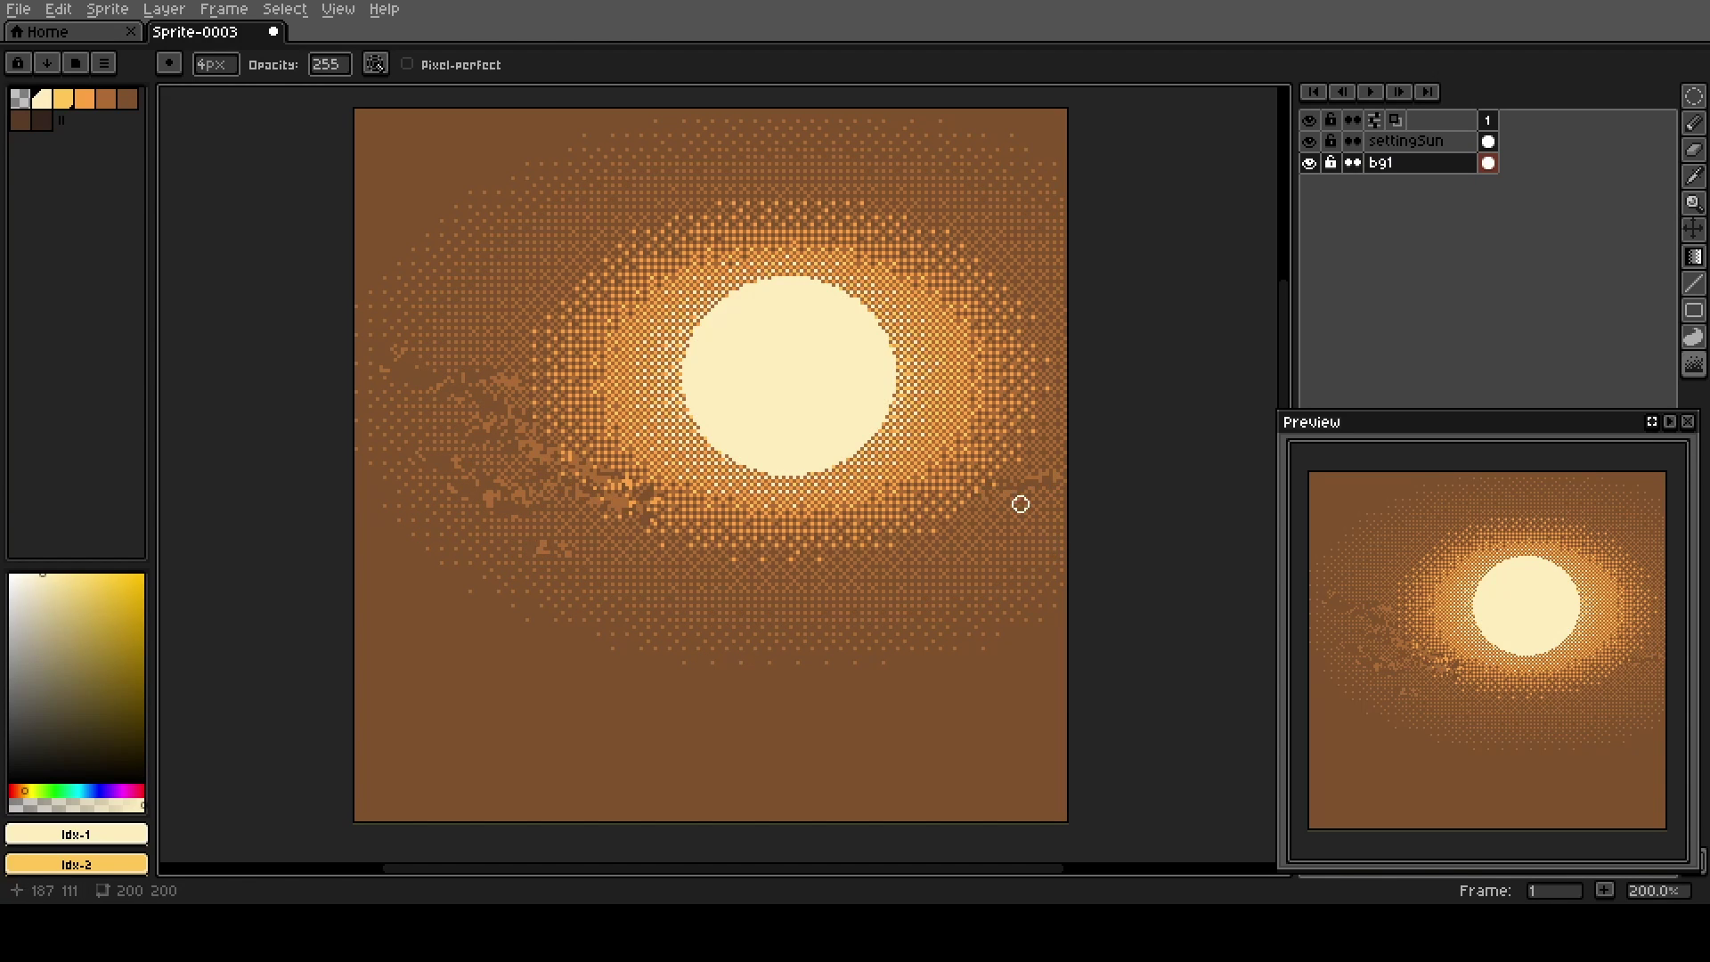
{"action": "mouse_move", "coordinate": [1021, 504]}
{"action": "left_mouse_down"}
{"action": "mouse_move", "coordinate": [1049, 557]}
{"action": "mouse_move", "coordinate": [1049, 536]}
{"action": "mouse_move", "coordinate": [892, 568]}
{"action": "mouse_move", "coordinate": [1049, 447]}
{"action": "mouse_move", "coordinate": [984, 433]}
{"action": "mouse_move", "coordinate": [987, 486]}
{"action": "mouse_move", "coordinate": [1049, 351]}
{"action": "left_mouse_up"}
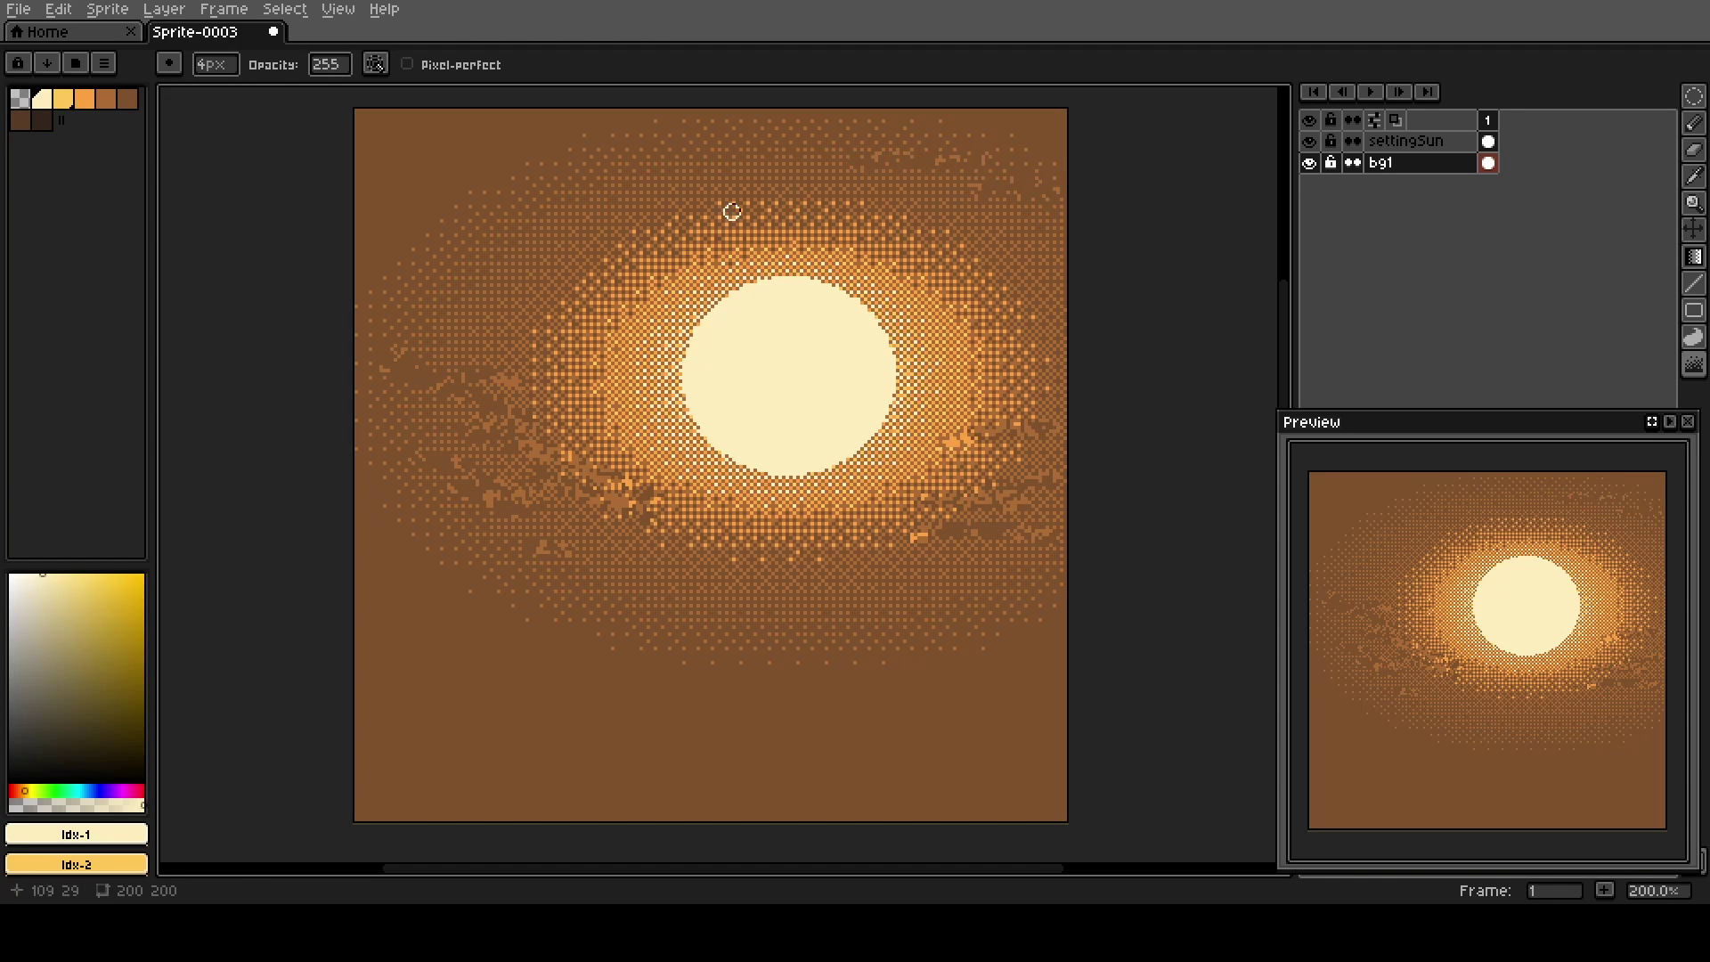
{"action": "mouse_move", "coordinate": [532, 180]}
{"action": "left_mouse_down"}
{"action": "mouse_move", "coordinate": [501, 193]}
{"action": "mouse_move", "coordinate": [725, 230]}
{"action": "mouse_move", "coordinate": [564, 229]}
{"action": "mouse_move", "coordinate": [572, 152]}
{"action": "mouse_move", "coordinate": [691, 225]}
{"action": "left_mouse_up"}
{"action": "left_click_drag", "start_coordinate": [622, 155], "coordinate": [708, 183]}
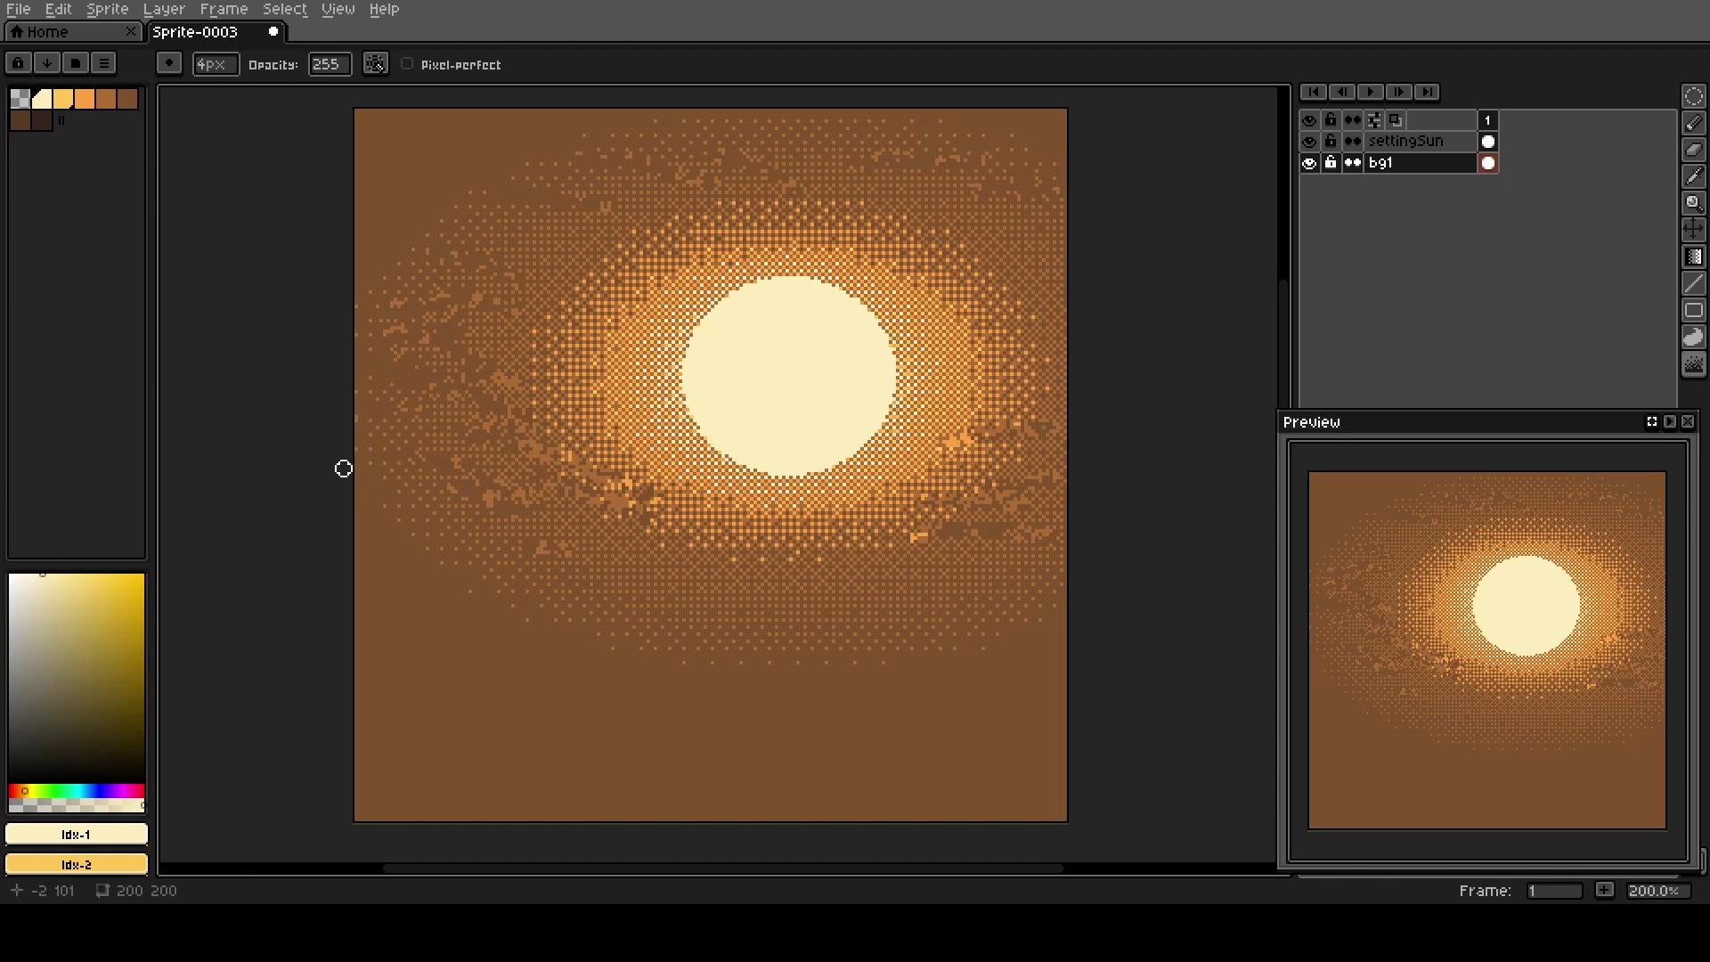
{"action": "mouse_move", "coordinate": [598, 582]}
{"action": "left_mouse_down"}
{"action": "mouse_move", "coordinate": [677, 550]}
{"action": "mouse_move", "coordinate": [663, 528]}
{"action": "left_mouse_up"}
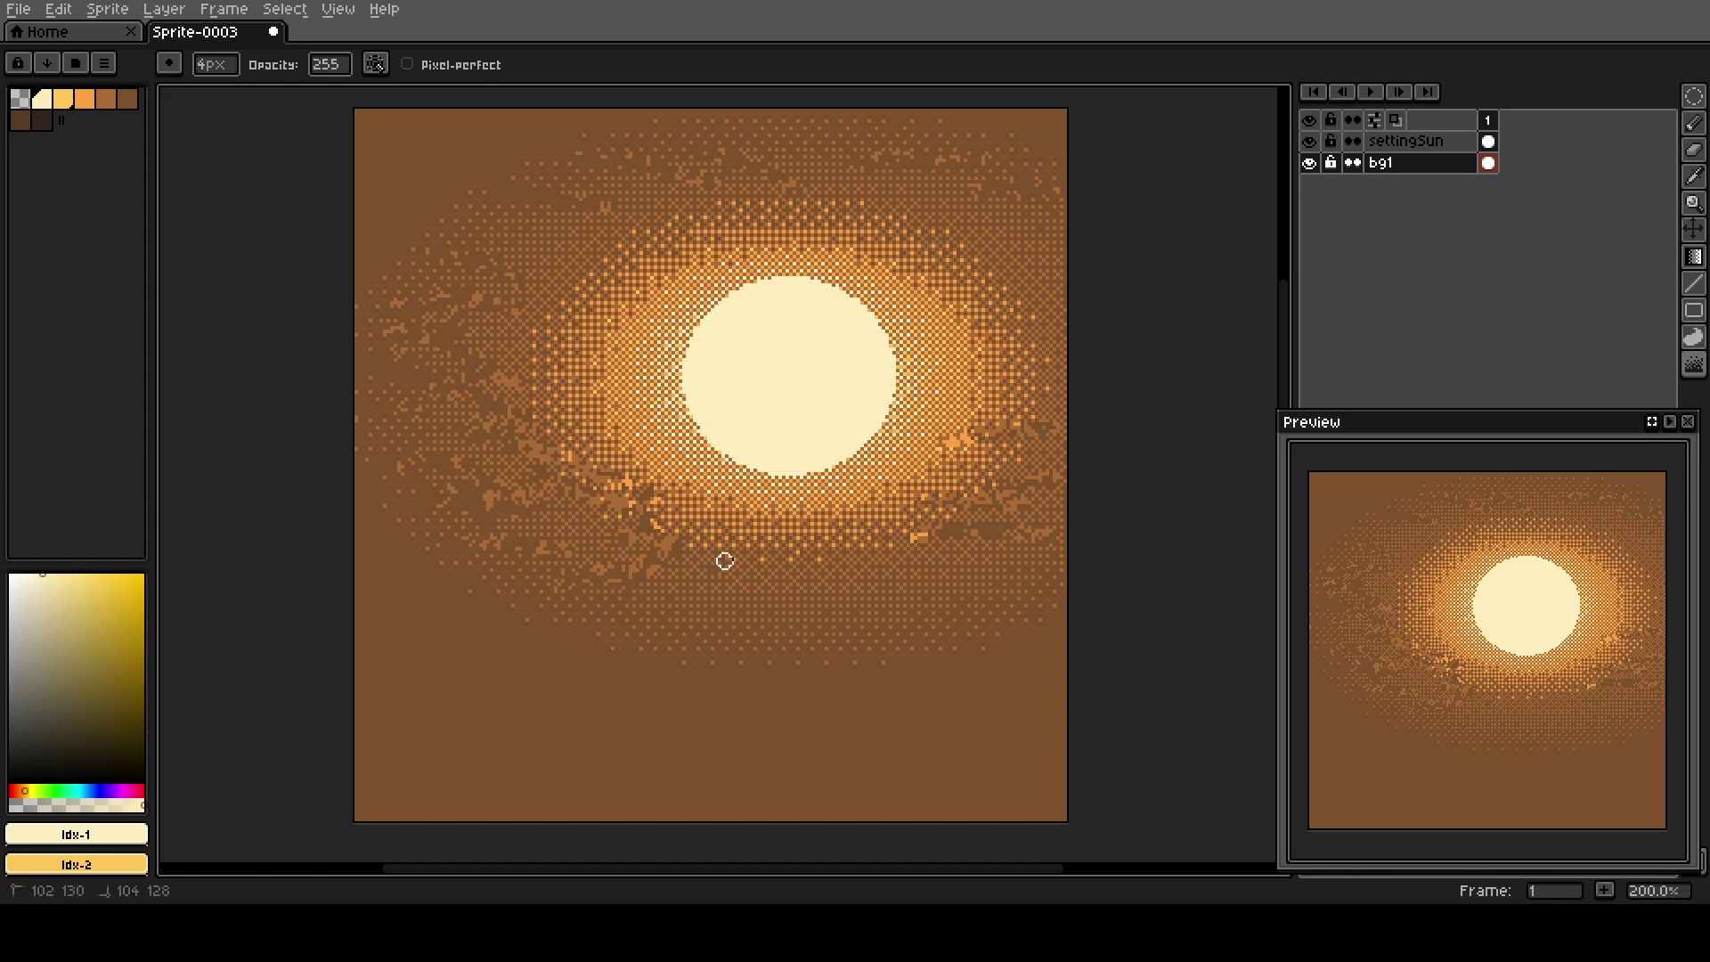
{"action": "left_click_drag", "start_coordinate": [795, 565], "coordinate": [958, 543]}
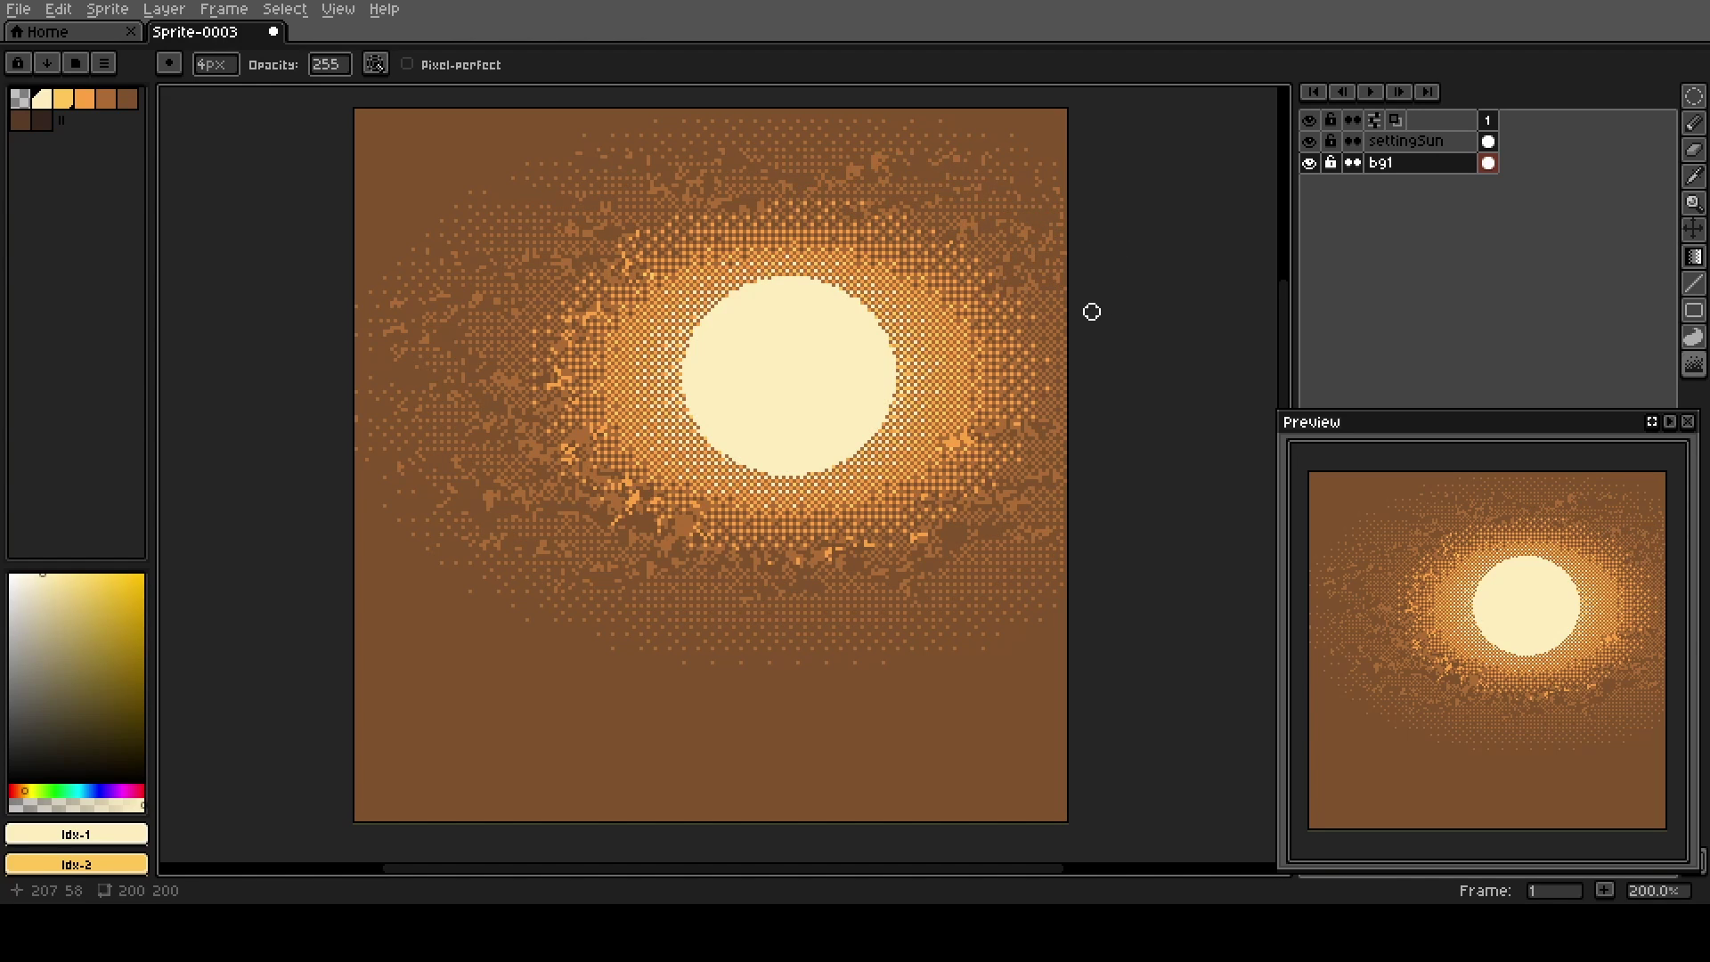
{"action": "left_click_drag", "start_coordinate": [1062, 314], "coordinate": [981, 326]}
{"action": "left_click_drag", "start_coordinate": [1062, 392], "coordinate": [1042, 402]}
{"action": "mouse_move", "coordinate": [1060, 501]}
{"action": "left_mouse_down"}
{"action": "mouse_move", "coordinate": [984, 533]}
{"action": "mouse_move", "coordinate": [977, 575]}
{"action": "left_mouse_up"}
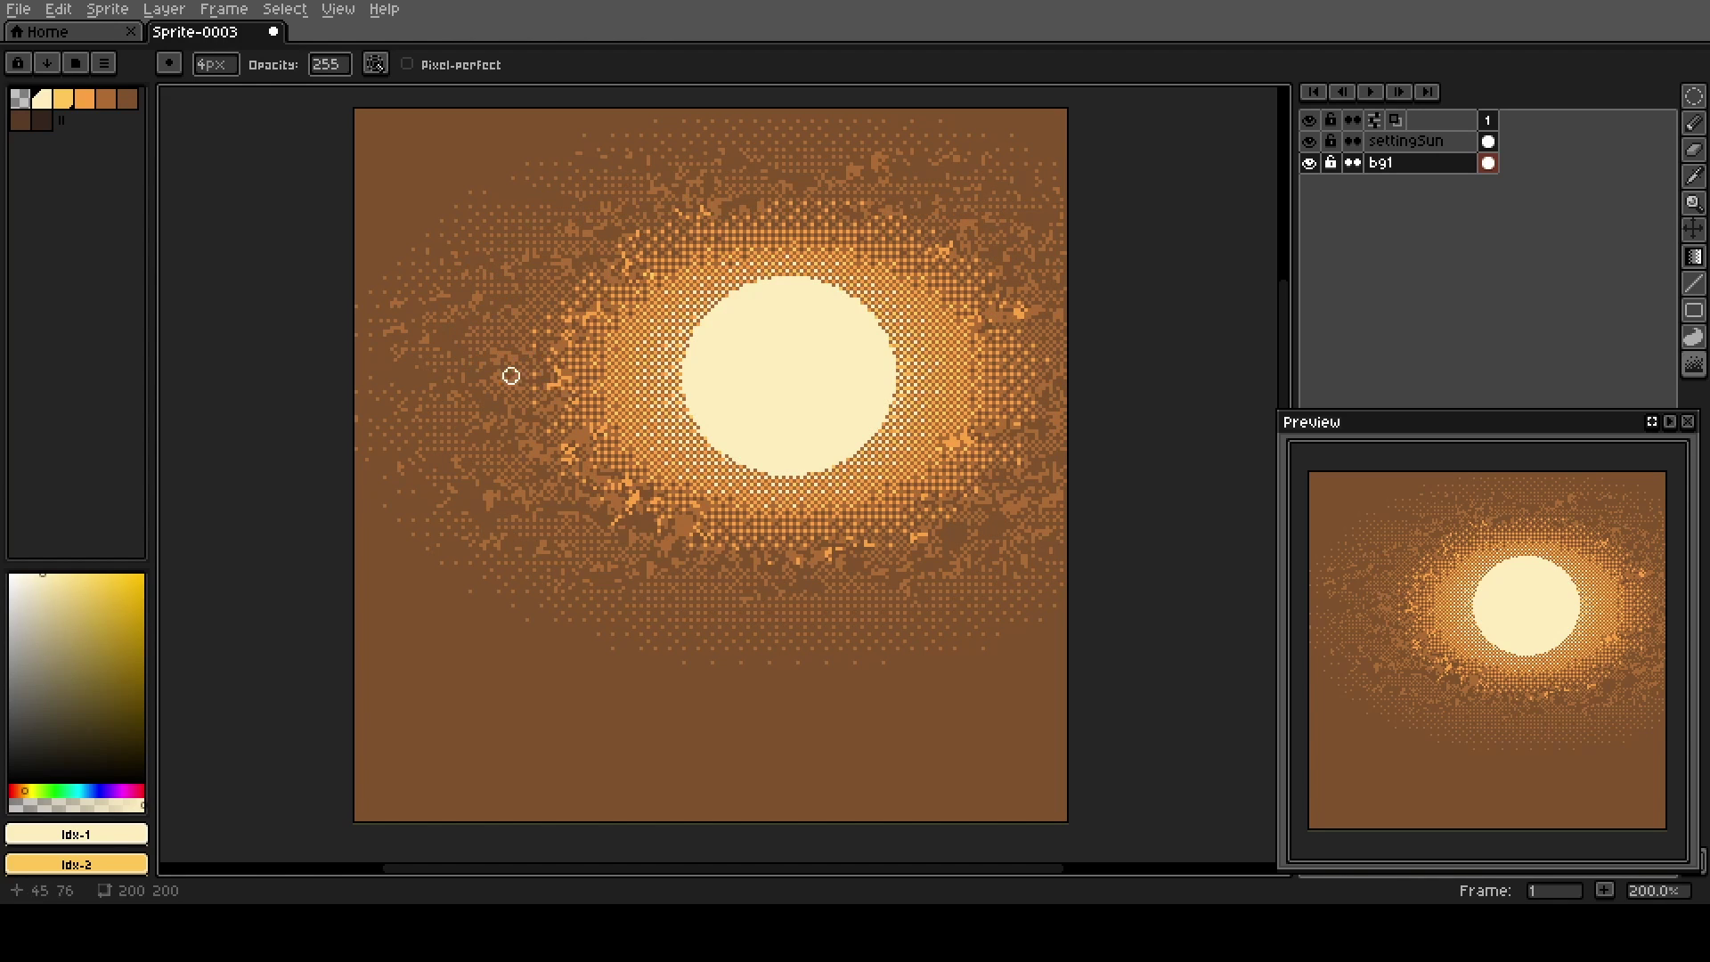
{"action": "left_click_drag", "start_coordinate": [490, 319], "coordinate": [583, 283]}
{"action": "left_click_drag", "start_coordinate": [458, 201], "coordinate": [502, 209]}
{"action": "left_click_drag", "start_coordinate": [375, 212], "coordinate": [387, 212]}
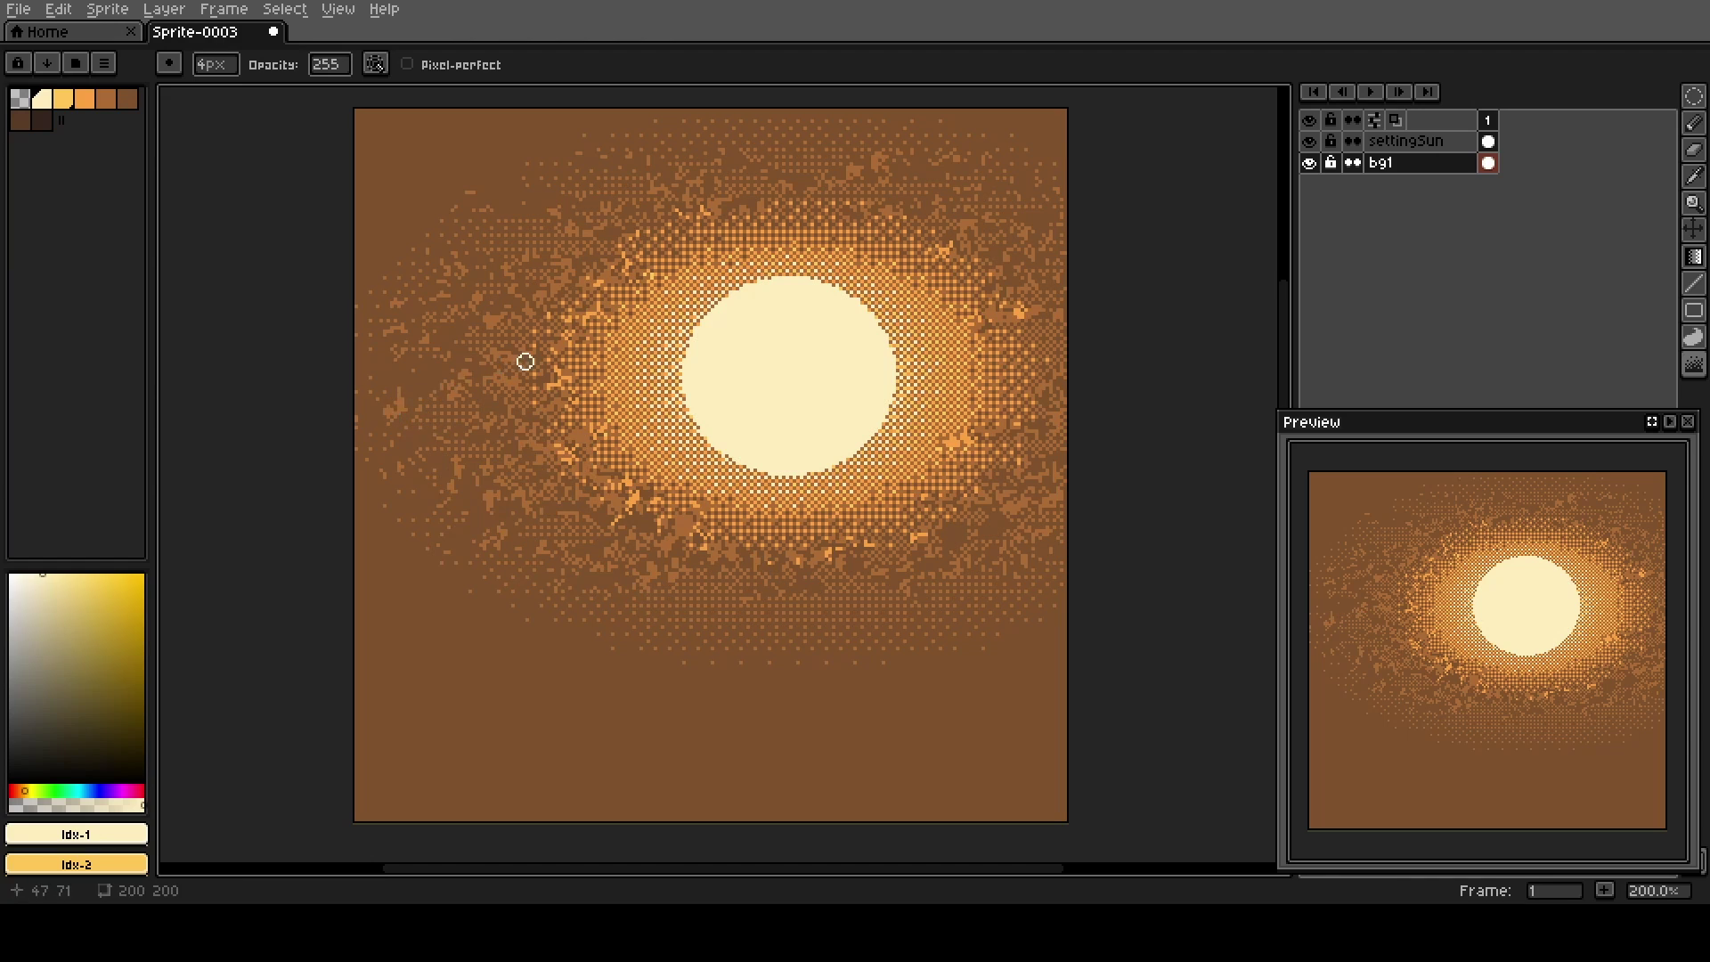
{"action": "left_click_drag", "start_coordinate": [397, 294], "coordinate": [407, 291]}
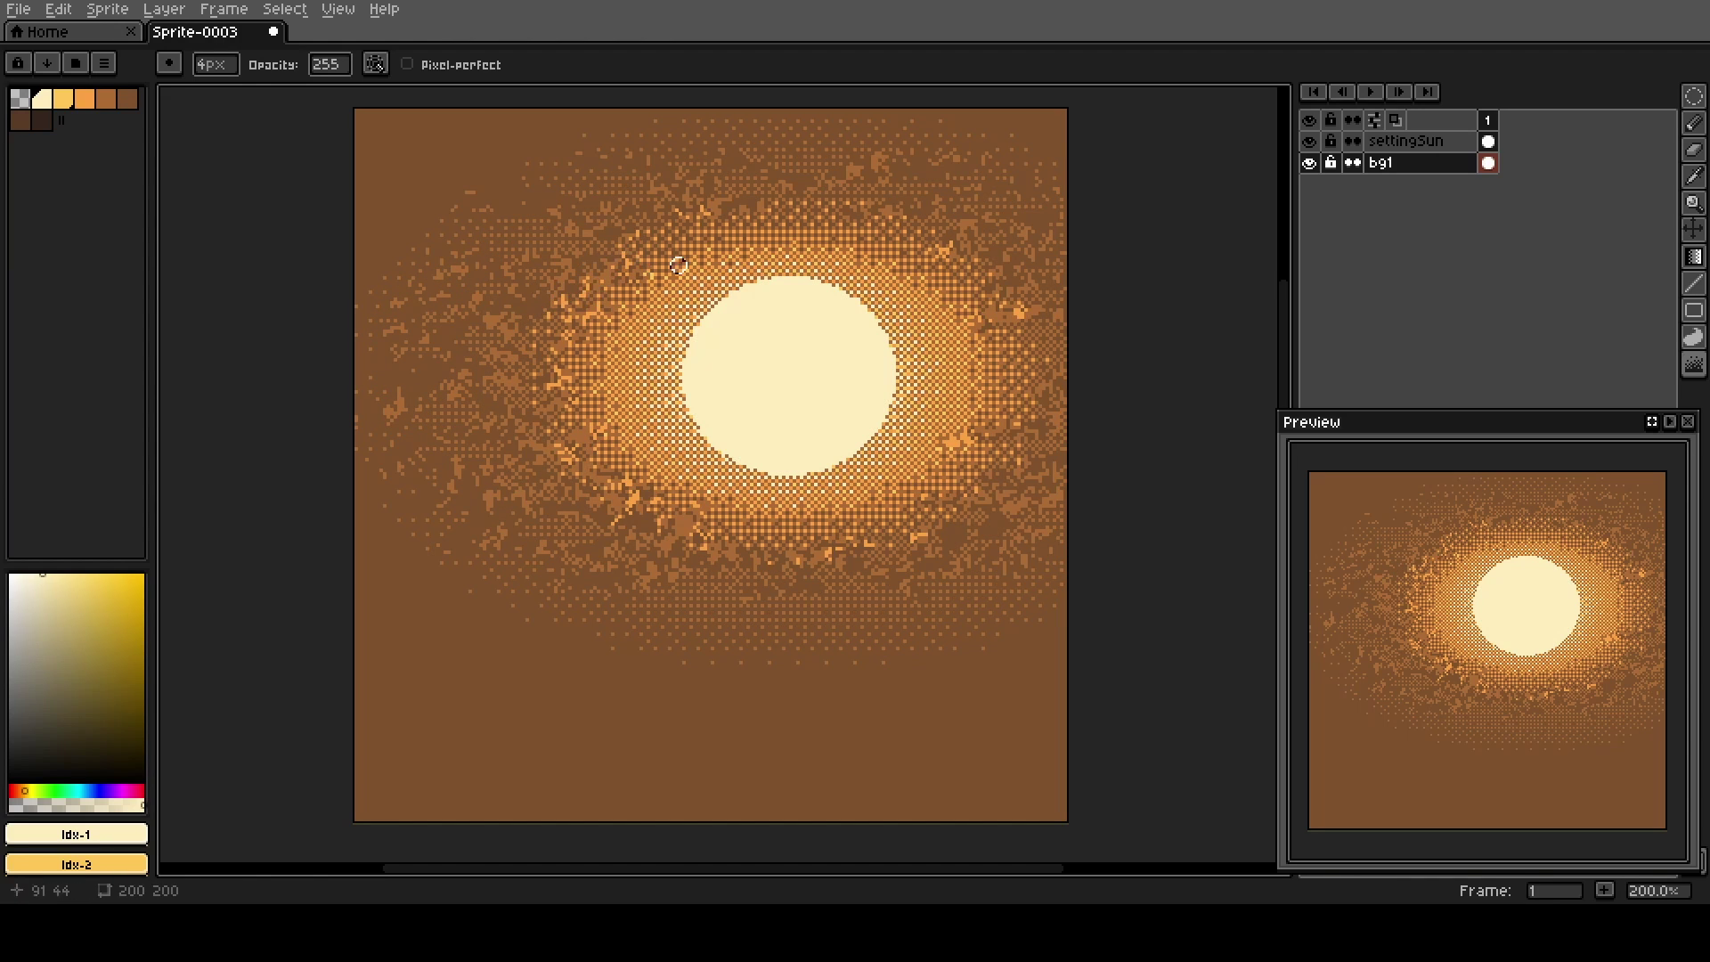
{"action": "left_click_drag", "start_coordinate": [661, 262], "coordinate": [713, 233]}
{"action": "mouse_move", "coordinate": [934, 223]}
{"action": "left_mouse_down"}
{"action": "mouse_move", "coordinate": [820, 253]}
{"action": "mouse_move", "coordinate": [952, 219]}
{"action": "mouse_move", "coordinate": [799, 233]}
{"action": "mouse_move", "coordinate": [838, 208]}
{"action": "mouse_move", "coordinate": [760, 233]}
{"action": "mouse_move", "coordinate": [945, 268]}
{"action": "mouse_move", "coordinate": [969, 237]}
{"action": "mouse_move", "coordinate": [964, 276]}
{"action": "mouse_move", "coordinate": [888, 256]}
{"action": "mouse_move", "coordinate": [1027, 308]}
{"action": "mouse_move", "coordinate": [955, 319]}
{"action": "mouse_move", "coordinate": [1049, 373]}
{"action": "mouse_move", "coordinate": [996, 379]}
{"action": "mouse_move", "coordinate": [1027, 422]}
{"action": "mouse_move", "coordinate": [1041, 383]}
{"action": "mouse_move", "coordinate": [991, 404]}
{"action": "mouse_move", "coordinate": [1041, 412]}
{"action": "mouse_move", "coordinate": [950, 464]}
{"action": "mouse_move", "coordinate": [1013, 490]}
{"action": "mouse_move", "coordinate": [938, 486]}
{"action": "mouse_move", "coordinate": [992, 554]}
{"action": "mouse_move", "coordinate": [1021, 515]}
{"action": "mouse_move", "coordinate": [945, 494]}
{"action": "left_mouse_up"}
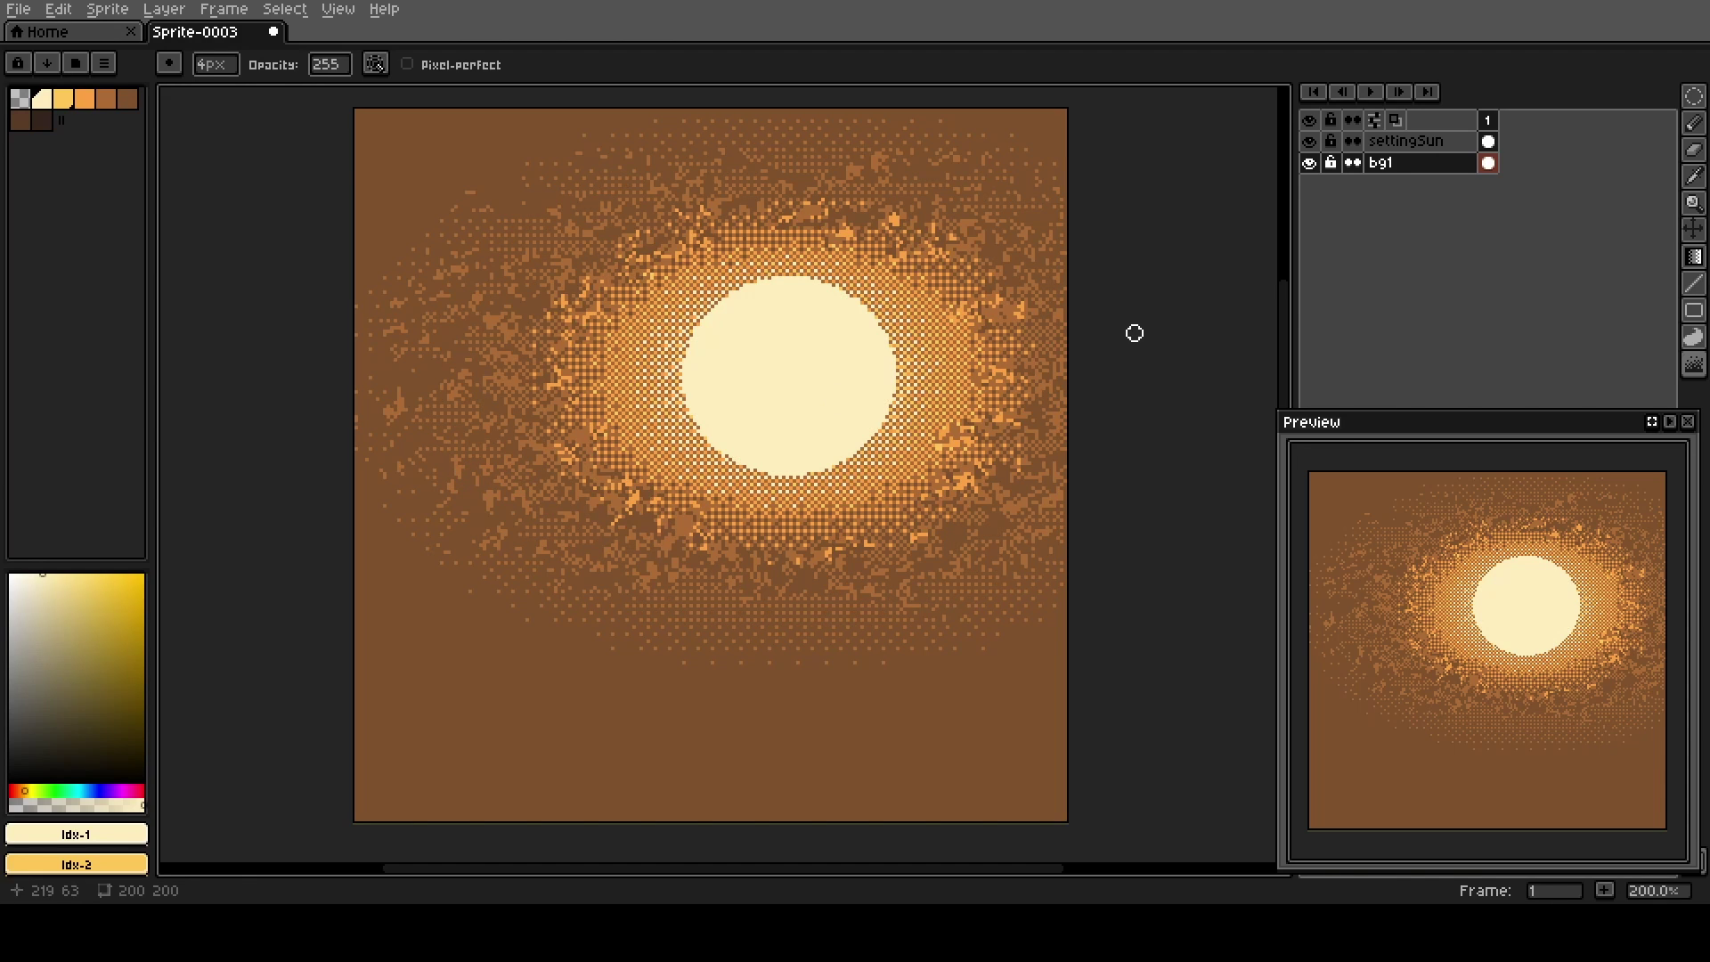
Add a new layer above settingSun named mgHills and choose dark brown Idx-6 as the foreground colour.
{"action": "left_click", "coordinate": [1432, 140]}
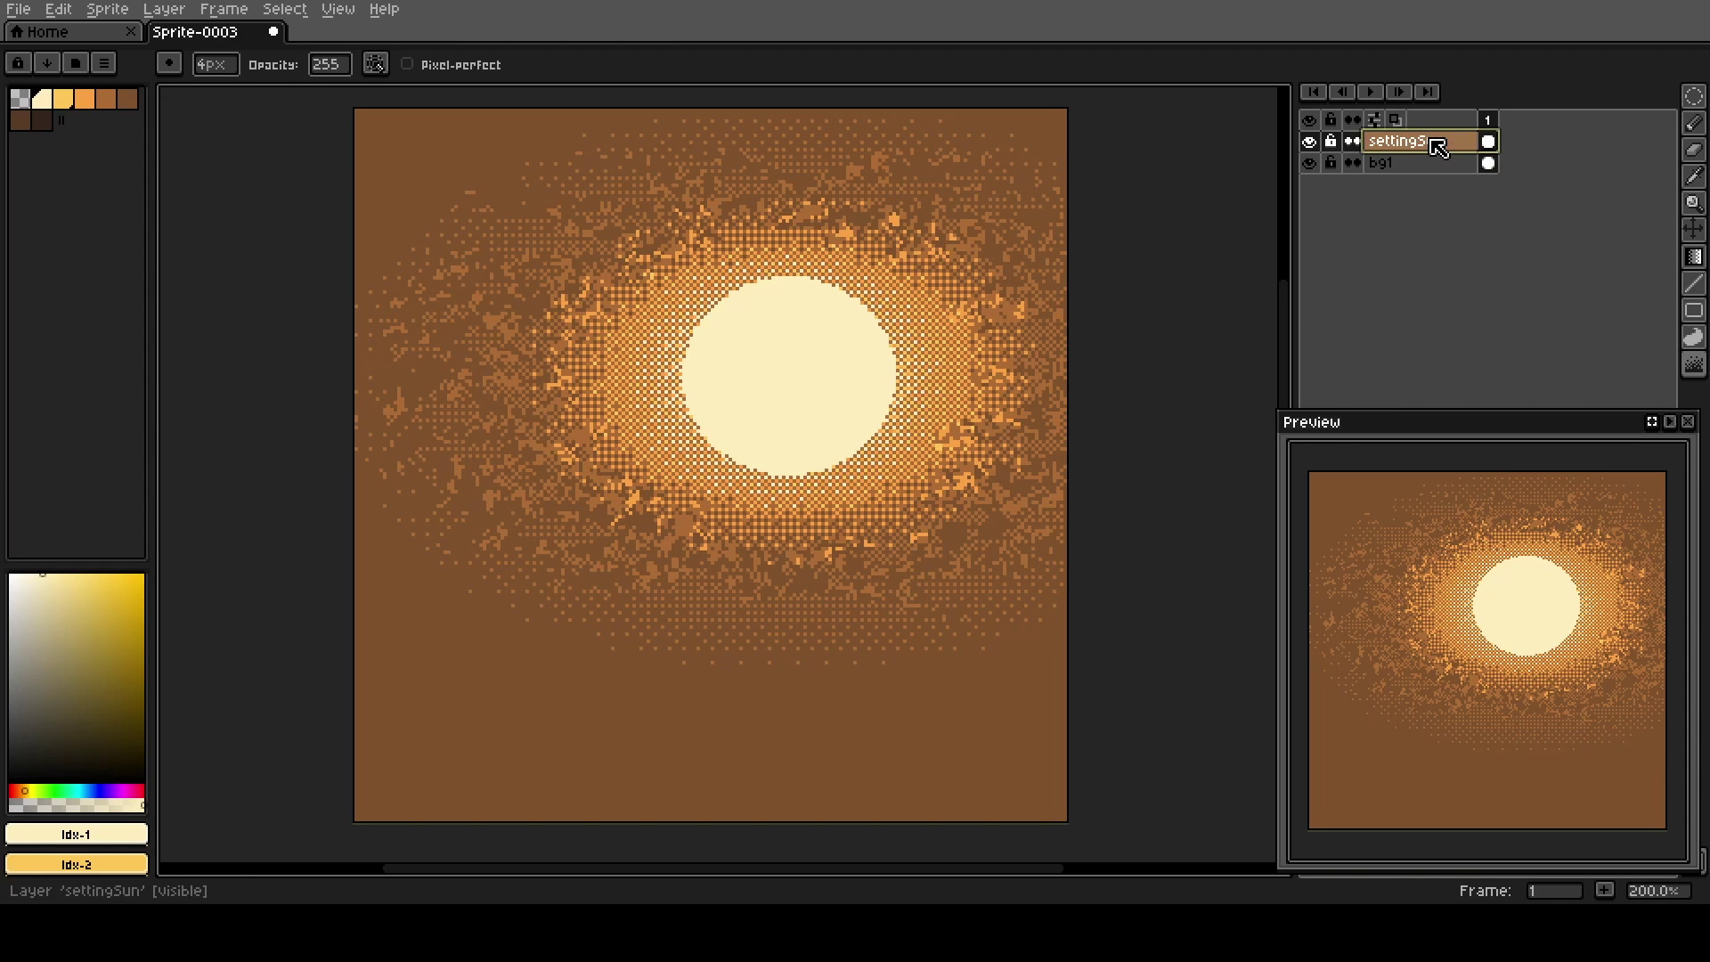
{"action": "key", "text": "shift+n"}
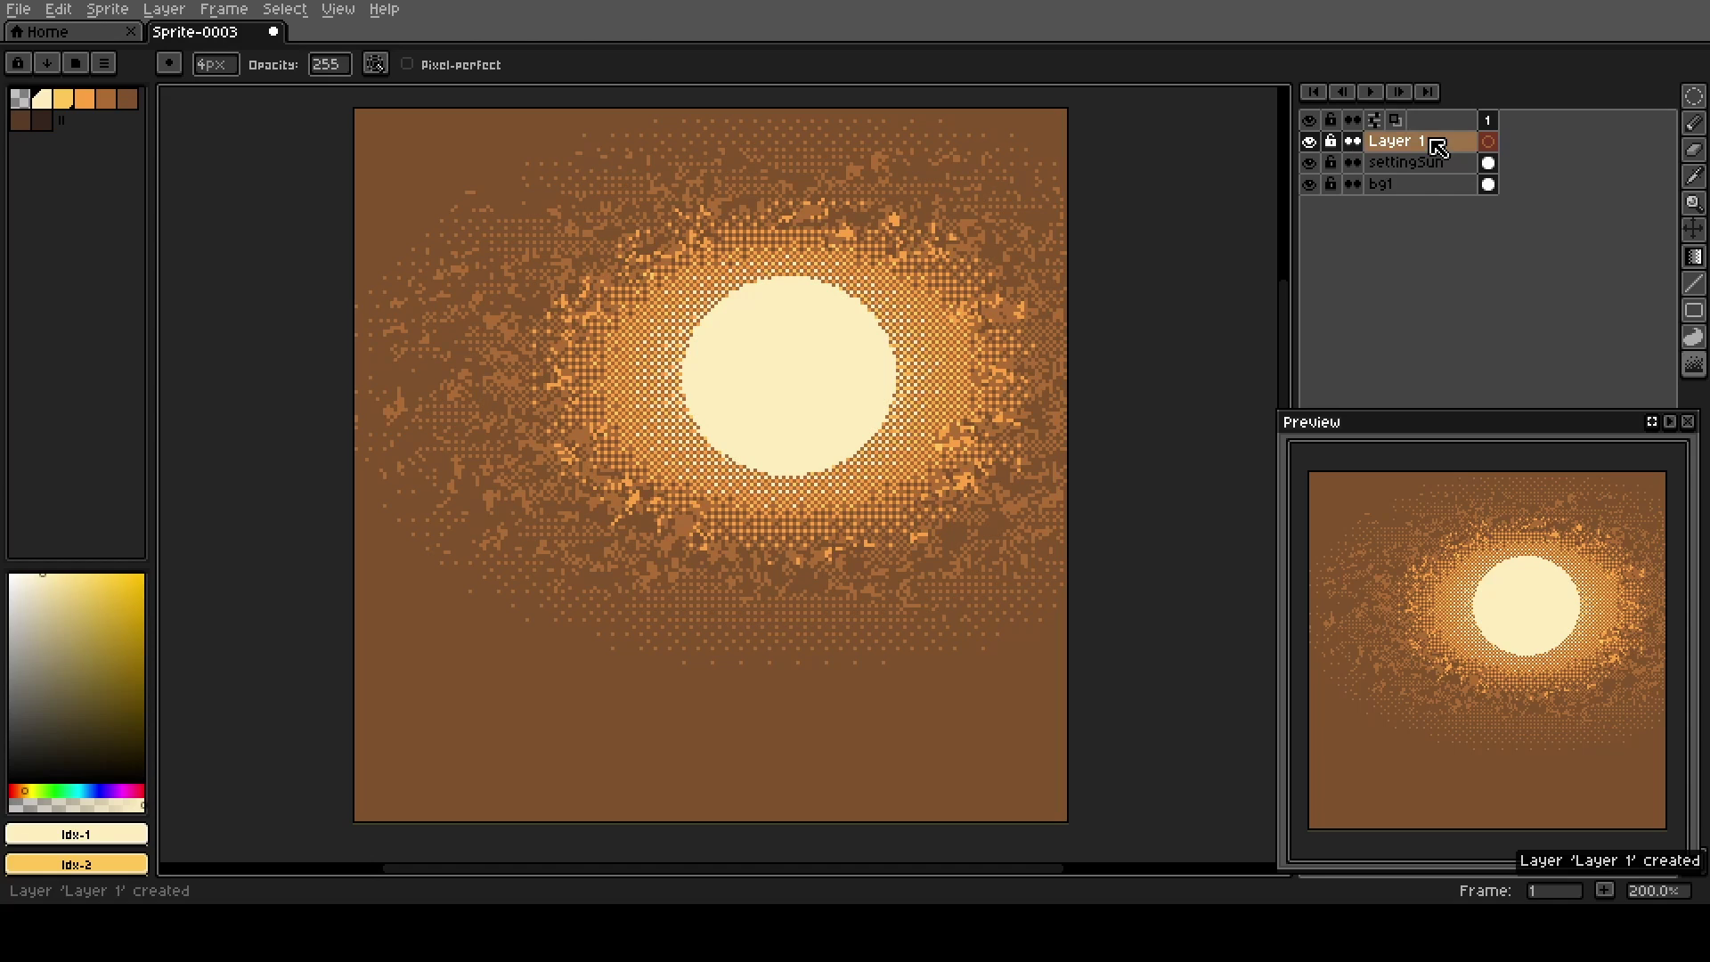
{"action": "double_click", "coordinate": [1438, 146]}
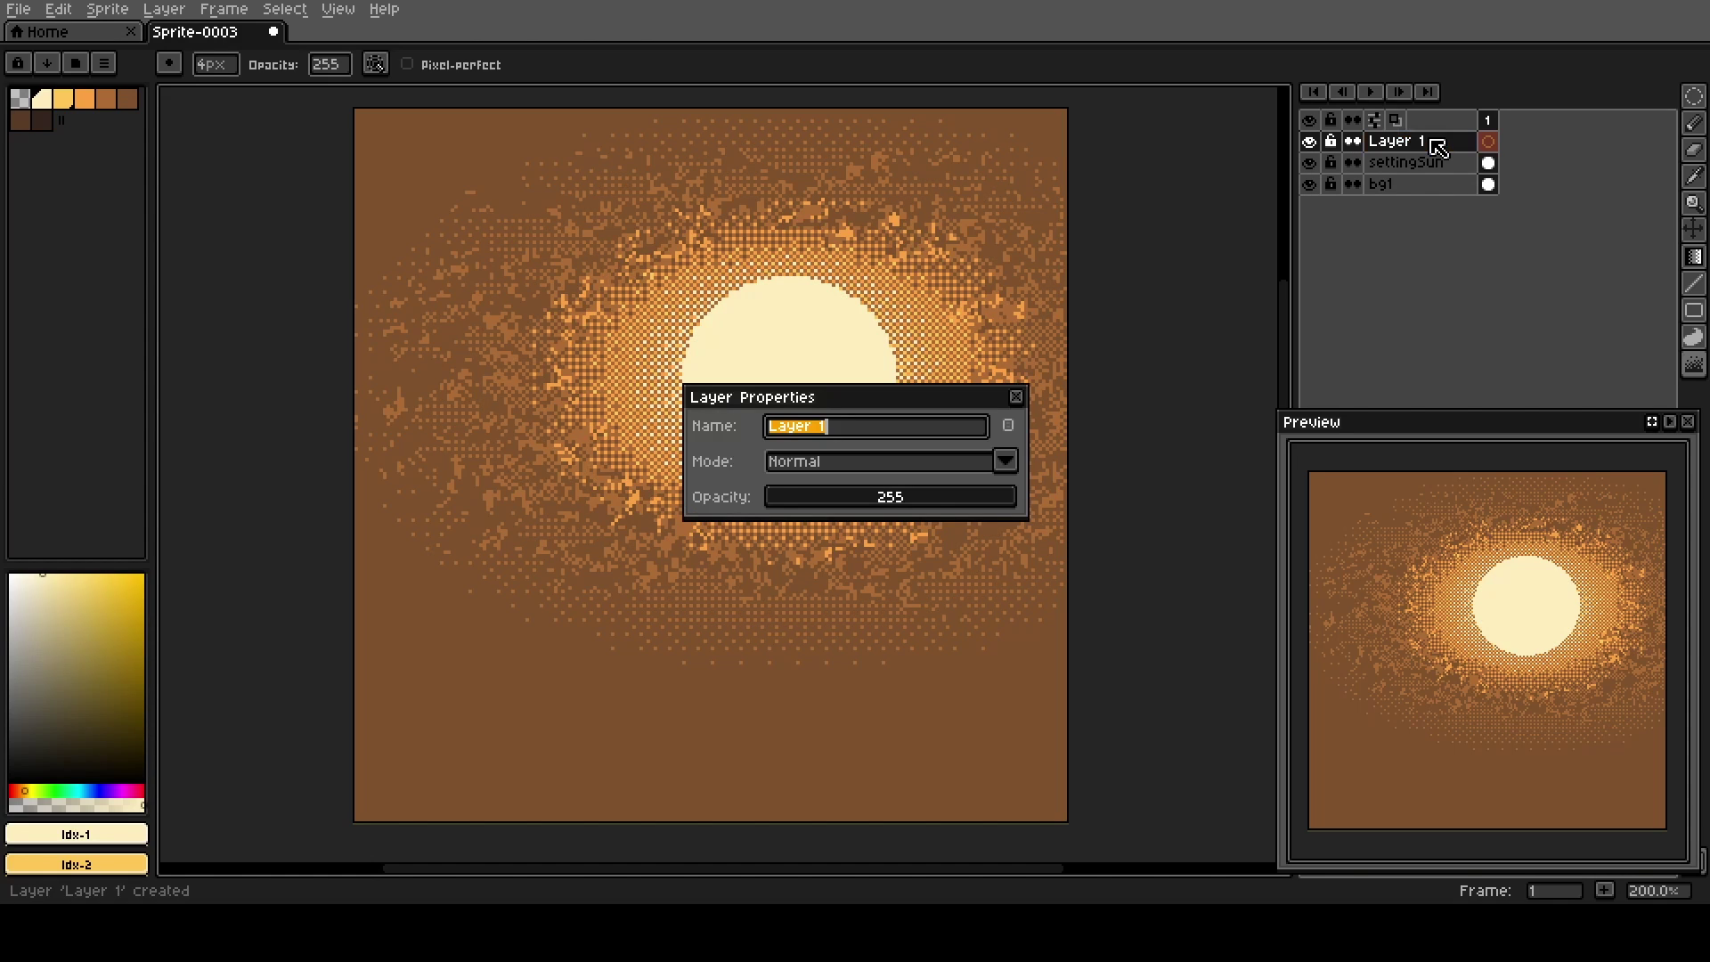
{"action": "type", "text": "mgHills"}
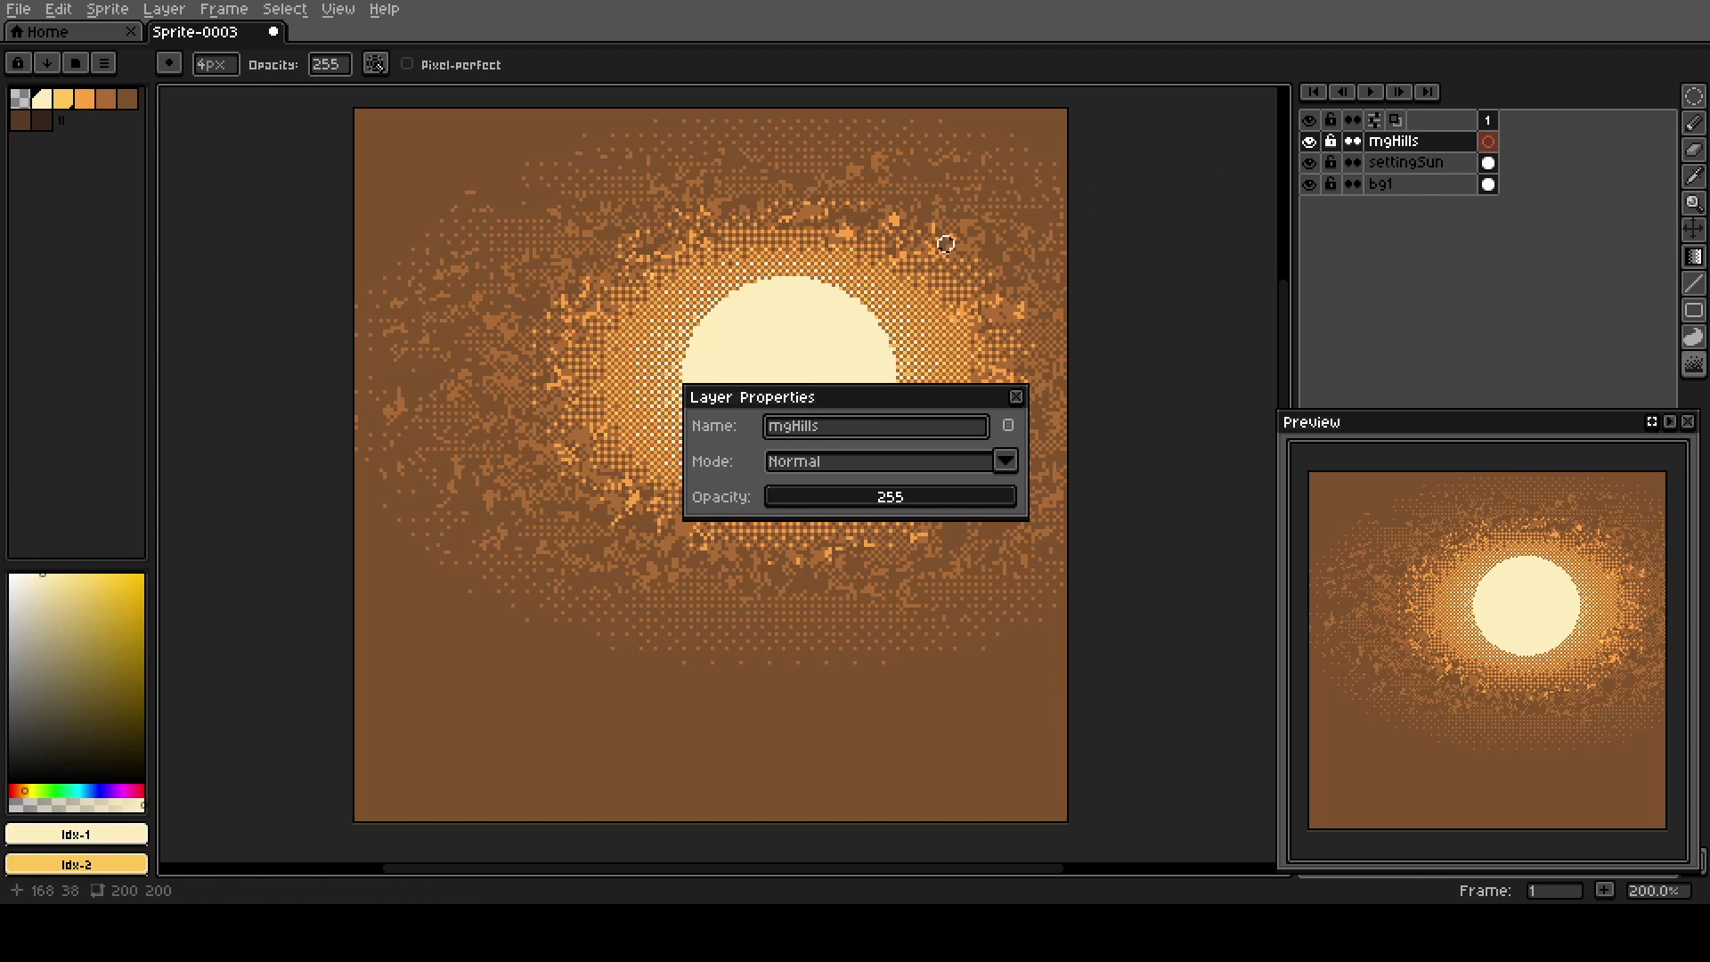
{"action": "left_click", "coordinate": [19, 121]}
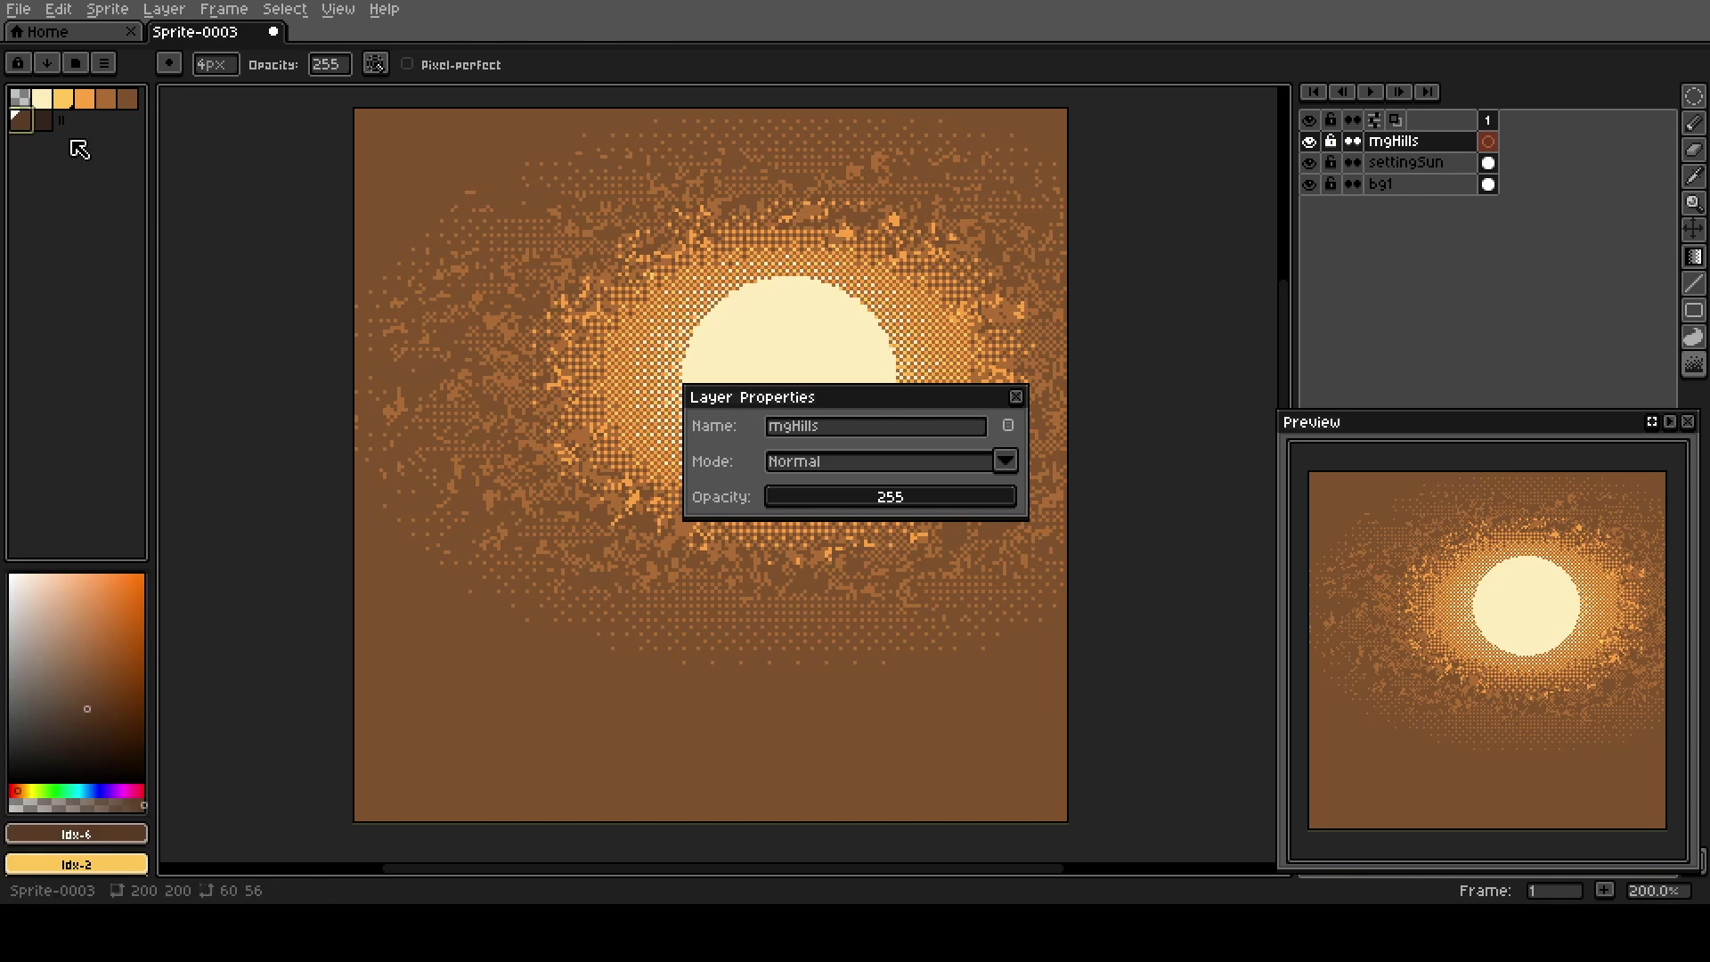
{"action": "left_click", "coordinate": [1016, 397]}
Draw a wavy 1 px hill outline across the full canvas width below the sun with the Pencil tool.
{"action": "key", "text": "b"}
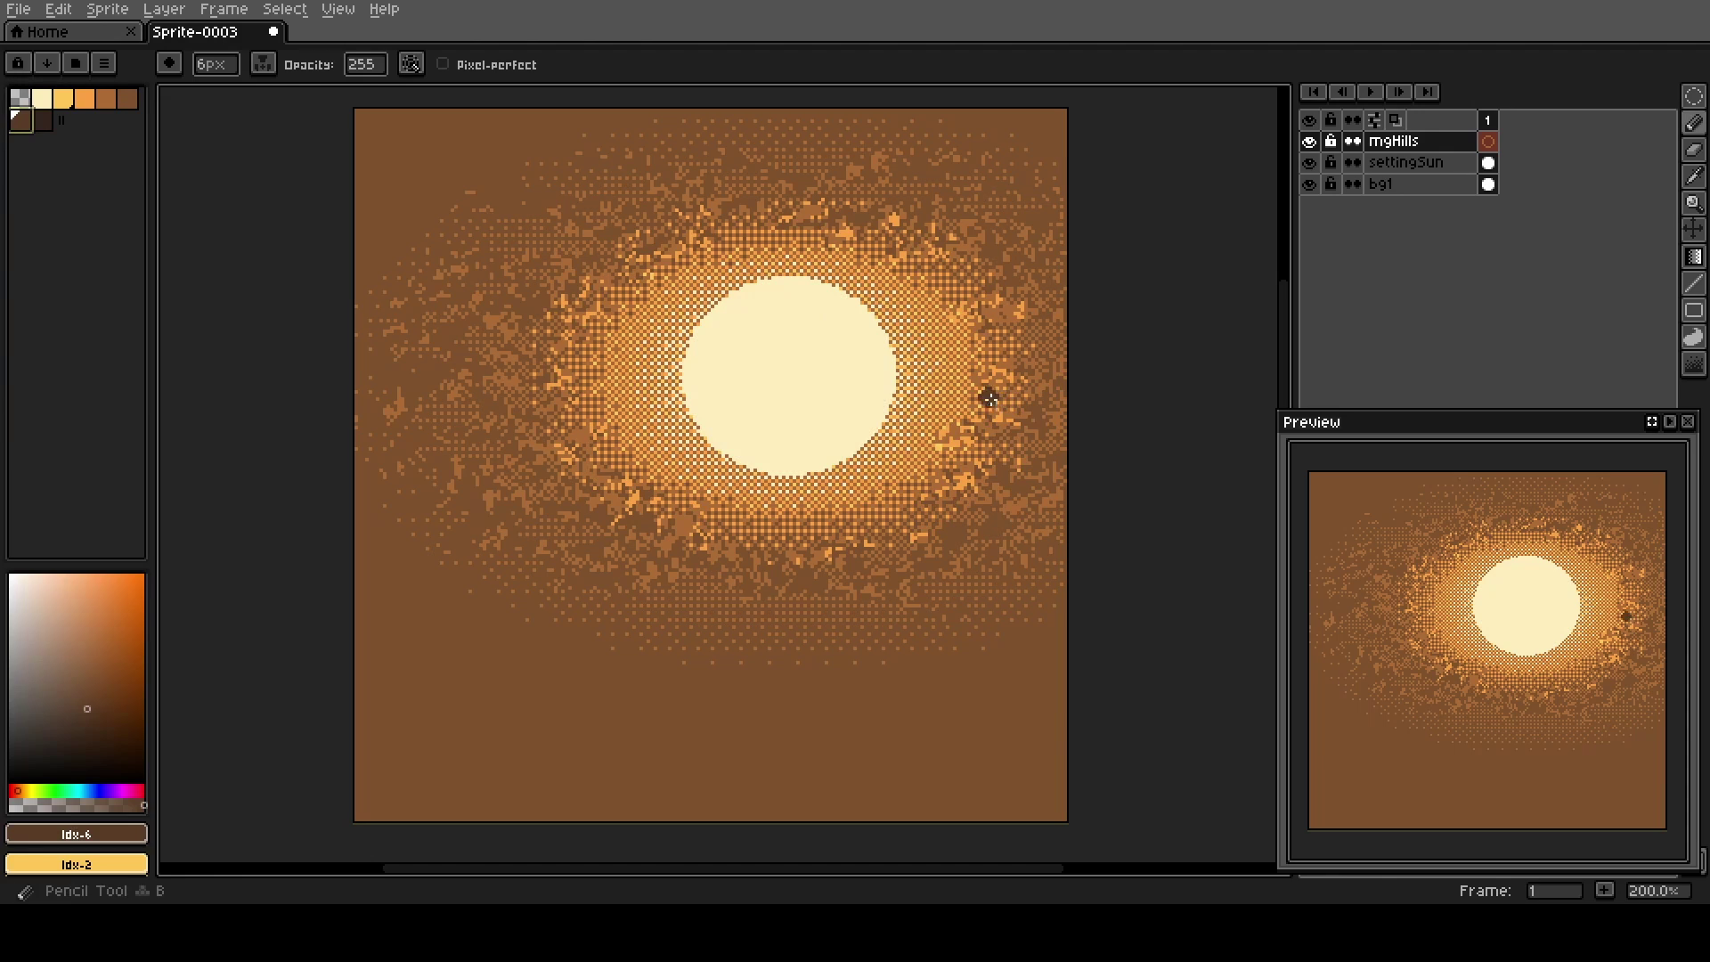
{"action": "key", "text": "minus"}
{"action": "key", "text": "minus"}
{"action": "key", "text": "minus"}
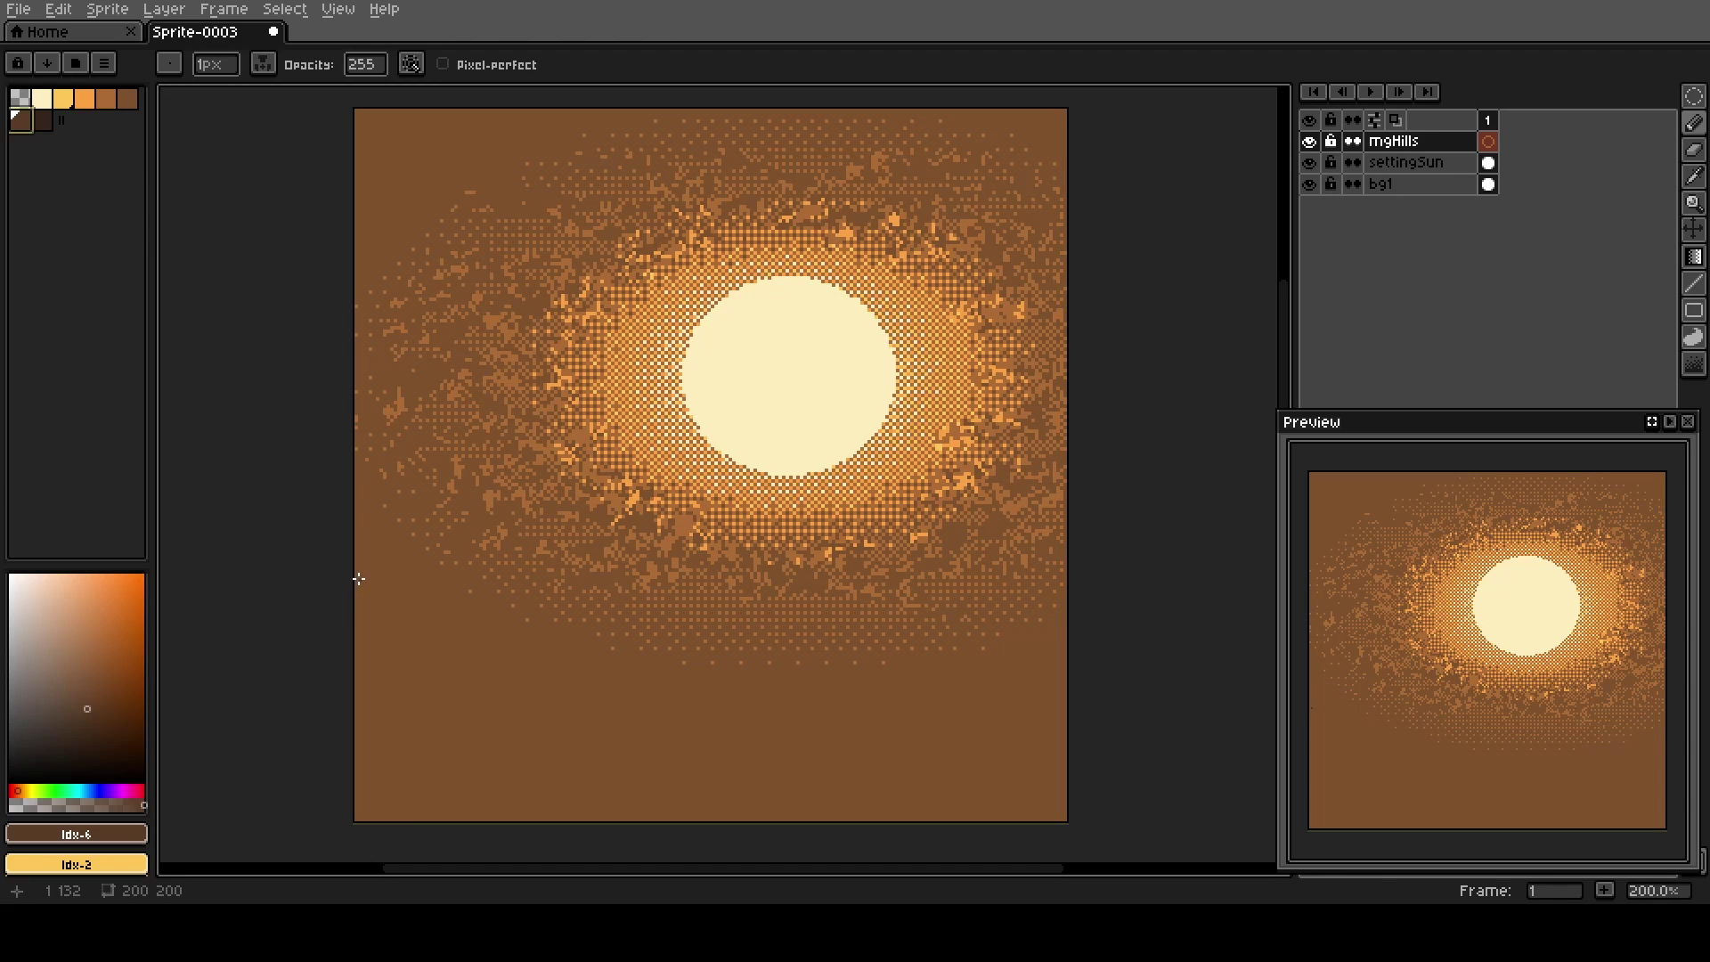
{"action": "mouse_move", "coordinate": [354, 580]}
{"action": "left_mouse_down"}
{"action": "mouse_move", "coordinate": [482, 558]}
{"action": "mouse_move", "coordinate": [793, 608]}
{"action": "mouse_move", "coordinate": [1008, 570]}
{"action": "mouse_move", "coordinate": [1115, 573]}
{"action": "left_mouse_up"}
Fill the area below the hill outline with Idx-6 using the Paint Bucket in contiguous mode.
{"action": "key", "text": "g"}
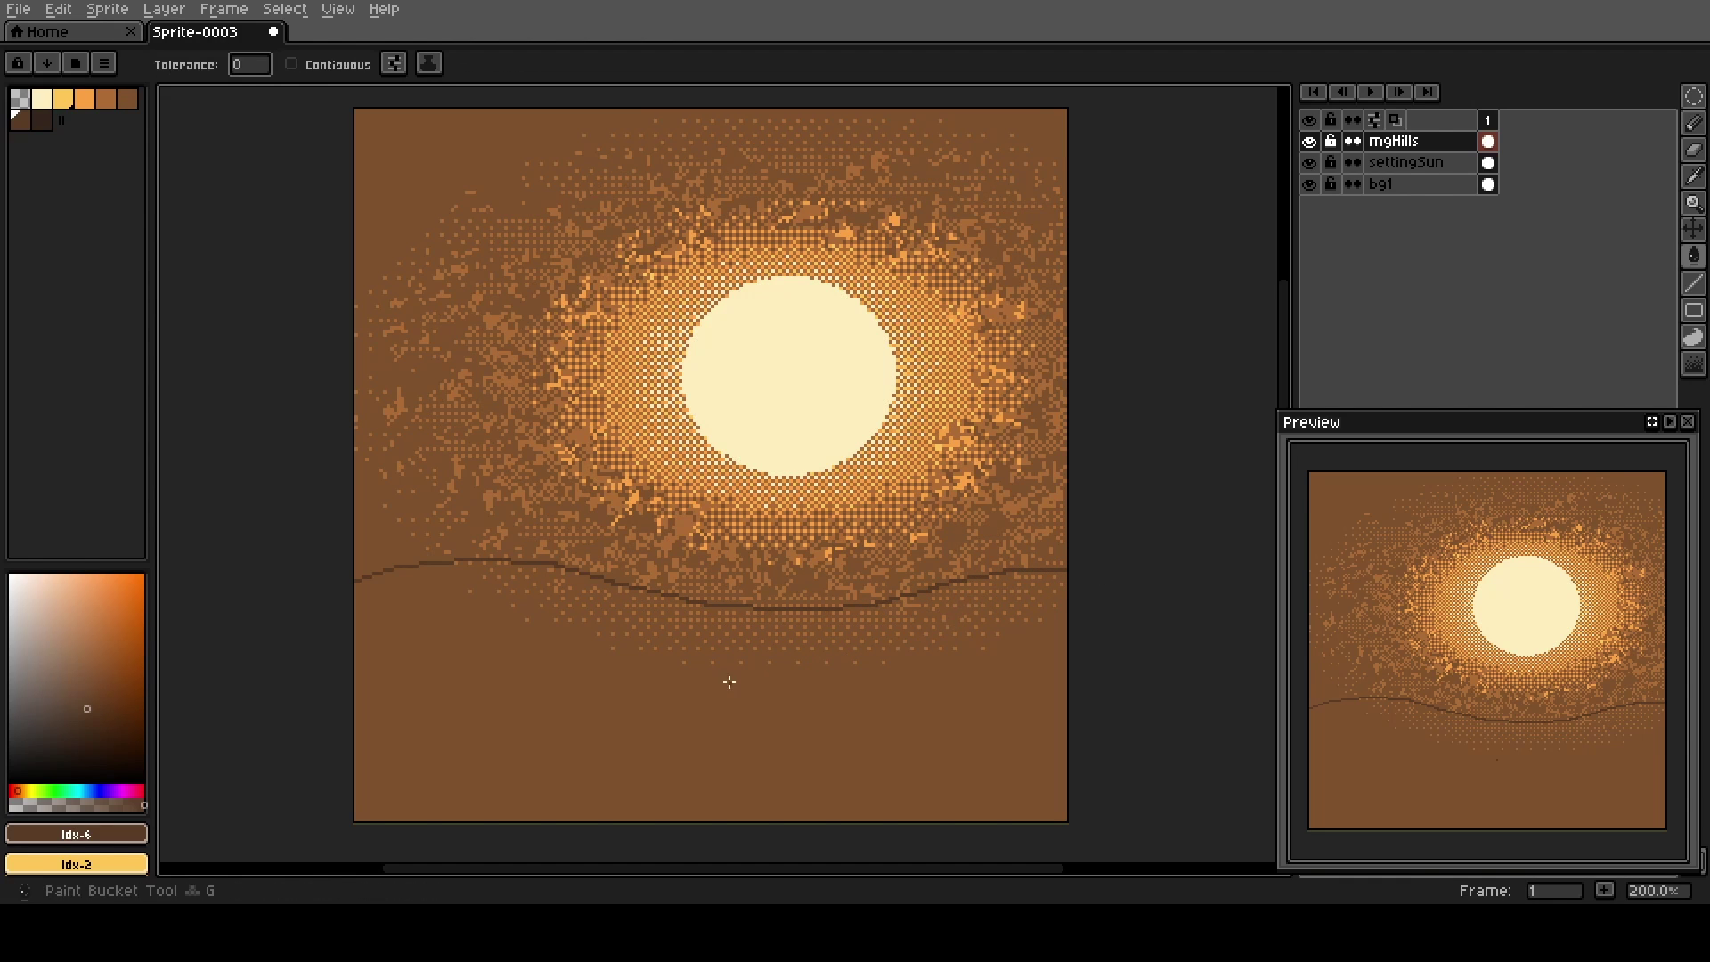
{"action": "left_click", "coordinate": [592, 728]}
{"action": "key", "text": "ctrl+z"}
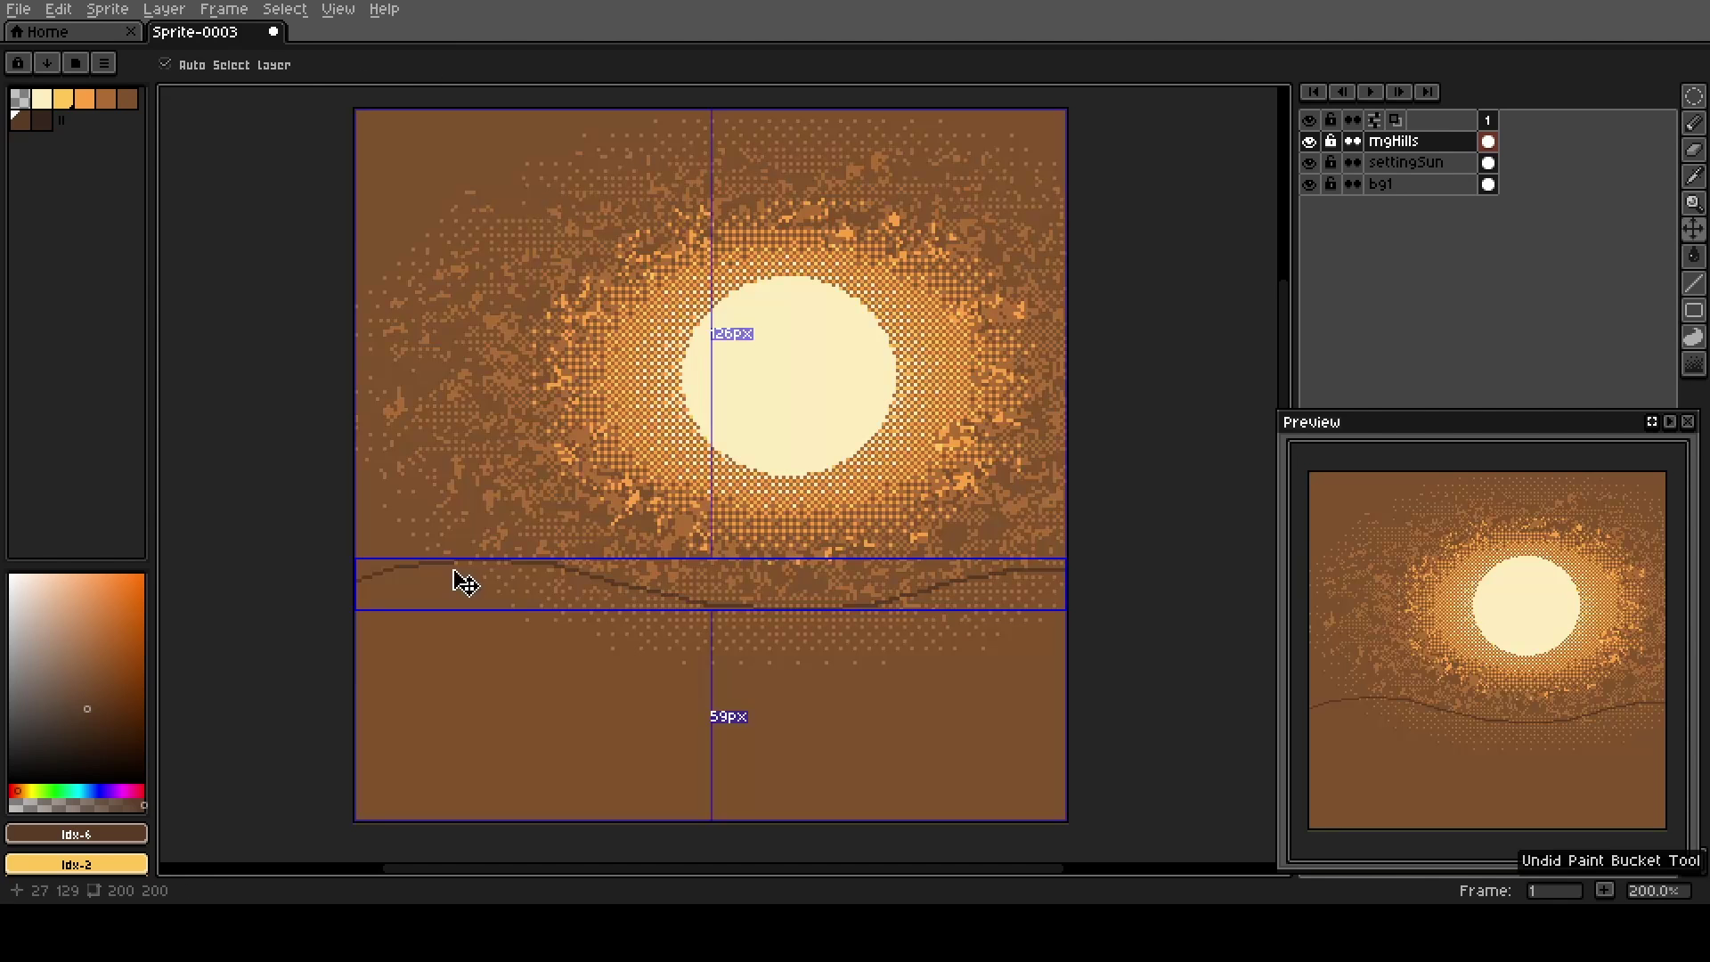
{"action": "left_click", "coordinate": [292, 64]}
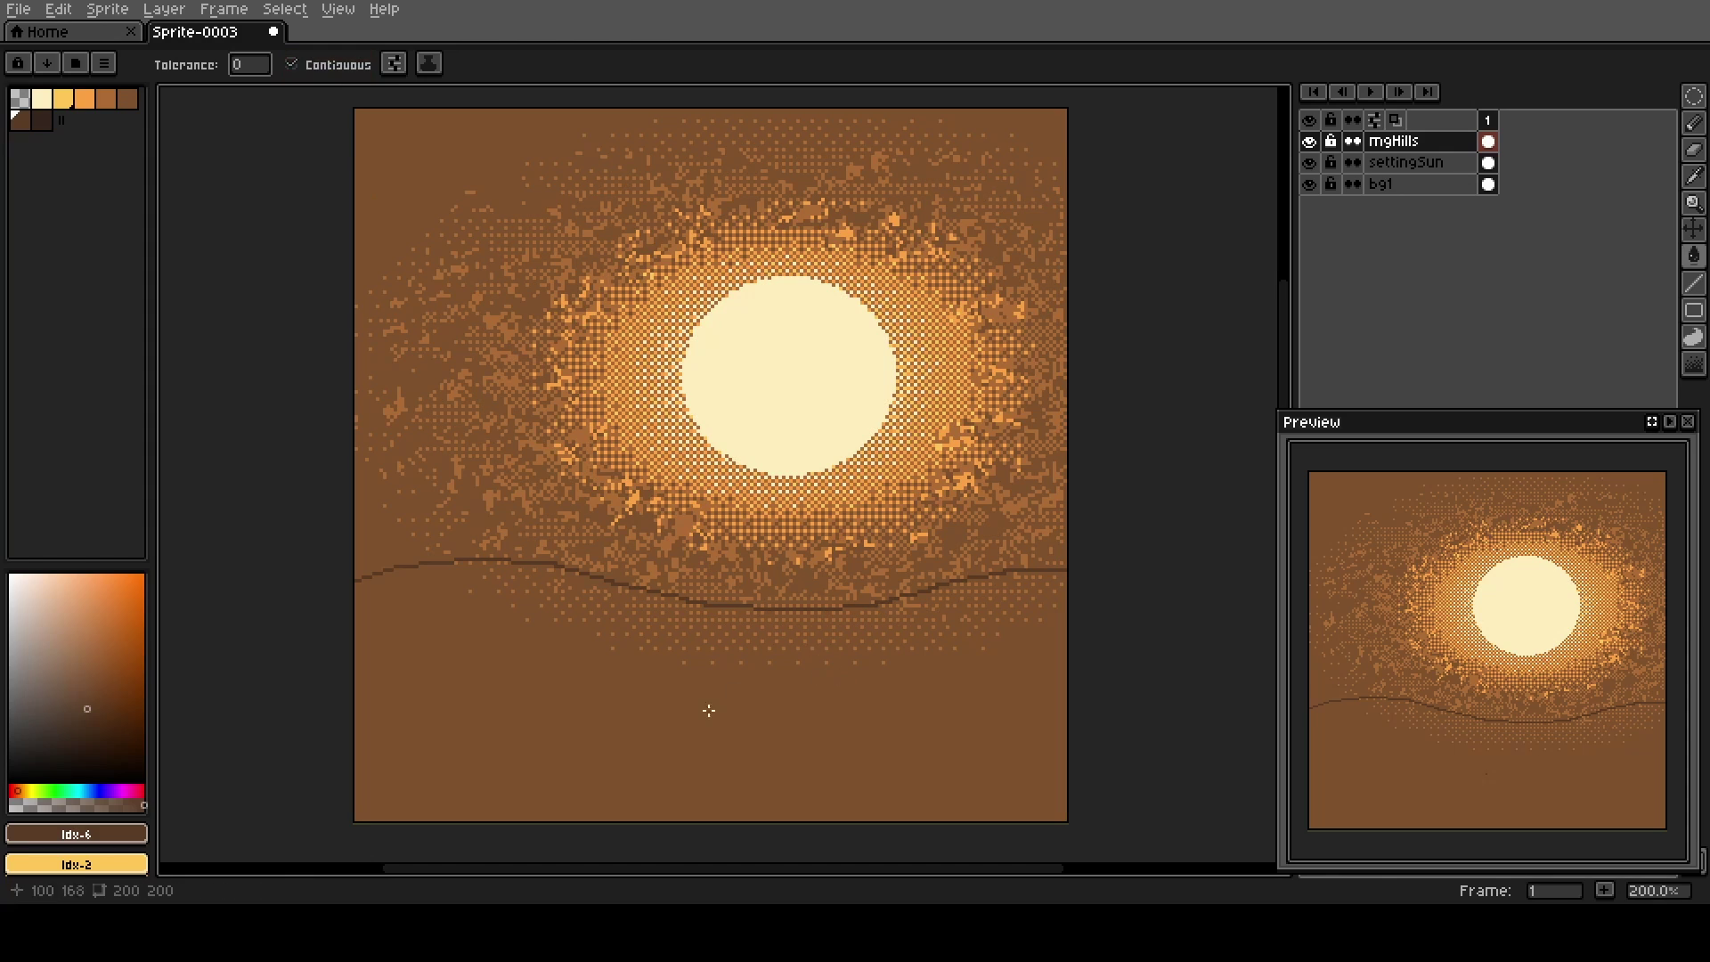
{"action": "left_click", "coordinate": [545, 750]}
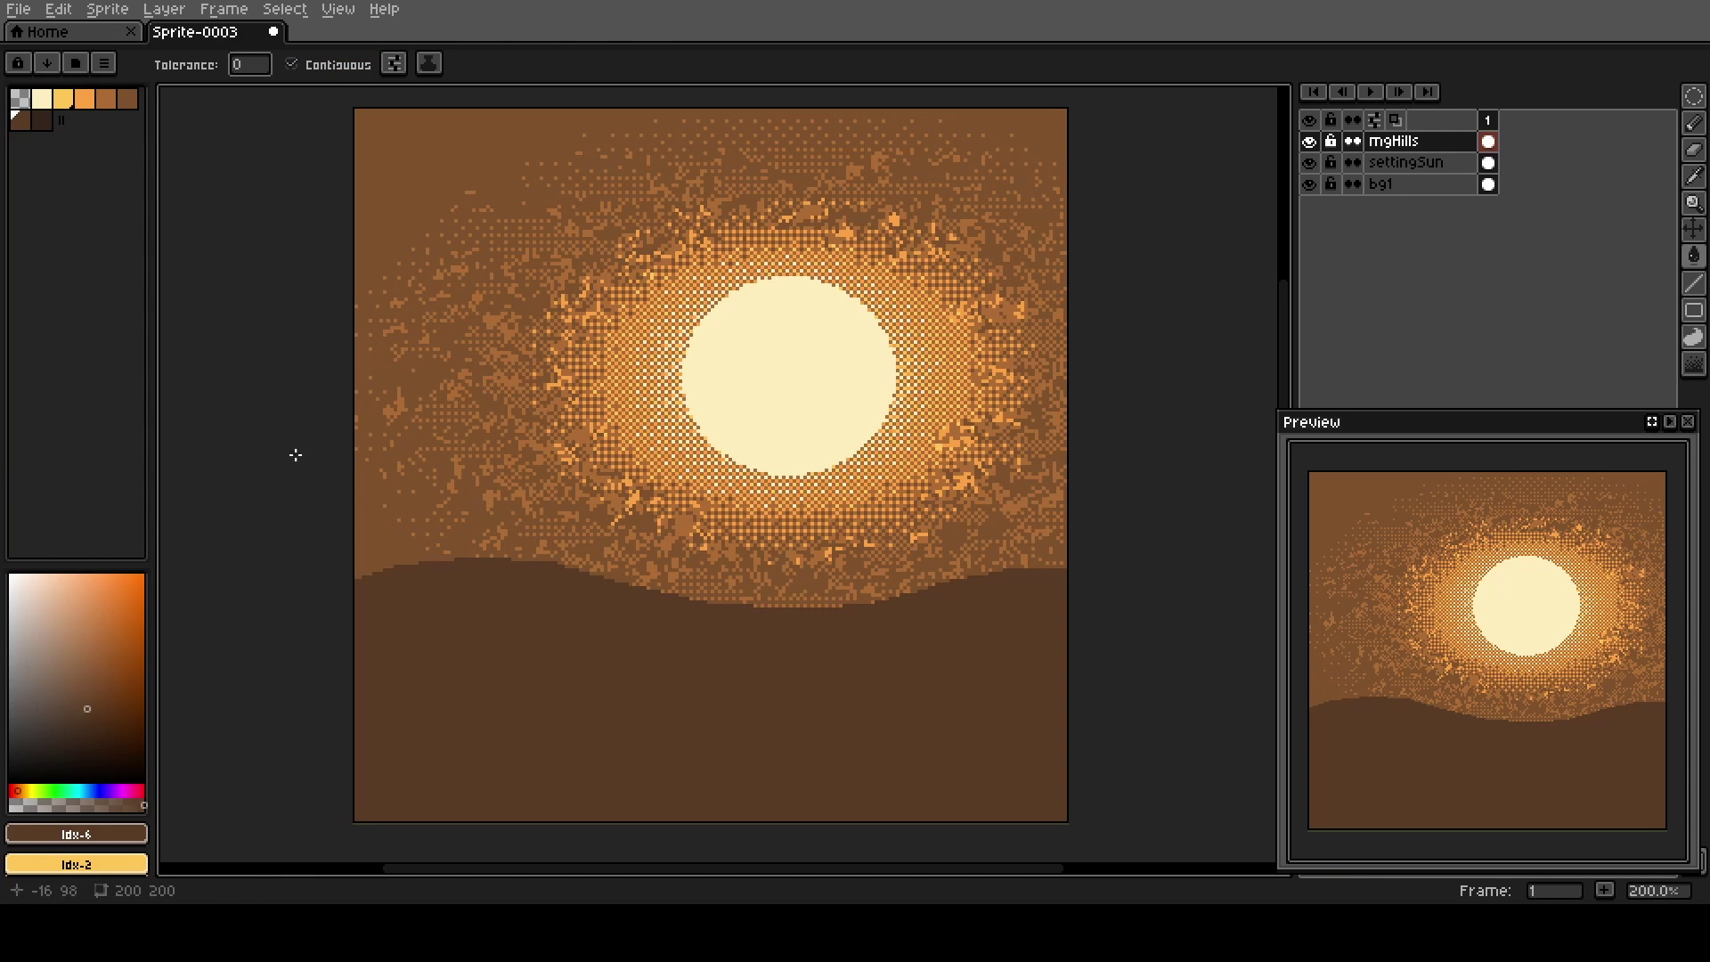
Draw a checker of Idx-5 pixels just under the hill's ridge and capture its 2 × 2 px area as a custom pattern brush.
{"action": "left_click", "coordinate": [131, 107]}
{"action": "scroll", "coordinate": [545, 626], "scroll_direction": "up", "scroll_amount": 1}
{"action": "key", "text": "space"}
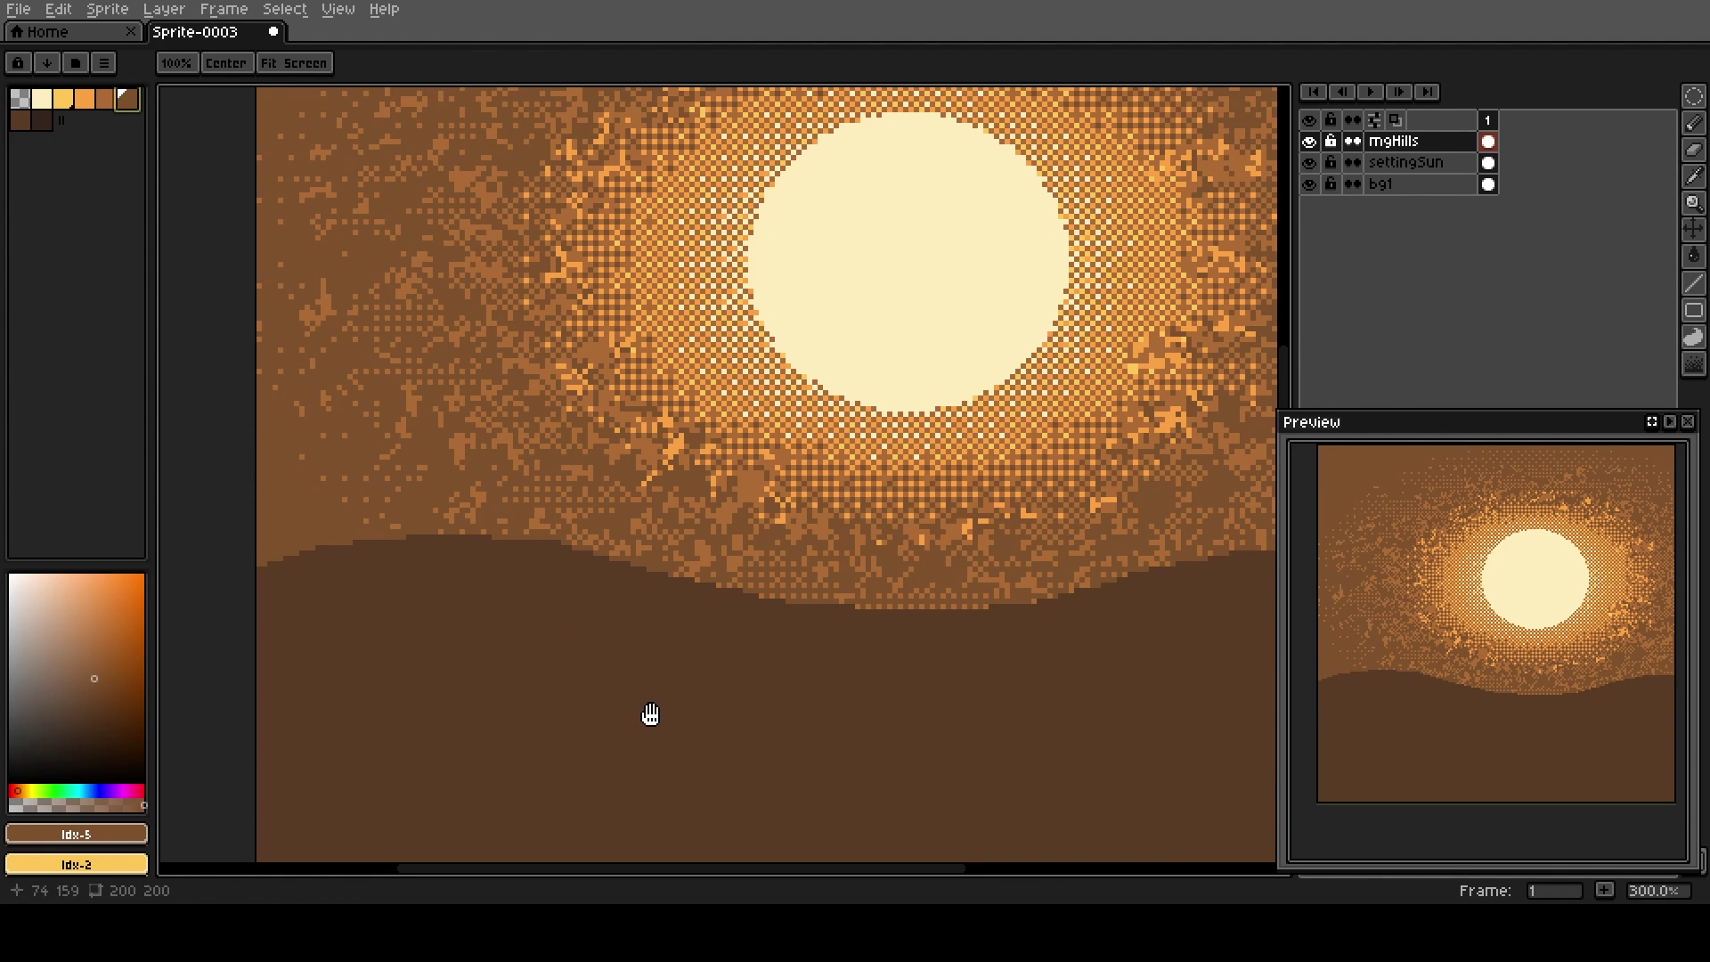
{"action": "left_click_drag", "start_coordinate": [650, 715], "coordinate": [530, 653]}
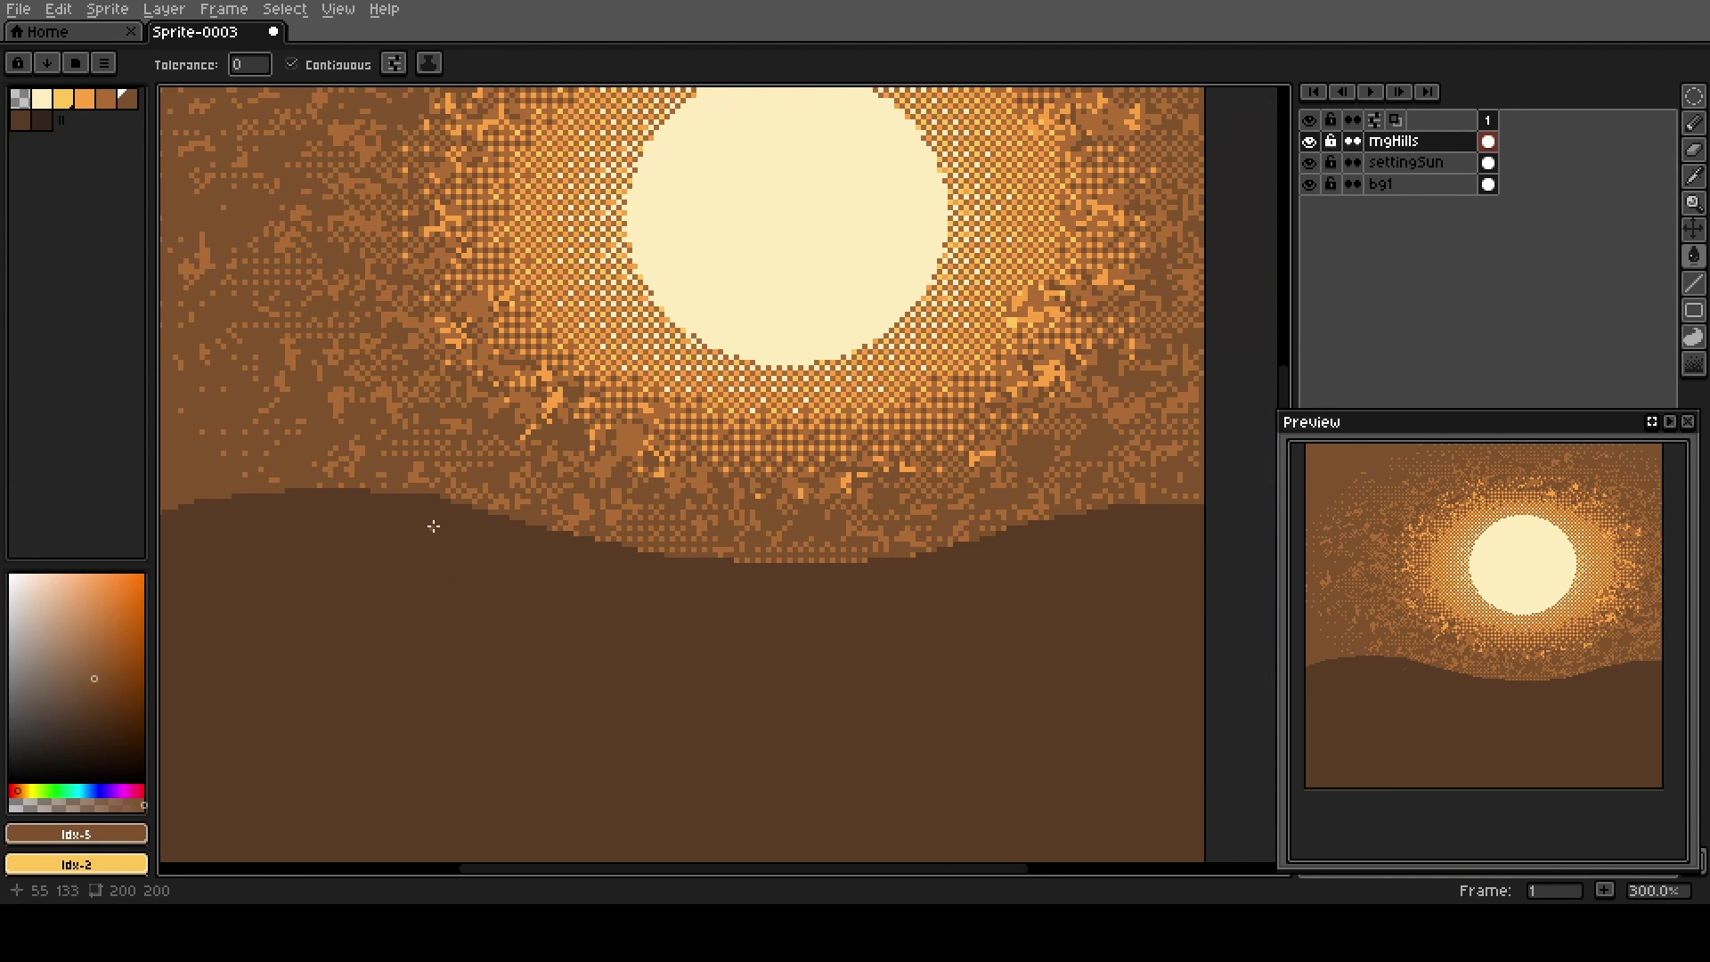
{"action": "key", "text": "b"}
{"action": "scroll", "coordinate": [446, 506], "scroll_direction": "up", "scroll_amount": 3}
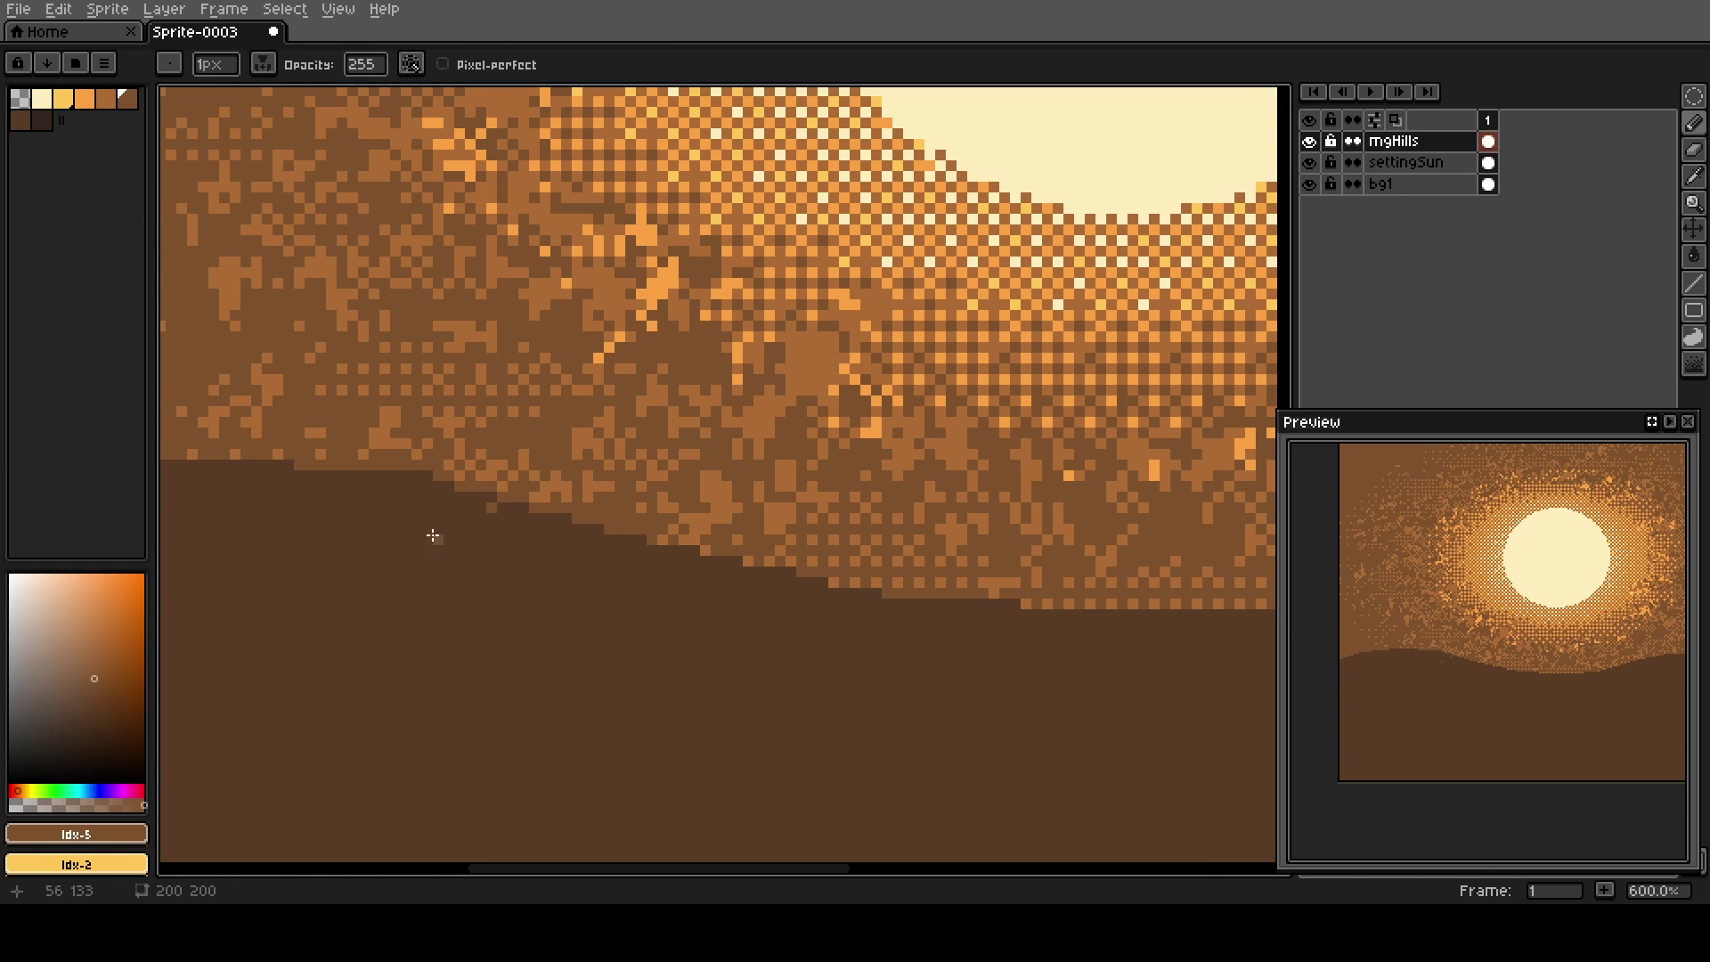
{"action": "key", "text": "m"}
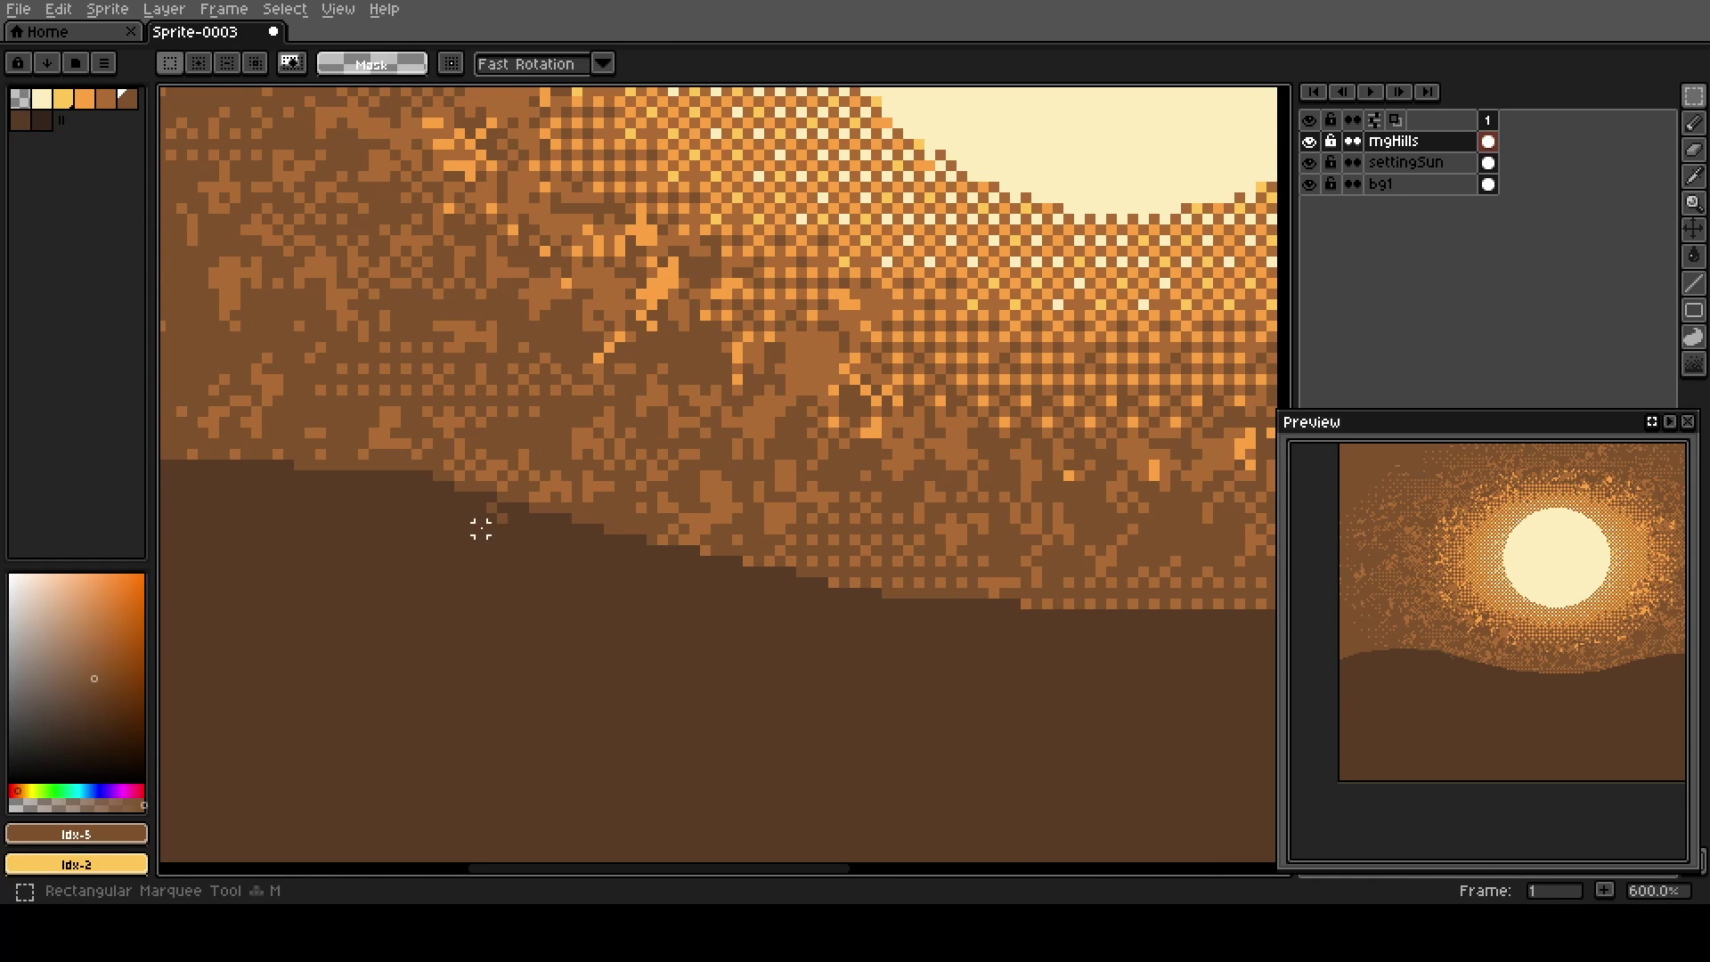
{"action": "left_click_drag", "start_coordinate": [490, 514], "coordinate": [507, 525]}
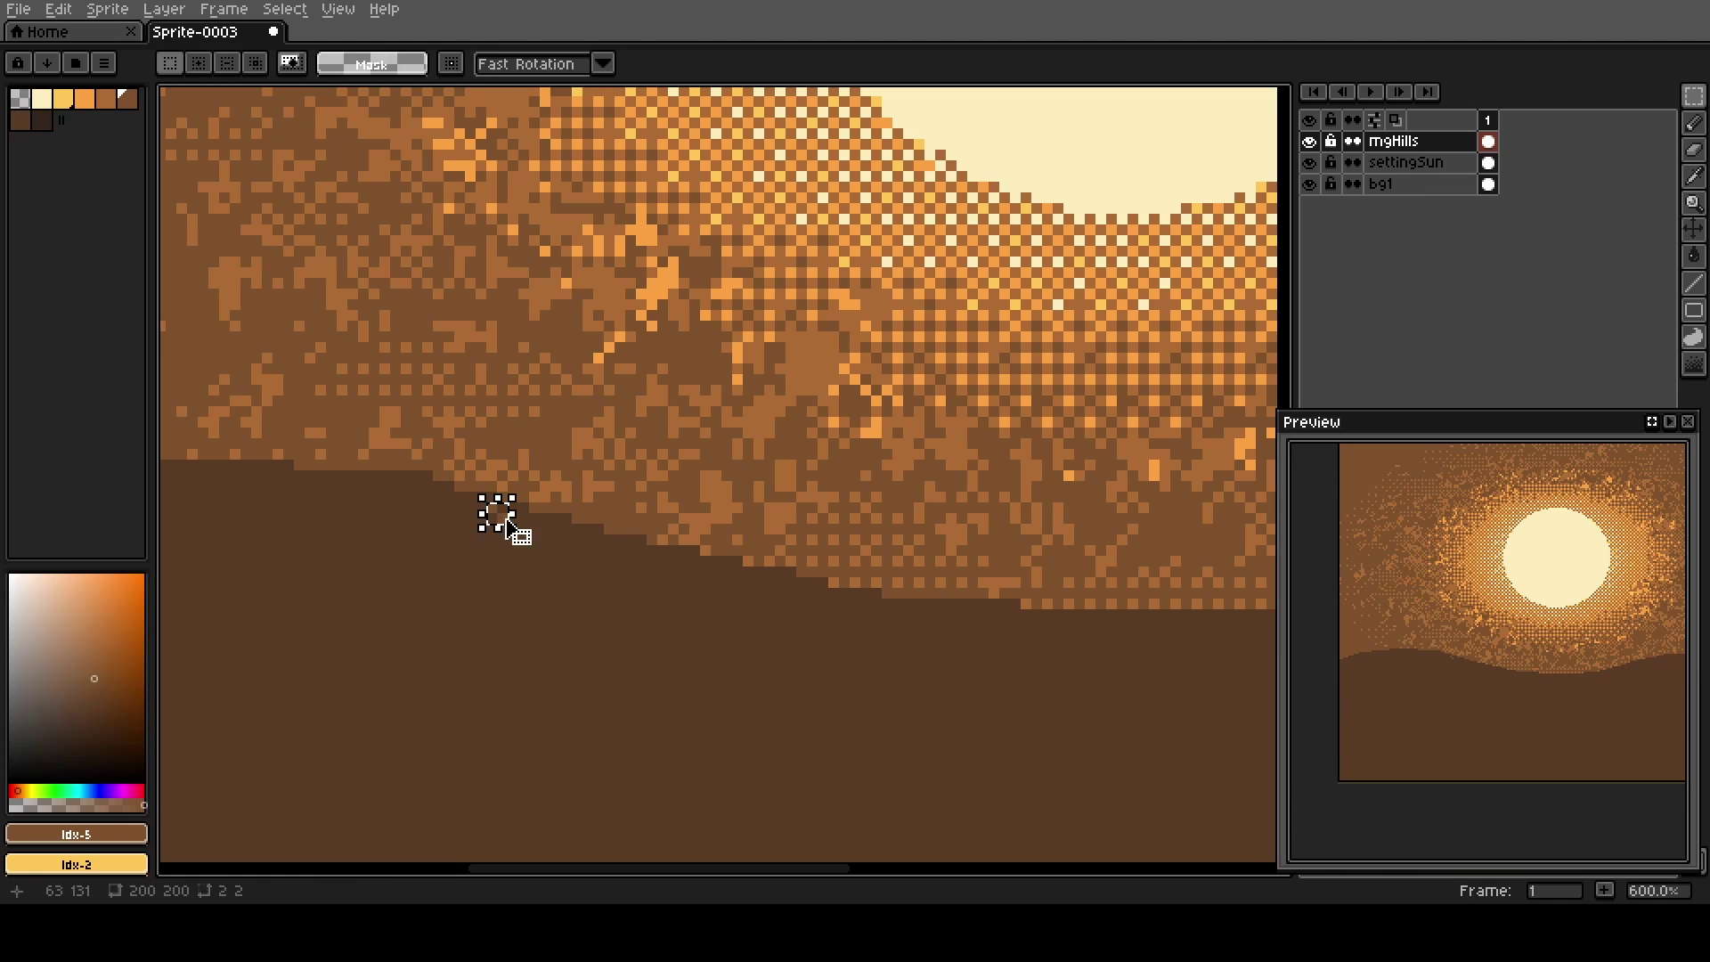
{"action": "scroll", "coordinate": [448, 582], "scroll_direction": "up", "scroll_amount": 5}
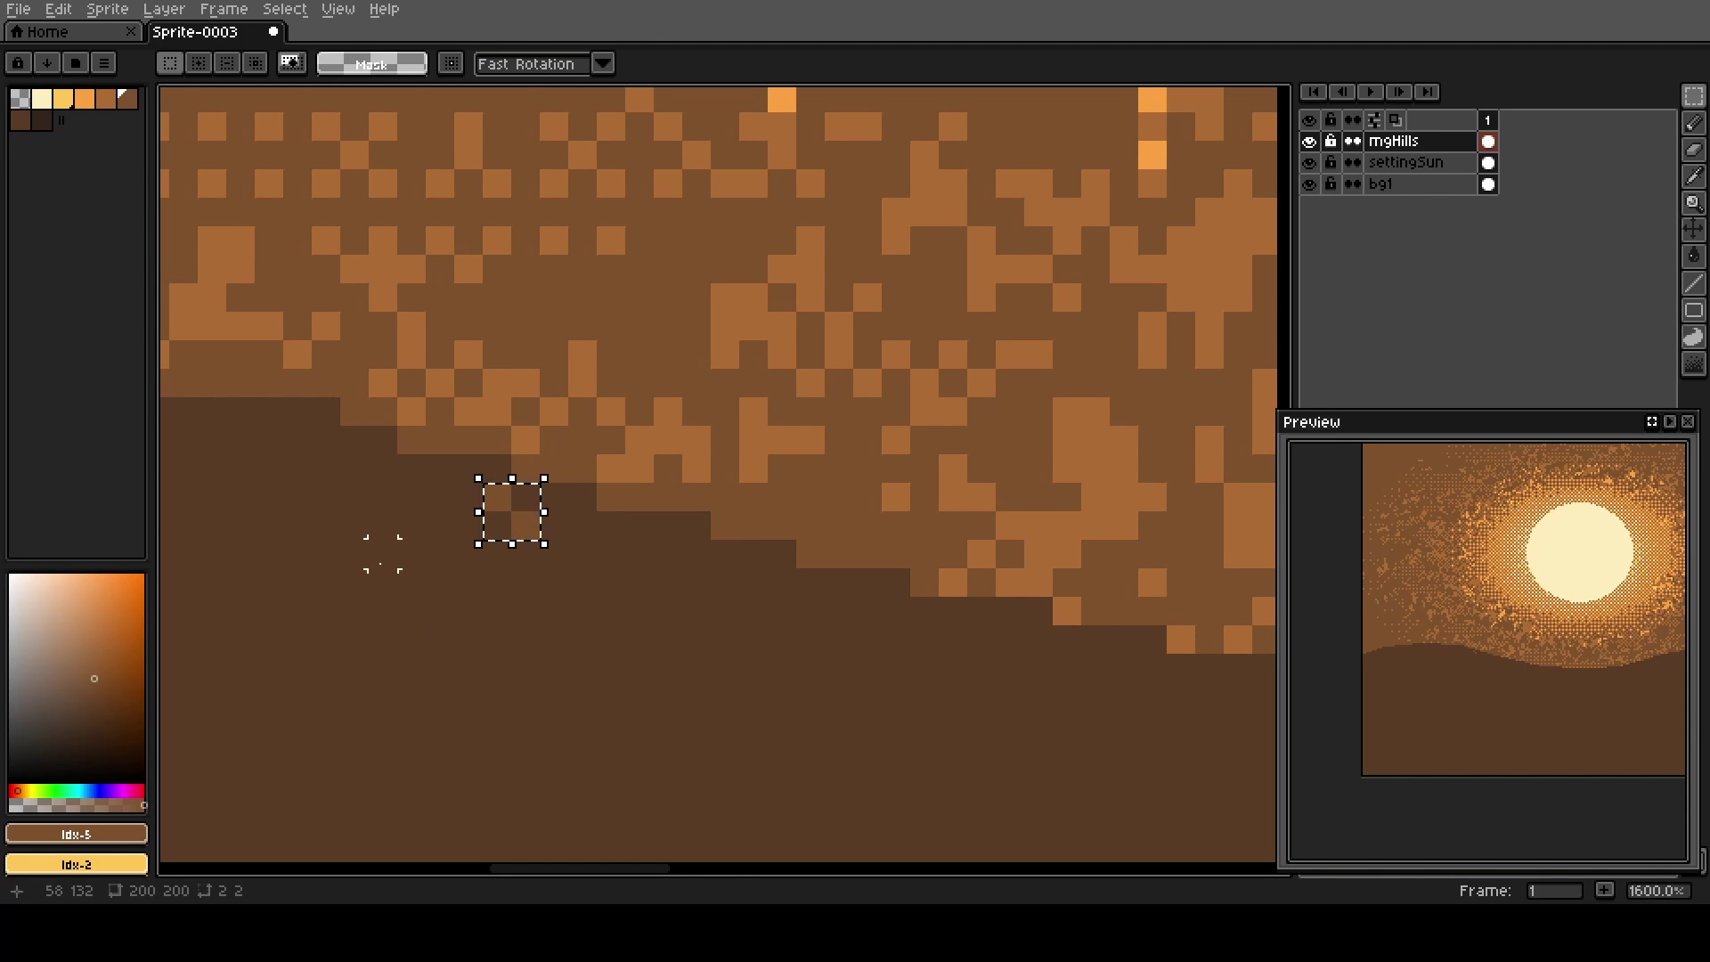
{"action": "key", "text": "ctrl+d"}
{"action": "key", "text": "b"}
Select the hill shape and paint Idx-5 checker shading with the pattern brush along both slopes and across the valley beneath the sun.
{"action": "scroll", "coordinate": [451, 602], "scroll_direction": "down", "scroll_amount": 4}
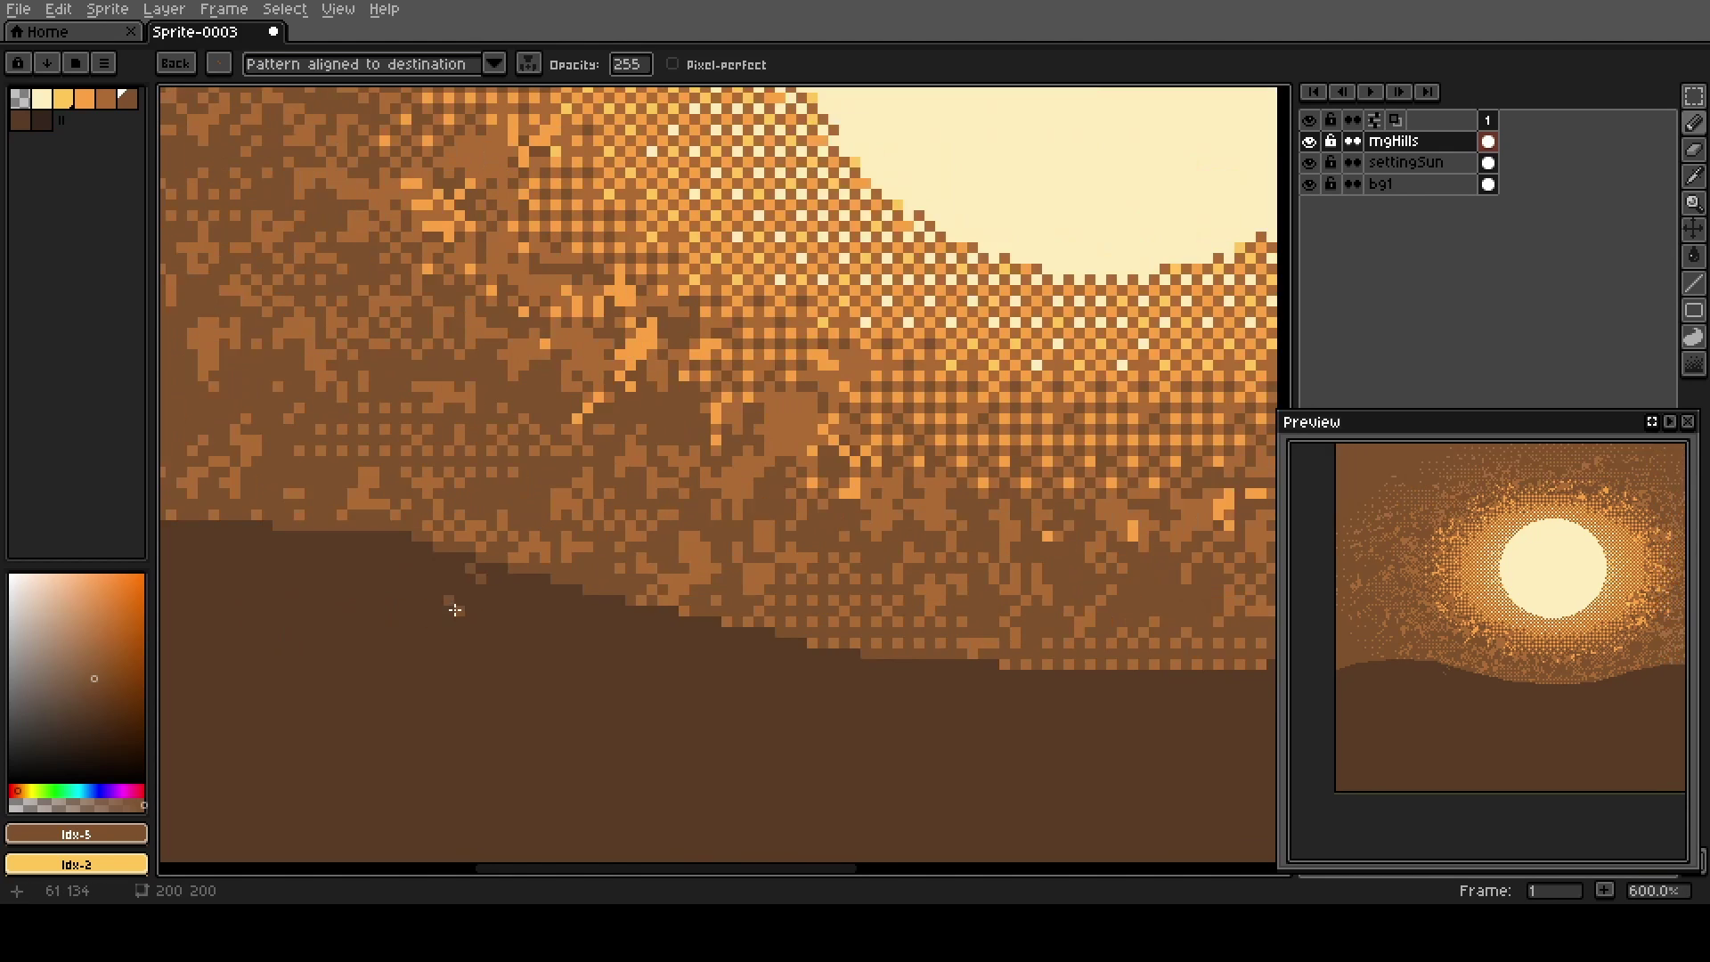
{"action": "scroll", "coordinate": [540, 680], "scroll_direction": "down", "scroll_amount": 3}
{"action": "scroll", "coordinate": [510, 686], "scroll_direction": "up", "scroll_amount": 1}
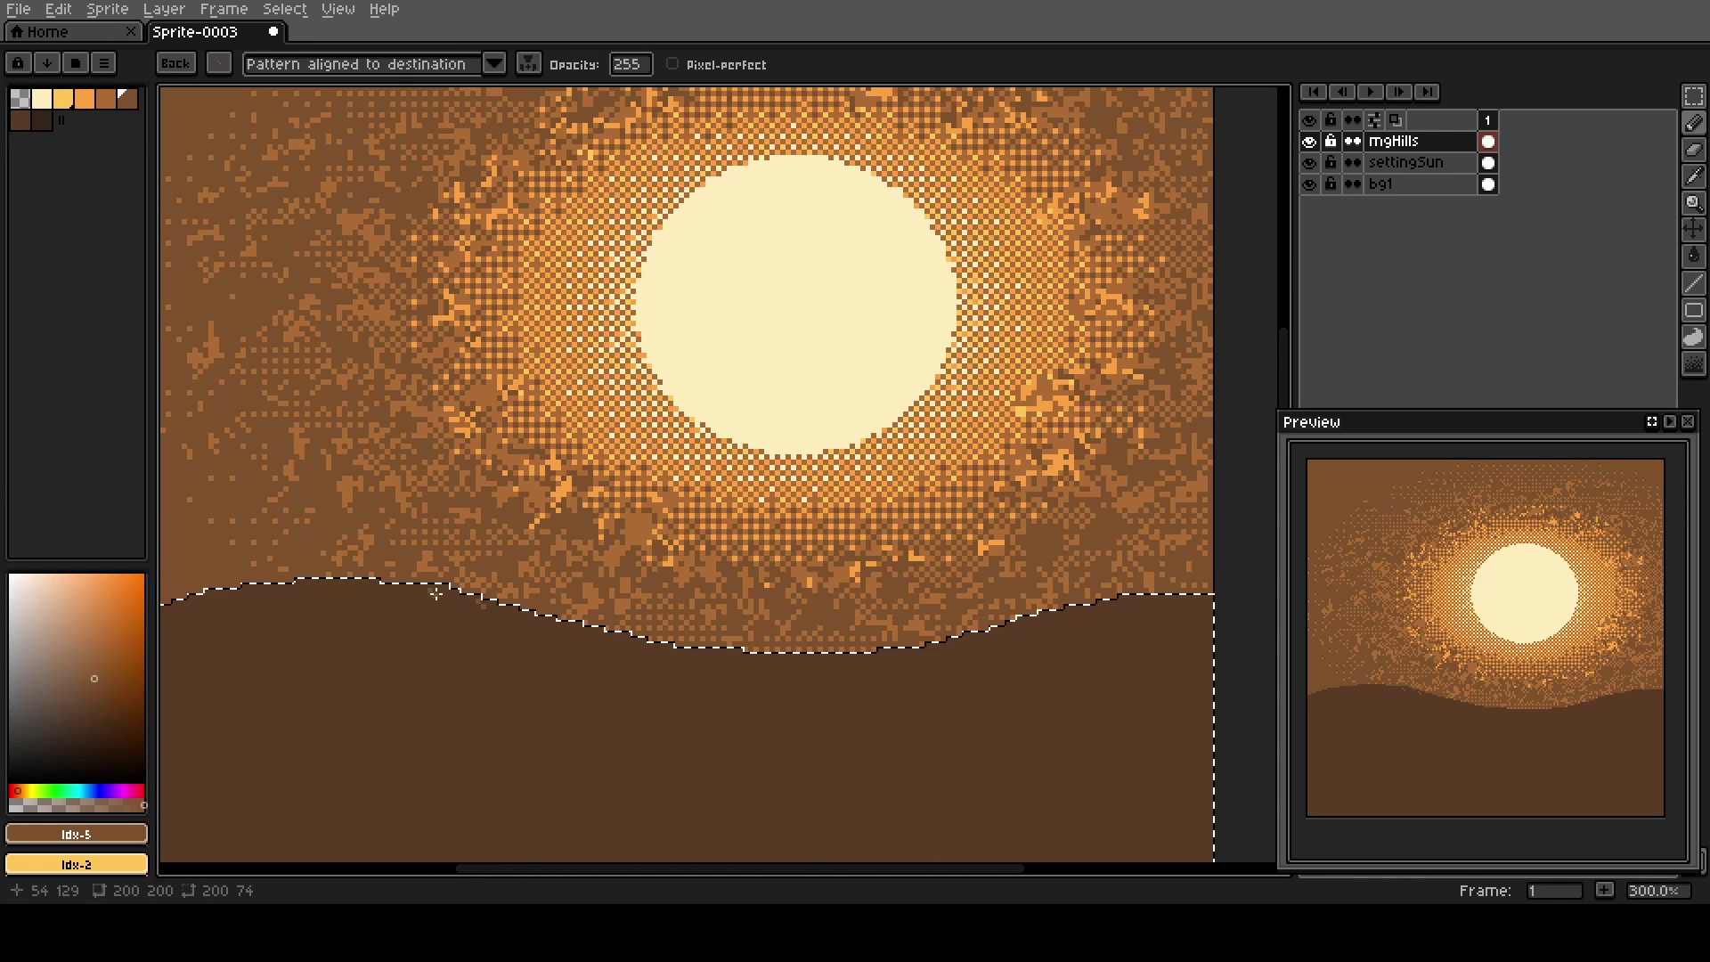
{"action": "mouse_move", "coordinate": [469, 601]}
{"action": "left_mouse_down"}
{"action": "mouse_move", "coordinate": [679, 709]}
{"action": "mouse_move", "coordinate": [565, 654]}
{"action": "mouse_move", "coordinate": [655, 662]}
{"action": "left_mouse_up"}
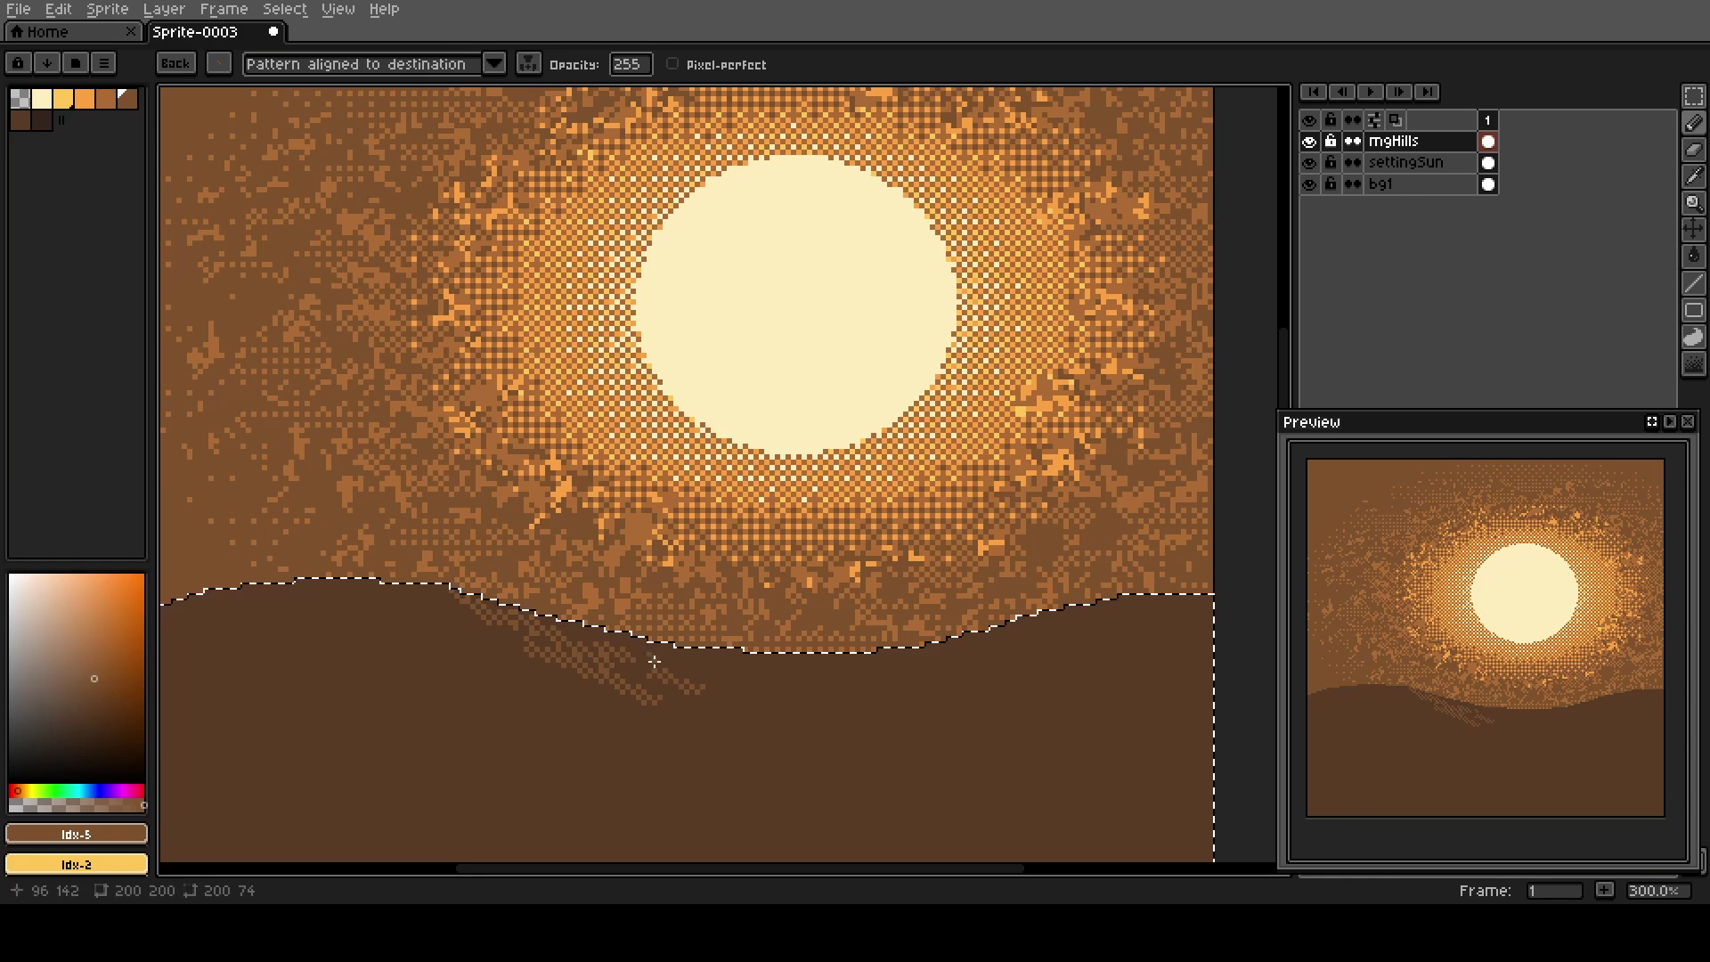
{"action": "mouse_move", "coordinate": [561, 697]}
{"action": "left_mouse_down"}
{"action": "mouse_move", "coordinate": [376, 583]}
{"action": "mouse_move", "coordinate": [568, 704]}
{"action": "left_mouse_up"}
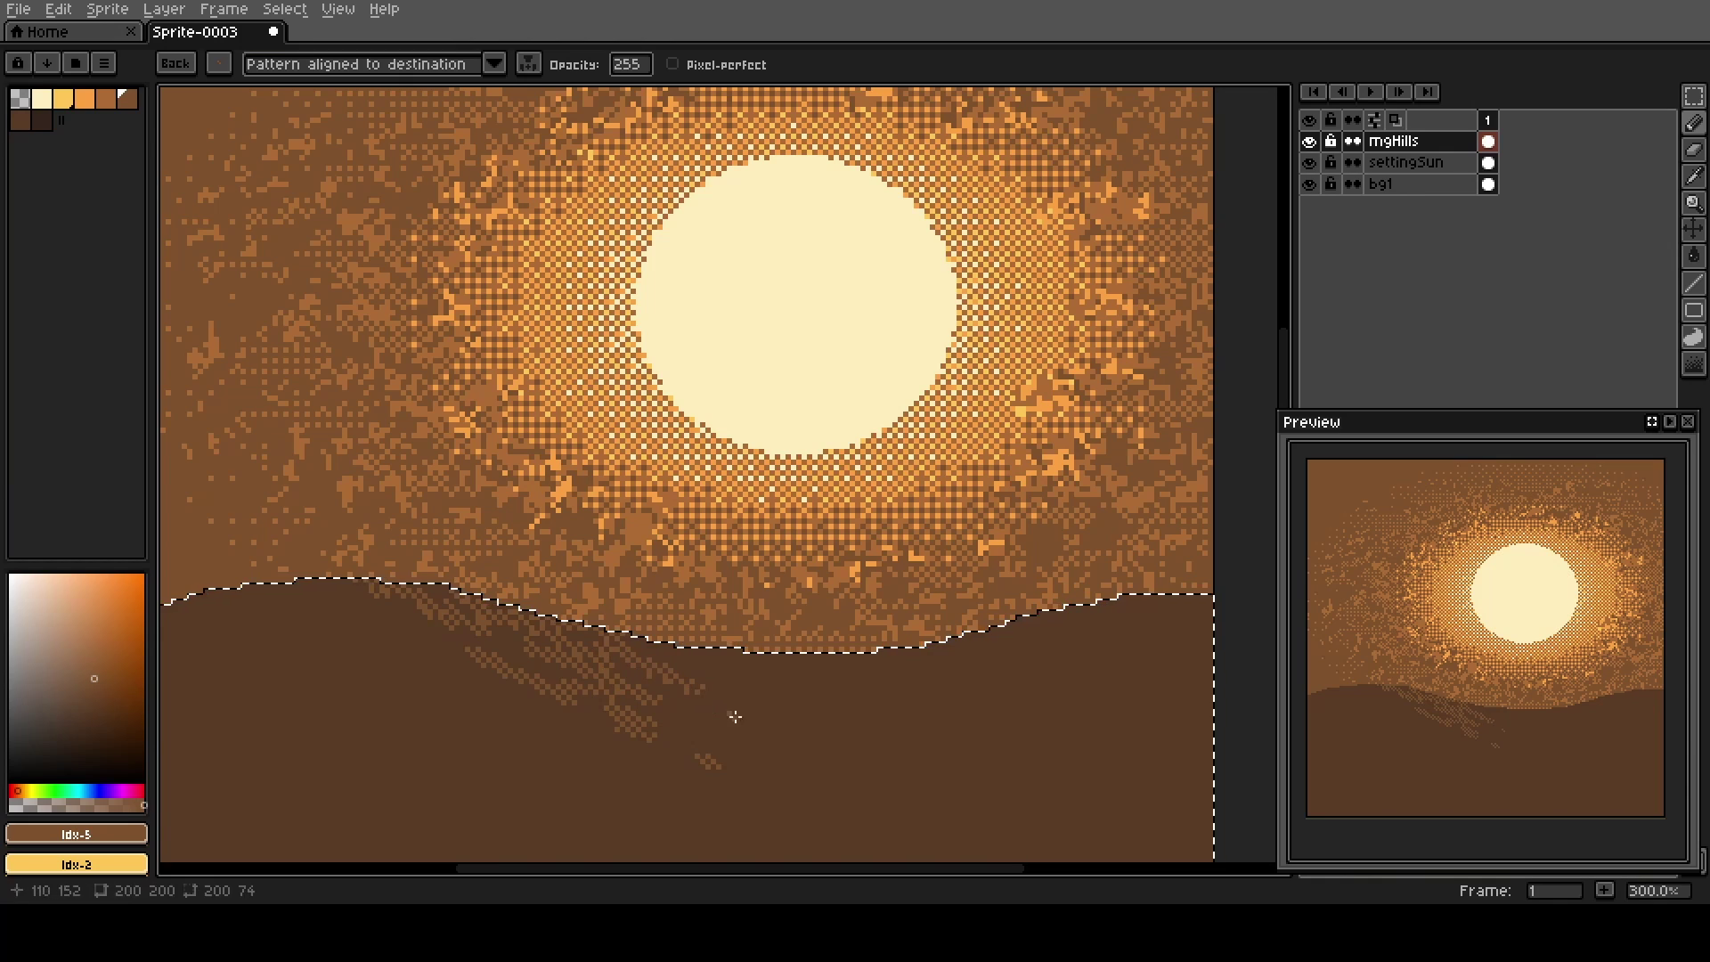
{"action": "left_click_drag", "start_coordinate": [676, 677], "coordinate": [792, 739]}
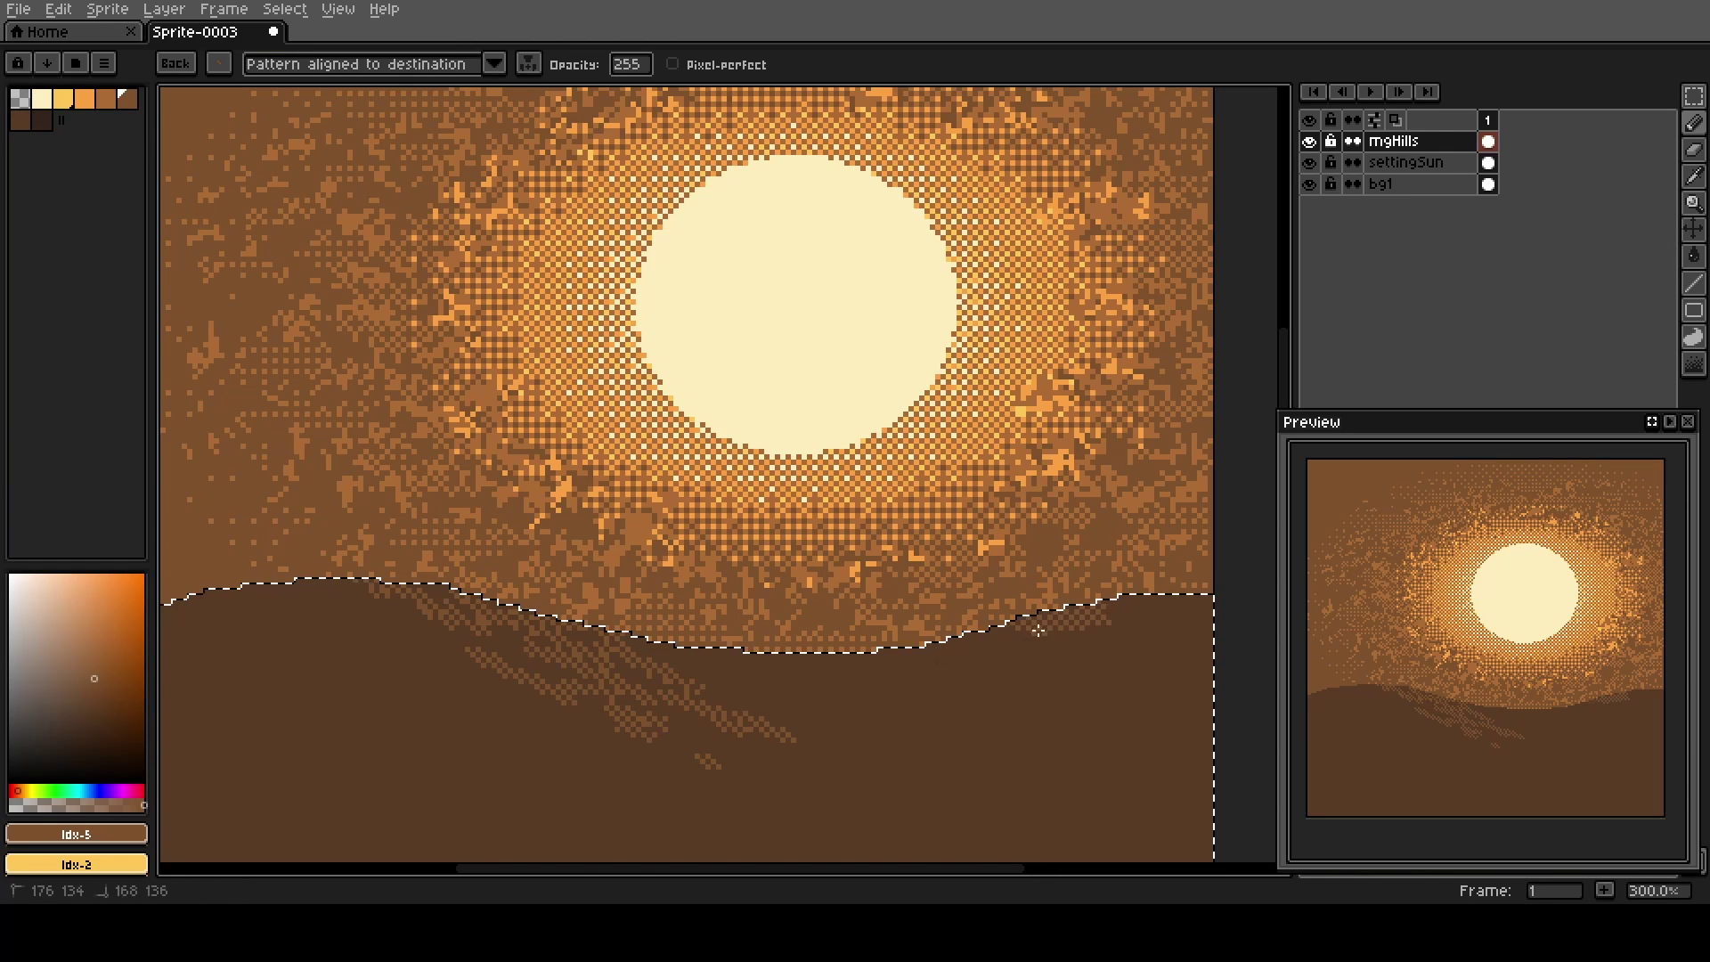
{"action": "mouse_move", "coordinate": [1033, 626]}
{"action": "left_mouse_down"}
{"action": "mouse_move", "coordinate": [867, 683]}
{"action": "mouse_move", "coordinate": [1011, 671]}
{"action": "left_mouse_up"}
{"action": "left_click_drag", "start_coordinate": [1038, 670], "coordinate": [1099, 674]}
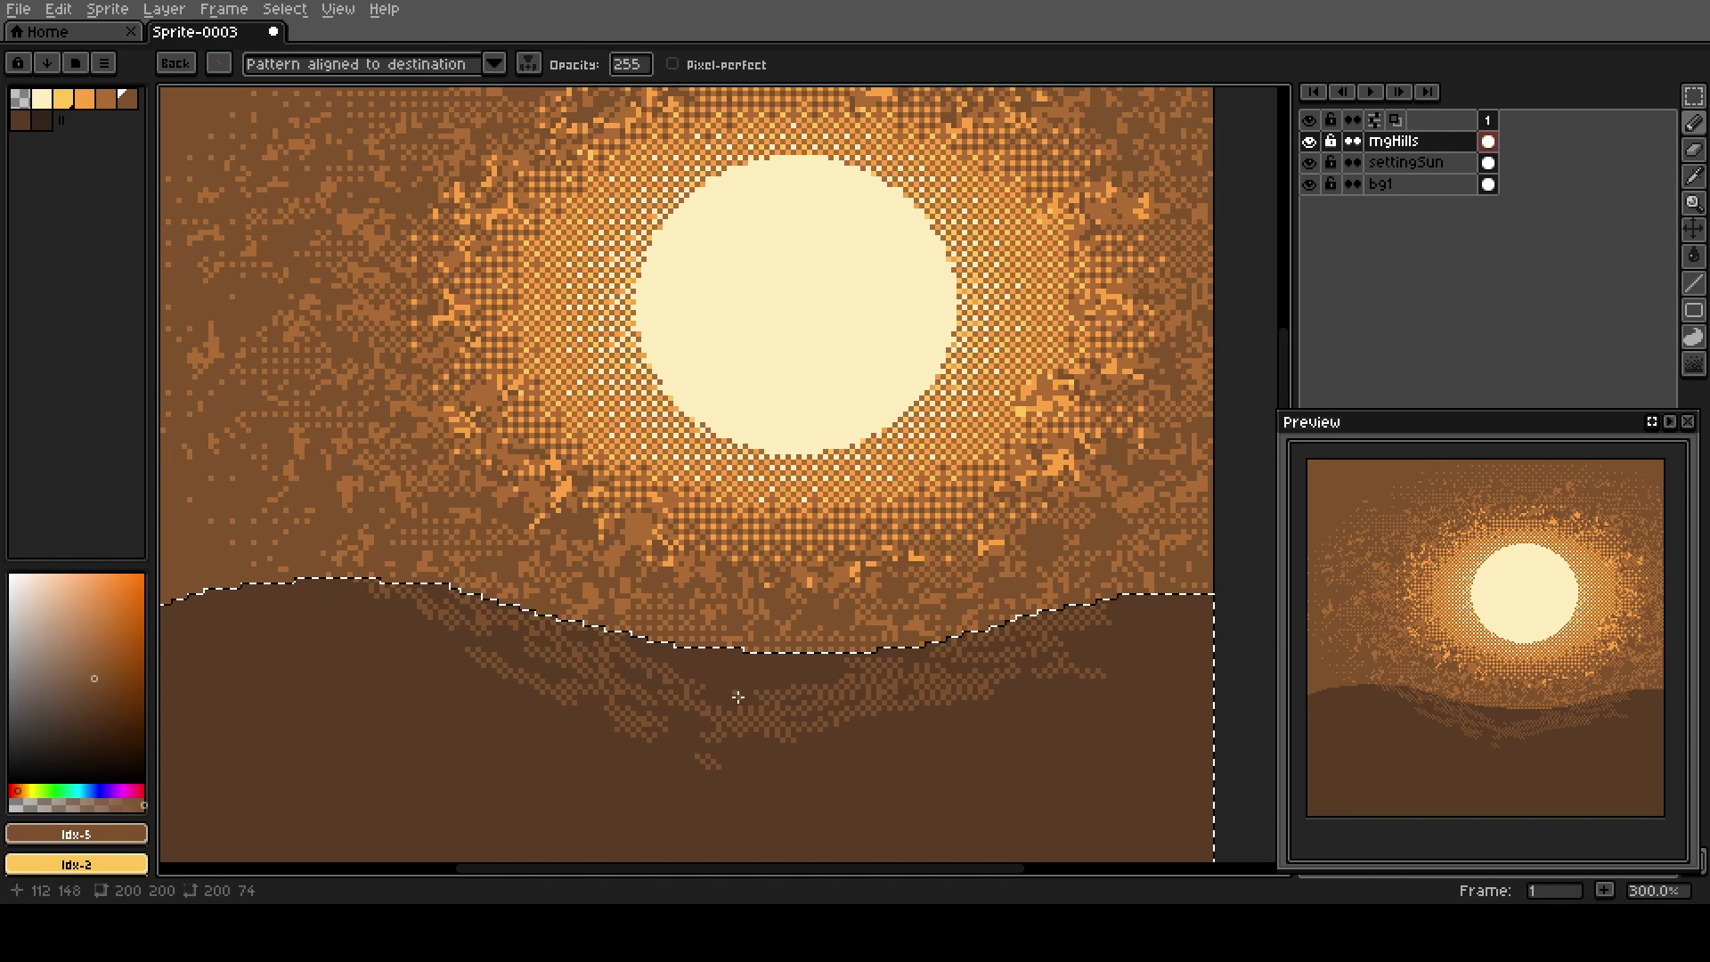
{"action": "mouse_move", "coordinate": [737, 697]}
{"action": "left_mouse_down"}
{"action": "mouse_move", "coordinate": [759, 698]}
{"action": "mouse_move", "coordinate": [614, 700]}
{"action": "left_mouse_up"}
{"action": "left_click_drag", "start_coordinate": [591, 692], "coordinate": [472, 630]}
{"action": "left_click_drag", "start_coordinate": [553, 668], "coordinate": [463, 623]}
{"action": "left_click_drag", "start_coordinate": [542, 675], "coordinate": [713, 722]}
{"action": "left_click_drag", "start_coordinate": [784, 722], "coordinate": [1001, 705]}
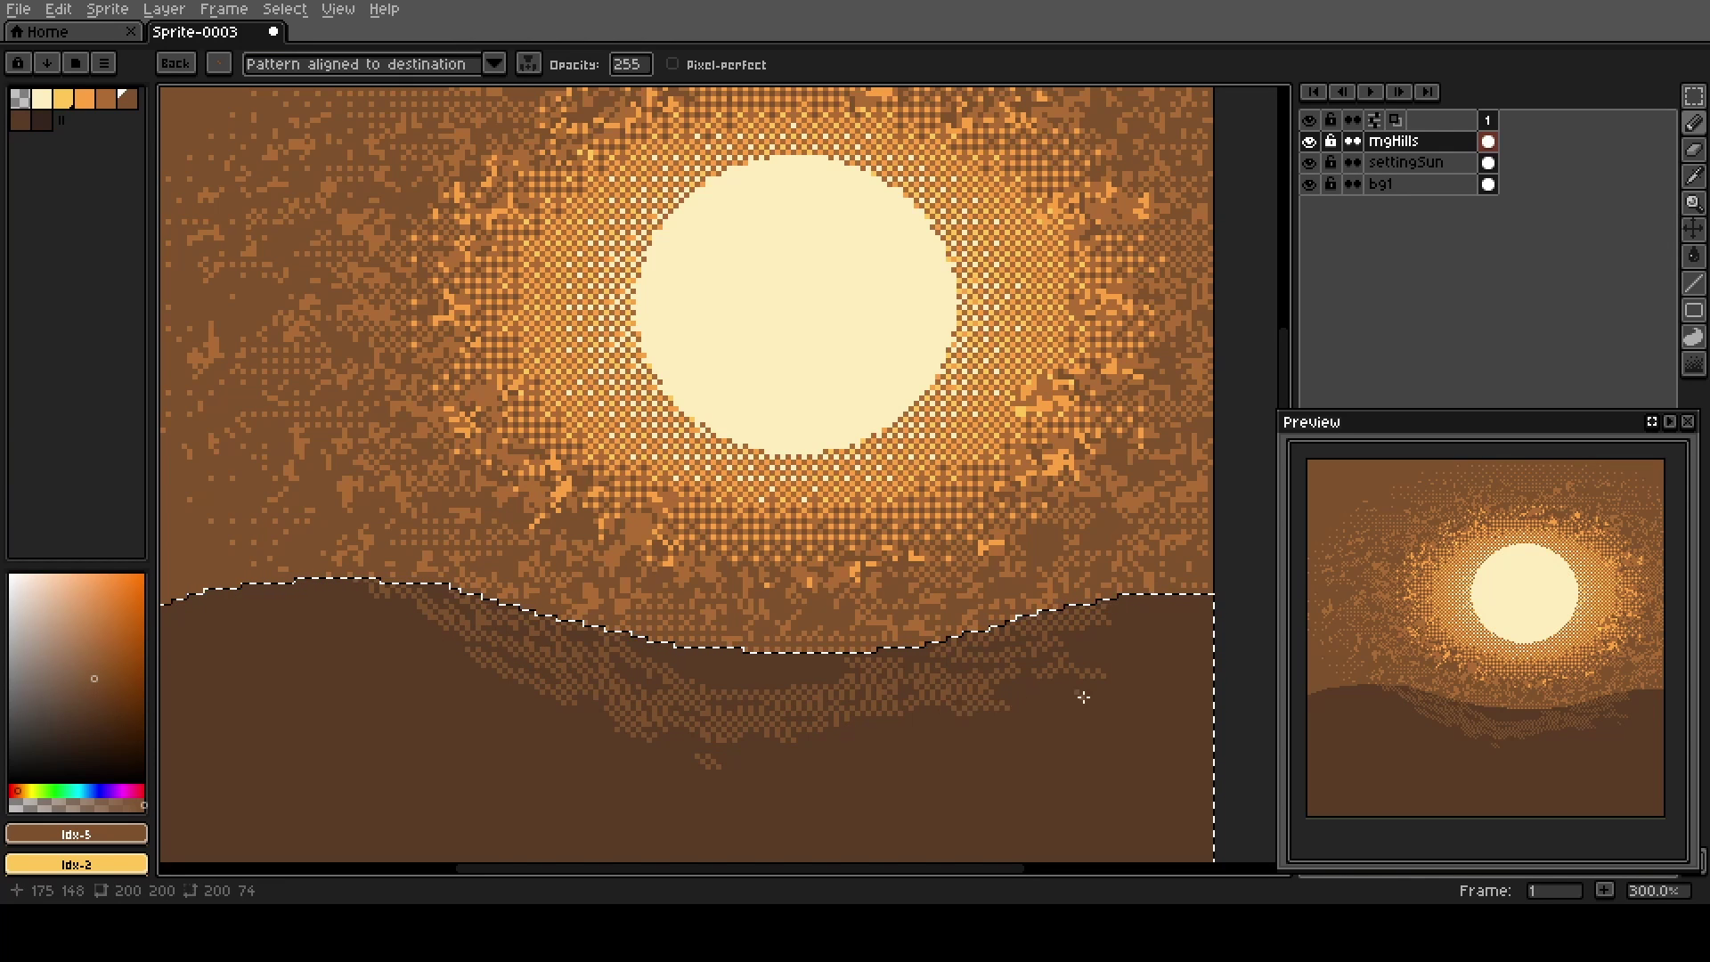
Fill out the Idx-5 checker shading across the valley and up the hill's left slope, and clear the selection.
{"action": "left_click_drag", "start_coordinate": [789, 743], "coordinate": [726, 740]}
{"action": "left_click_drag", "start_coordinate": [553, 700], "coordinate": [463, 660]}
{"action": "left_click_drag", "start_coordinate": [426, 636], "coordinate": [325, 578]}
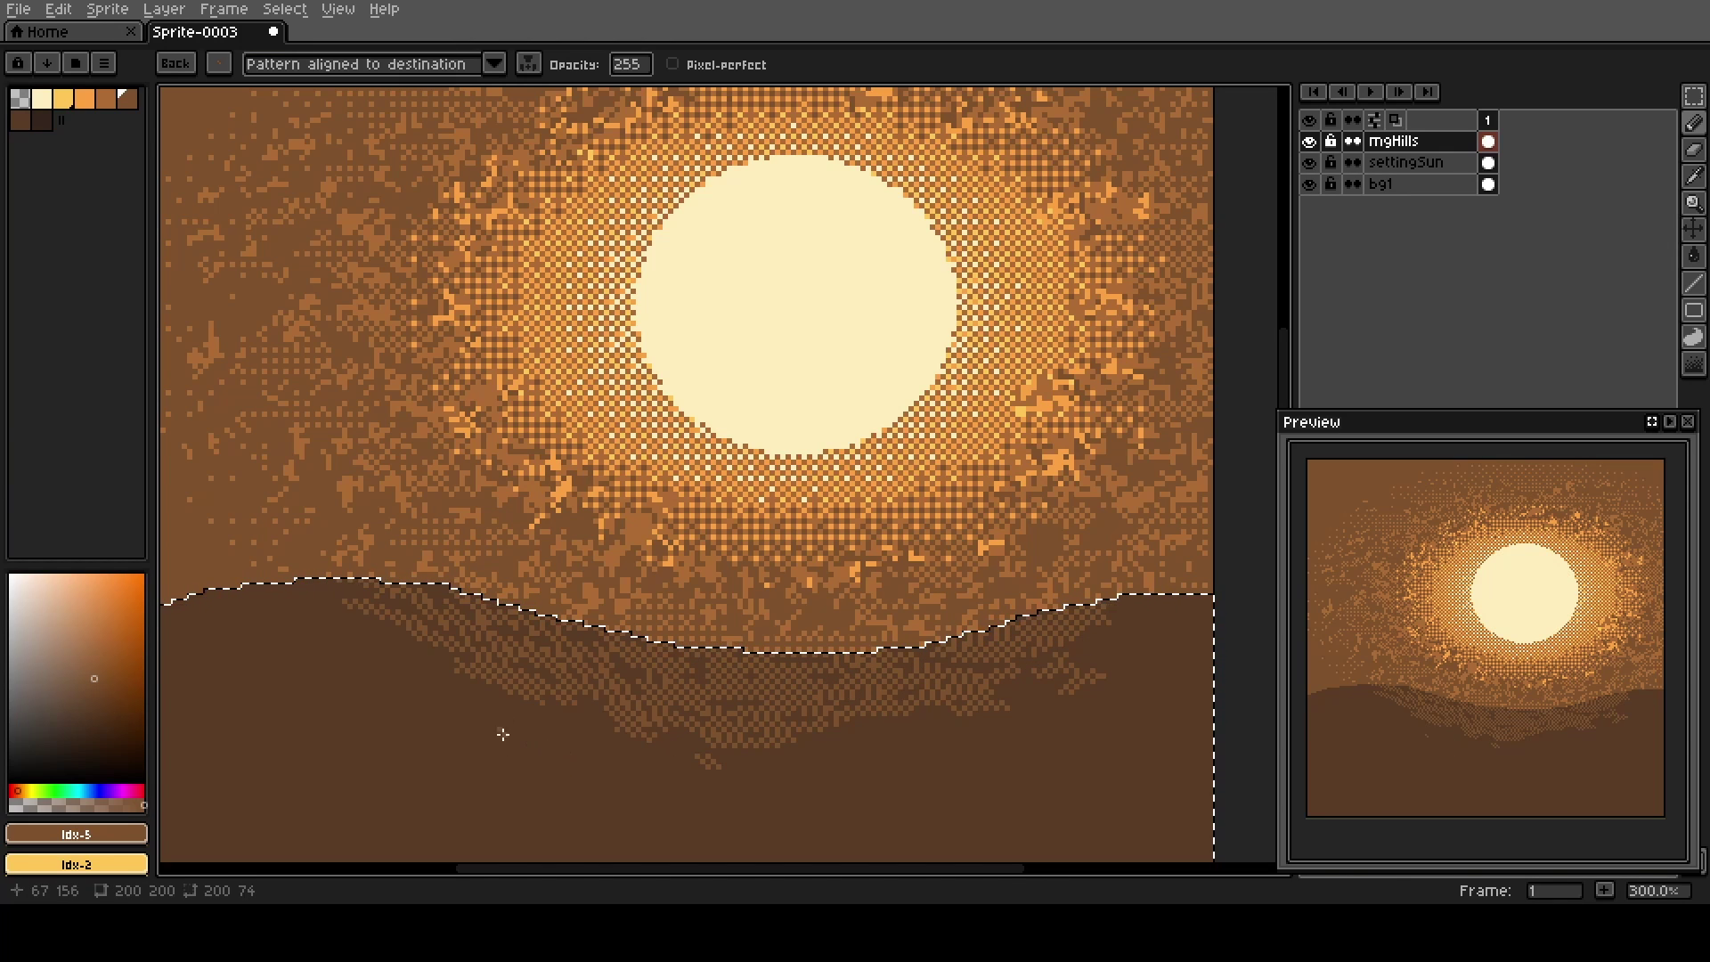
{"action": "key", "text": "v"}
{"action": "key", "text": "ctrl+d"}
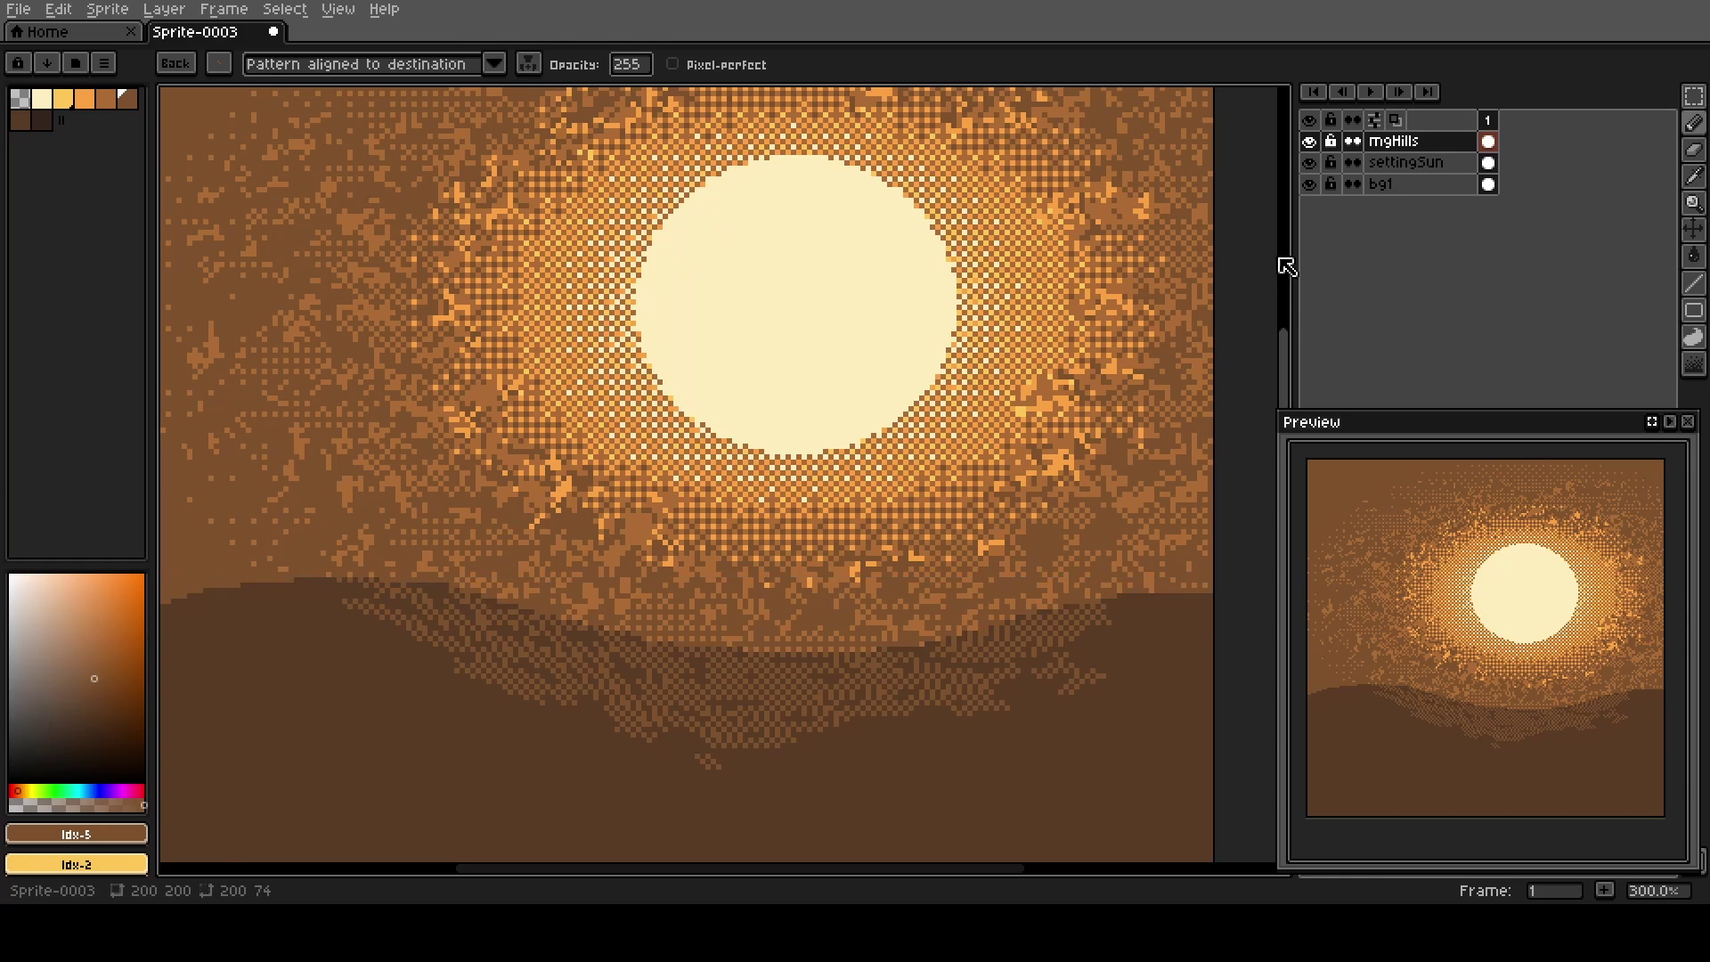
Add a new layer above mgHills and name it fg.
{"action": "left_click", "coordinate": [1393, 142]}
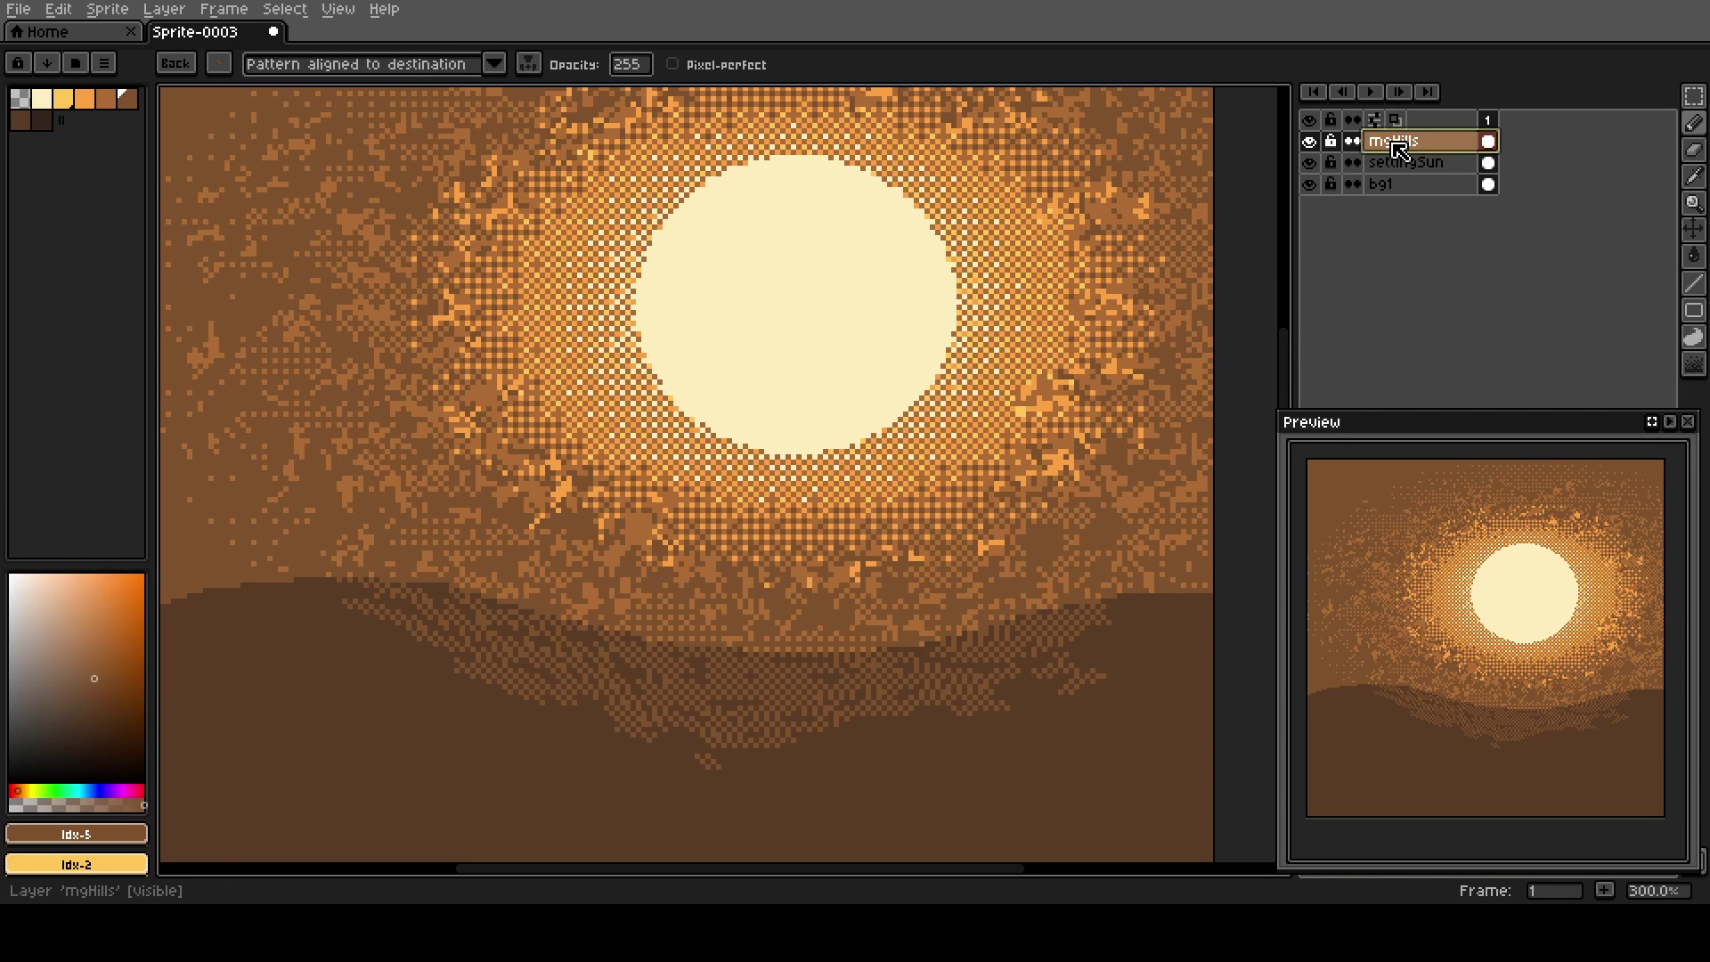
{"action": "key", "text": "shift+n"}
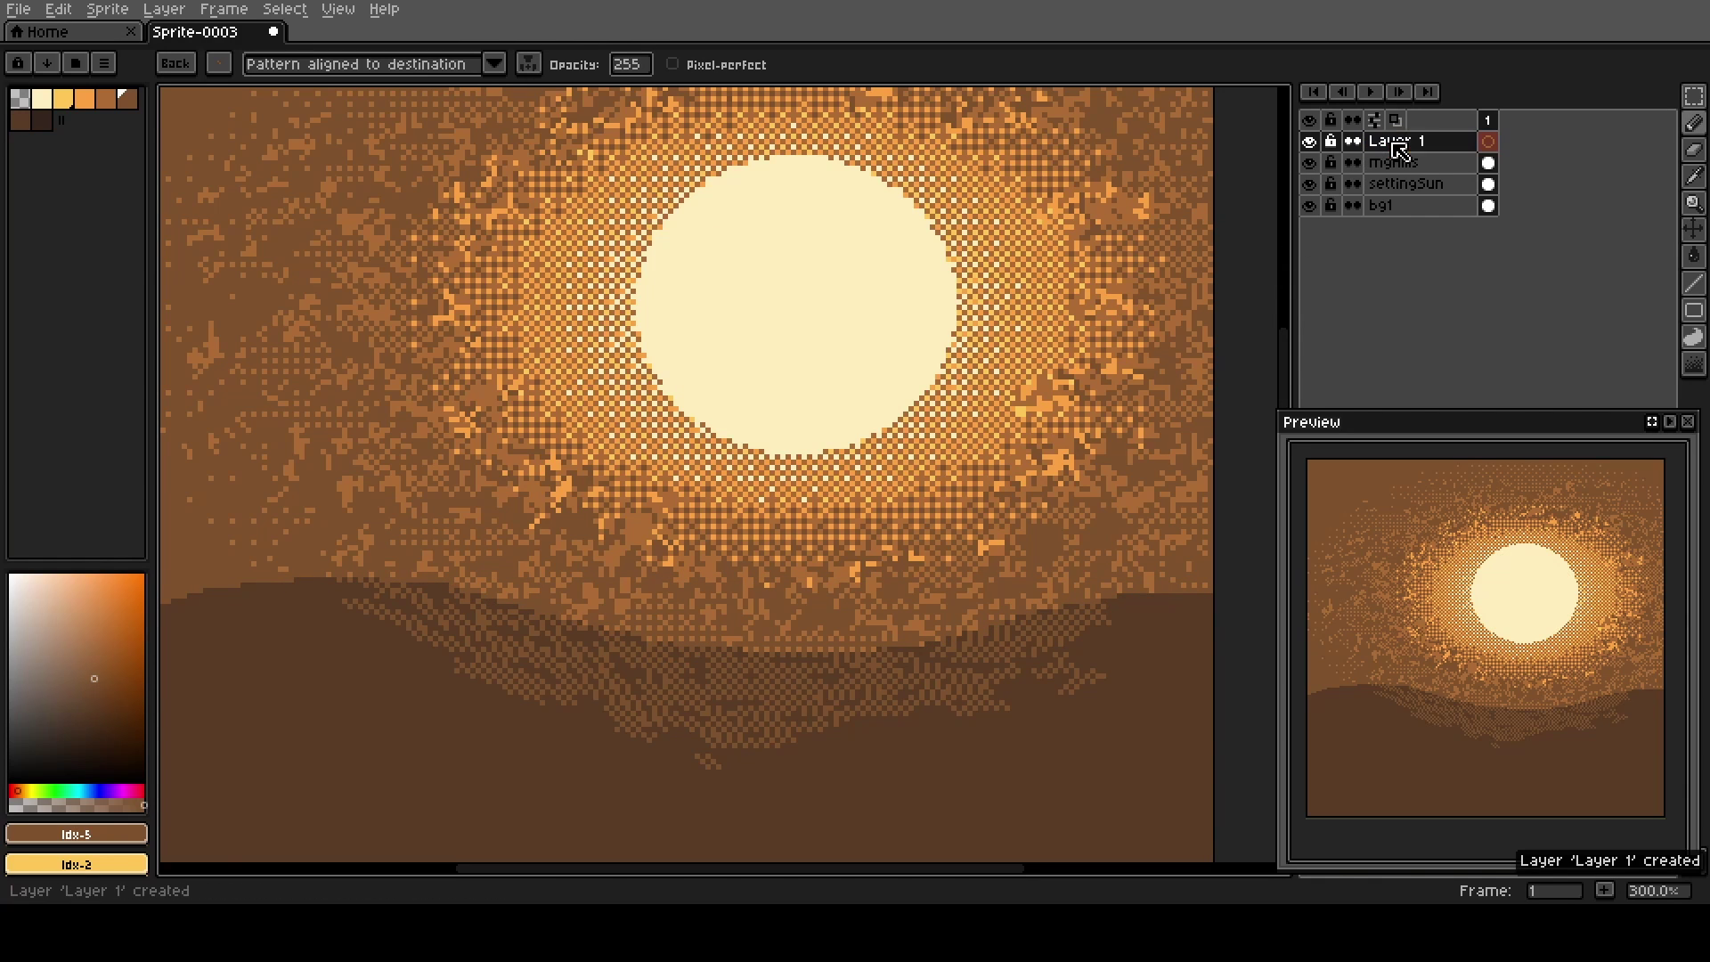
{"action": "double_click", "coordinate": [1398, 143]}
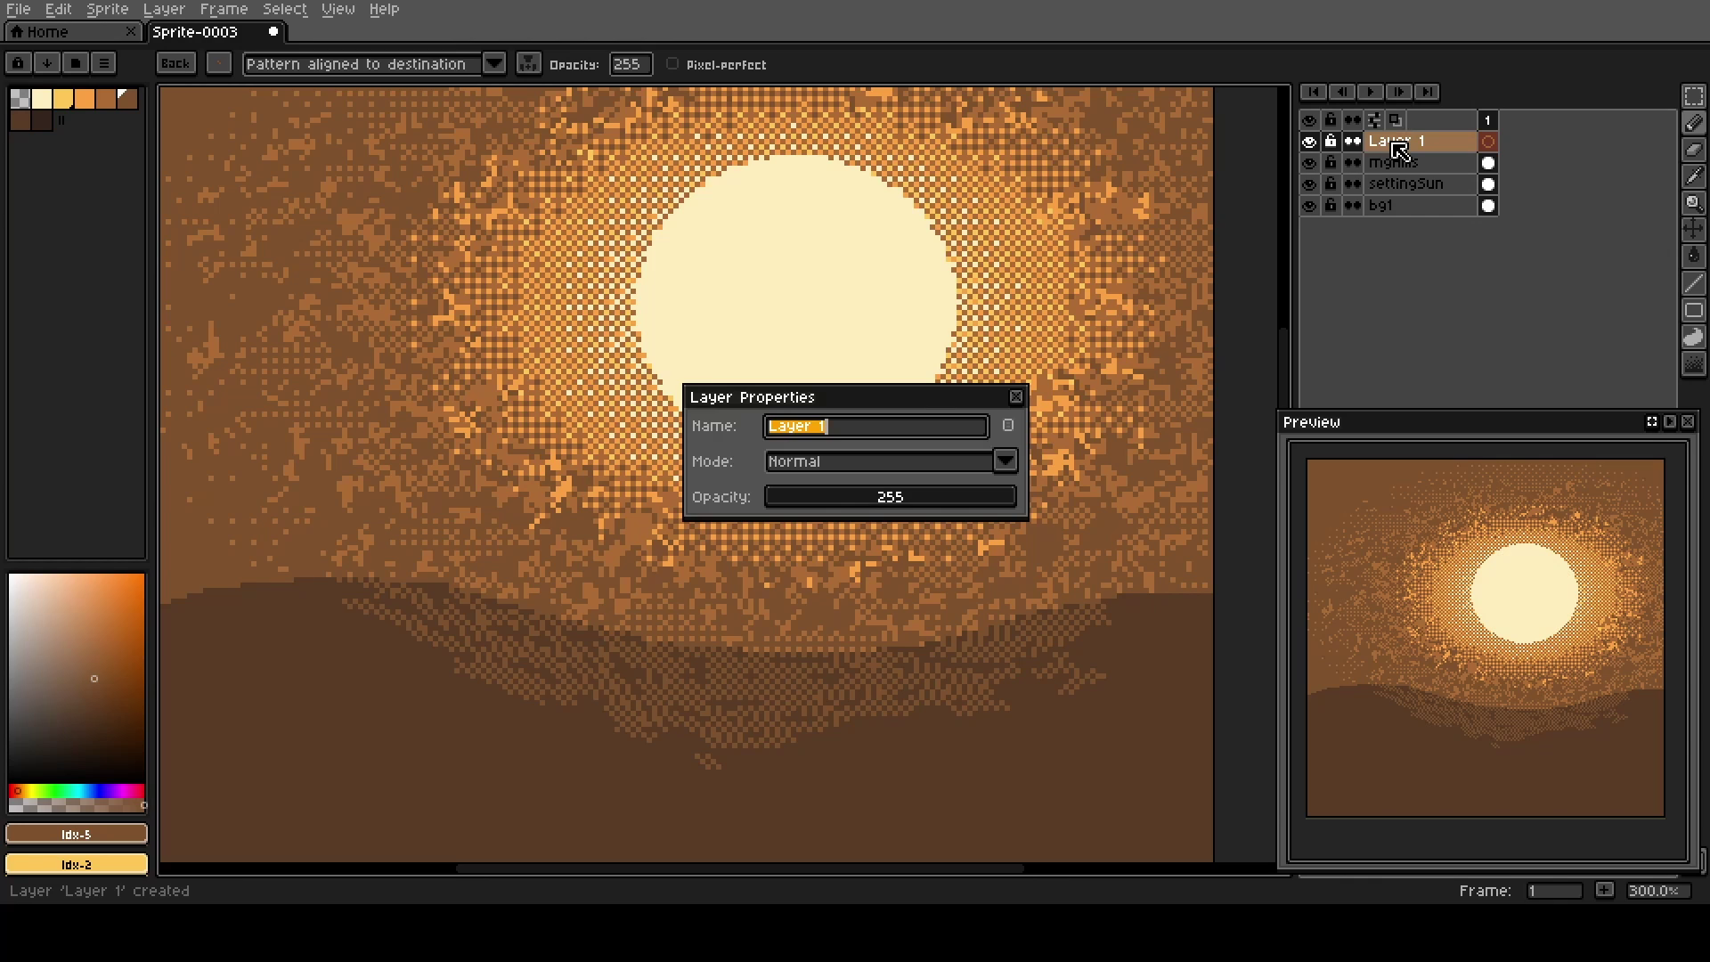
{"action": "type", "text": "fg"}
{"action": "key", "text": "Return"}
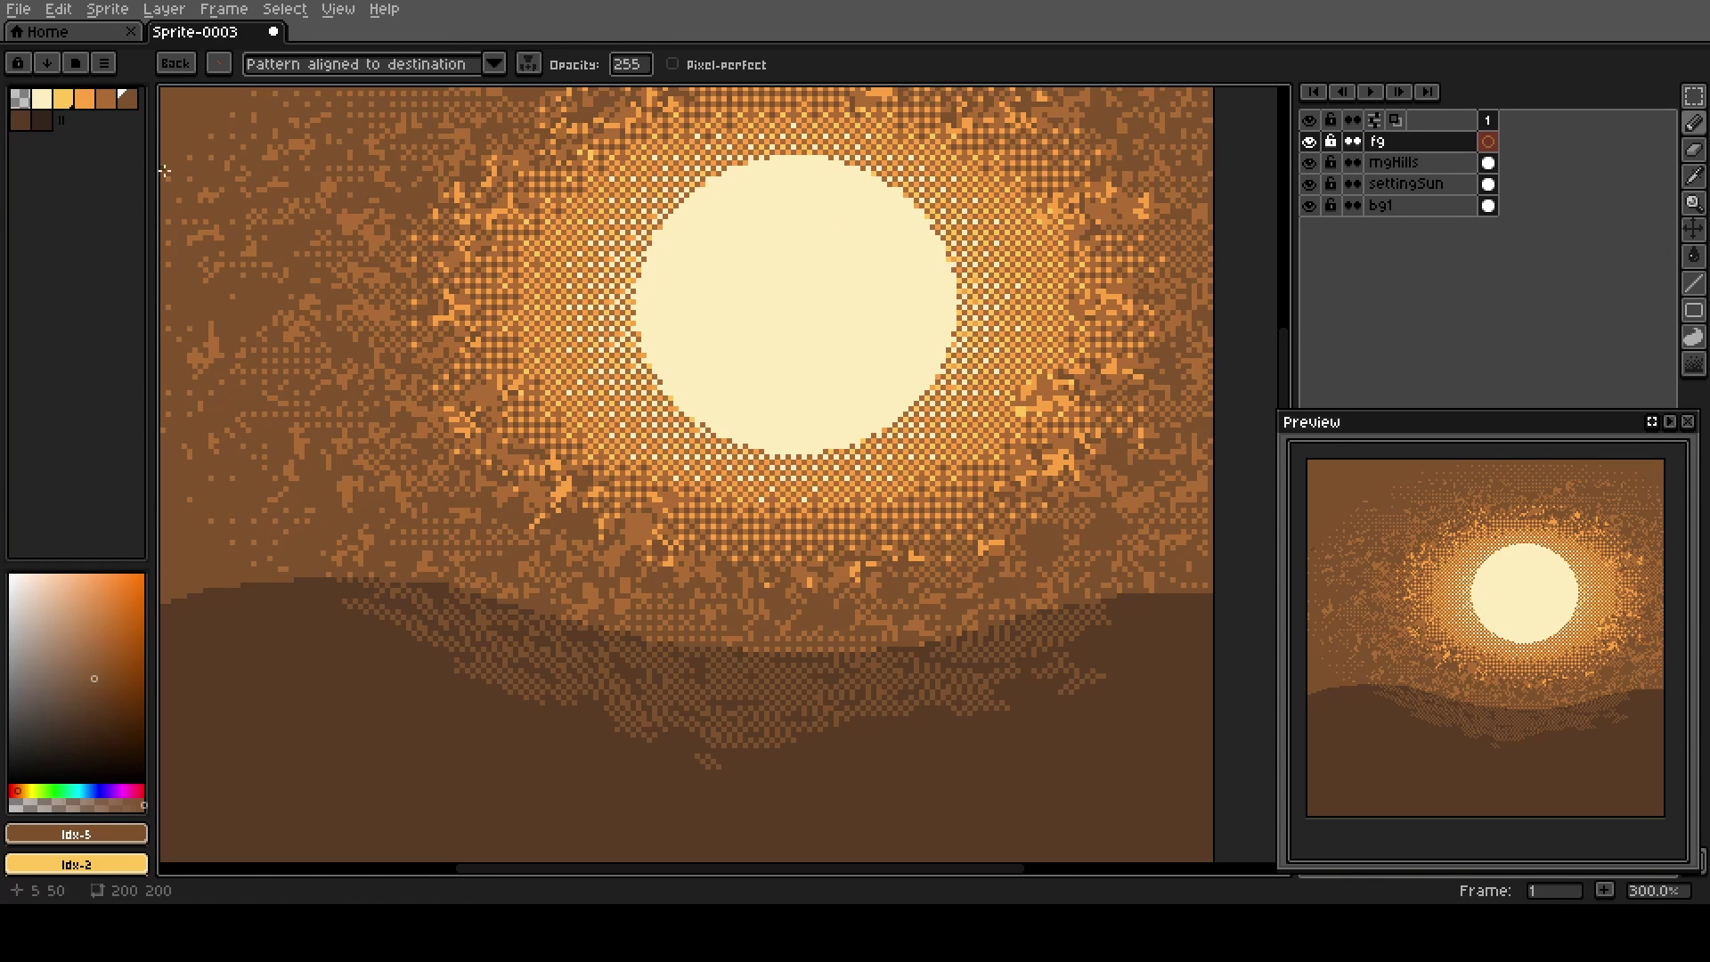
Draw six thin, curved wheat stems in Idx-7 rising from the canvas's lower edge with the 1 px Pencil tool.
{"action": "left_click", "coordinate": [44, 122]}
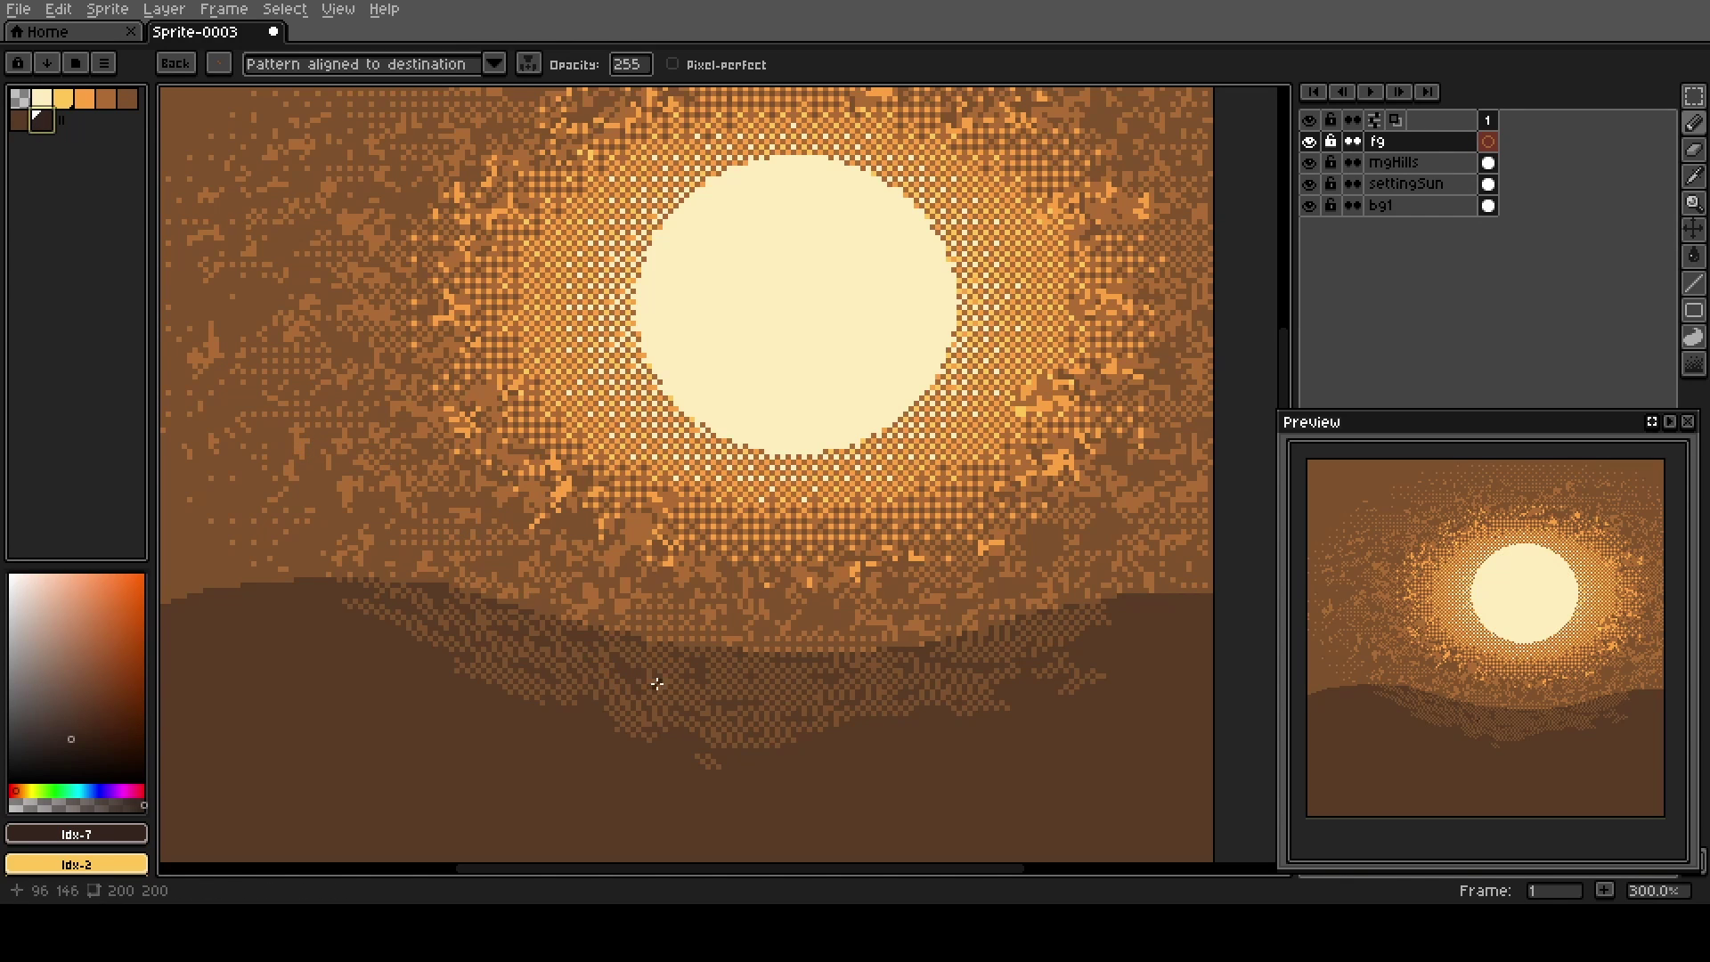
{"action": "left_click", "coordinate": [176, 64]}
{"action": "key", "text": "b"}
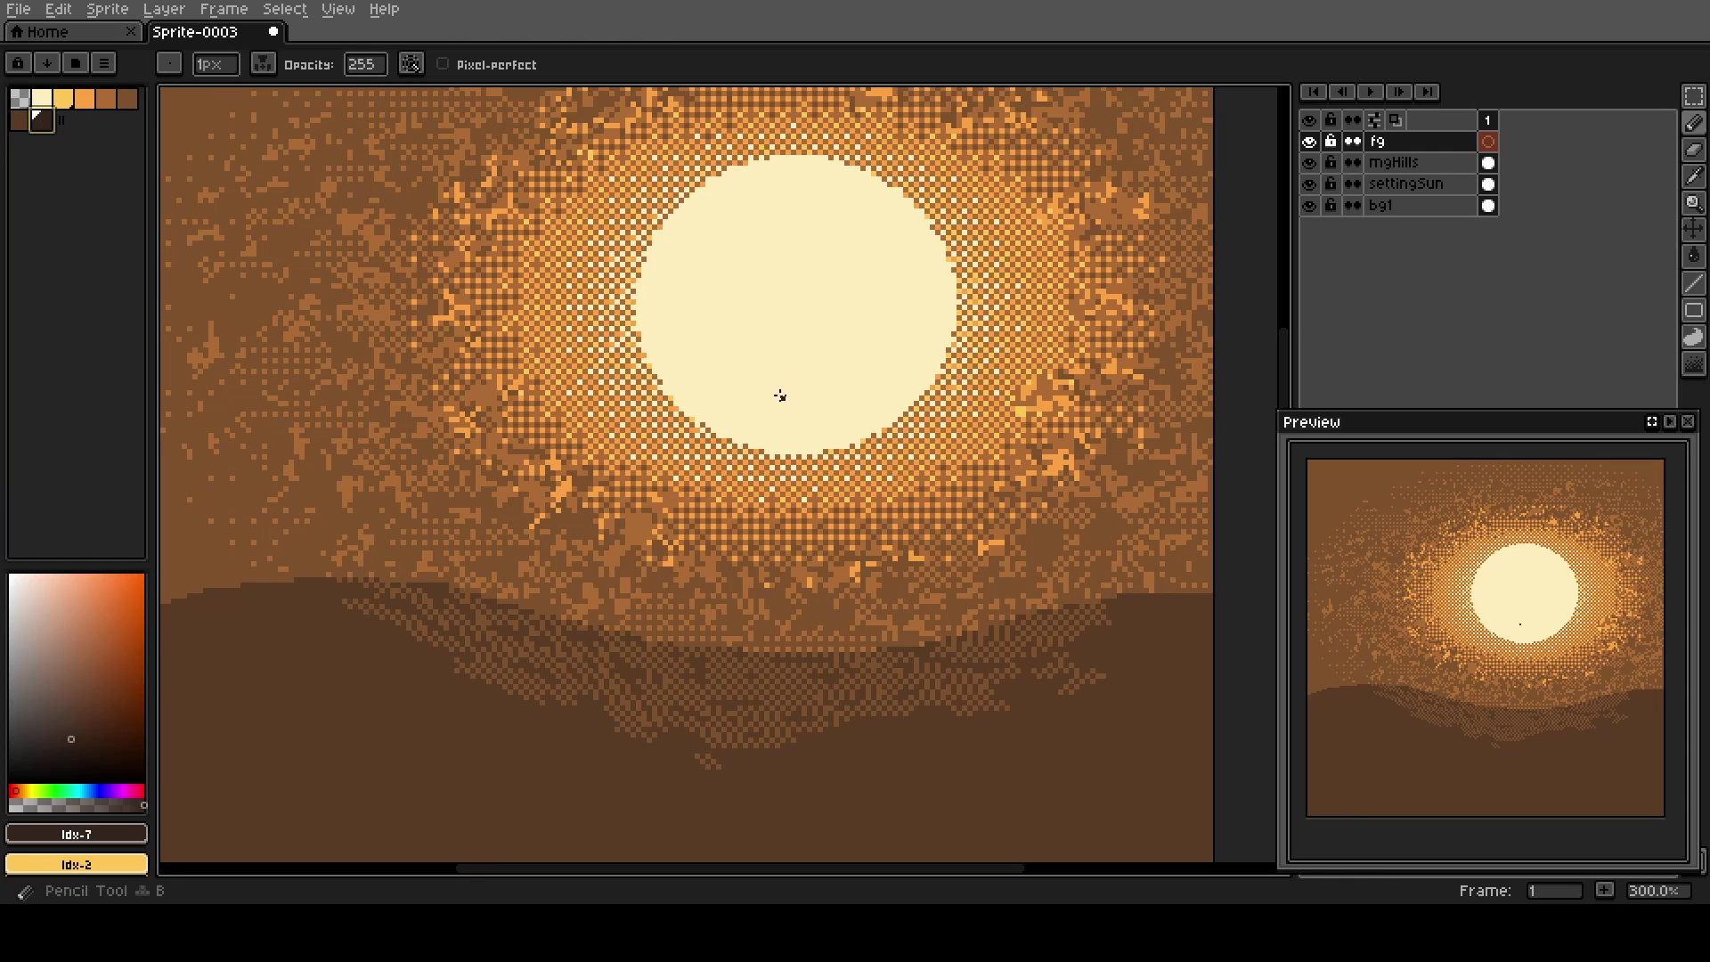
{"action": "scroll", "coordinate": [931, 721], "scroll_direction": "down", "scroll_amount": 1}
{"action": "left_click_drag", "start_coordinate": [901, 779], "coordinate": [912, 714]}
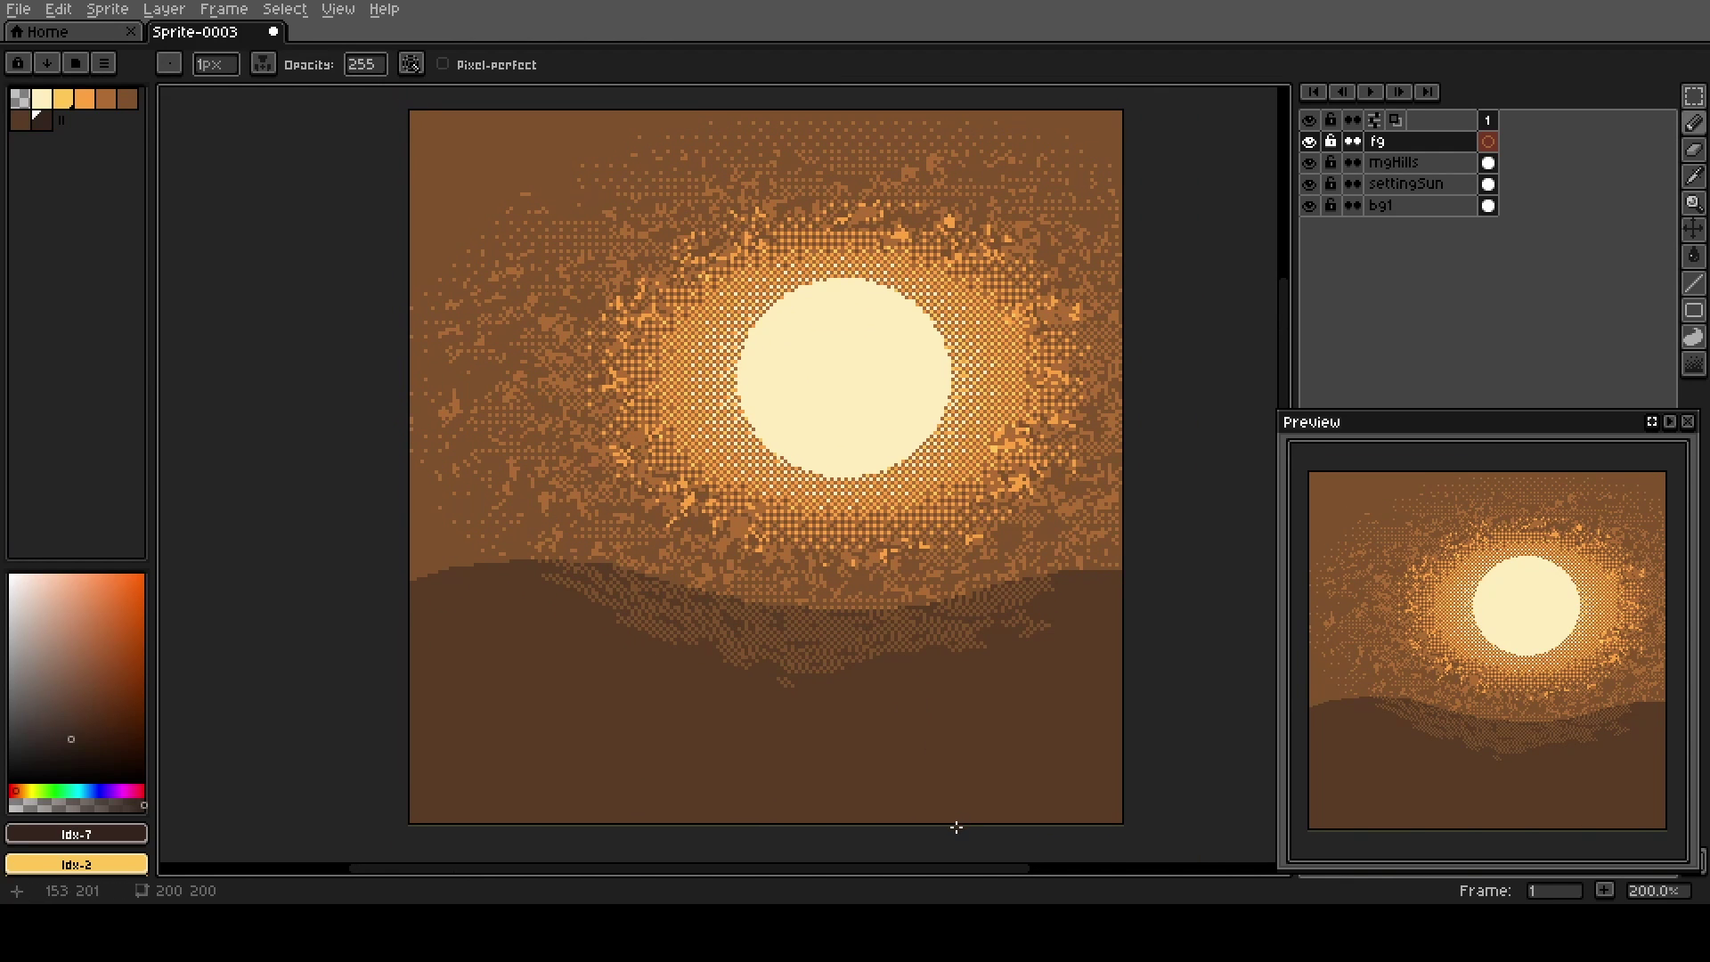
{"action": "left_click_drag", "start_coordinate": [960, 821], "coordinate": [908, 420]}
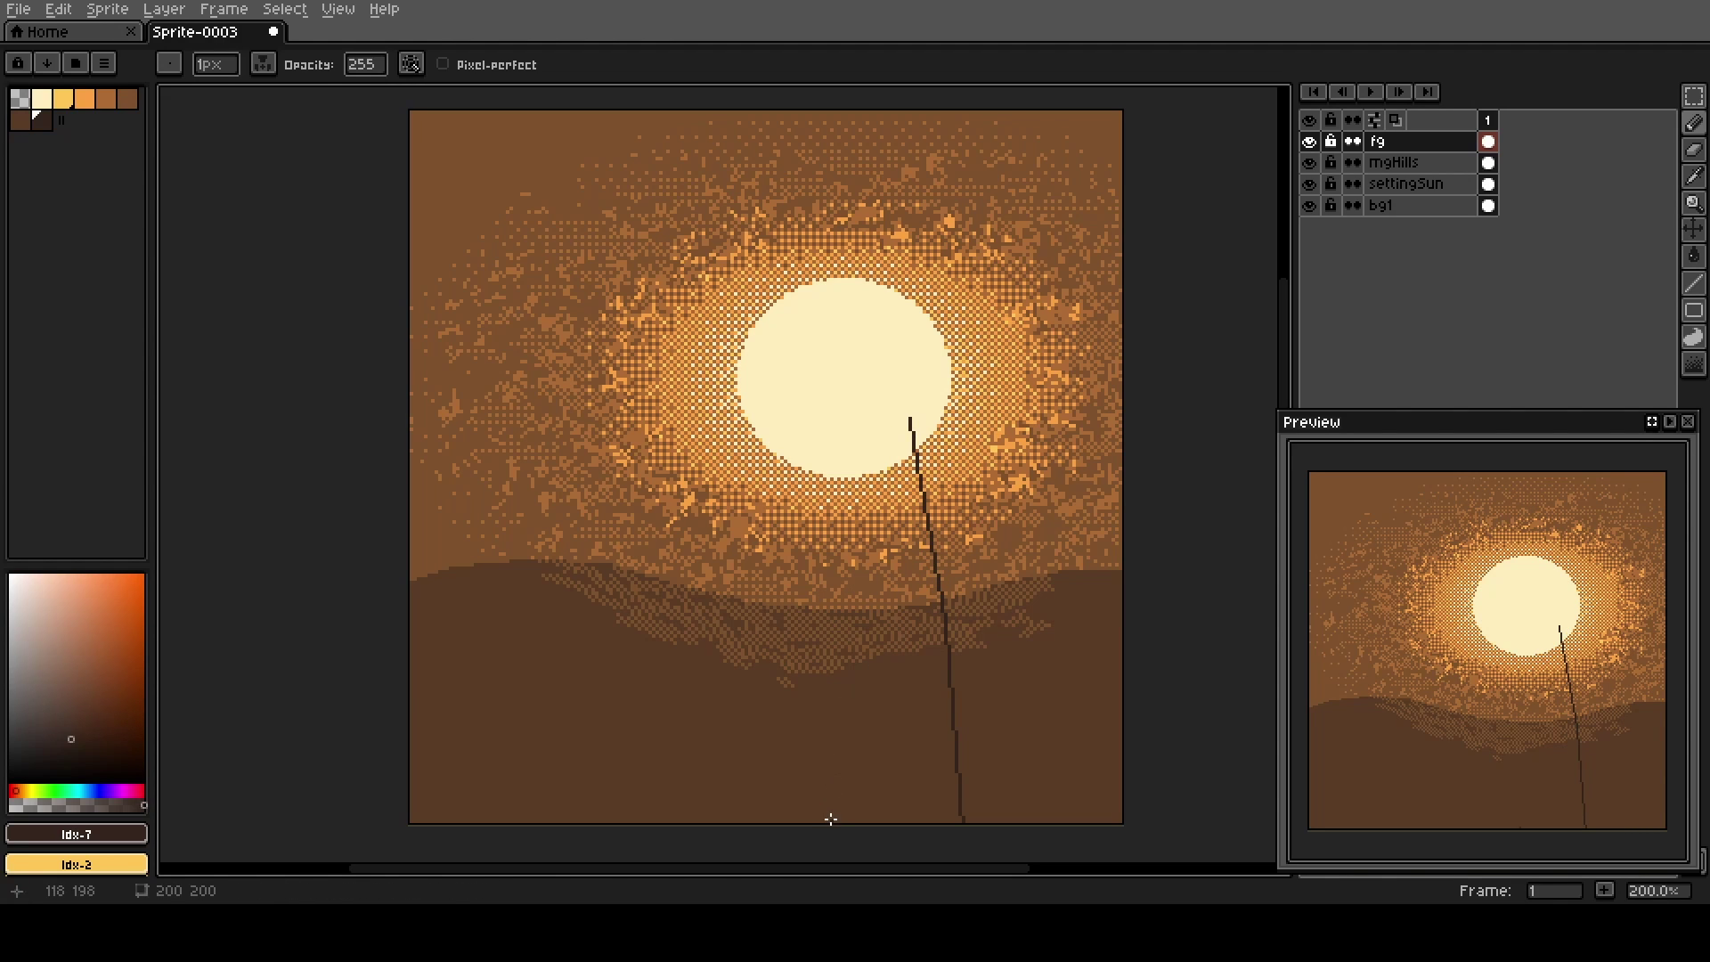
{"action": "mouse_move", "coordinate": [830, 820]}
{"action": "left_mouse_down"}
{"action": "mouse_move", "coordinate": [826, 649]}
{"action": "mouse_move", "coordinate": [771, 493]}
{"action": "left_mouse_up"}
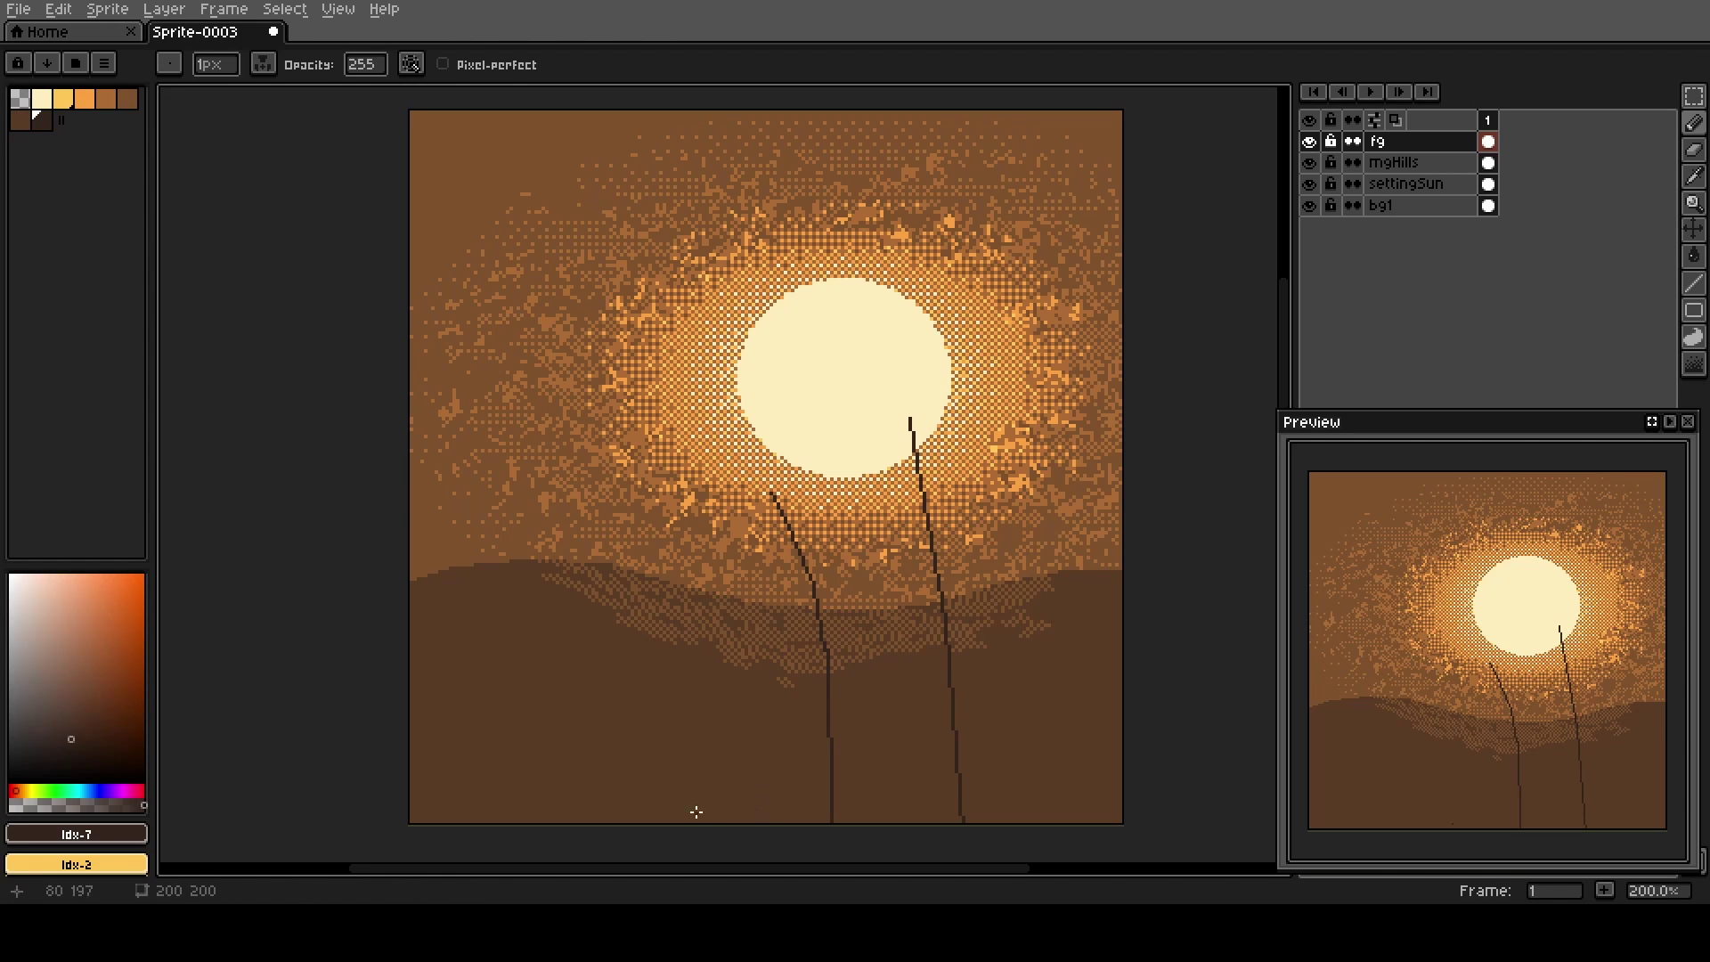
{"action": "left_click_drag", "start_coordinate": [703, 825], "coordinate": [690, 638]}
{"action": "left_click_drag", "start_coordinate": [678, 562], "coordinate": [678, 560]}
{"action": "left_click_drag", "start_coordinate": [463, 823], "coordinate": [476, 671]}
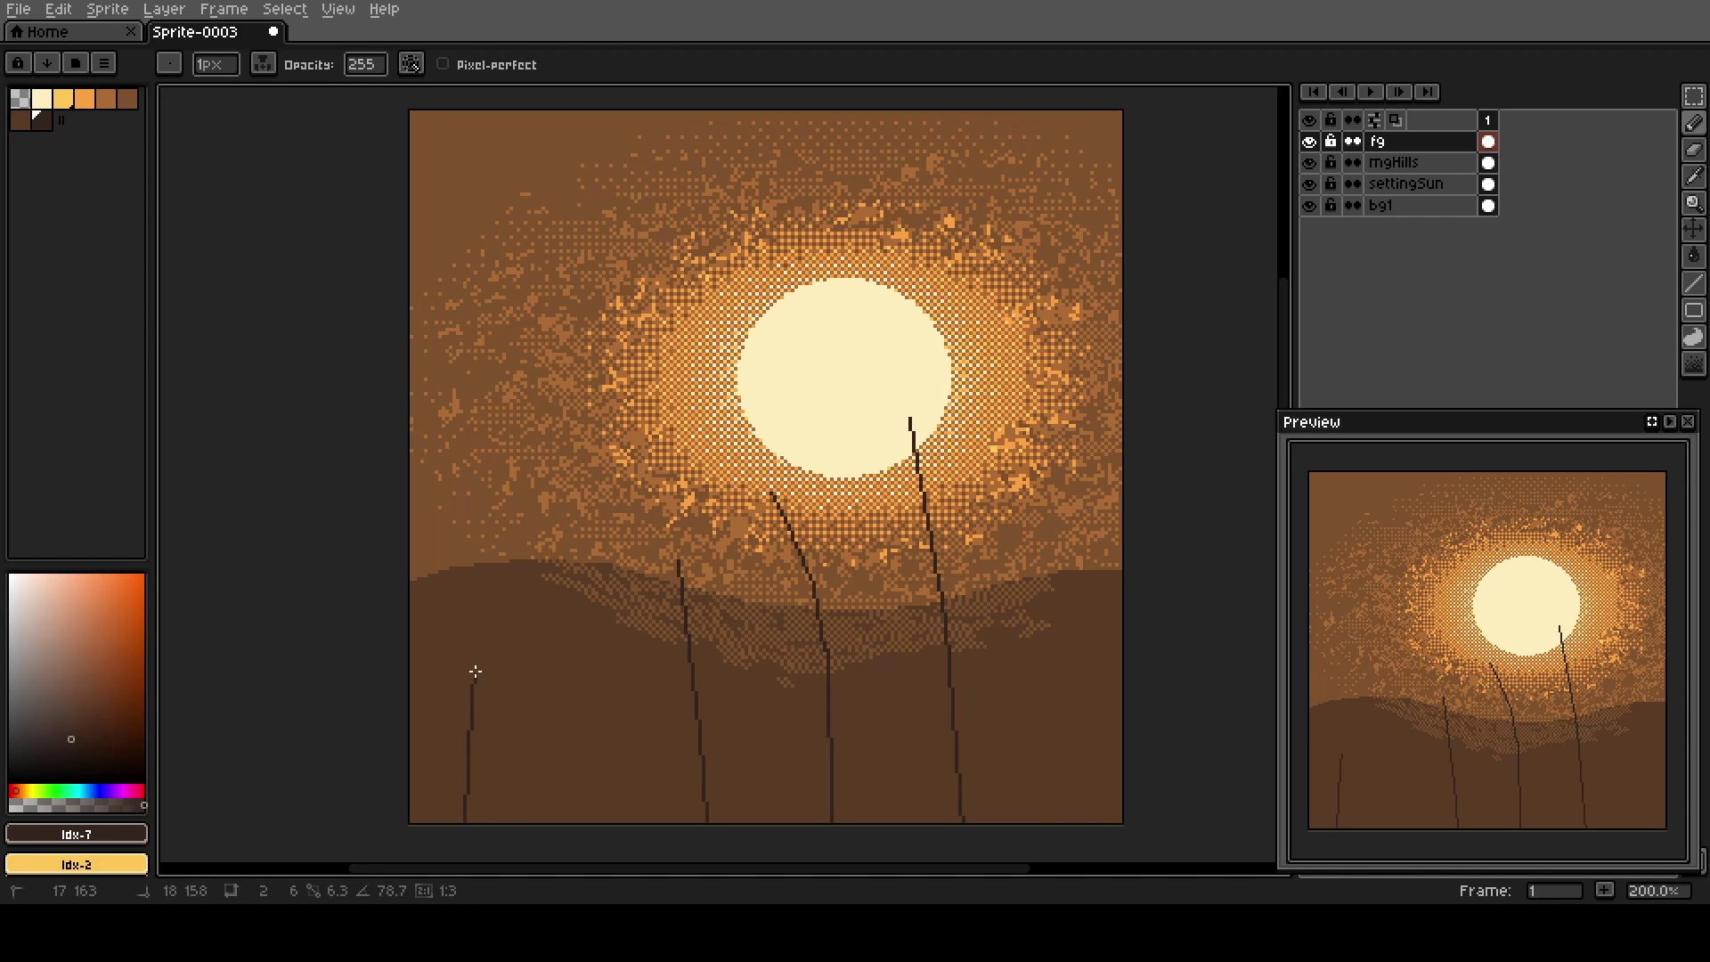
{"action": "left_click_drag", "start_coordinate": [505, 562], "coordinate": [514, 534]}
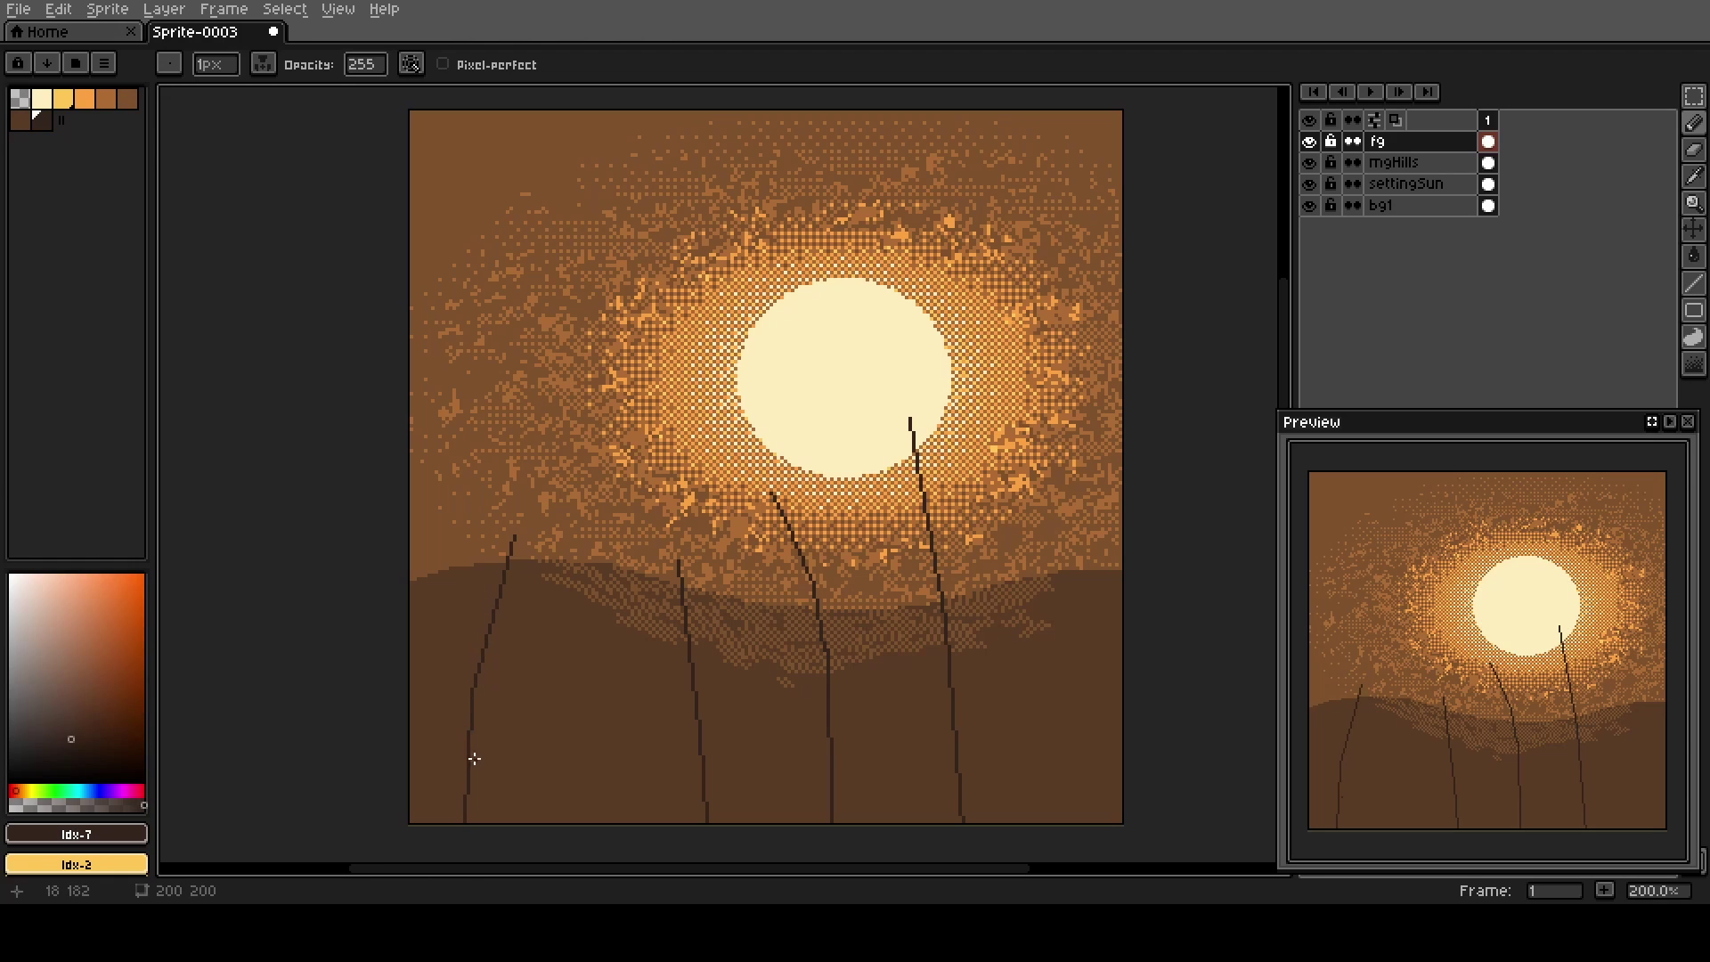
{"action": "left_click_drag", "start_coordinate": [602, 825], "coordinate": [572, 674]}
{"action": "mouse_move", "coordinate": [1033, 824]}
{"action": "left_mouse_down"}
{"action": "mouse_move", "coordinate": [1039, 735]}
{"action": "mouse_move", "coordinate": [1092, 579]}
{"action": "left_mouse_up"}
Outline an elongated wheat head atop the stem in front of the sun and fill it with Idx-7.
{"action": "scroll", "coordinate": [981, 456], "scroll_direction": "up", "scroll_amount": 2}
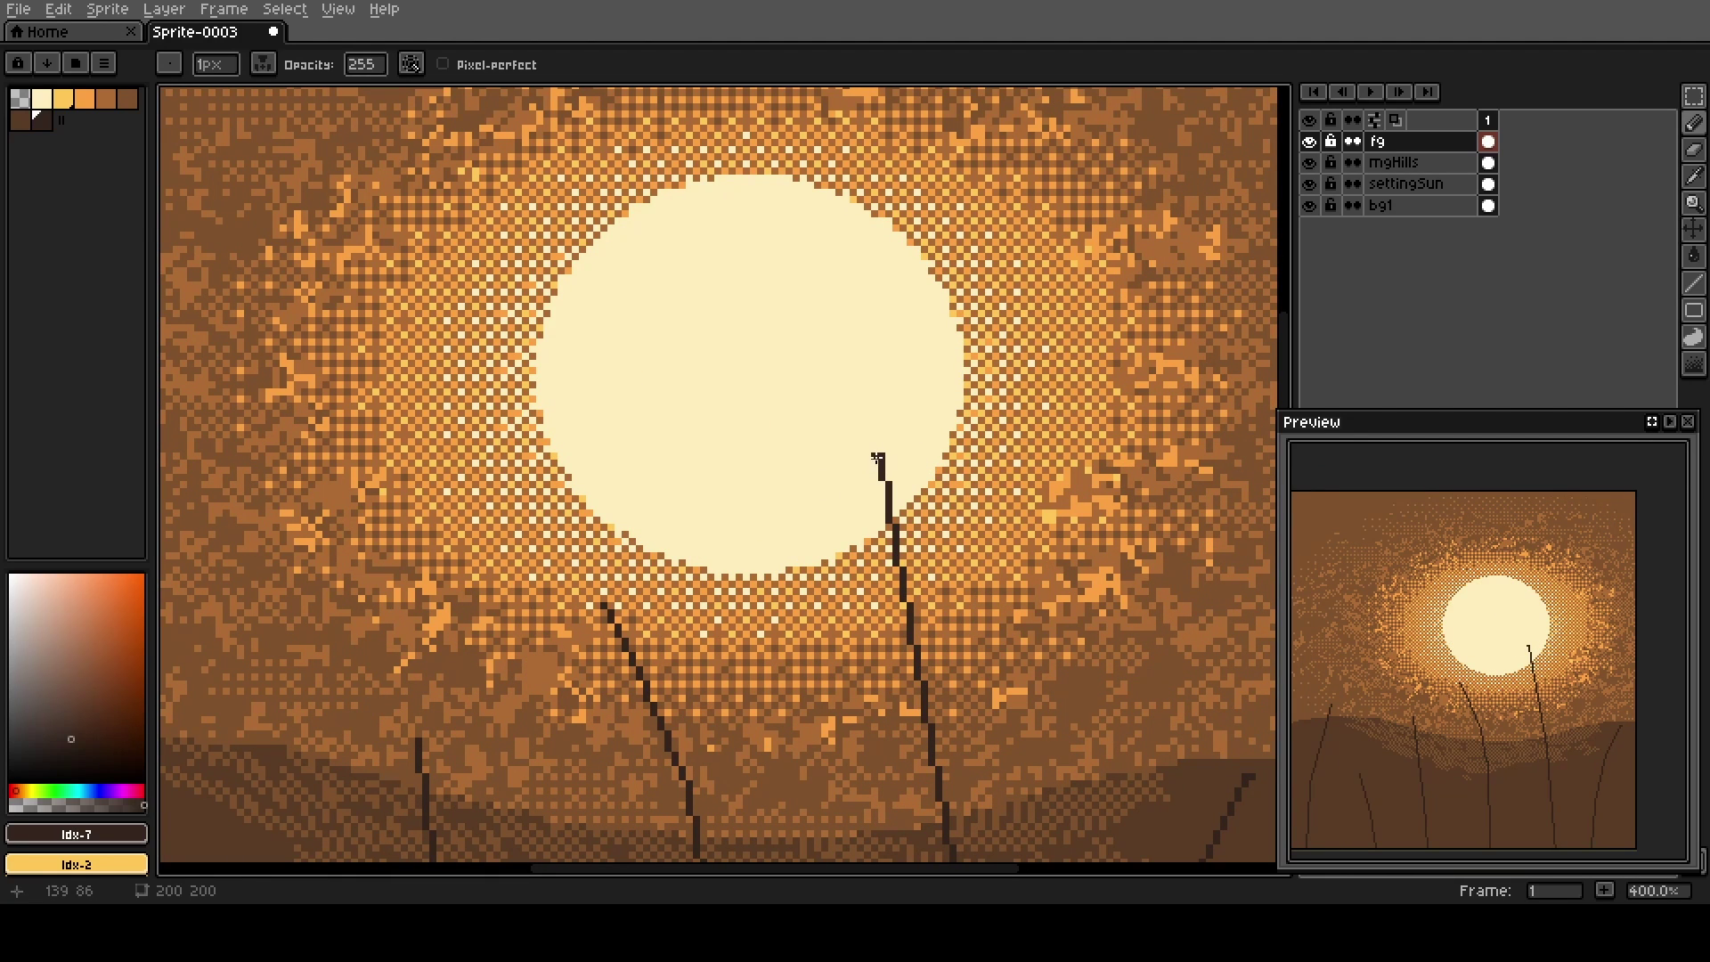
{"action": "left_click_drag", "start_coordinate": [875, 451], "coordinate": [866, 261]}
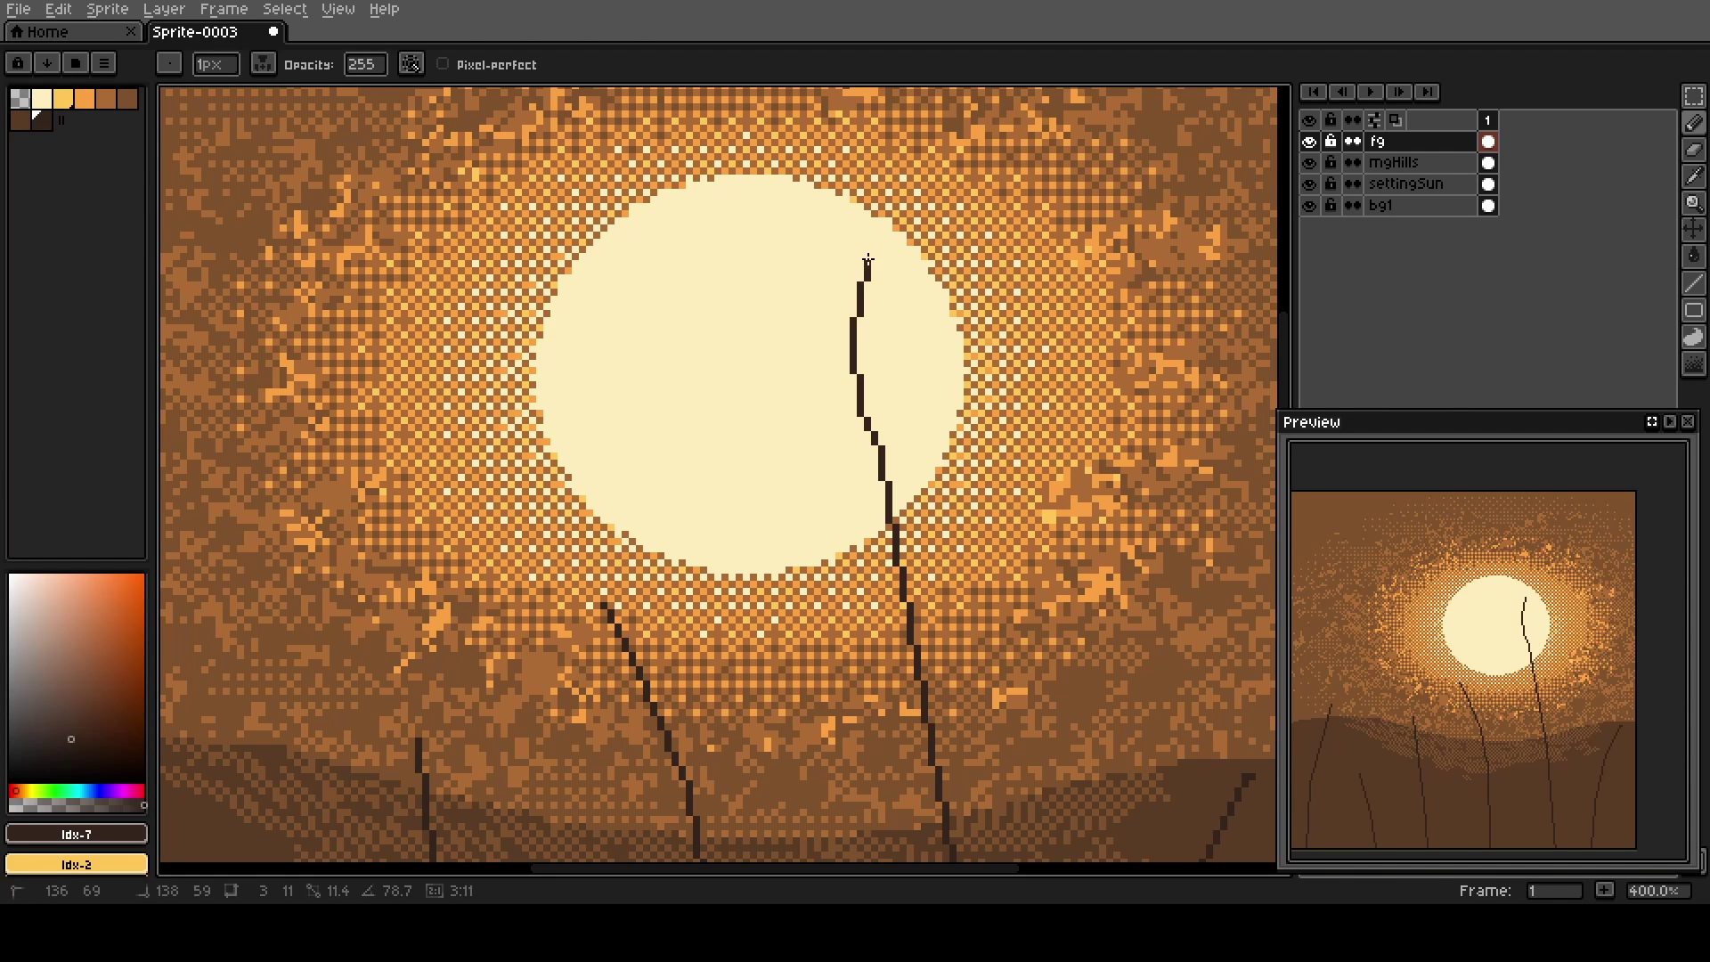
{"action": "left_click", "coordinate": [868, 255], "text": "shift"}
{"action": "mouse_move", "coordinate": [879, 246]}
{"action": "left_mouse_down"}
{"action": "mouse_move", "coordinate": [916, 406]}
{"action": "mouse_move", "coordinate": [890, 437]}
{"action": "left_mouse_up"}
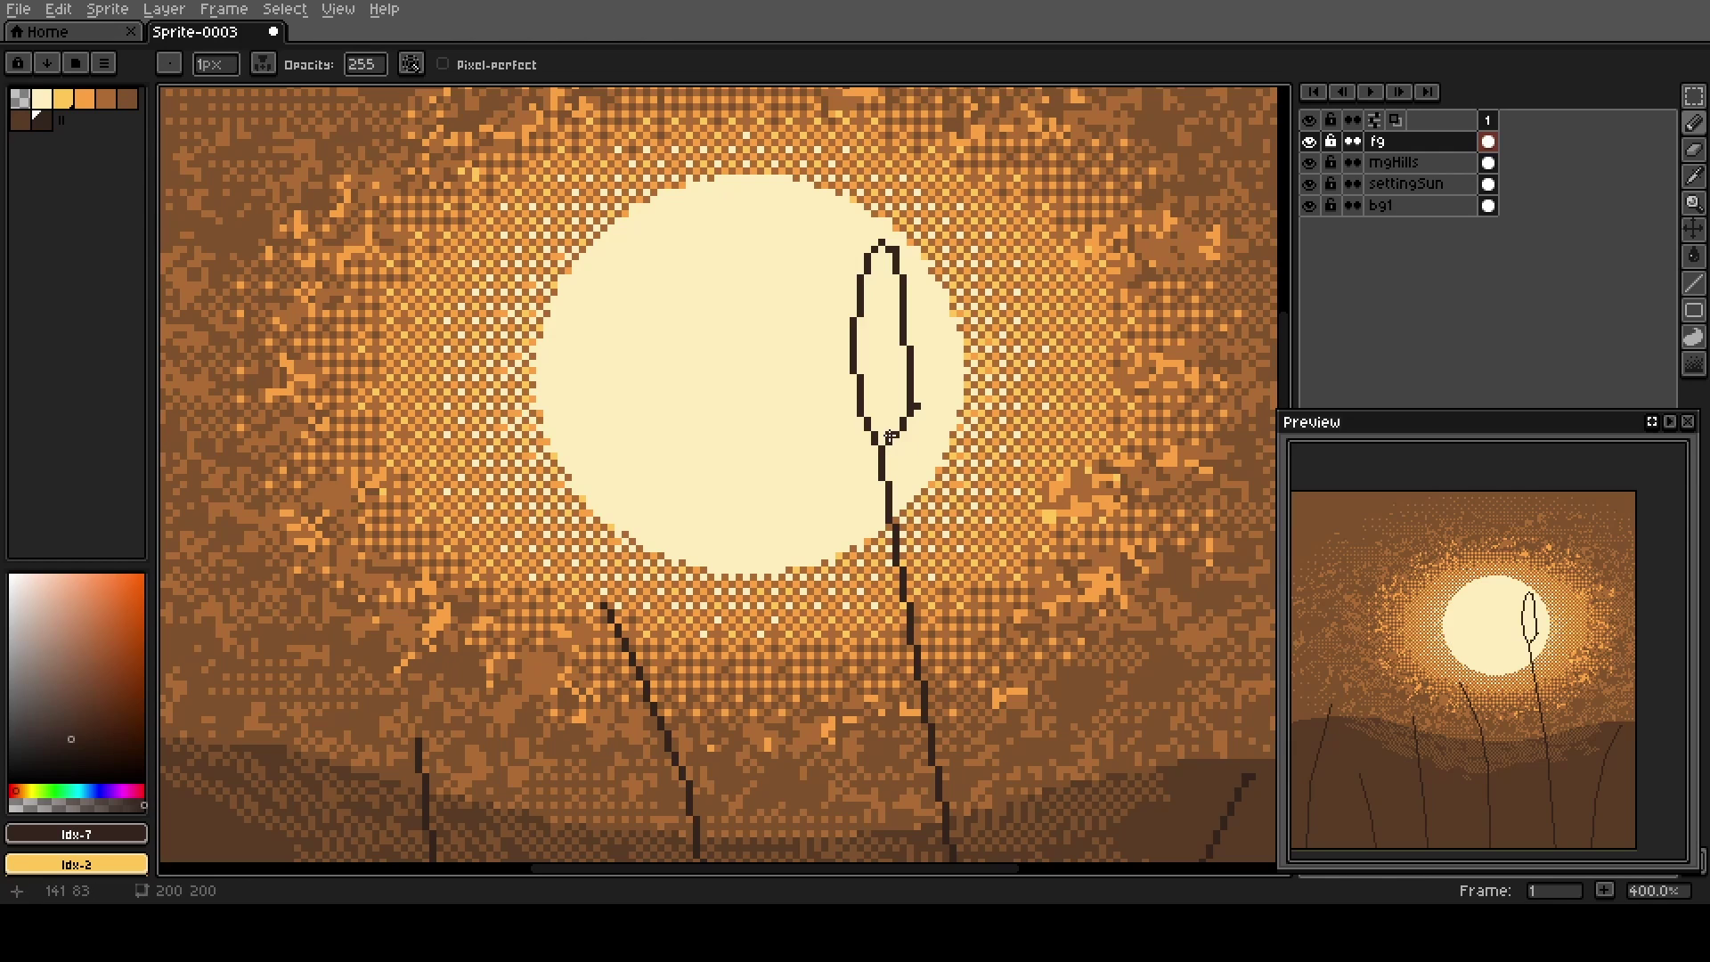
{"action": "key", "text": "g"}
{"action": "left_click", "coordinate": [900, 392]}
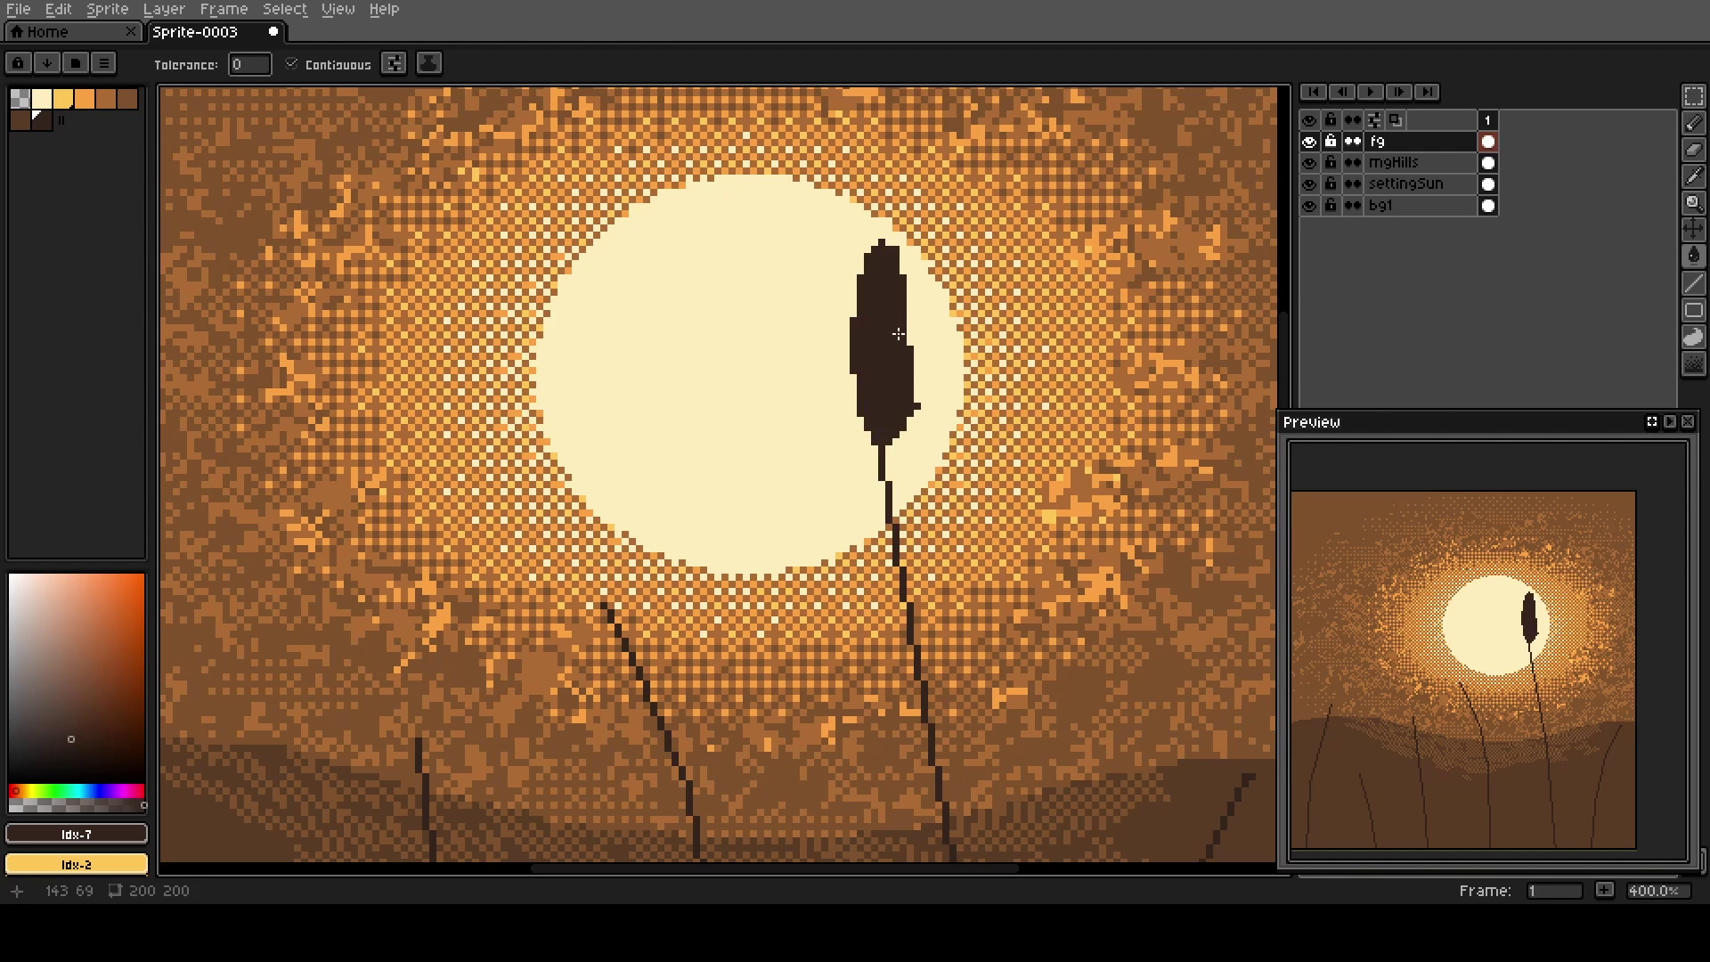
Erase single pixels along both sides of the wheat head to give it a jagged grain silhouette.
{"action": "scroll", "coordinate": [930, 393], "scroll_direction": "up", "scroll_amount": 1}
{"action": "key", "text": "b"}
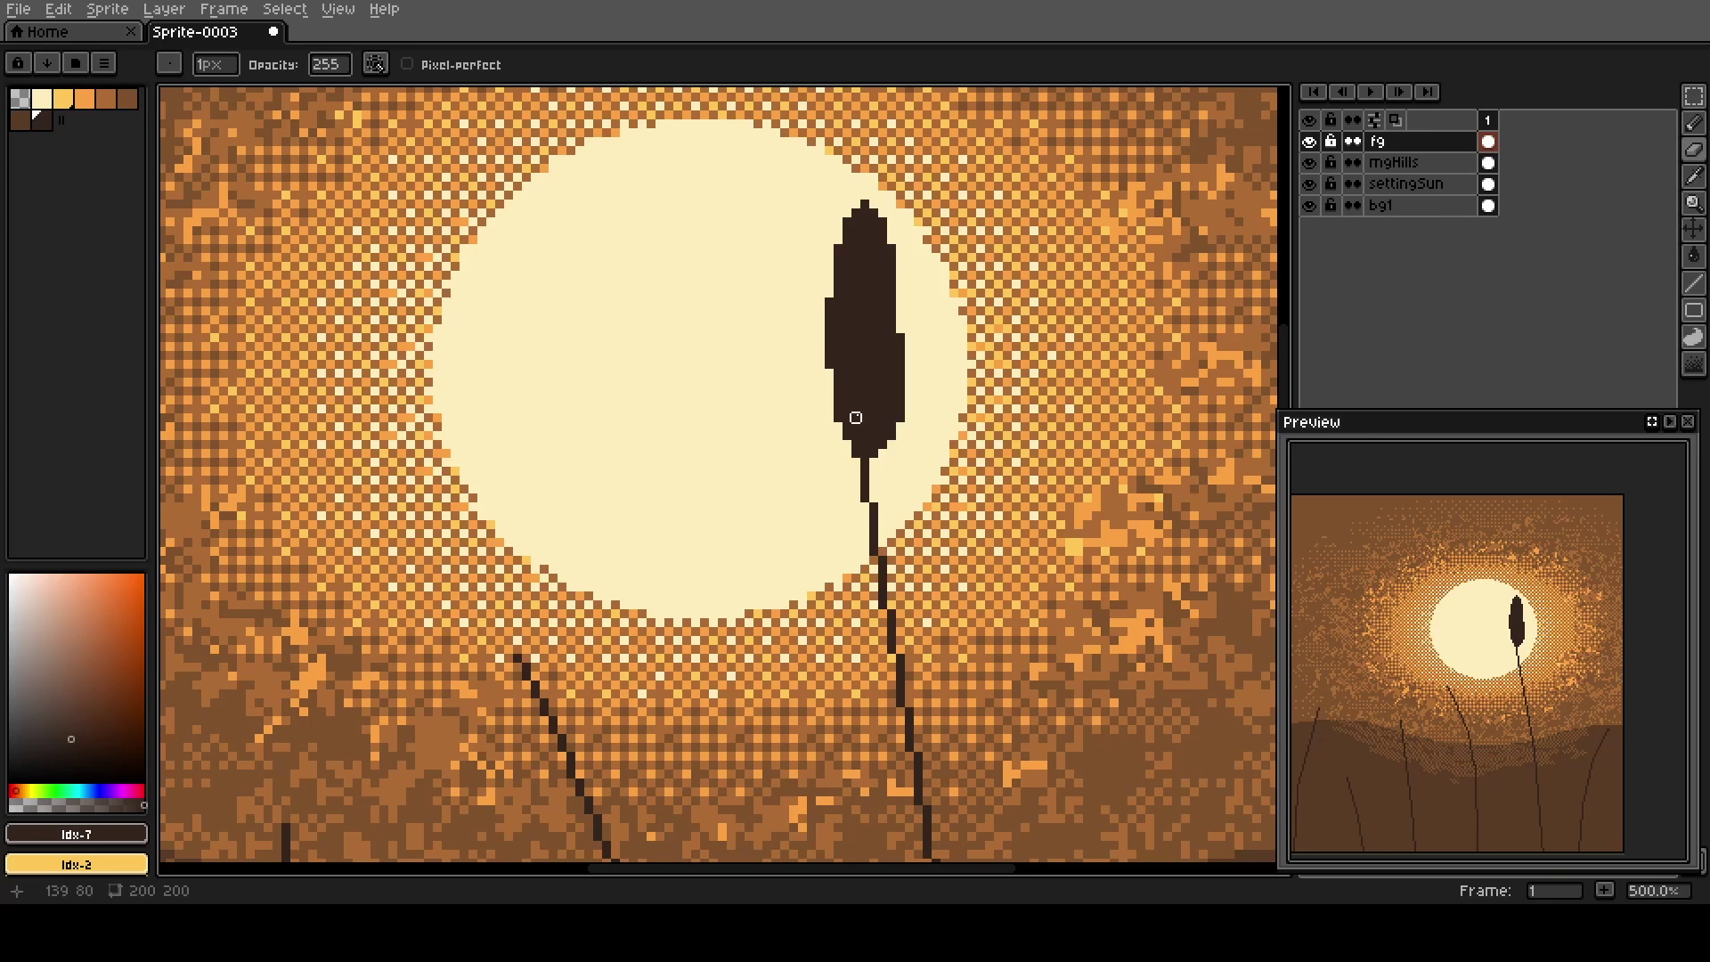
{"action": "left_click", "coordinate": [846, 265]}
{"action": "left_click", "coordinate": [837, 292]}
{"action": "left_click", "coordinate": [828, 319]}
{"action": "right_click", "coordinate": [829, 346]}
{"action": "right_click", "coordinate": [847, 390]}
{"action": "left_click", "coordinate": [838, 399]}
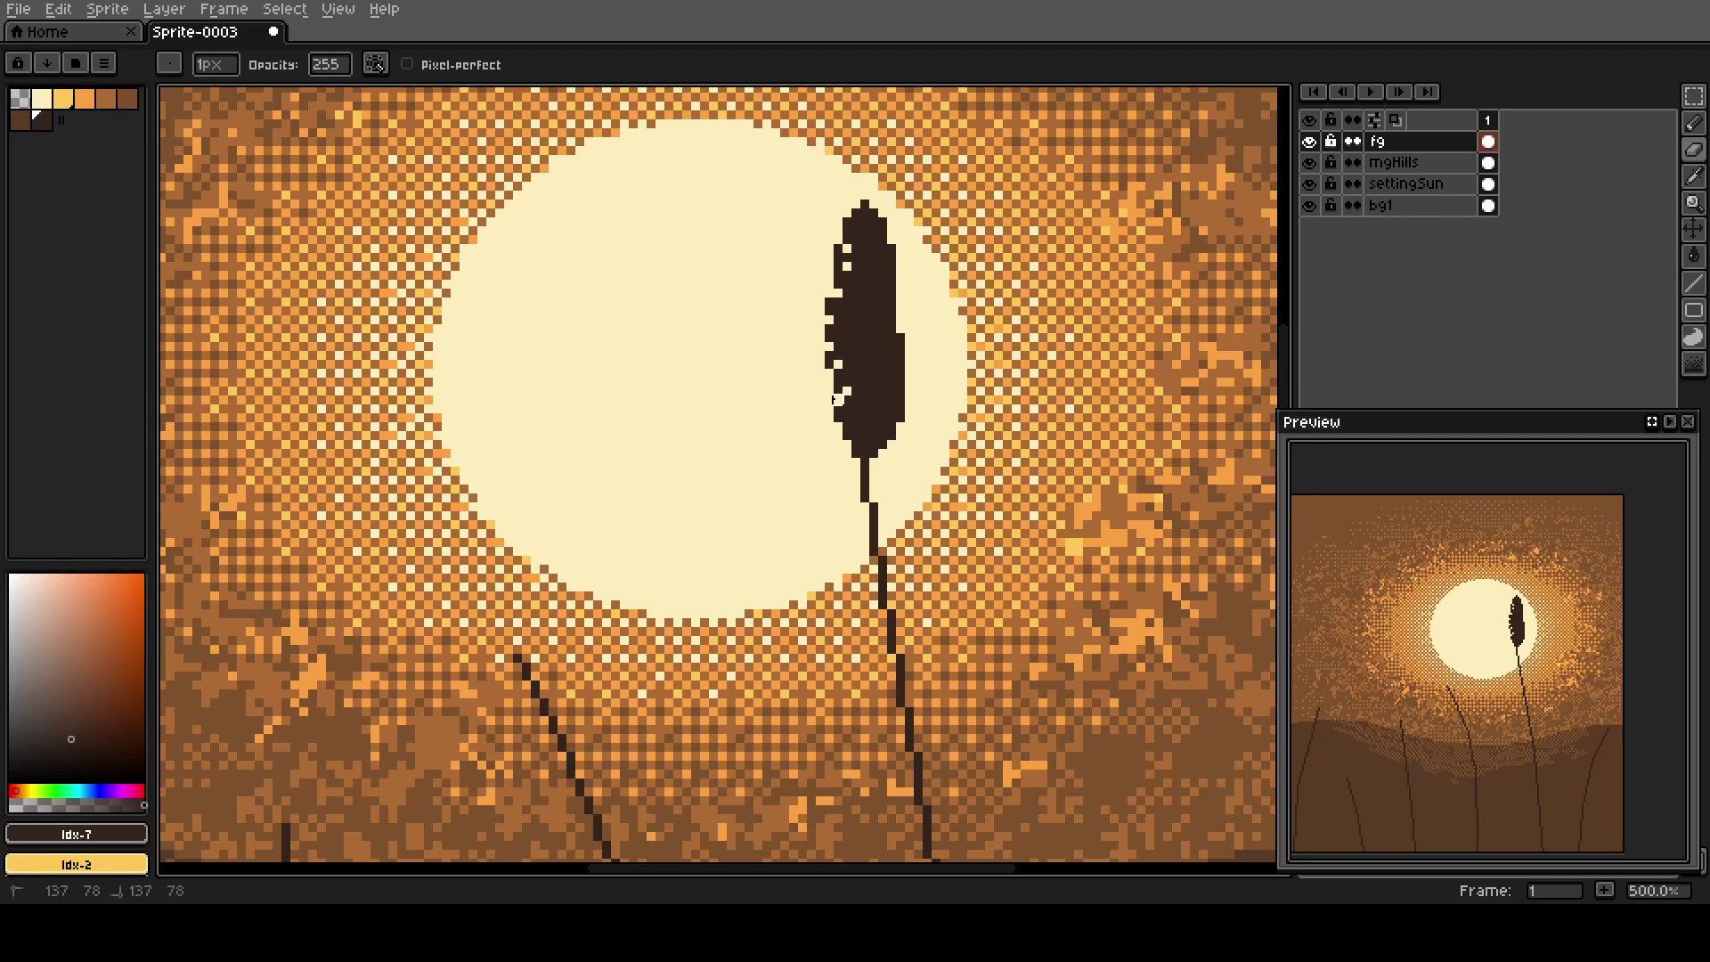
{"action": "left_click", "coordinate": [846, 416]}
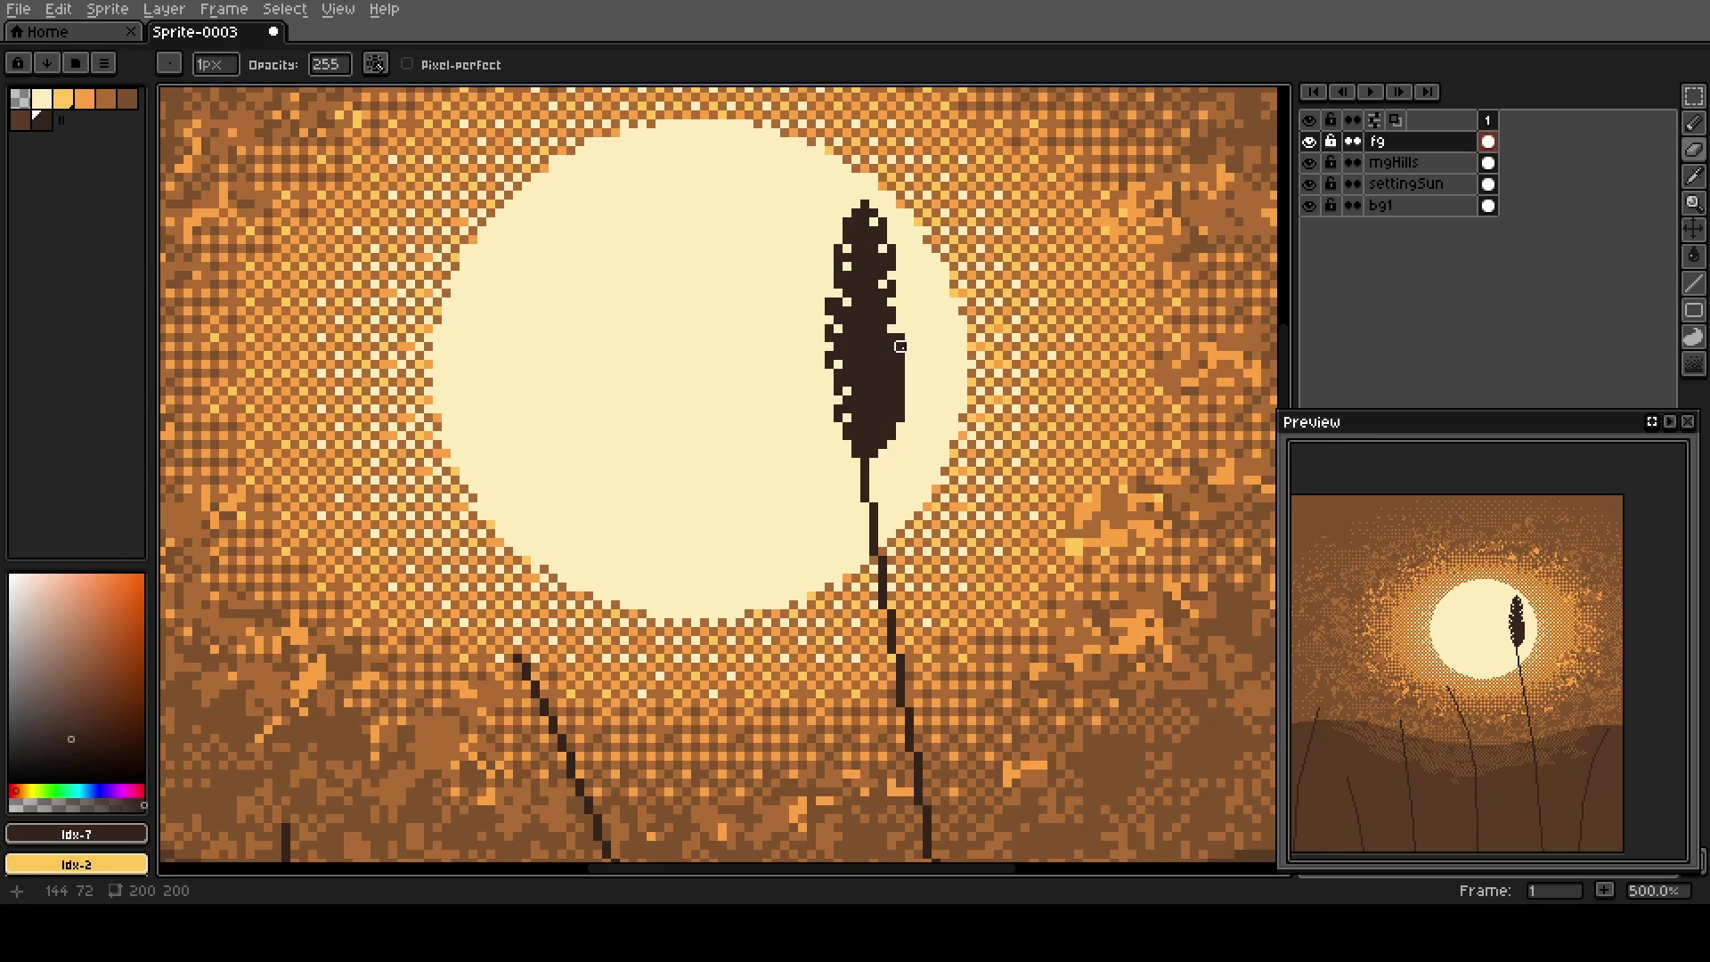
{"action": "left_click", "coordinate": [891, 382]}
Thicken the stem beneath the wheat head with added 1 px Pencil lines in Idx-7.
{"action": "key", "text": "b"}
{"action": "mouse_move", "coordinate": [834, 501]}
{"action": "left_mouse_down"}
{"action": "mouse_move", "coordinate": [763, 343]}
{"action": "mouse_move", "coordinate": [776, 306]}
{"action": "left_mouse_up"}
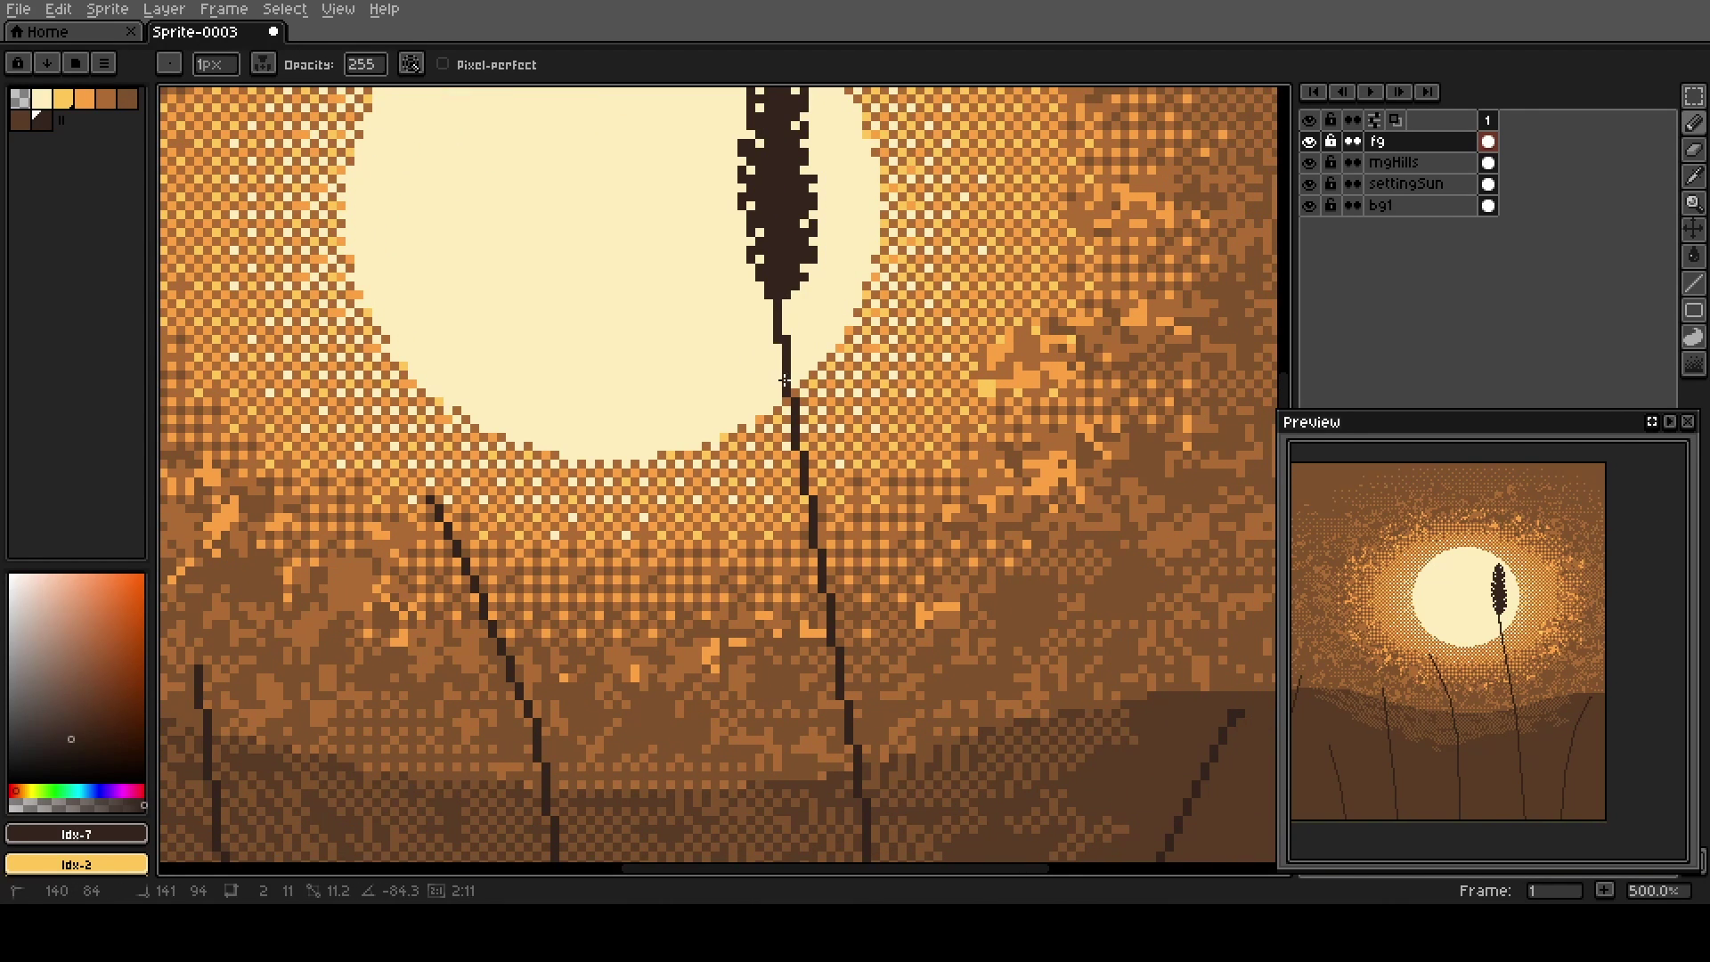
{"action": "left_click", "coordinate": [785, 295]}
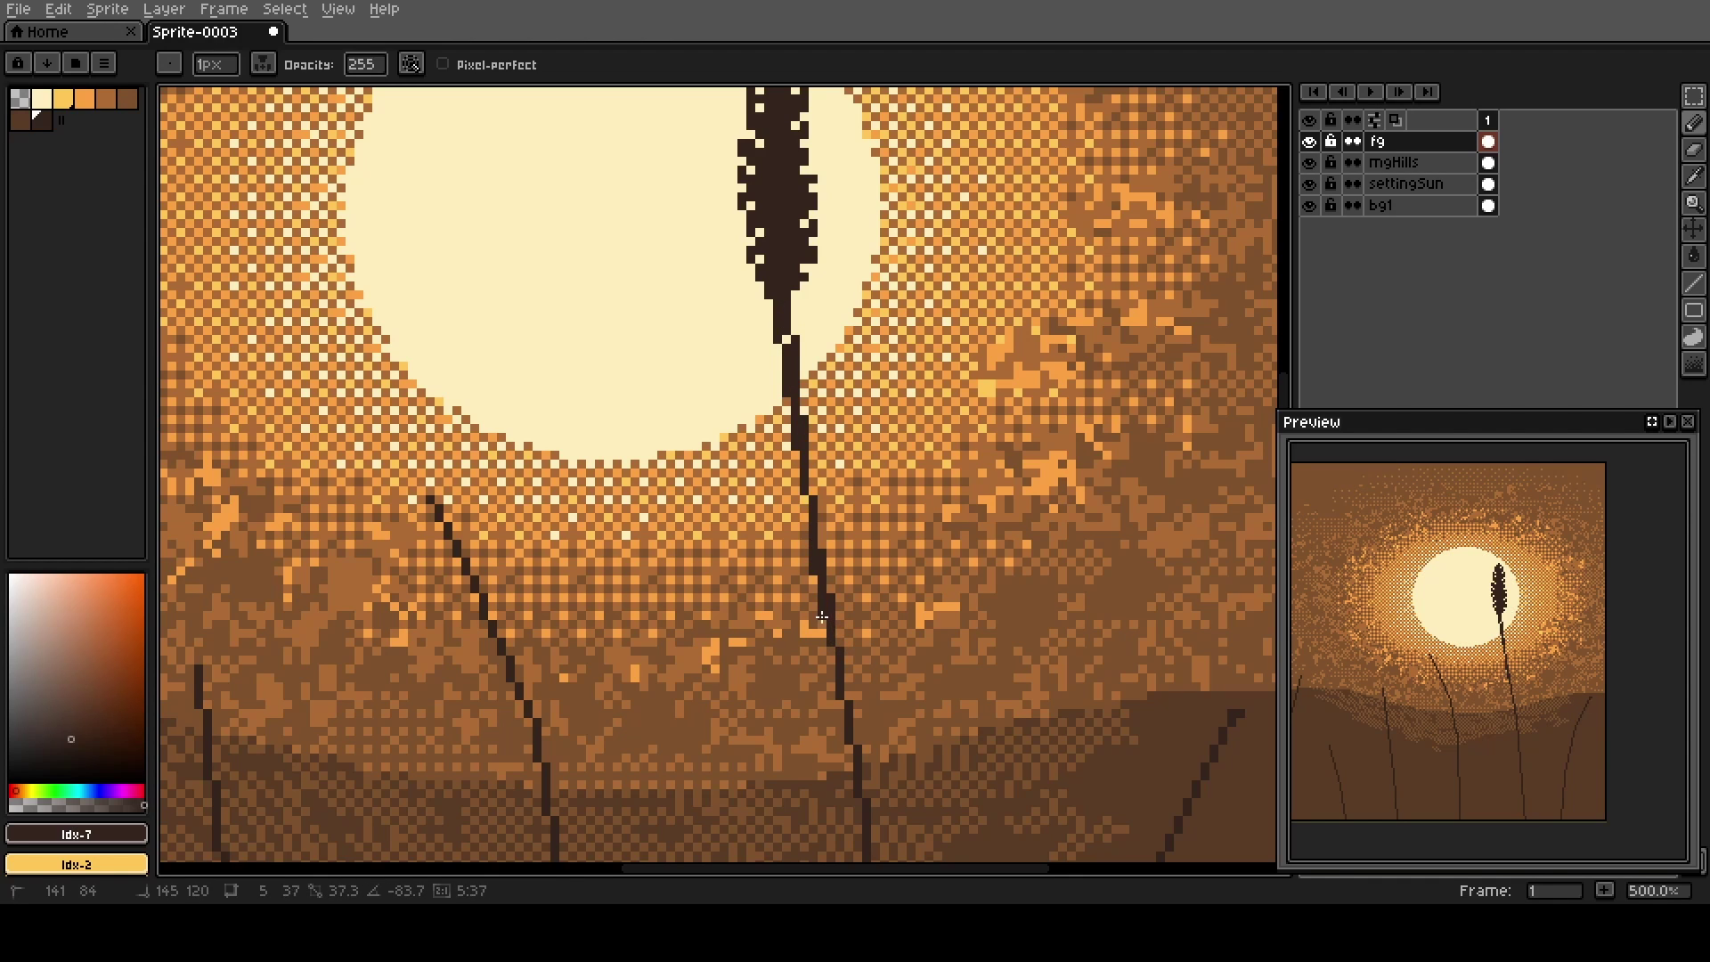
{"action": "left_click", "coordinate": [791, 455], "text": "shift"}
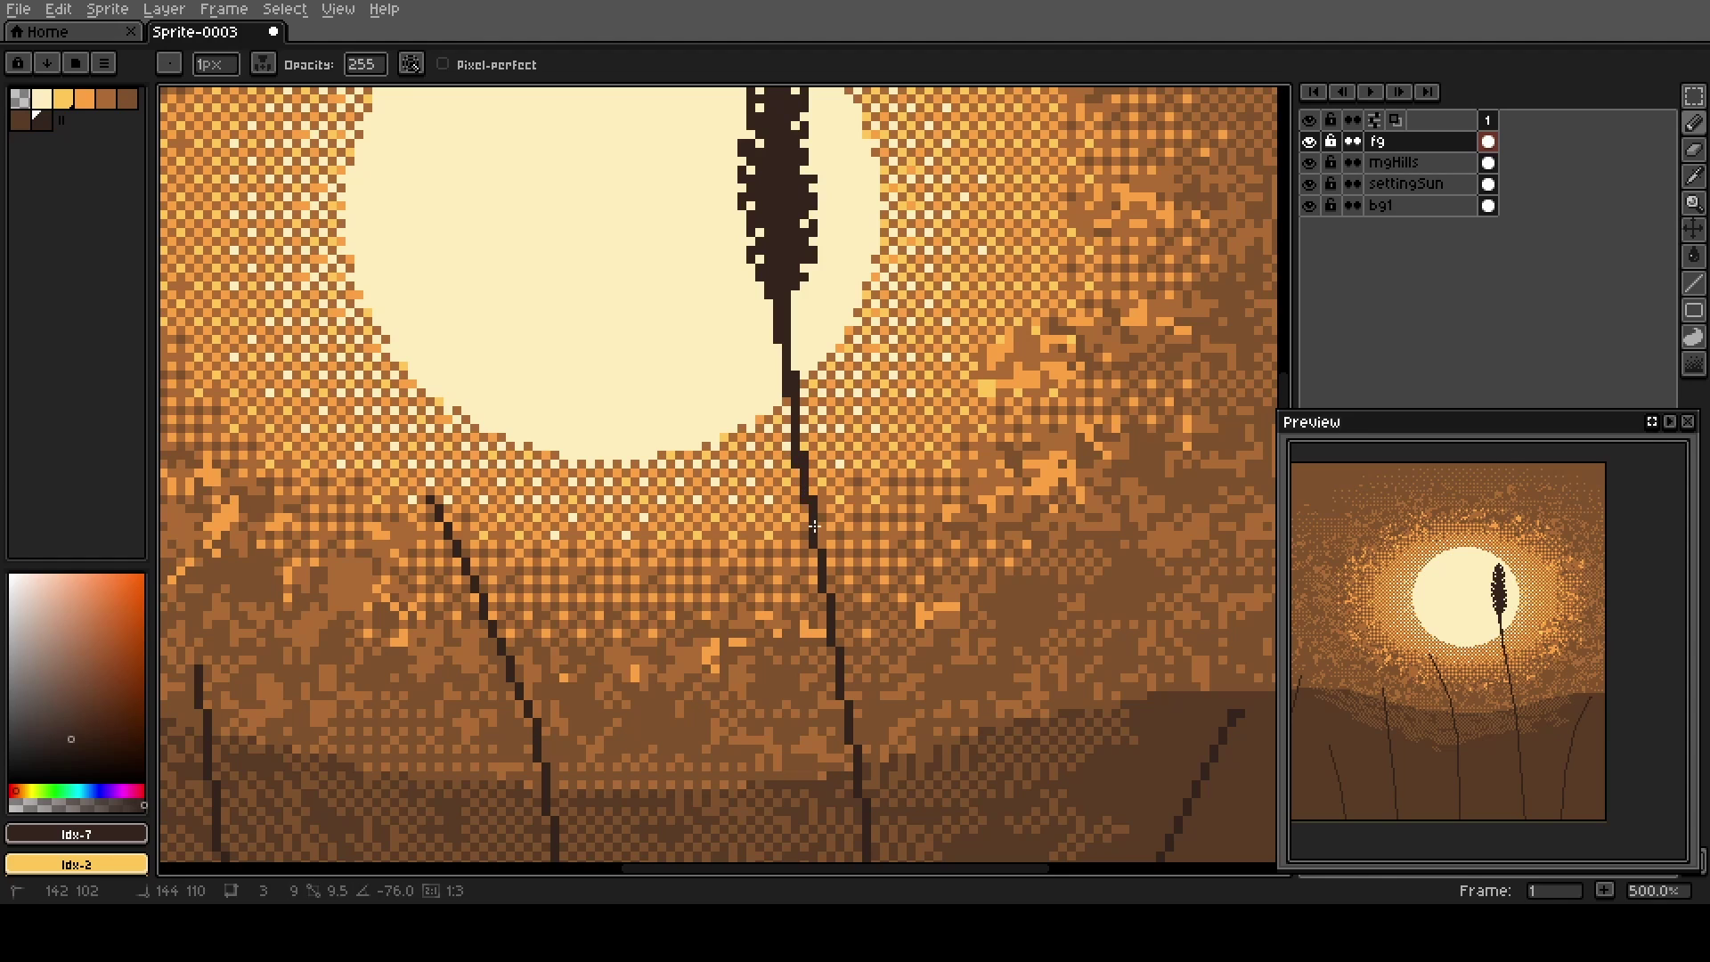
{"action": "left_click", "coordinate": [839, 691], "text": "shift"}
{"action": "left_click_drag", "start_coordinate": [839, 691], "coordinate": [839, 691]}
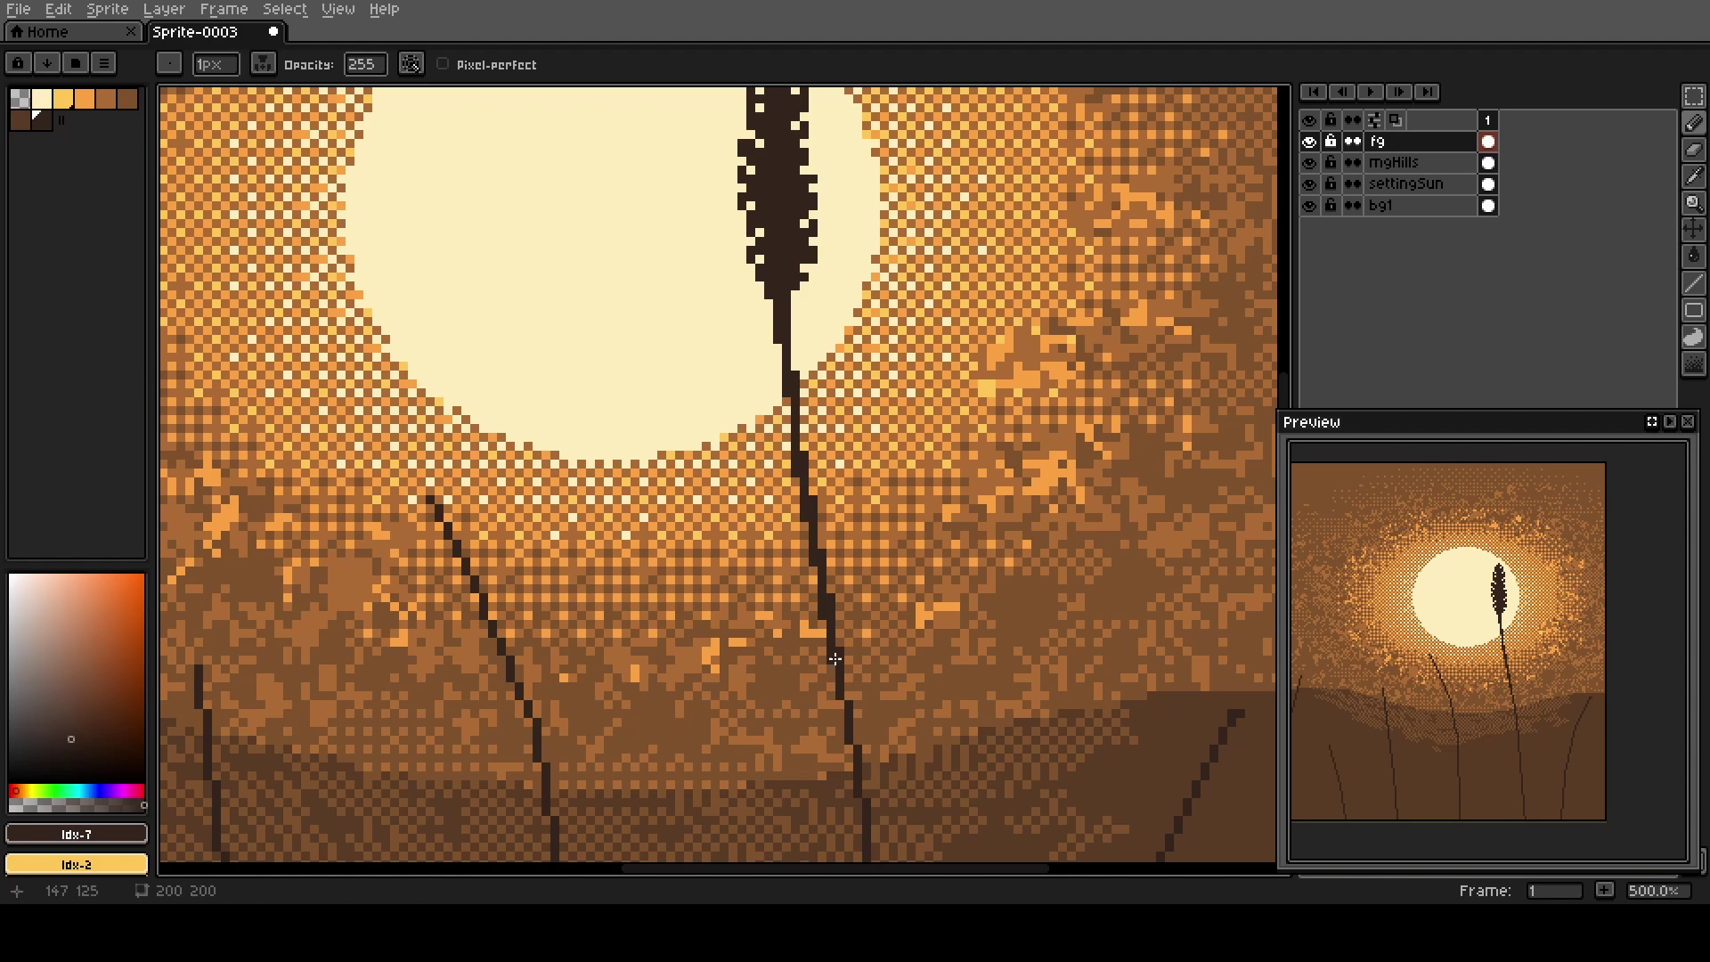
Draw a drooping leaf on the right side of the thickened stem, just below the wheat head.
{"action": "scroll", "coordinate": [716, 538], "scroll_direction": "down", "scroll_amount": 1}
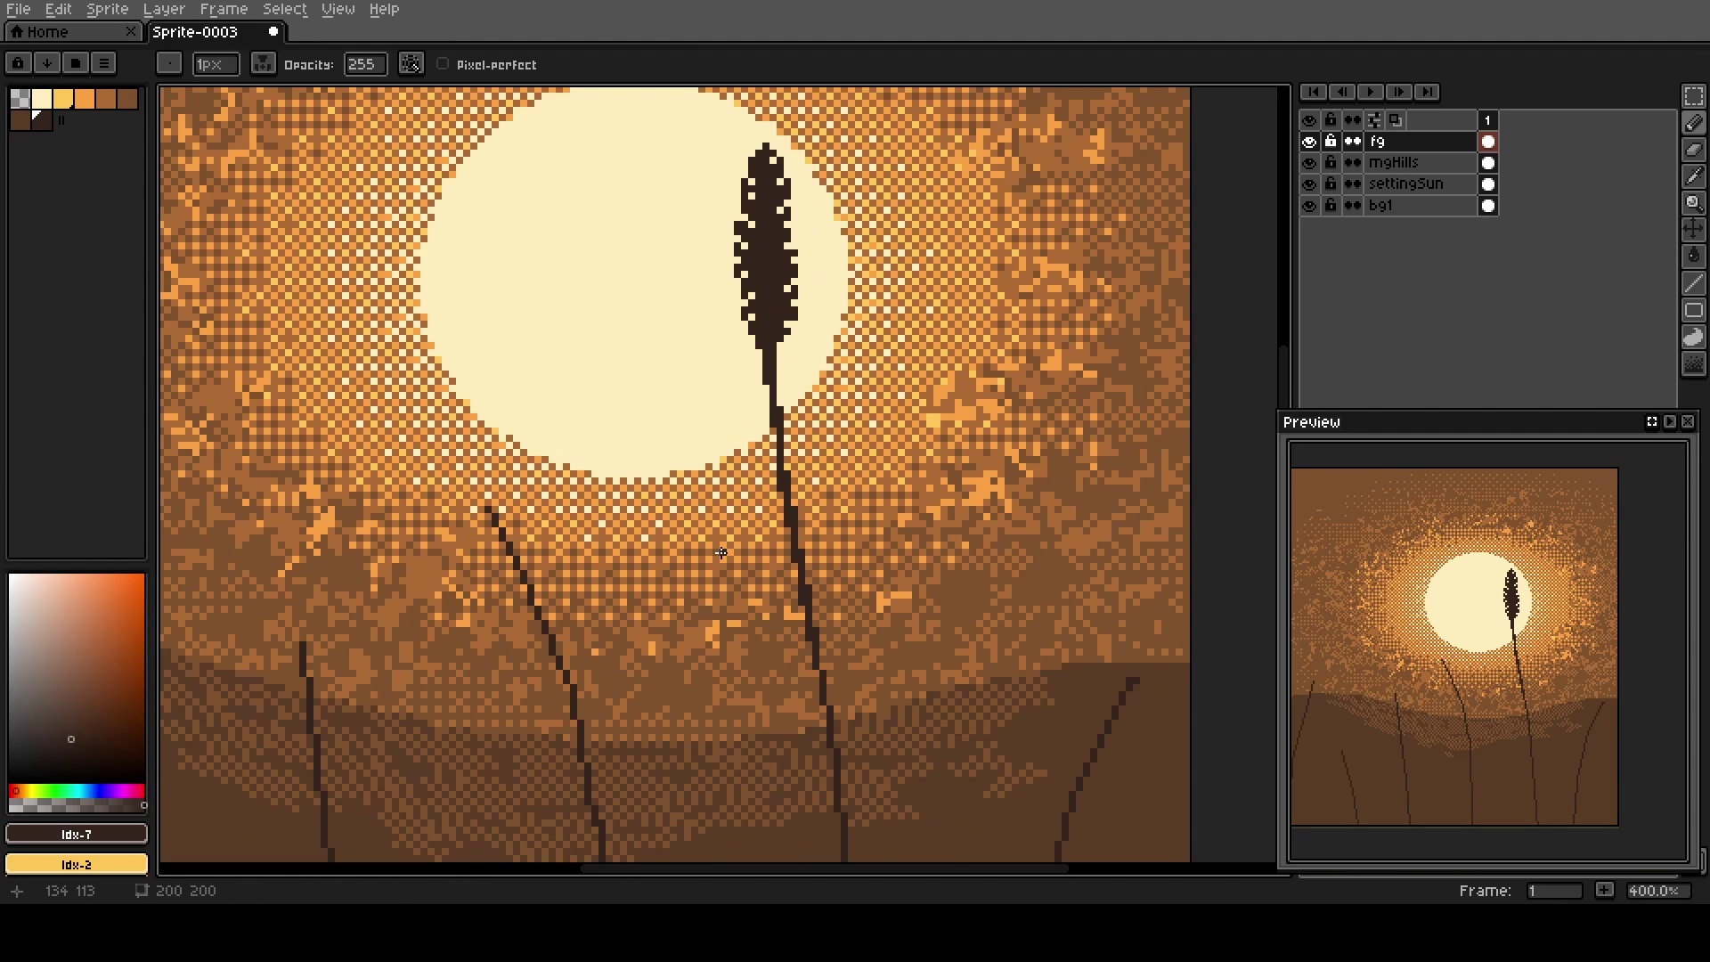
{"action": "key", "text": "space"}
{"action": "mouse_move", "coordinate": [736, 577]}
{"action": "left_mouse_down"}
{"action": "mouse_move", "coordinate": [685, 596]}
{"action": "mouse_move", "coordinate": [599, 531]}
{"action": "mouse_move", "coordinate": [593, 588]}
{"action": "left_mouse_up"}
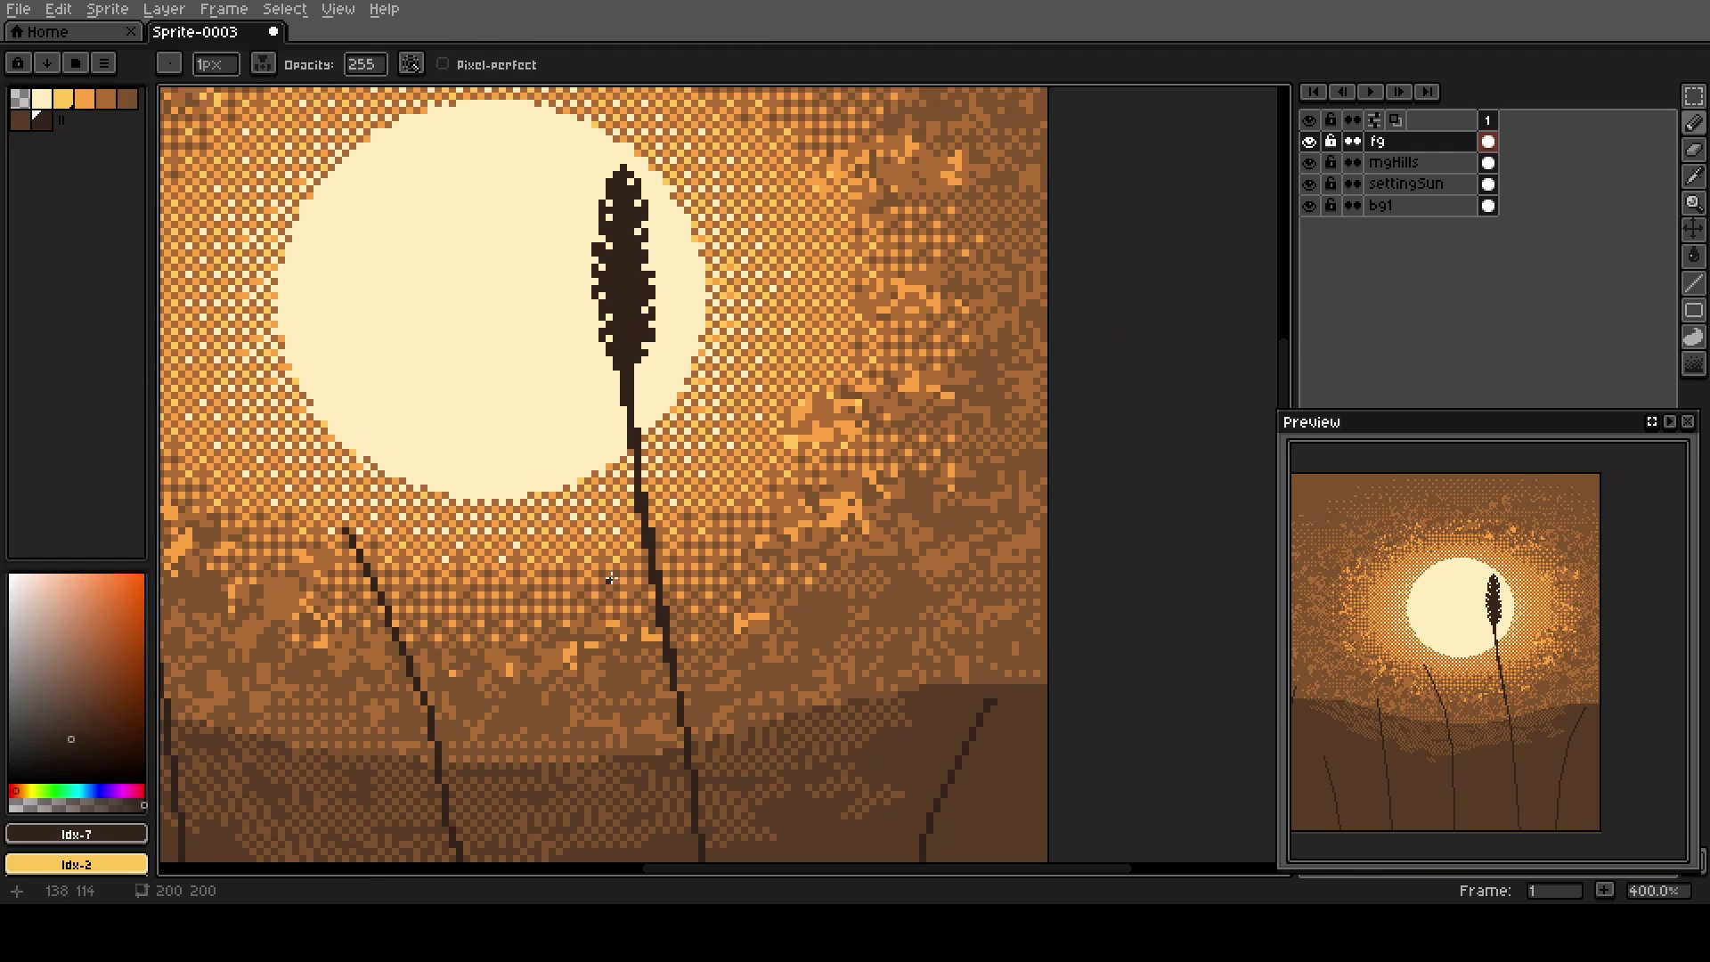
{"action": "left_click", "coordinate": [640, 493]}
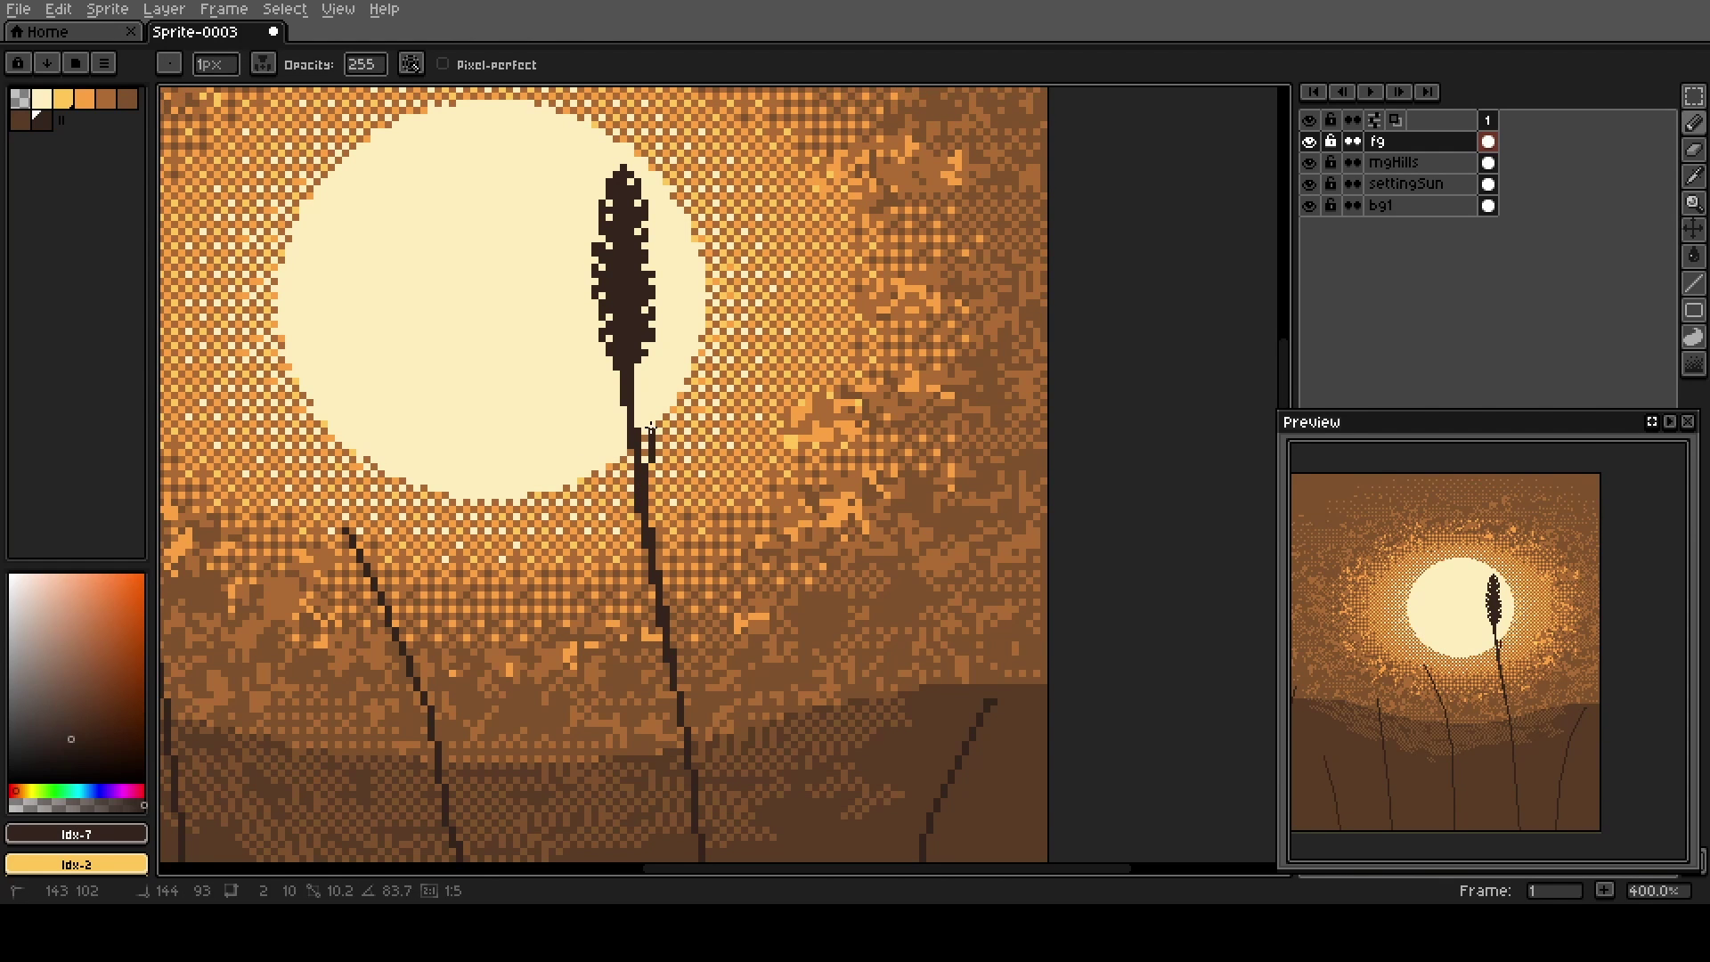
{"action": "left_click", "coordinate": [652, 423], "text": "shift"}
{"action": "left_click_drag", "start_coordinate": [650, 423], "coordinate": [679, 478]}
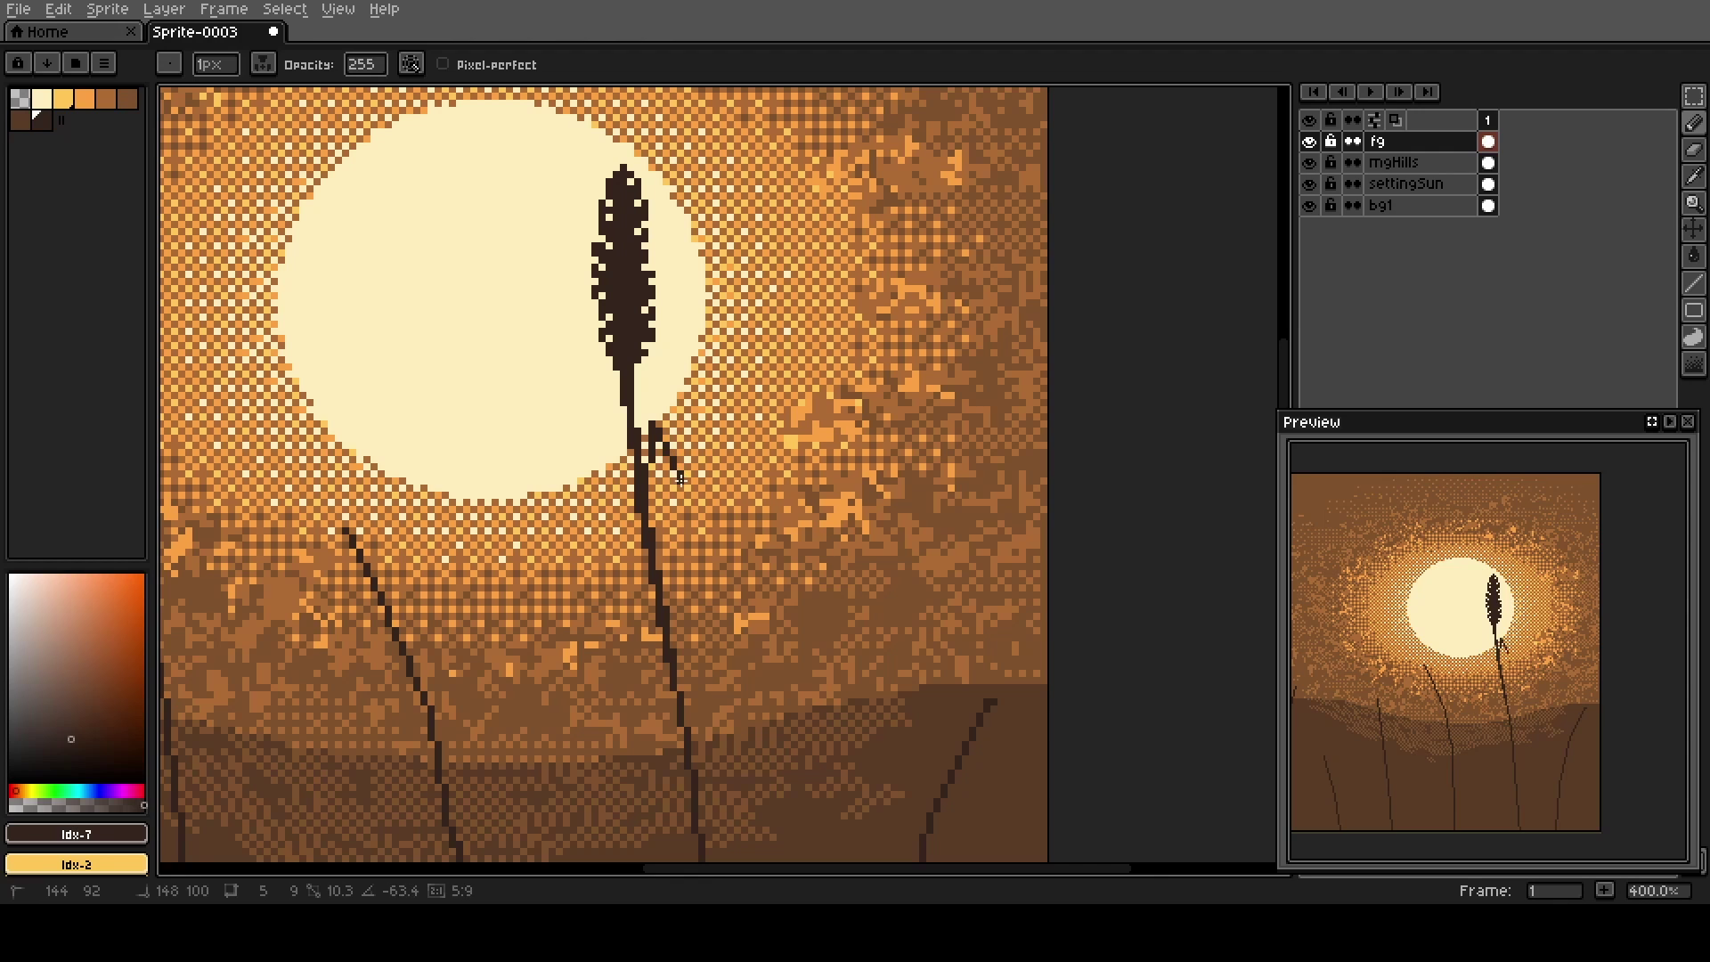
{"action": "left_click", "coordinate": [702, 560], "text": "shift"}
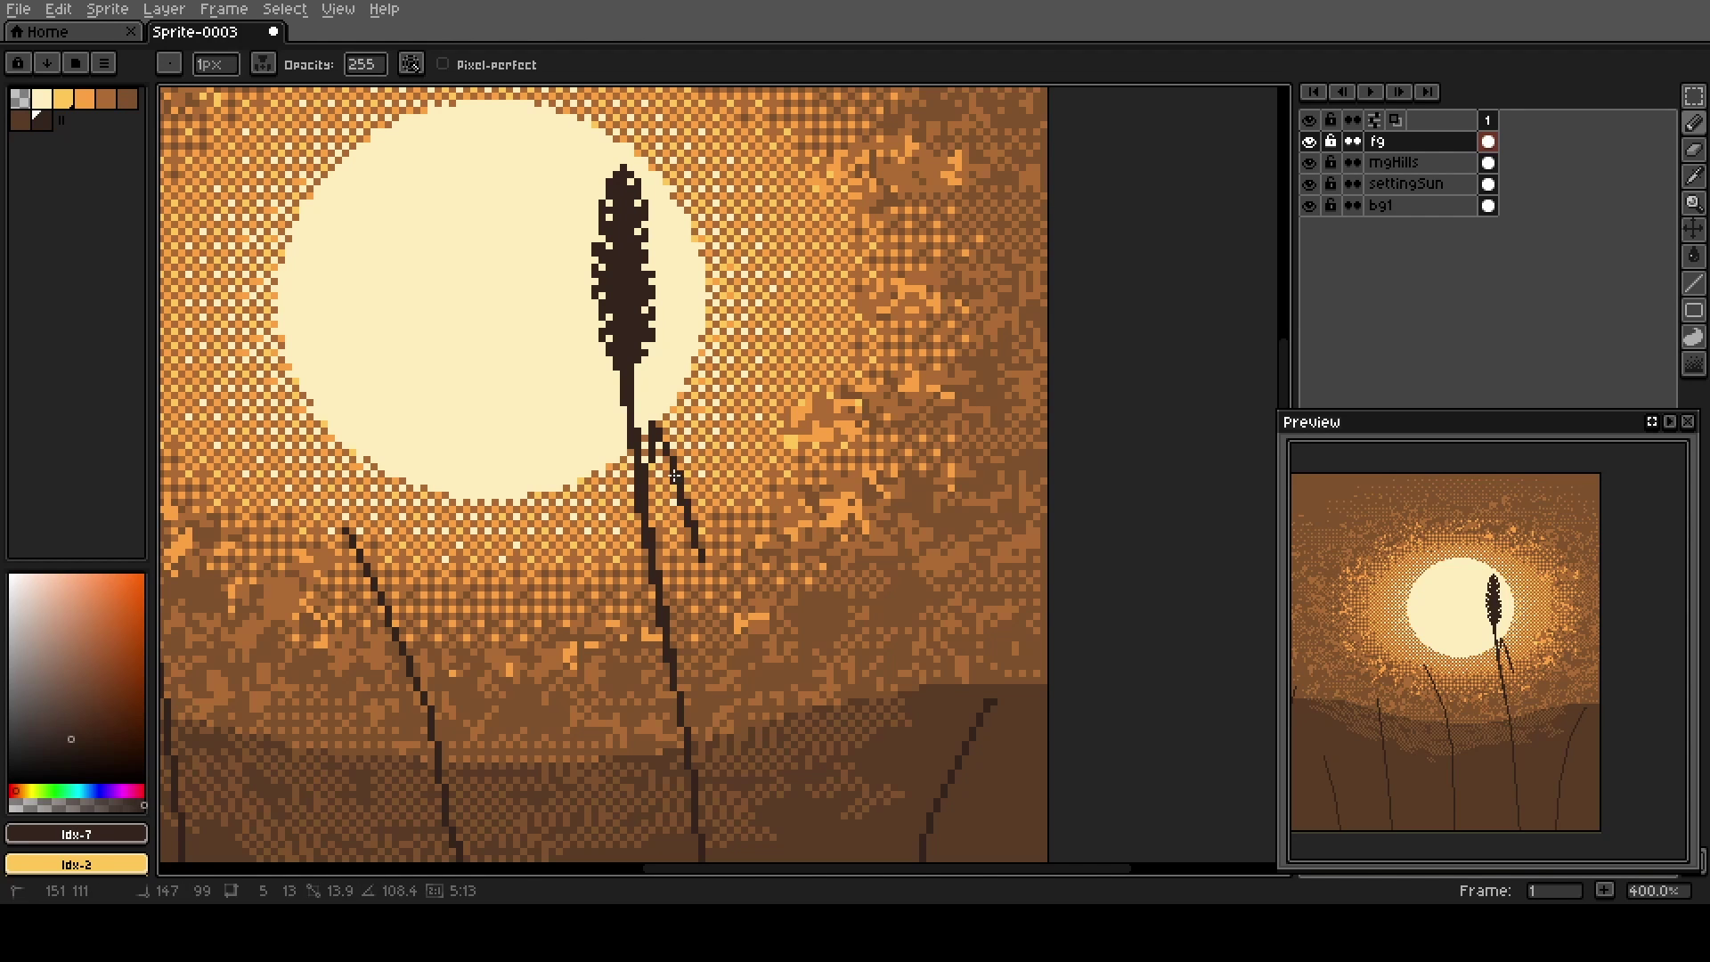
{"action": "left_click", "coordinate": [659, 441], "text": "shift"}
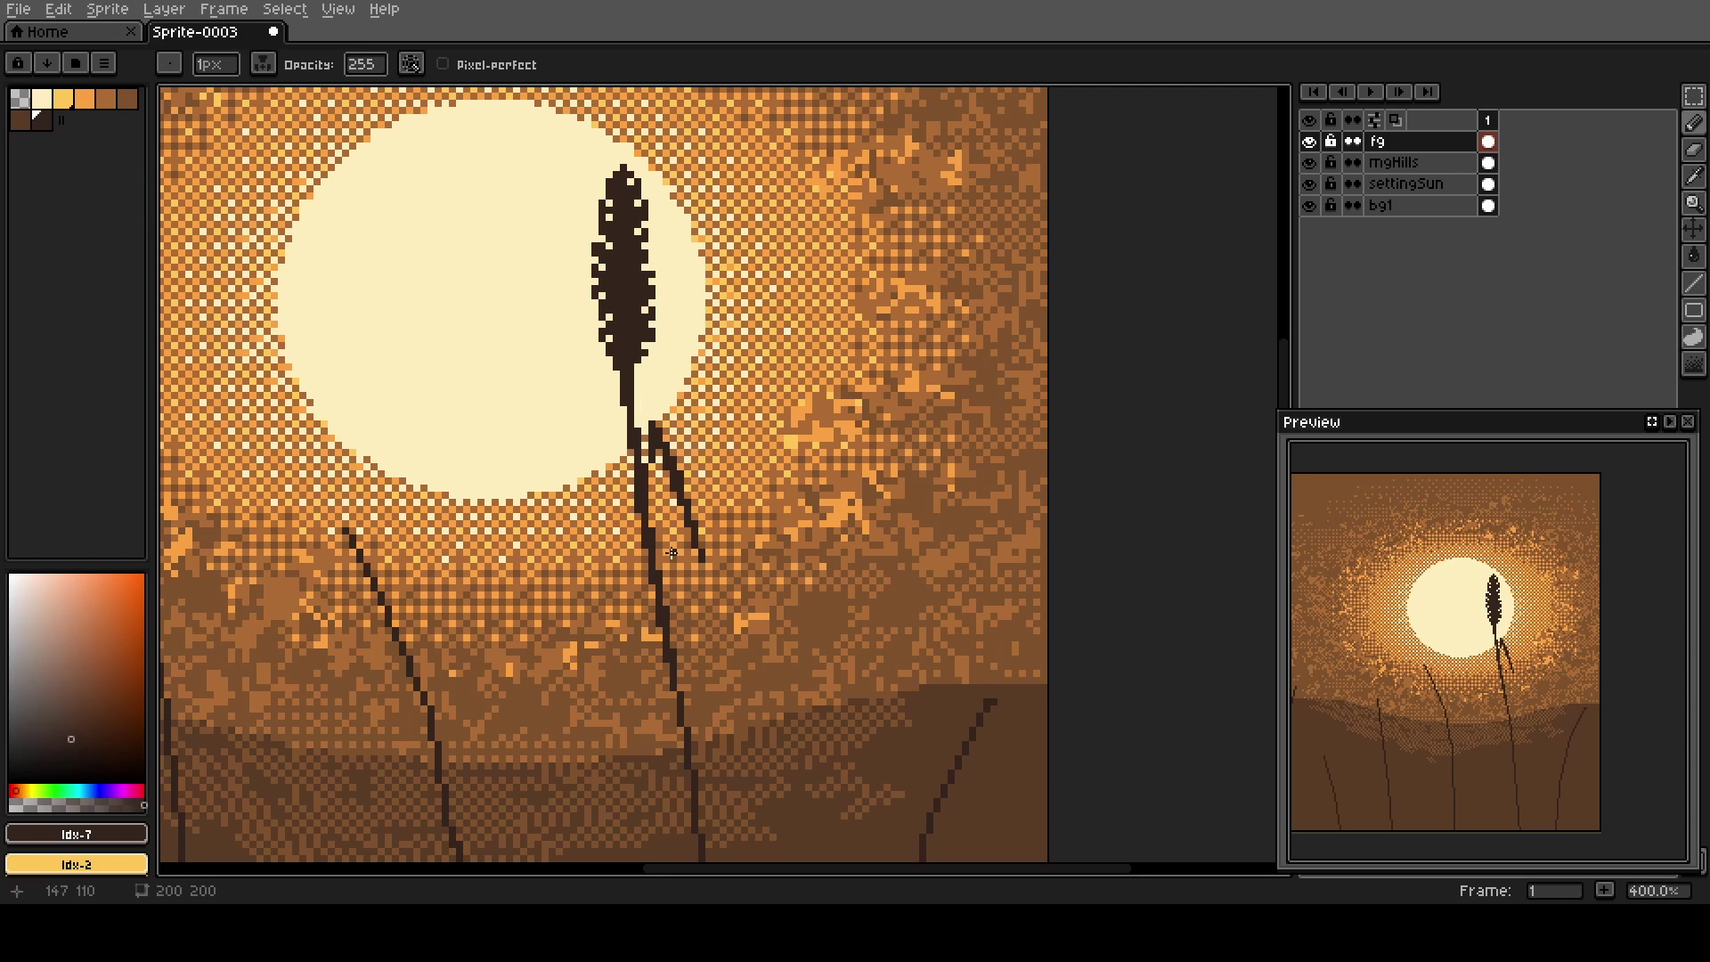
Draw a second drooping leaf on the left side of the same stem, slightly below the first one.
{"action": "key", "text": "space"}
{"action": "left_click_drag", "start_coordinate": [462, 660], "coordinate": [558, 591]}
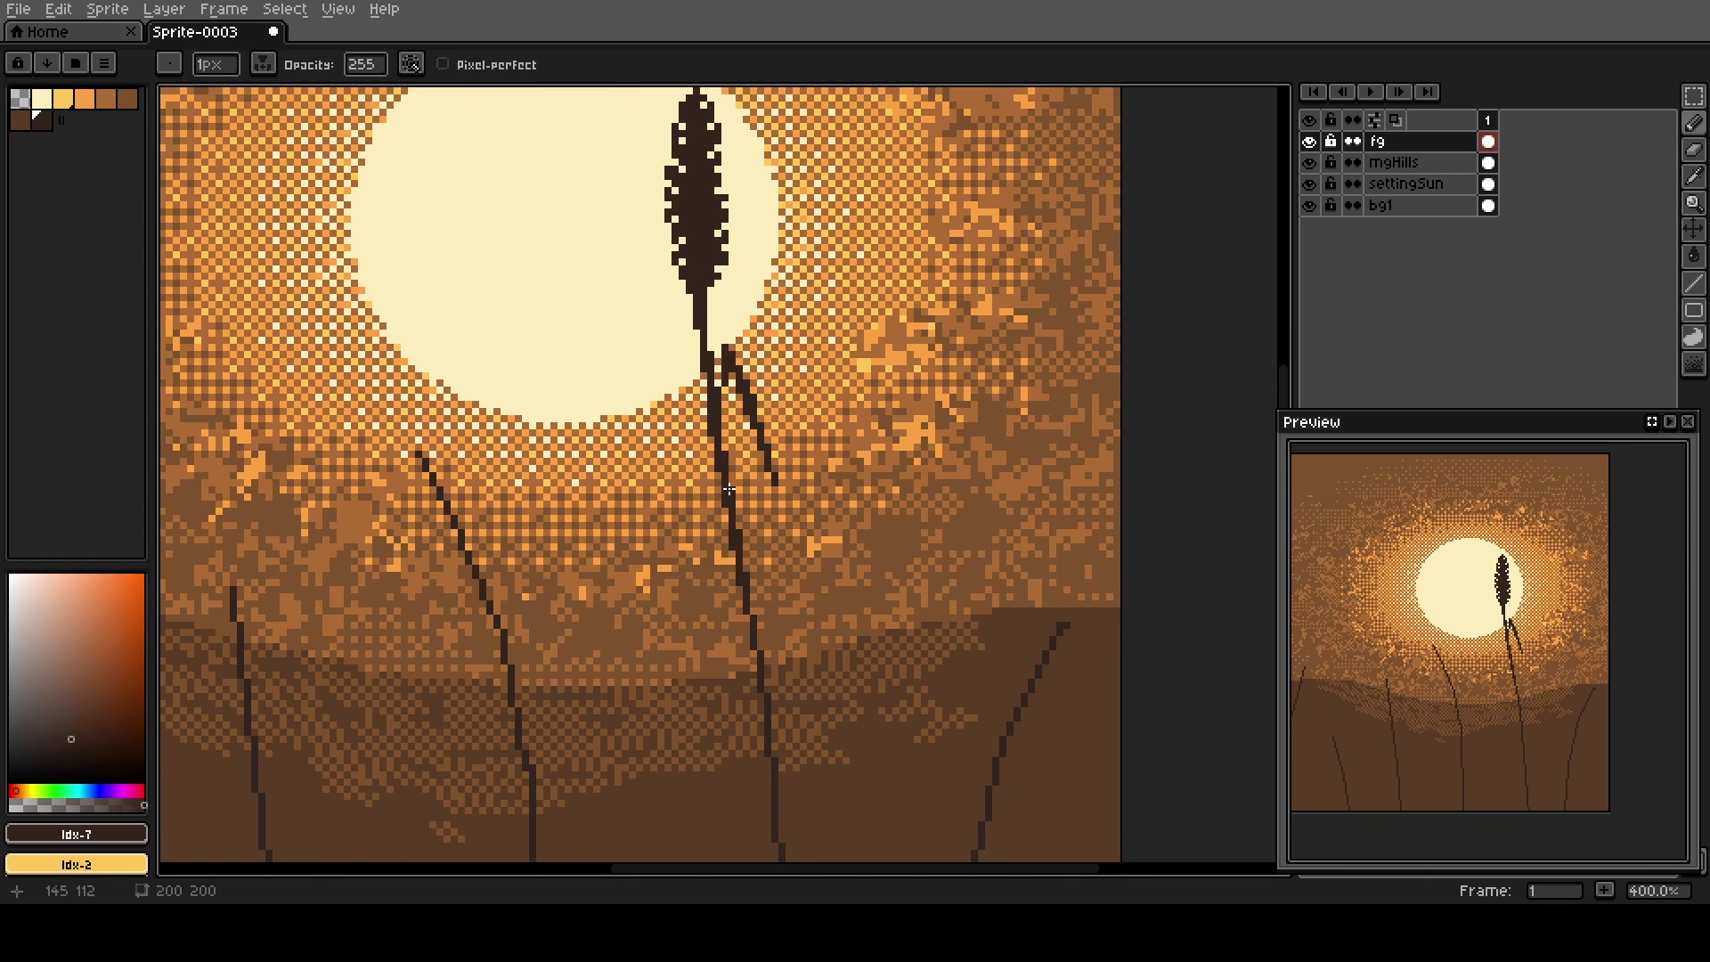
{"action": "left_click_drag", "start_coordinate": [728, 489], "coordinate": [688, 558]}
{"action": "left_click_drag", "start_coordinate": [689, 558], "coordinate": [699, 442]}
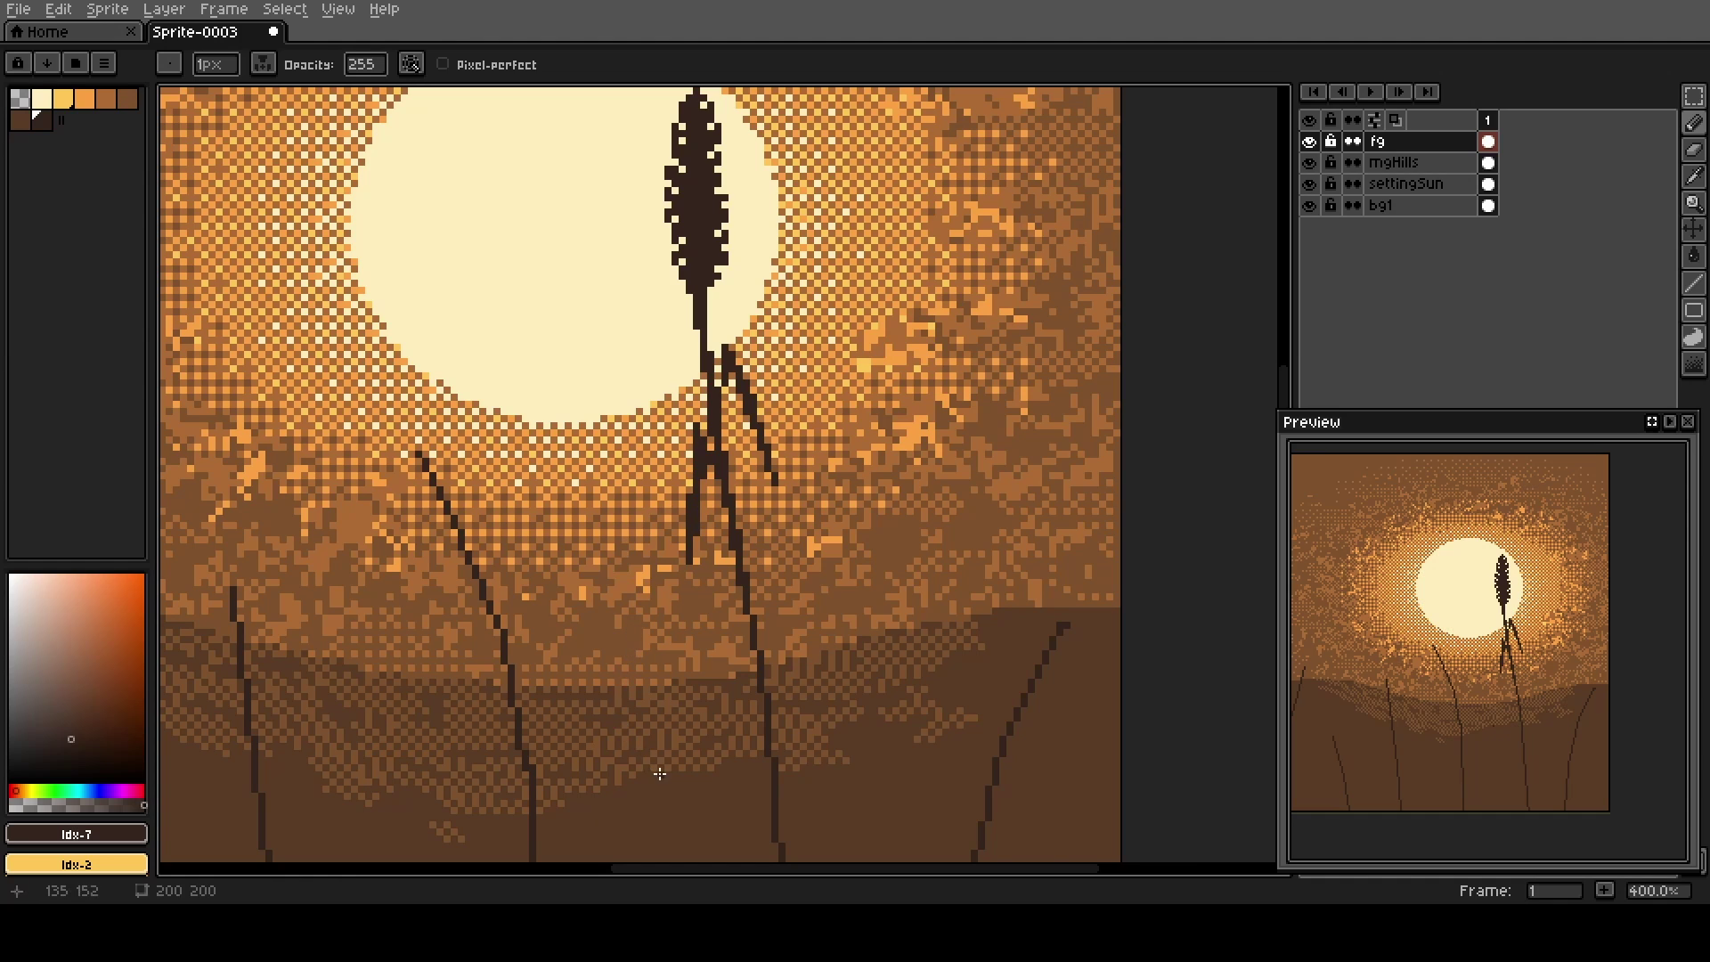
Draw a wheat head at the tip of the far-right stem, fill it with Idx-7 and give it a jagged edge.
{"action": "left_click_drag", "start_coordinate": [660, 773], "coordinate": [563, 731]}
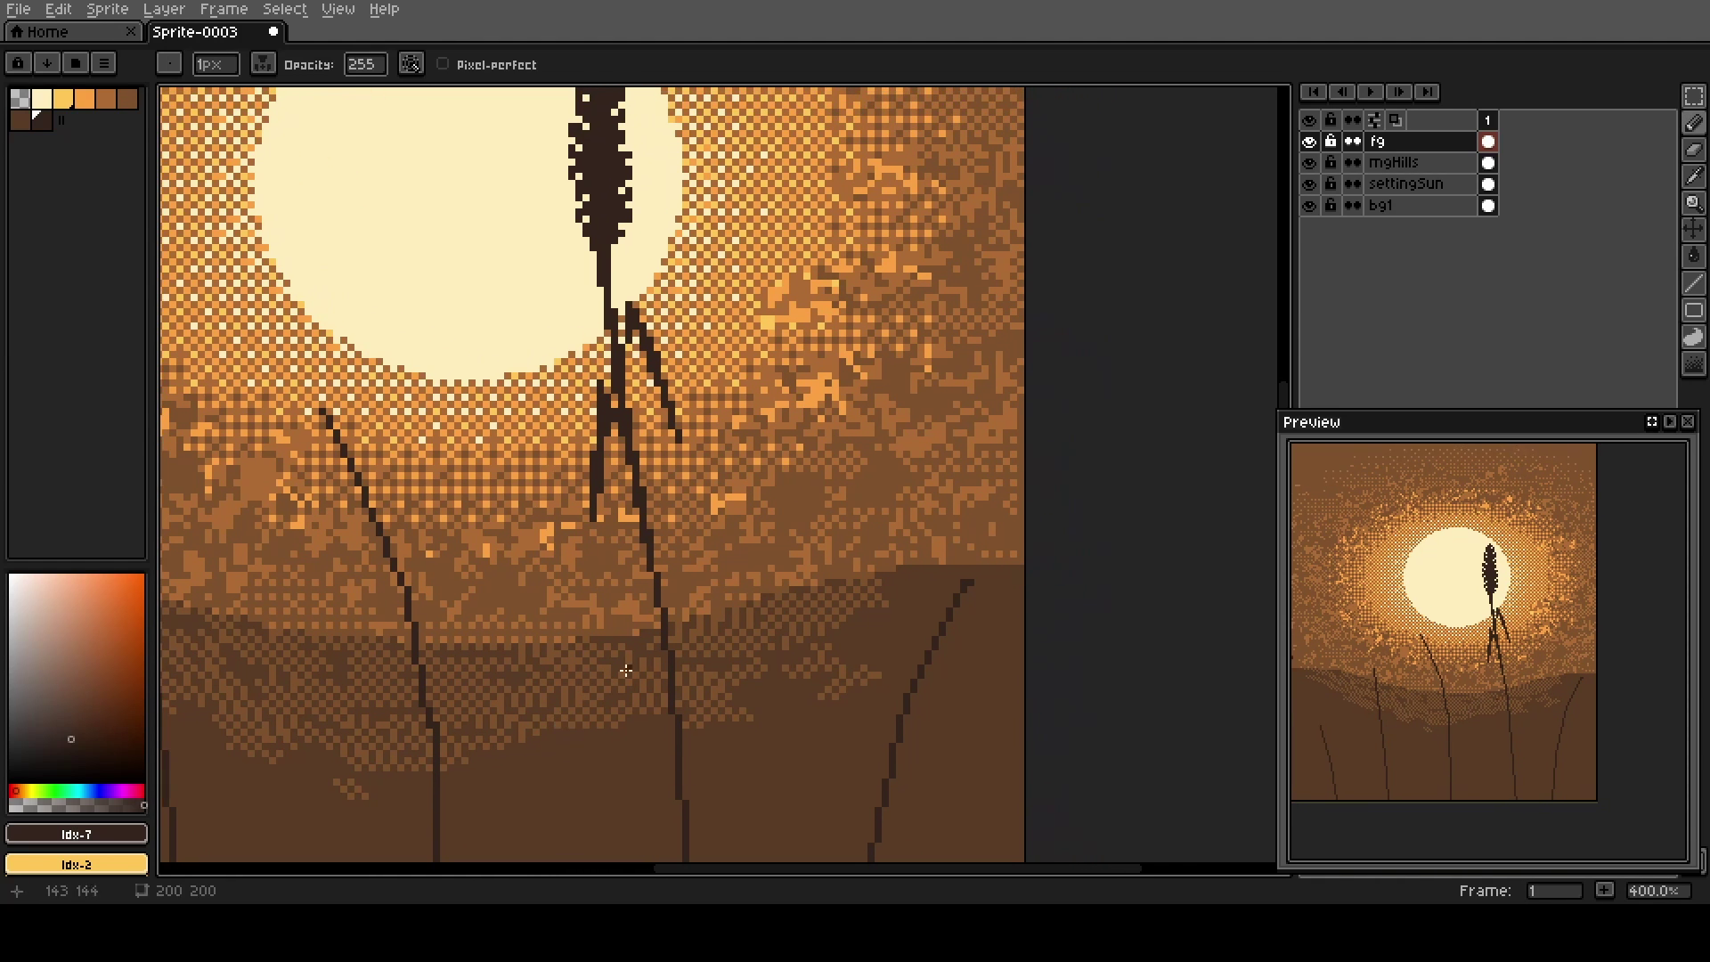
{"action": "mouse_move", "coordinate": [816, 675]}
{"action": "left_mouse_down"}
{"action": "mouse_move", "coordinate": [871, 611]}
{"action": "mouse_move", "coordinate": [836, 686]}
{"action": "mouse_move", "coordinate": [983, 566]}
{"action": "left_mouse_up"}
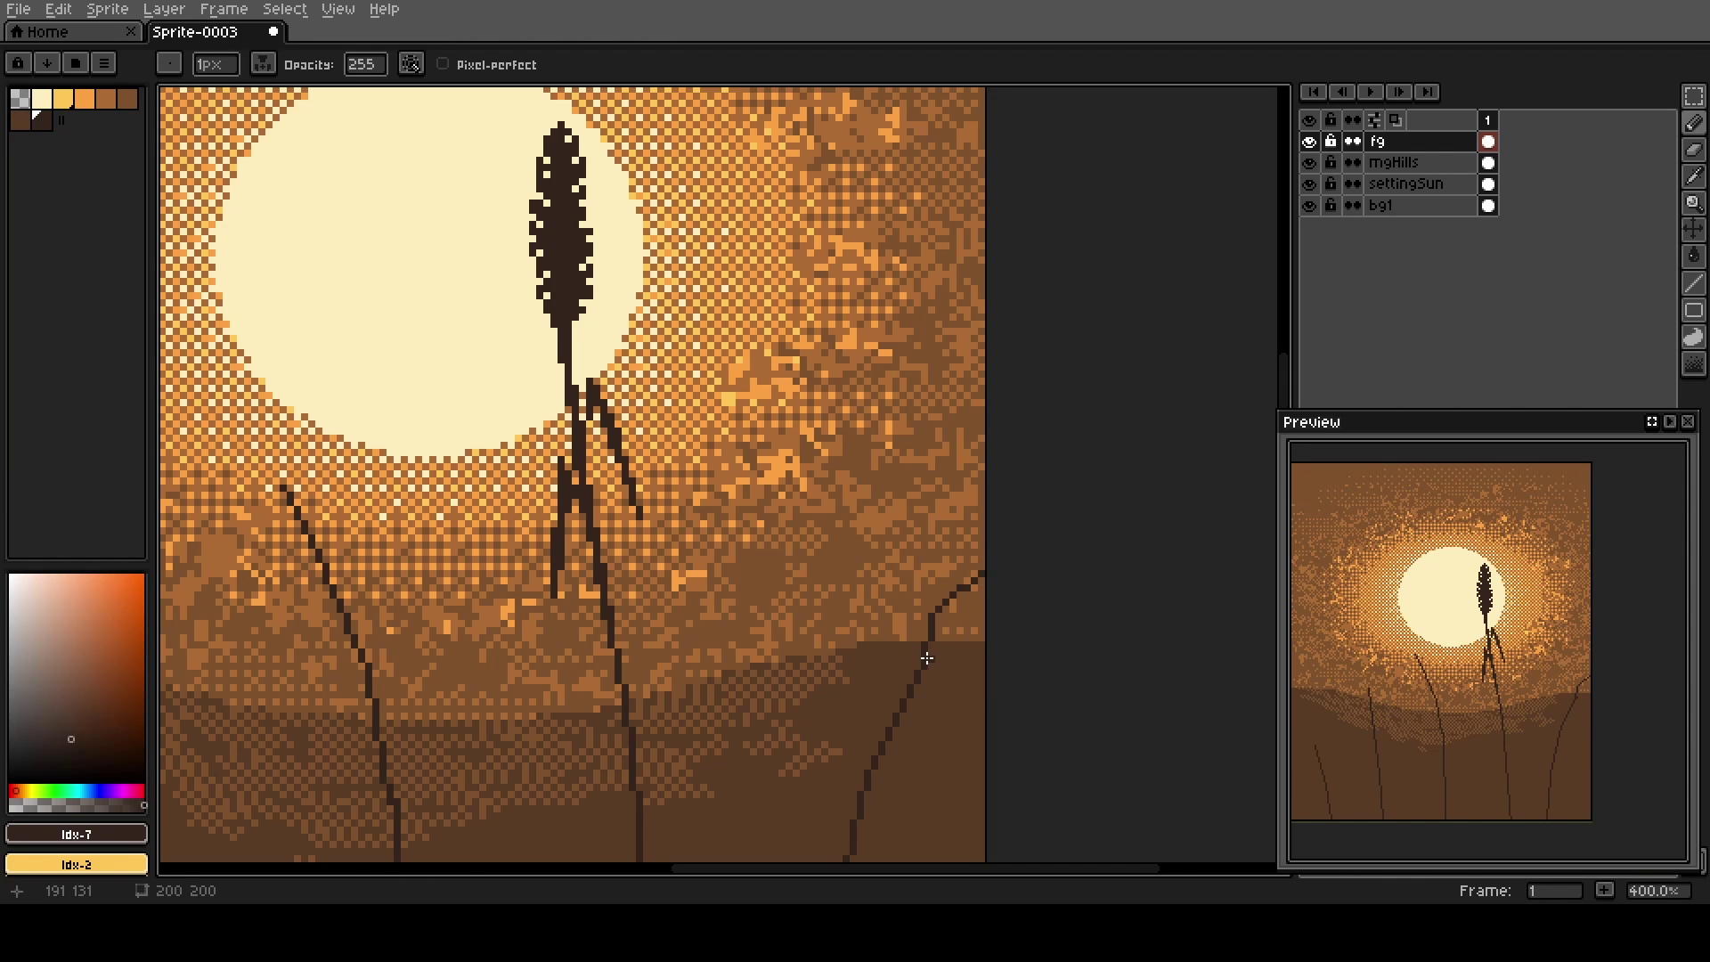
{"action": "left_click_drag", "start_coordinate": [920, 657], "coordinate": [981, 610]}
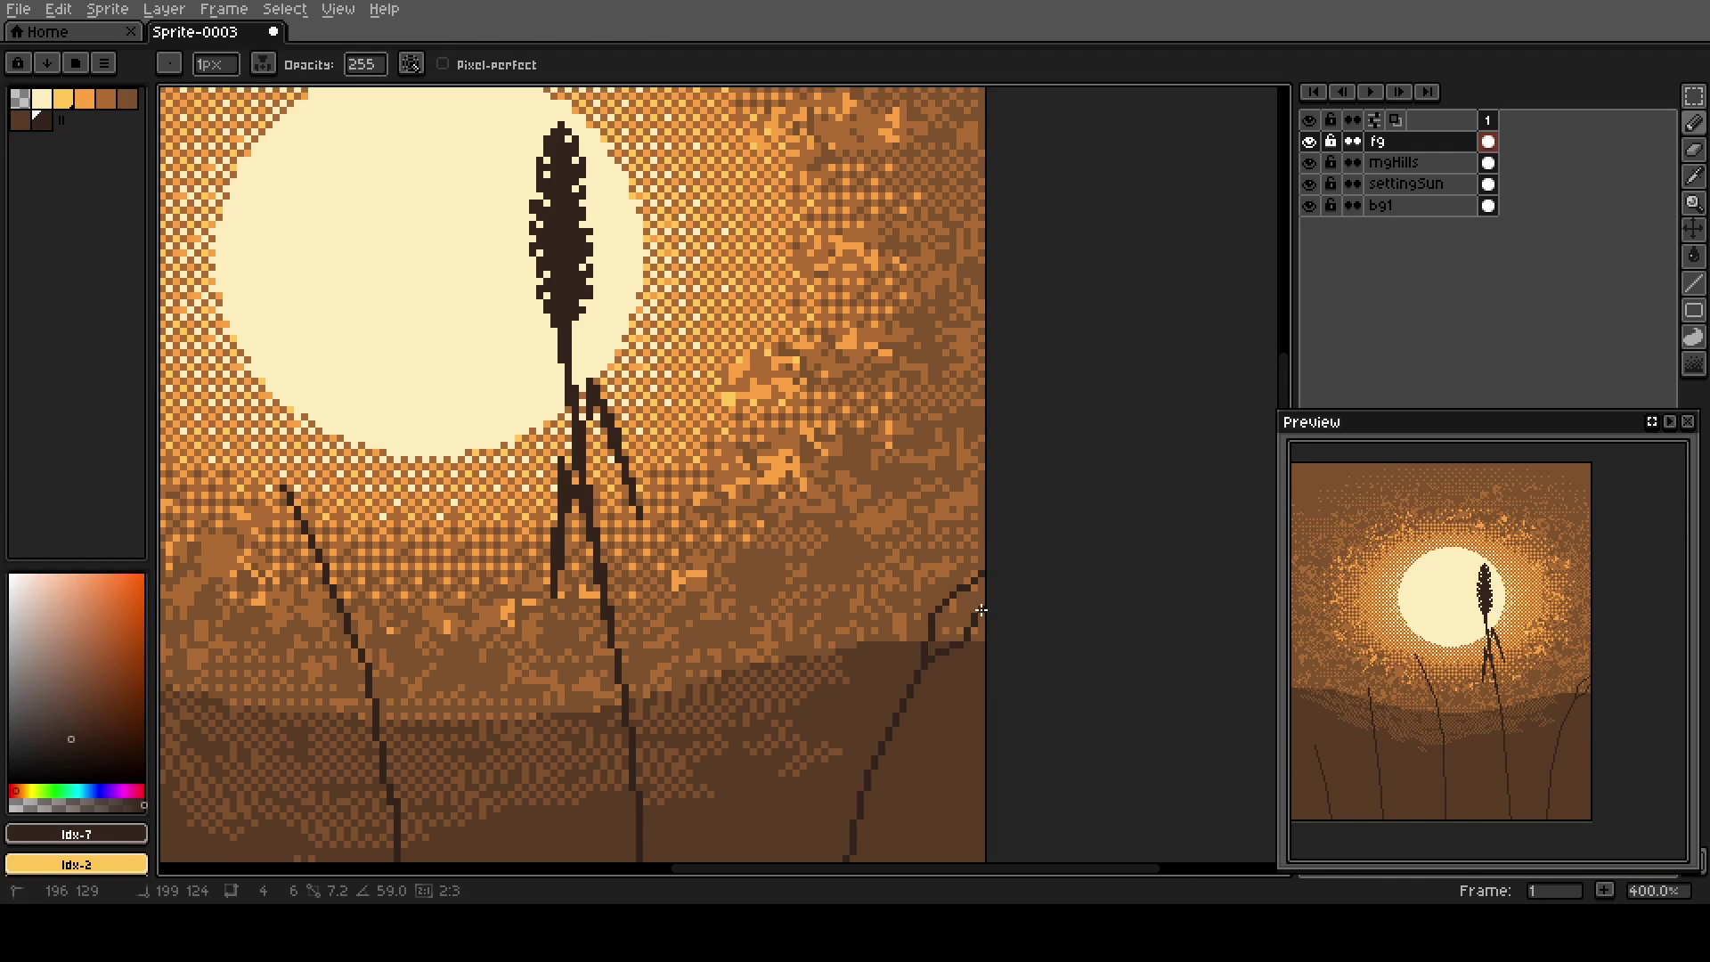
{"action": "key", "text": "g"}
{"action": "left_click", "coordinate": [953, 619]}
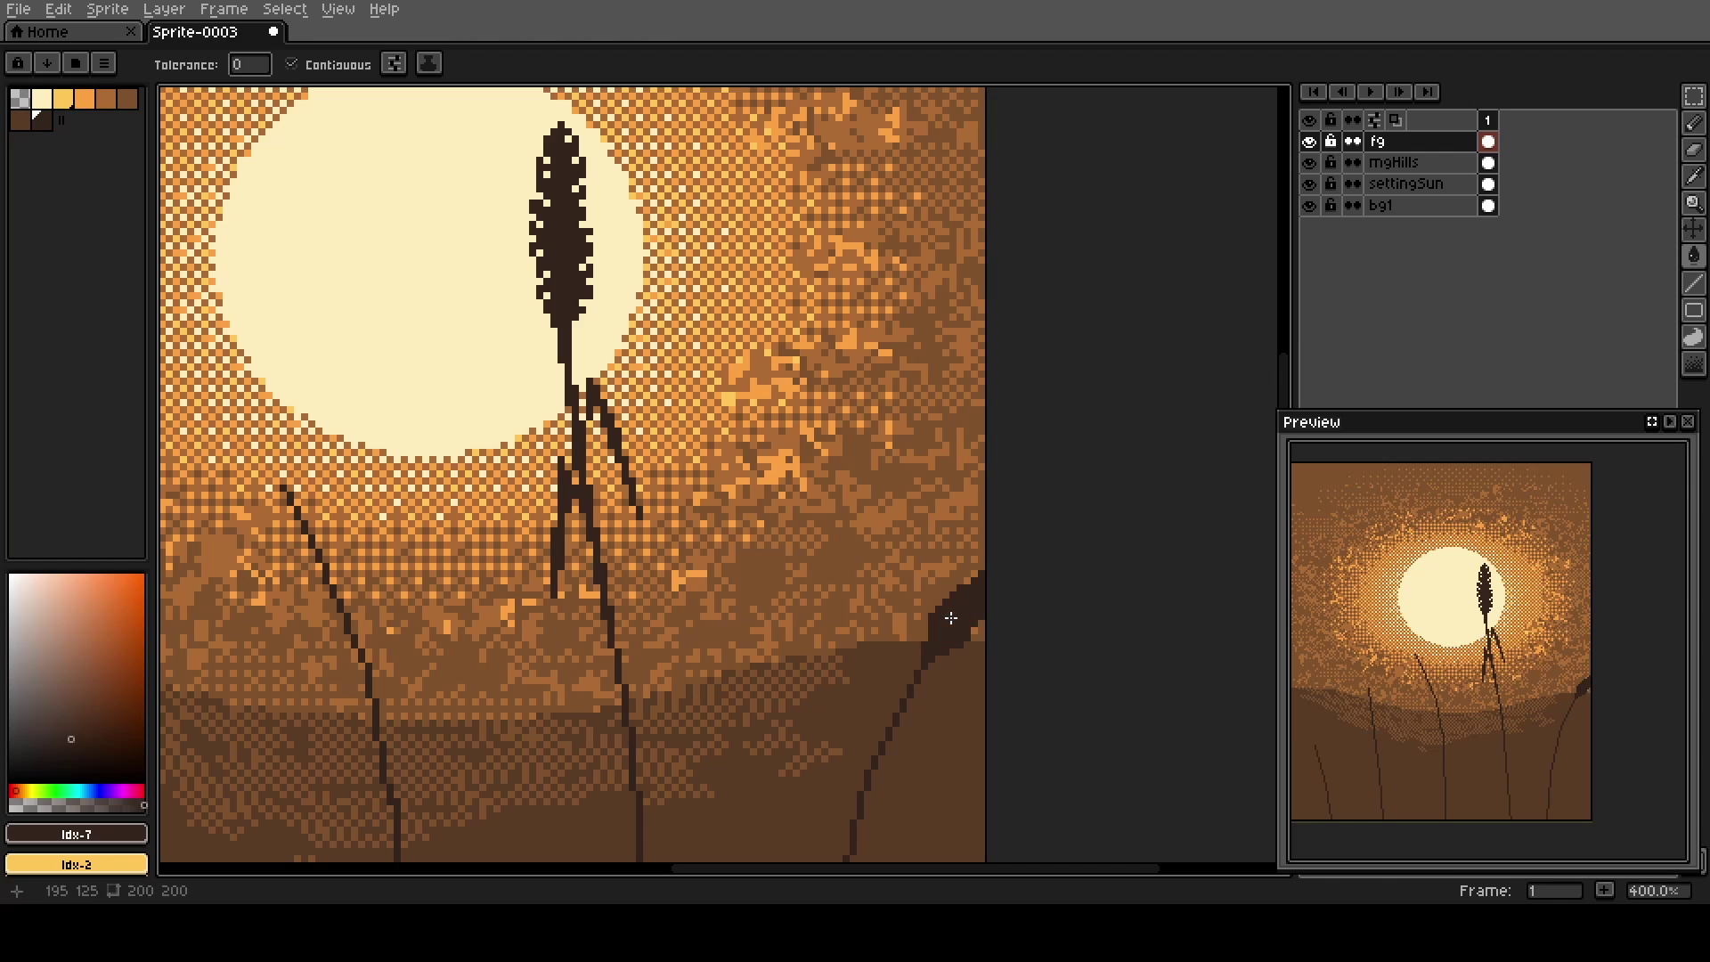
{"action": "key", "text": "b"}
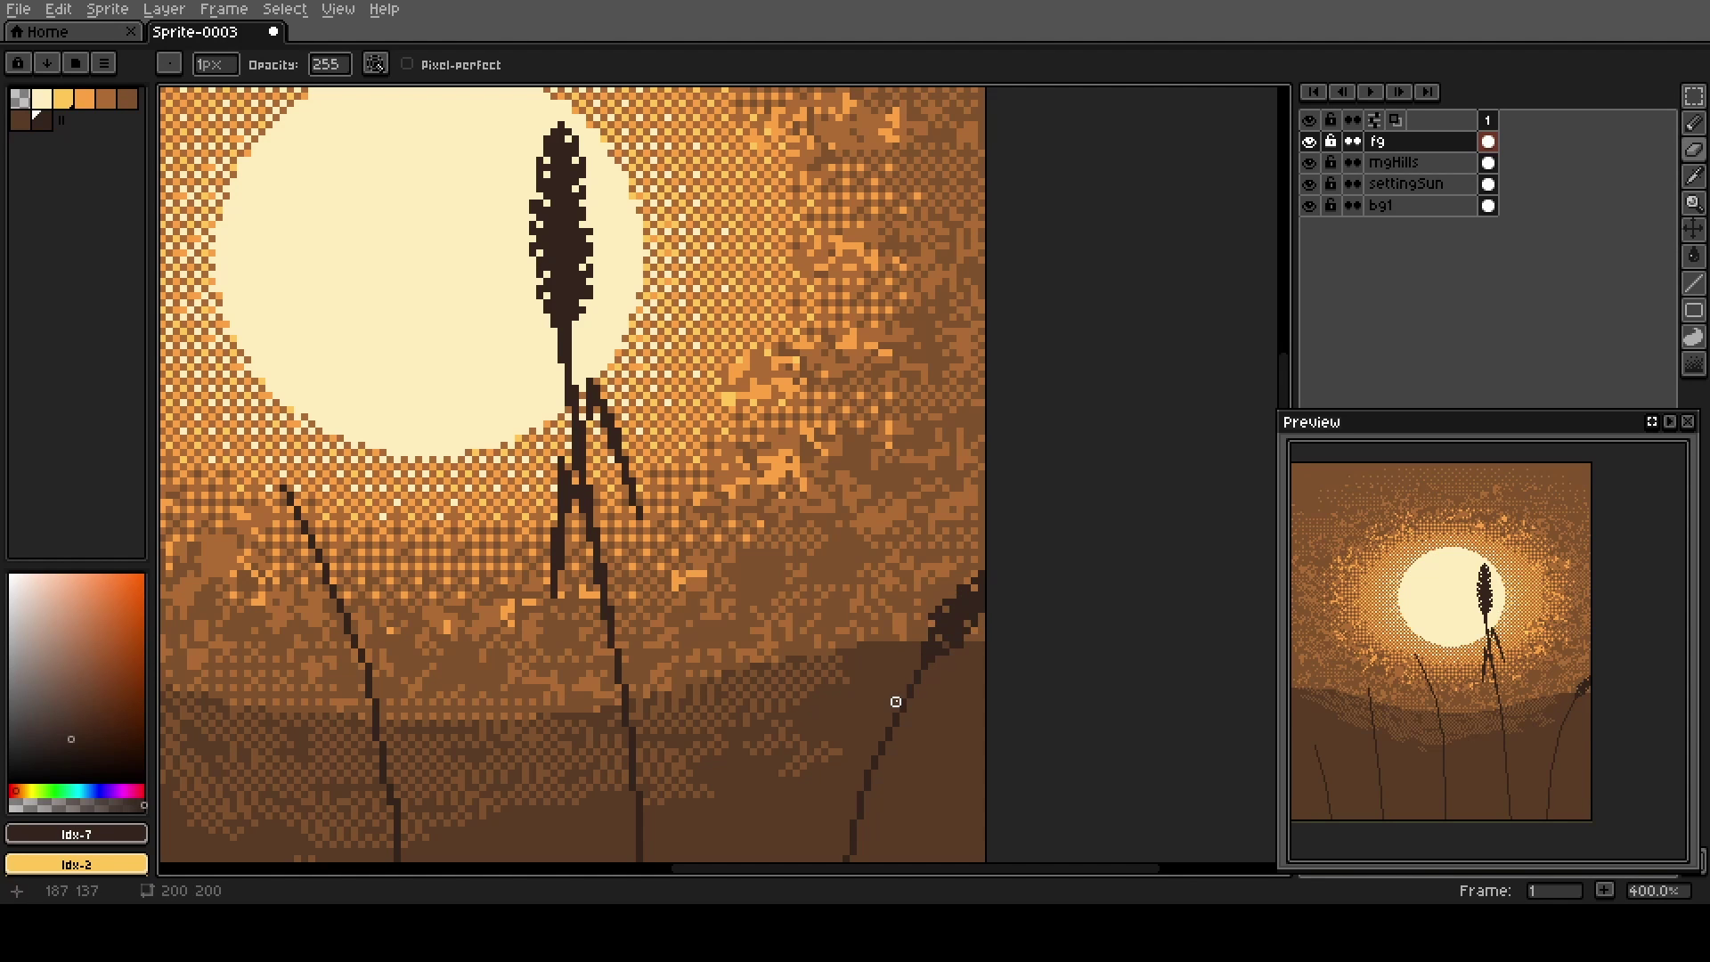
Copy the finished wheat head onto the upright stem left of the sun, scaled to 14 by 26 px and rotated 1.6°.
{"action": "mouse_move", "coordinate": [643, 730]}
{"action": "left_mouse_down"}
{"action": "mouse_move", "coordinate": [740, 695]}
{"action": "mouse_move", "coordinate": [900, 740]}
{"action": "left_mouse_up"}
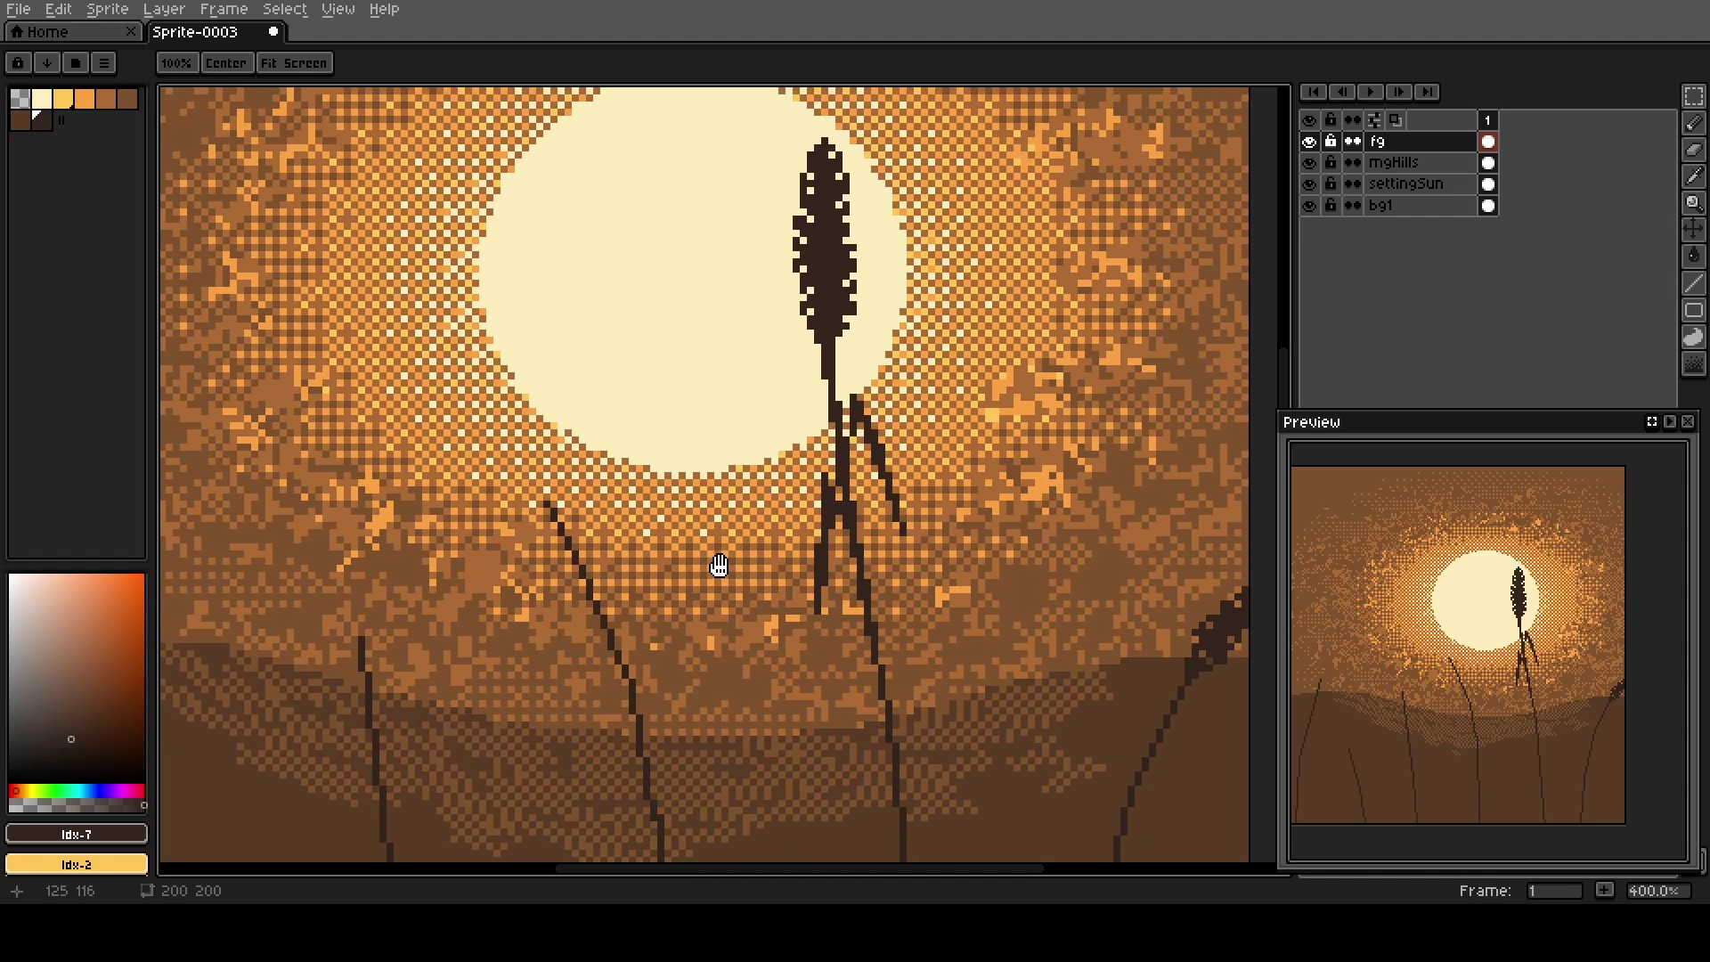
{"action": "left_click_drag", "start_coordinate": [717, 569], "coordinate": [775, 598]}
{"action": "key", "text": "m"}
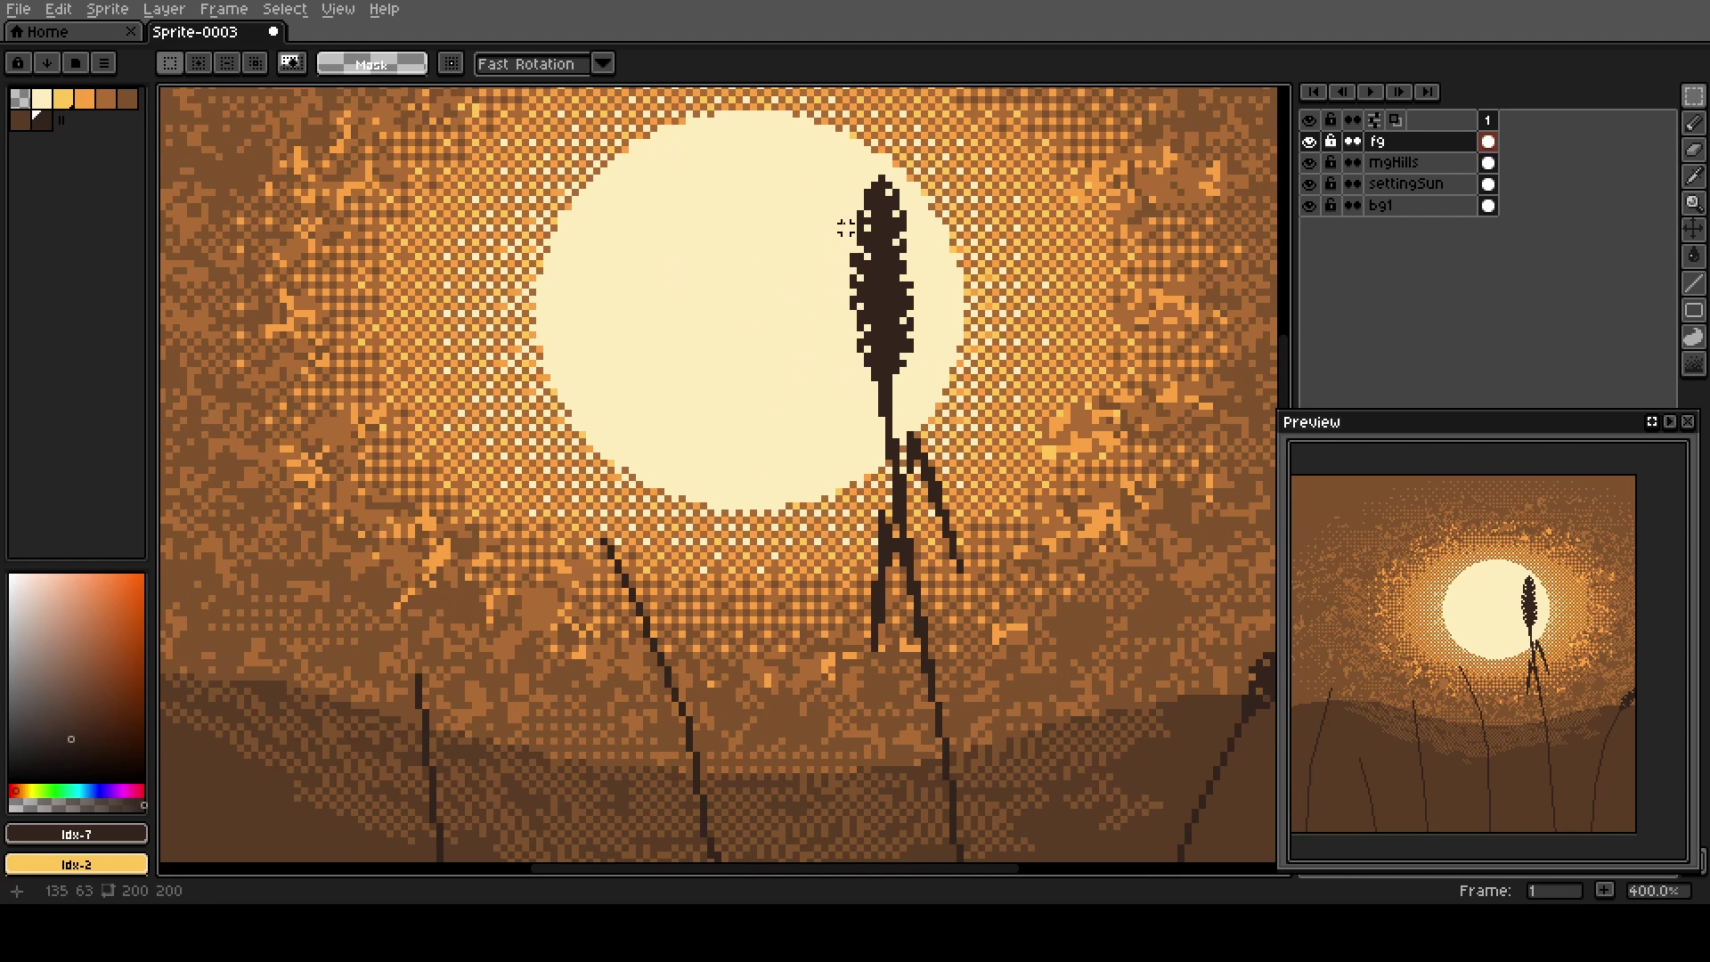
{"action": "left_click_drag", "start_coordinate": [831, 163], "coordinate": [932, 380]}
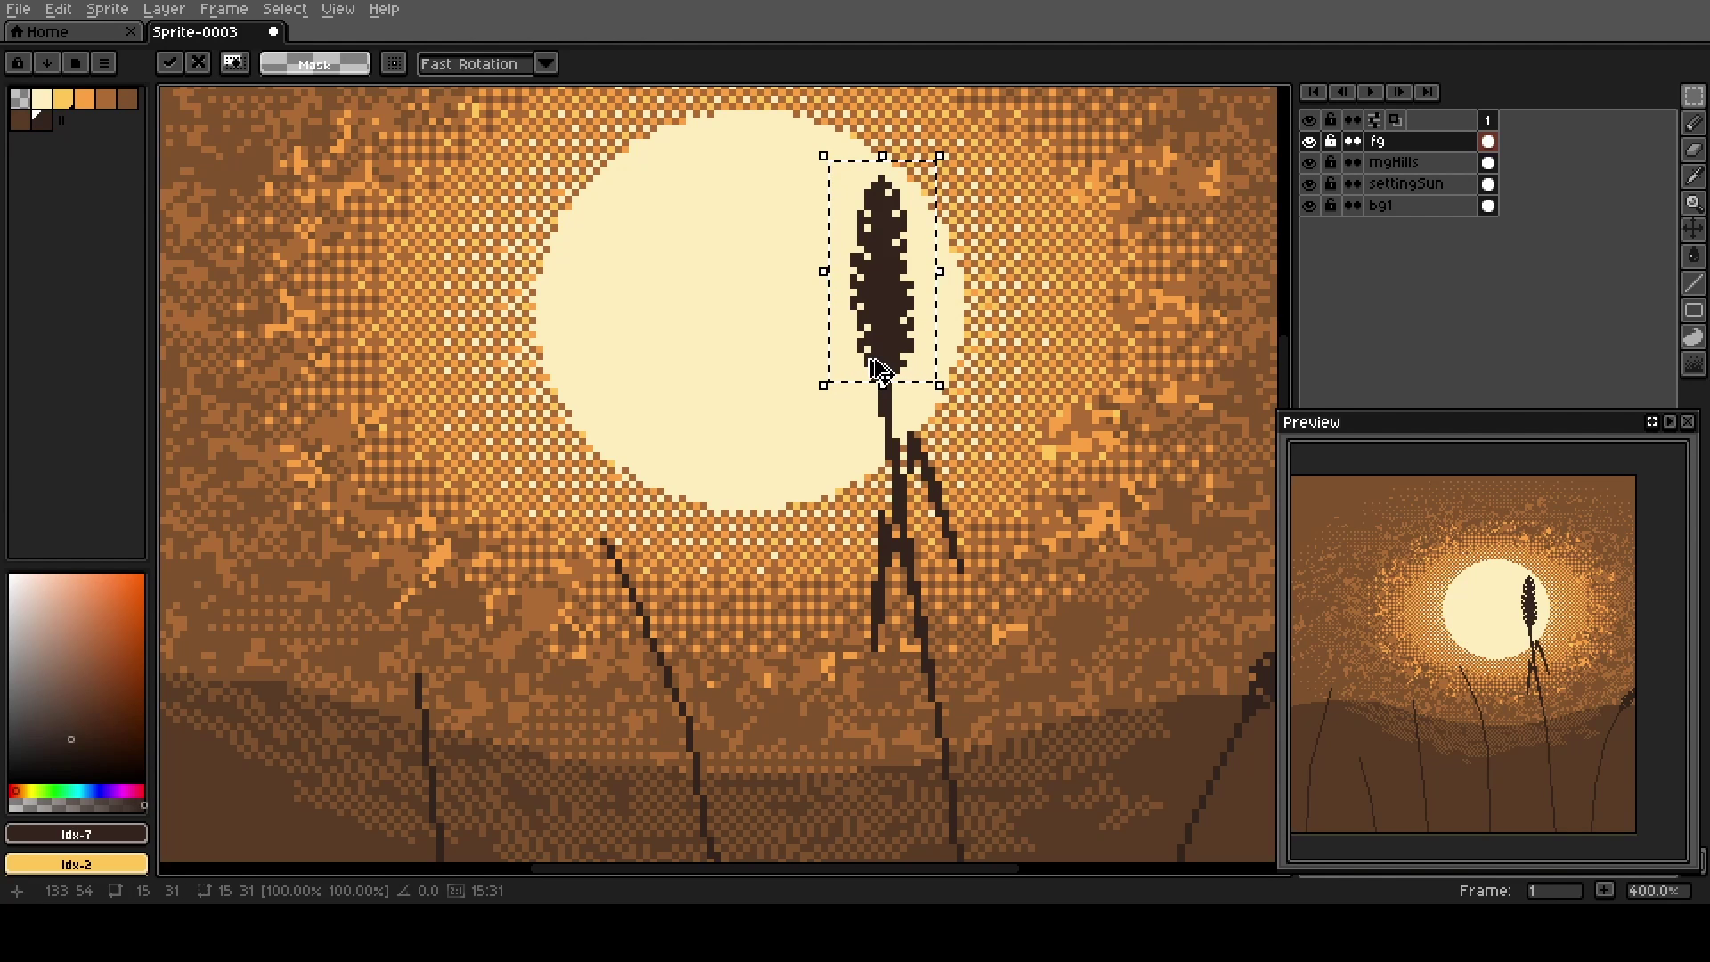
{"action": "left_click_drag", "start_coordinate": [896, 319], "coordinate": [434, 618]}
{"action": "left_click_drag", "start_coordinate": [419, 455], "coordinate": [419, 491]}
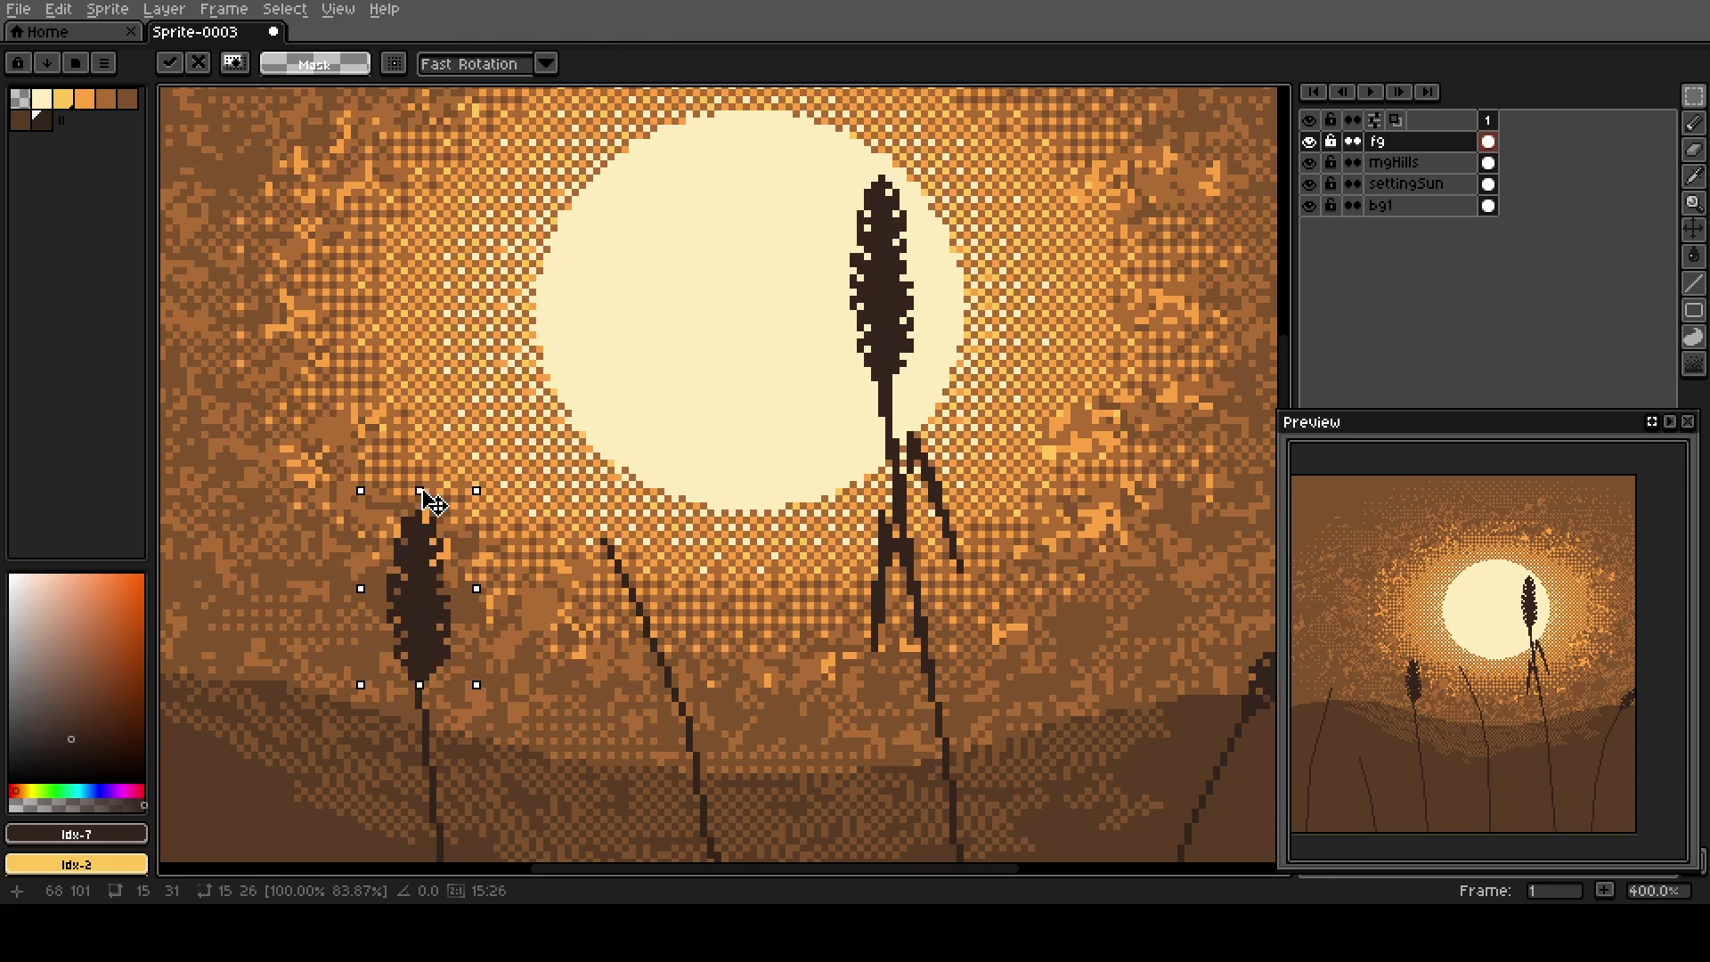
{"action": "left_click_drag", "start_coordinate": [359, 574], "coordinate": [414, 607]}
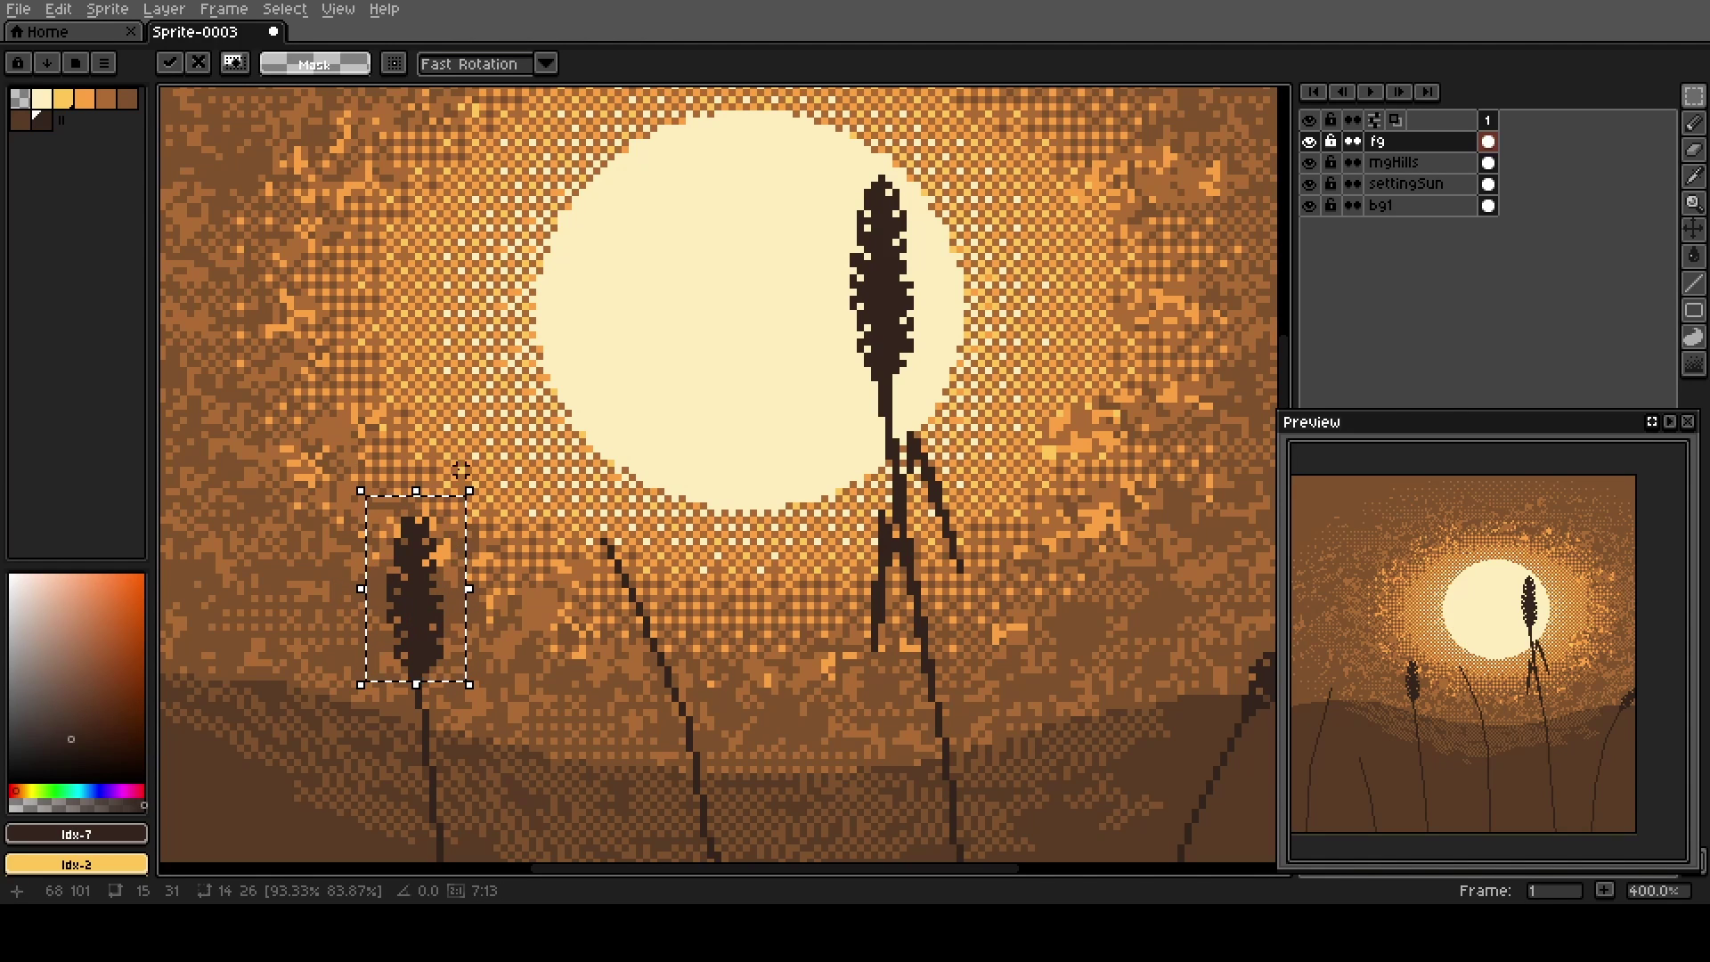
{"action": "left_click_drag", "start_coordinate": [484, 482], "coordinate": [493, 489]}
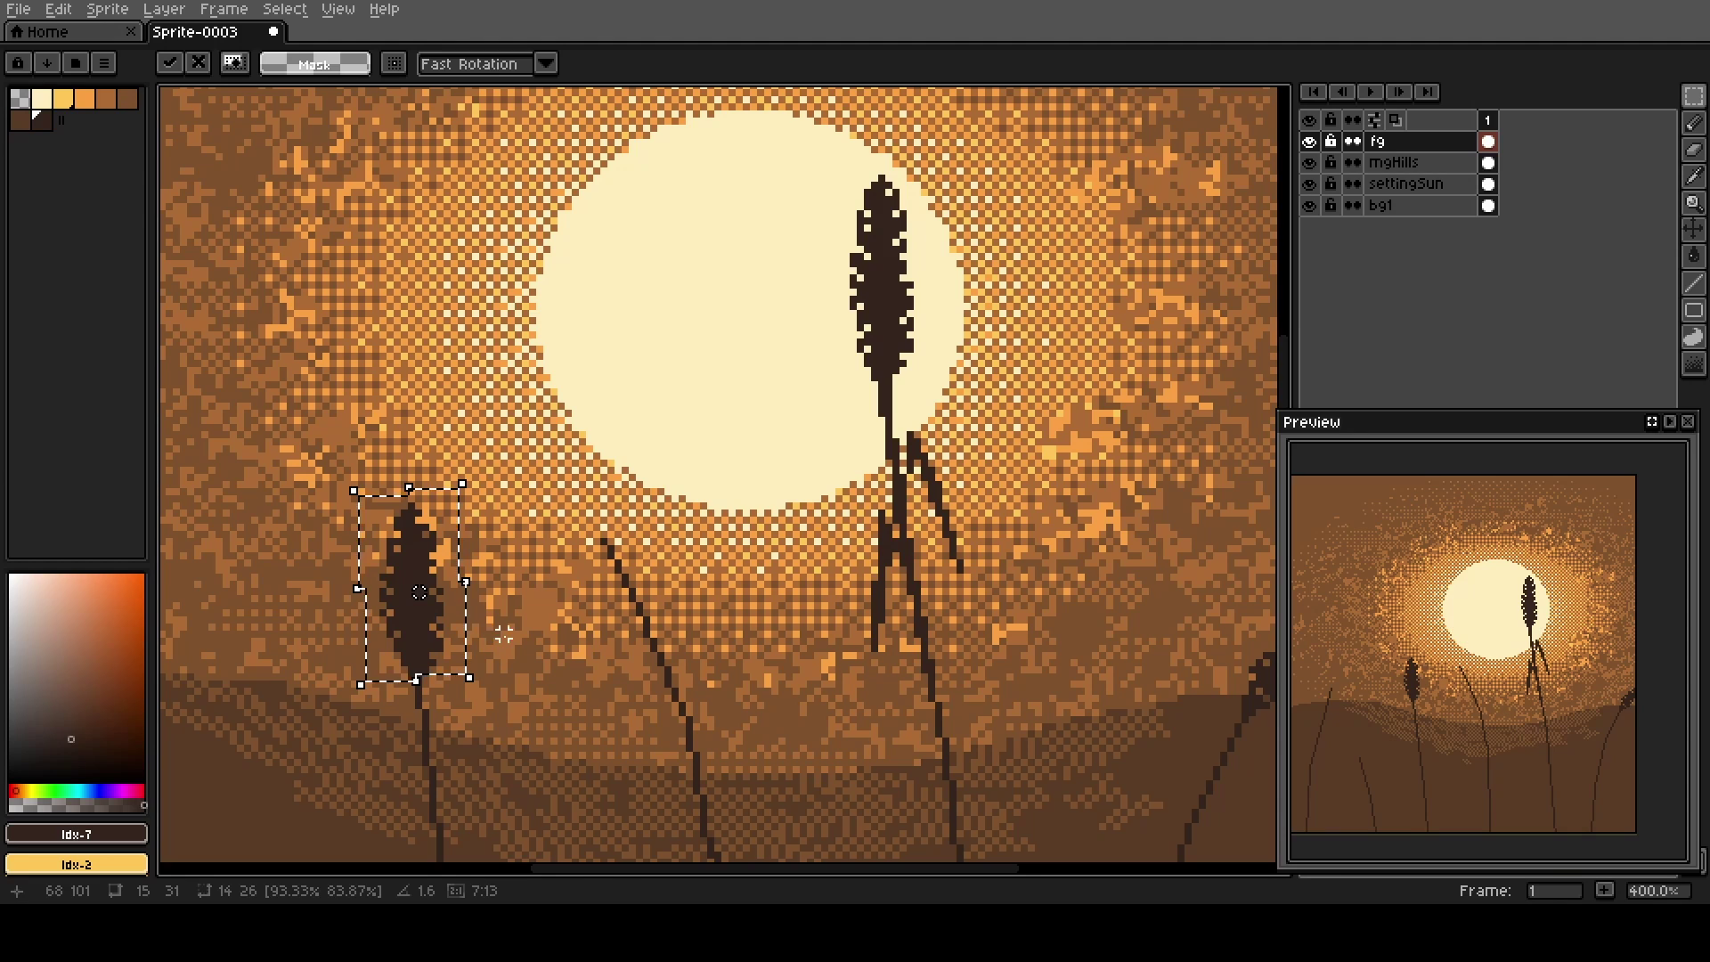
{"action": "left_click", "coordinate": [489, 683]}
Paste another copy of the wheat head onto the left-leaning middle stem, rotated 38° to follow the stem.
{"action": "scroll", "coordinate": [473, 576], "scroll_direction": "down", "scroll_amount": 1}
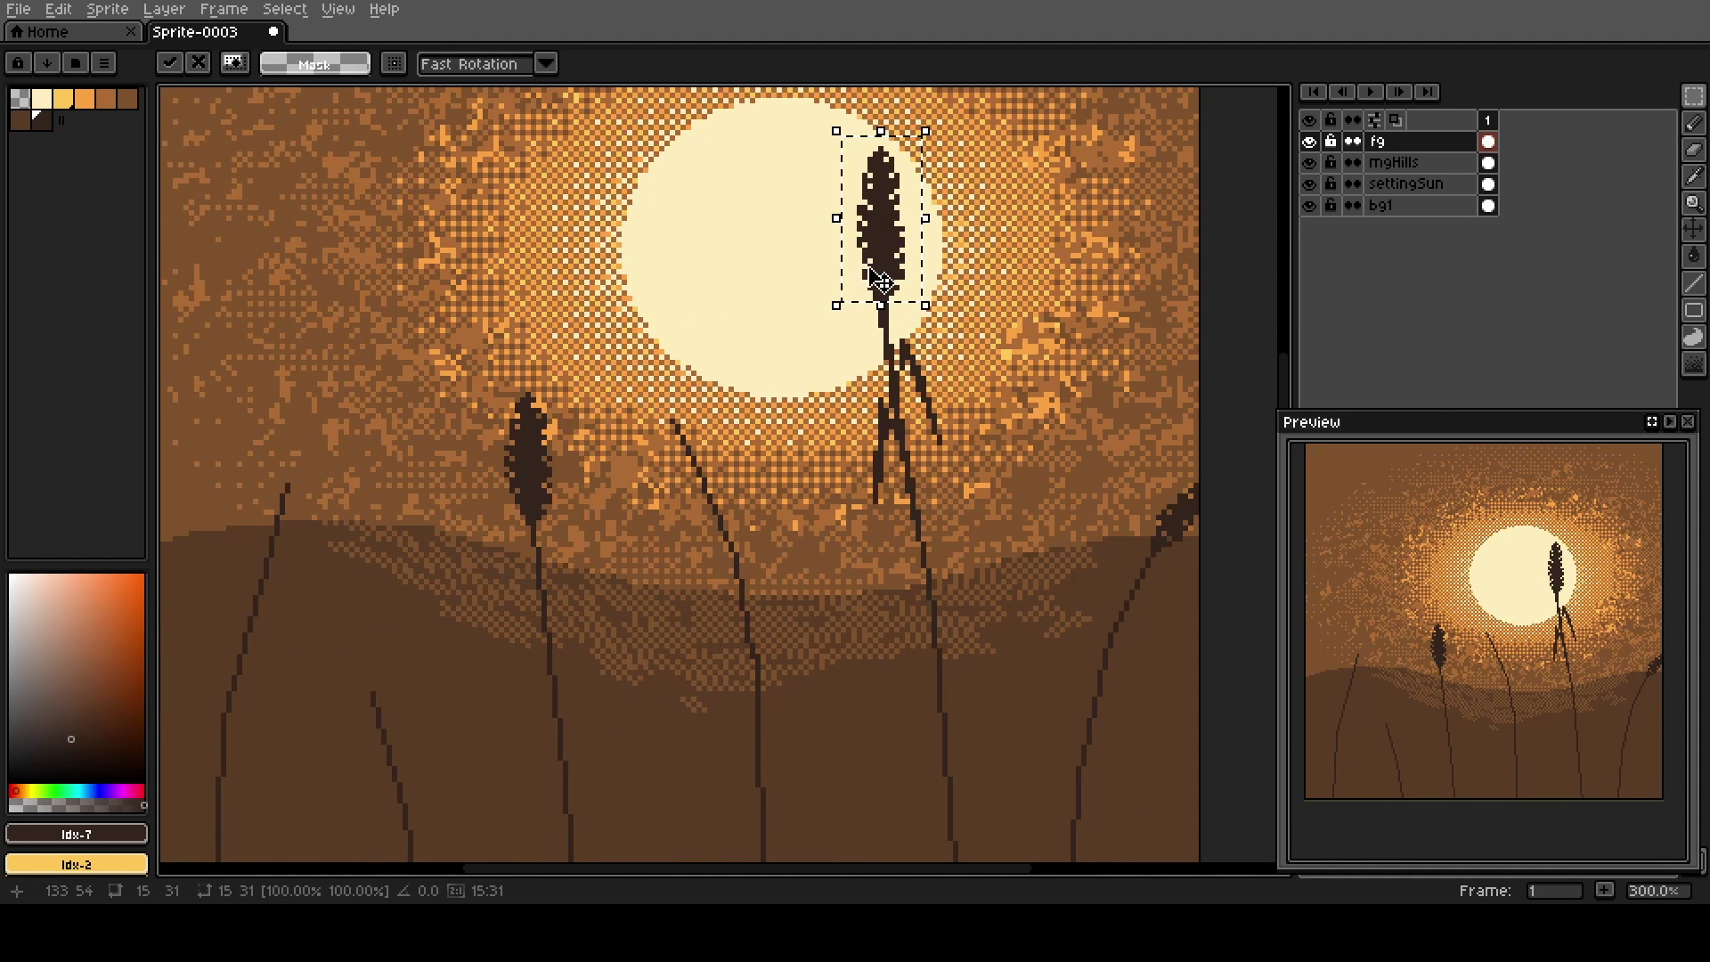
{"action": "key", "text": "ctrl+v"}
{"action": "left_click_drag", "start_coordinate": [630, 462], "coordinate": [631, 414]}
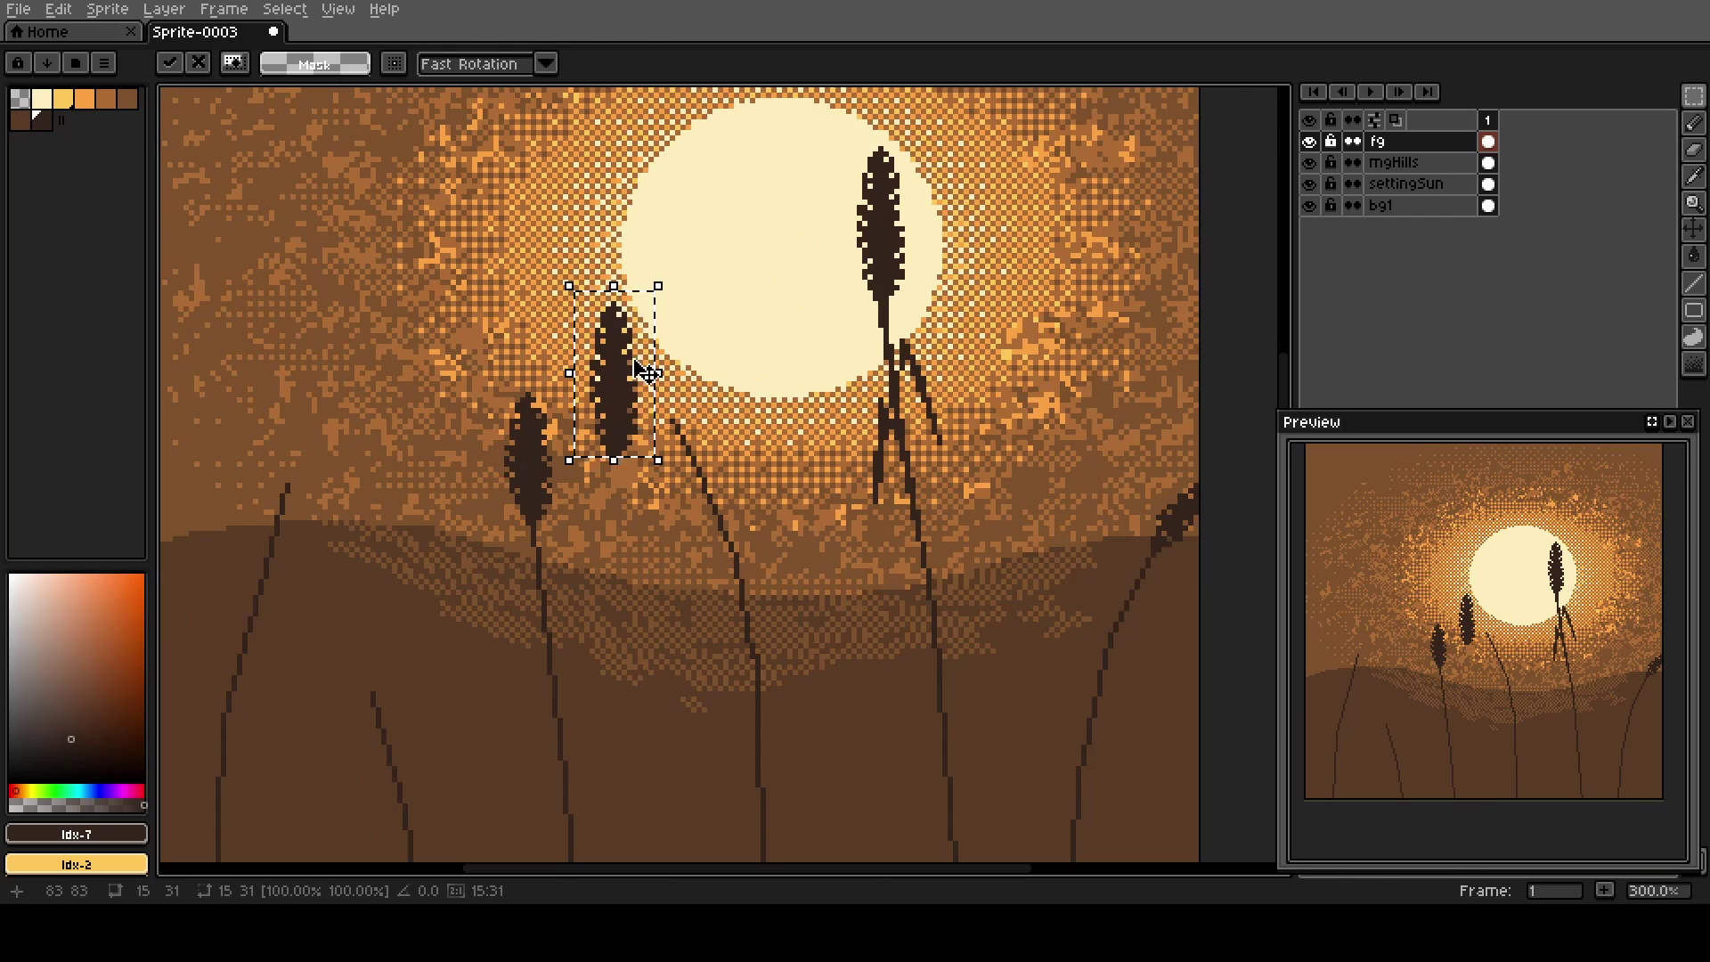
{"action": "left_click_drag", "start_coordinate": [670, 284], "coordinate": [606, 238]}
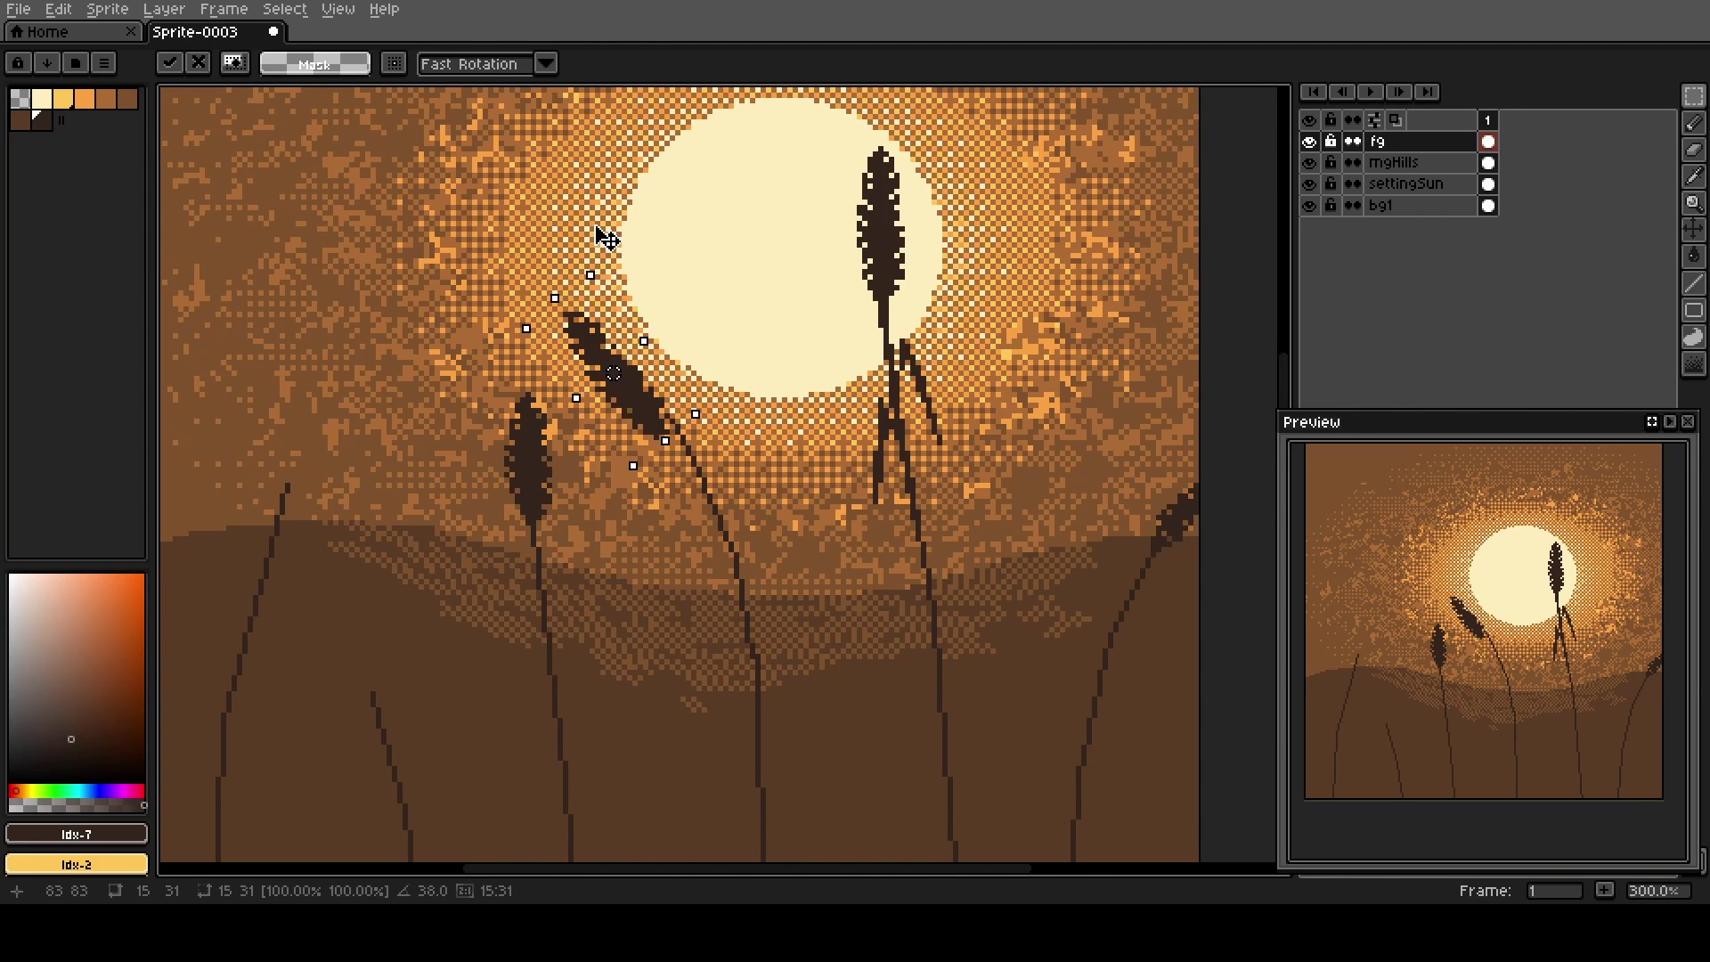
{"action": "mouse_move", "coordinate": [656, 419]}
{"action": "left_mouse_down"}
{"action": "mouse_move", "coordinate": [656, 382]}
{"action": "mouse_move", "coordinate": [662, 407]}
{"action": "left_mouse_up"}
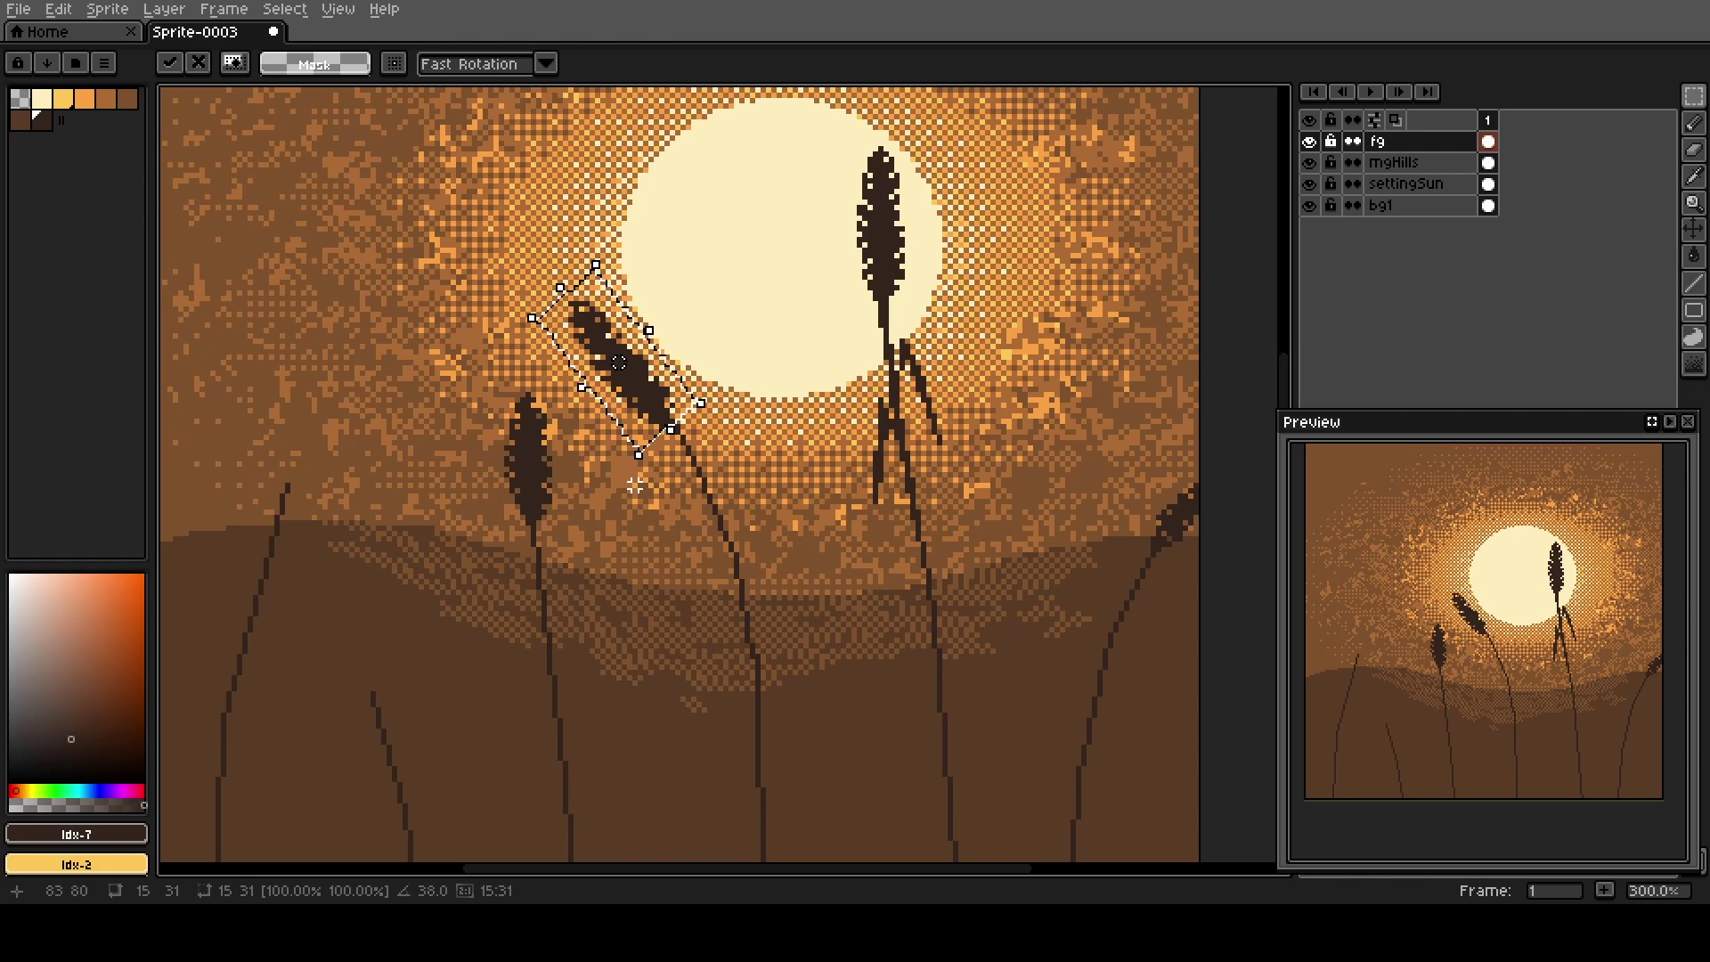
{"action": "key", "text": "Return"}
Place another wheat head copy on the far-left stem, scaled to 15 by 29 px and rotated -20.8°.
{"action": "left_click_drag", "start_coordinate": [880, 271], "coordinate": [373, 451], "text": "ctrl"}
{"action": "mouse_move", "coordinate": [430, 307]}
{"action": "left_mouse_down"}
{"action": "mouse_move", "coordinate": [484, 353]}
{"action": "mouse_move", "coordinate": [405, 313]}
{"action": "mouse_move", "coordinate": [405, 327]}
{"action": "left_mouse_up"}
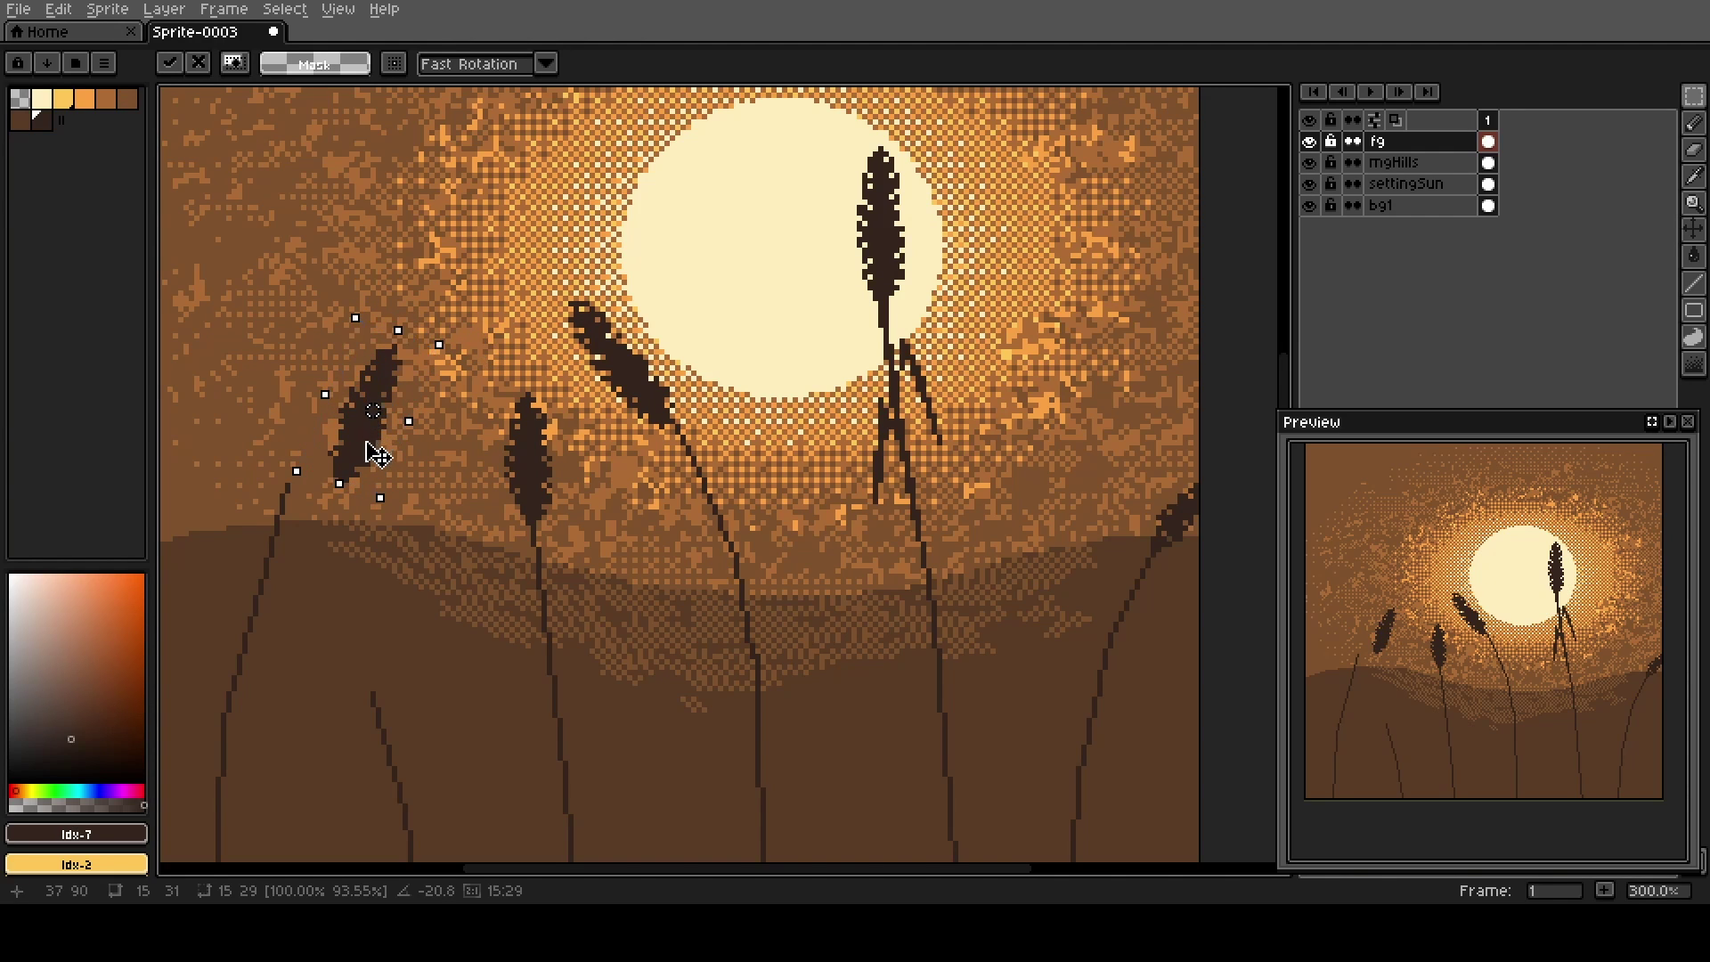
{"action": "left_click_drag", "start_coordinate": [371, 451], "coordinate": [317, 470]}
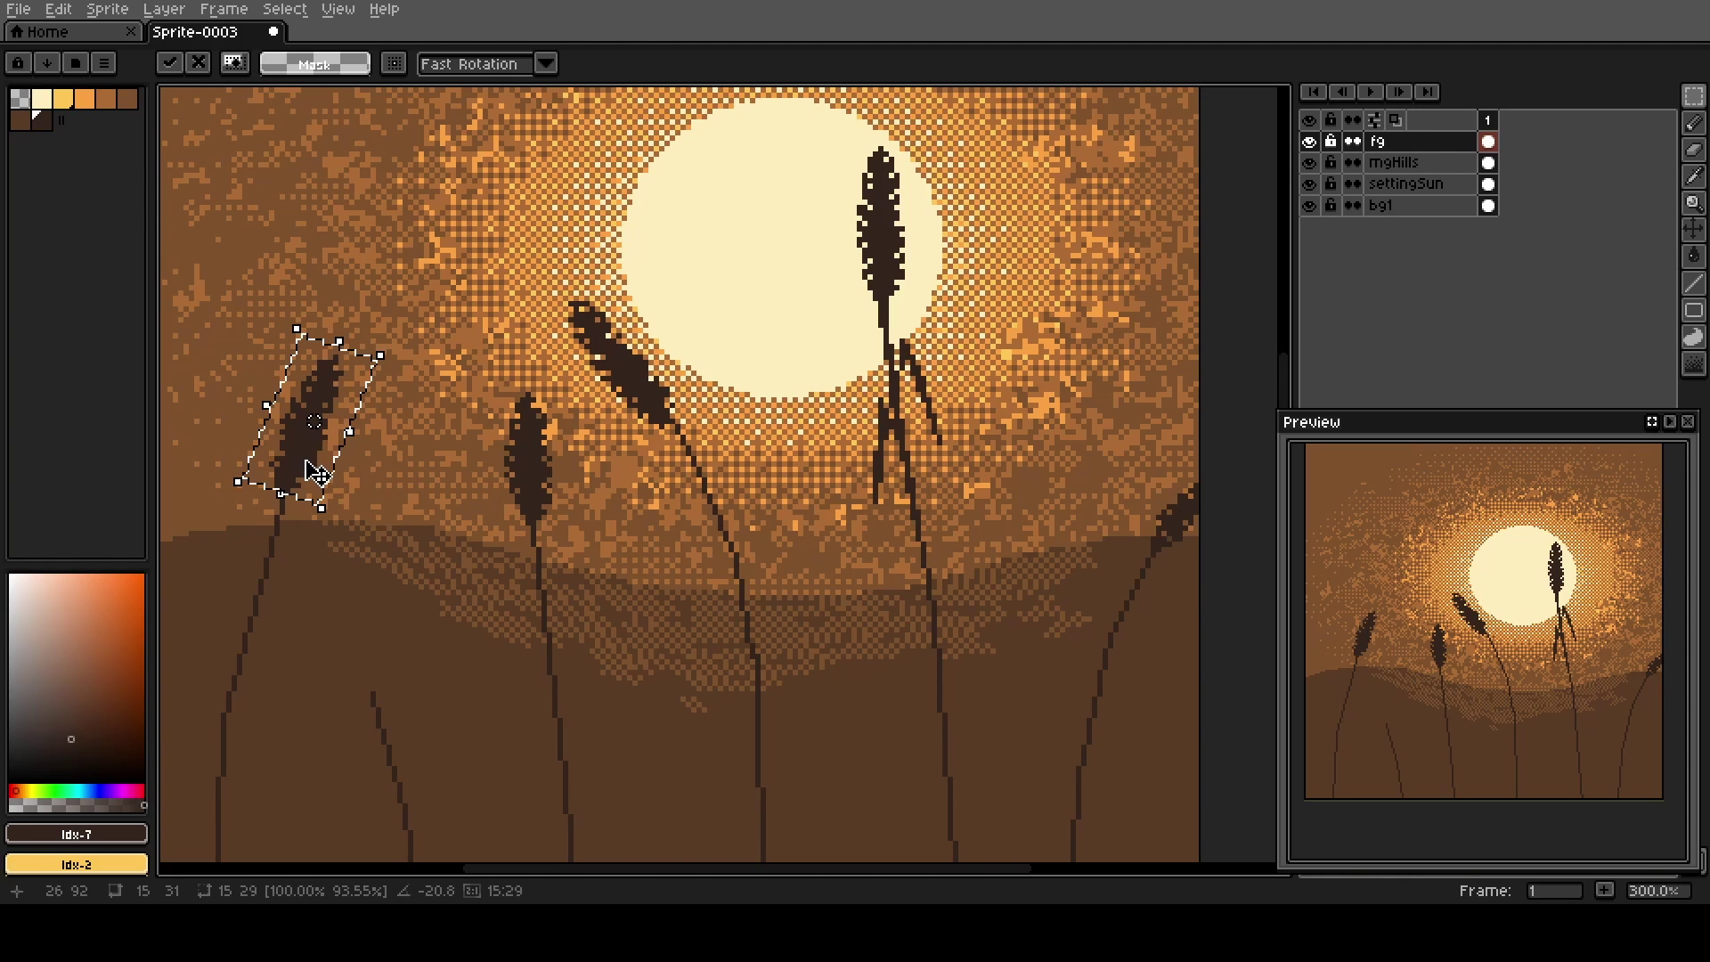
Paste a wheat head copy onto the short stem in the left part of the field, rotated 15.7°.
{"action": "key", "text": "ctrl+v"}
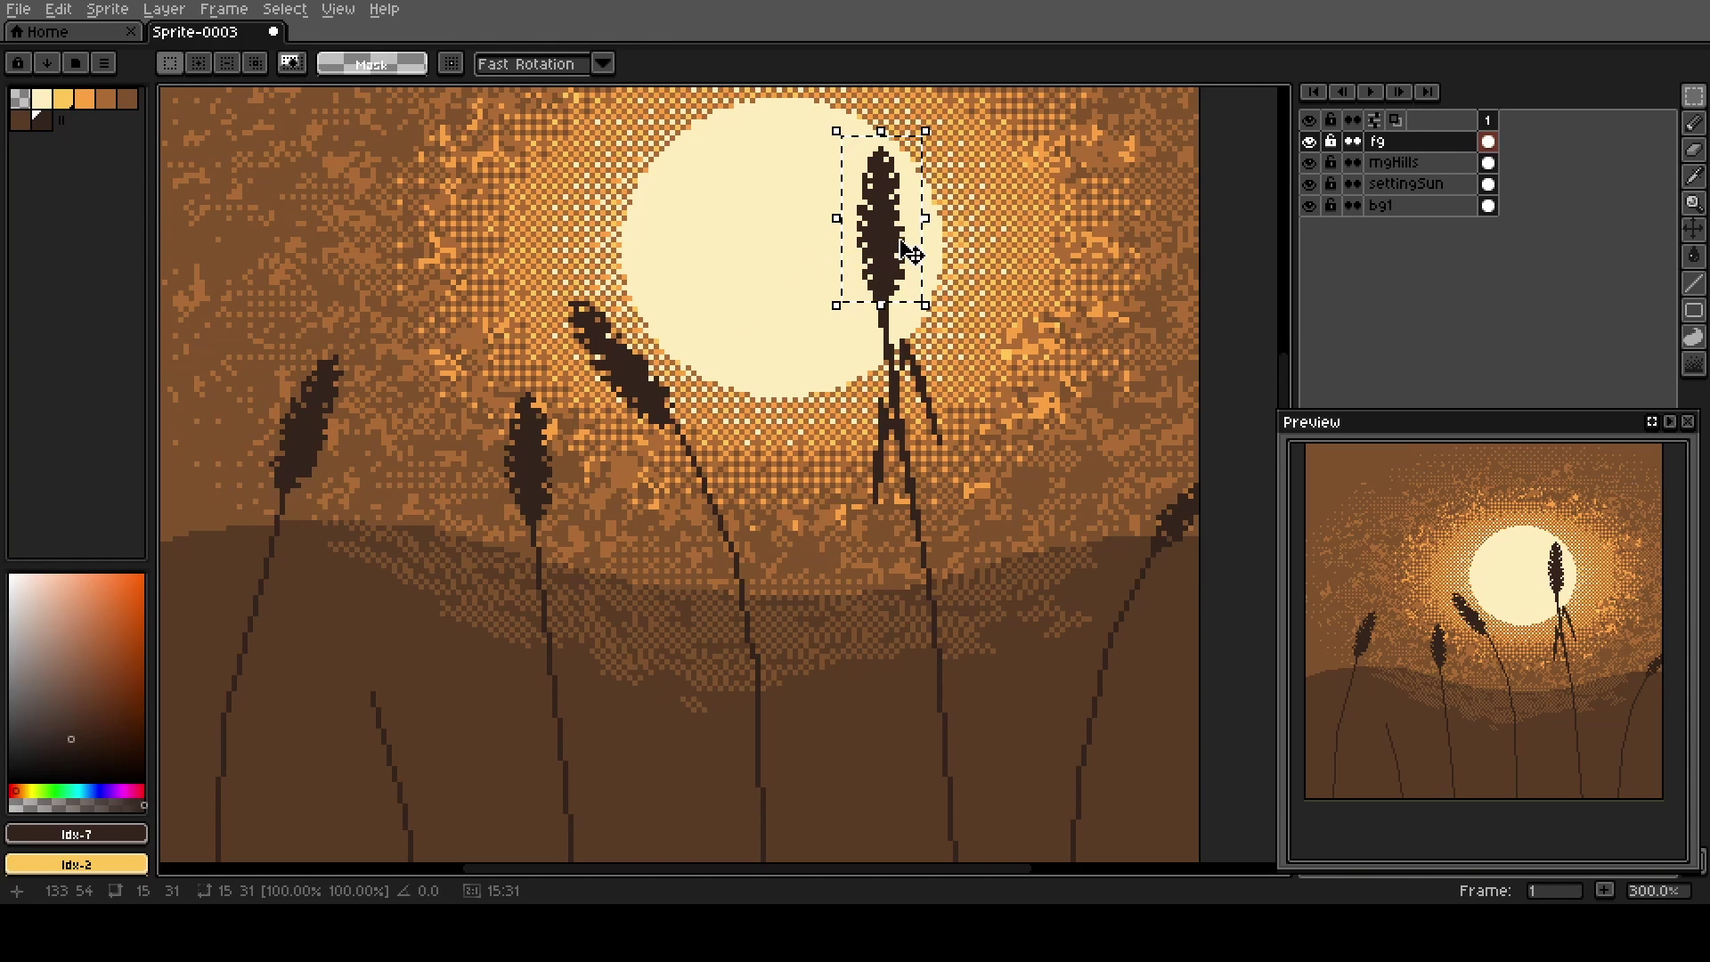
{"action": "left_click_drag", "start_coordinate": [908, 248], "coordinate": [407, 604]}
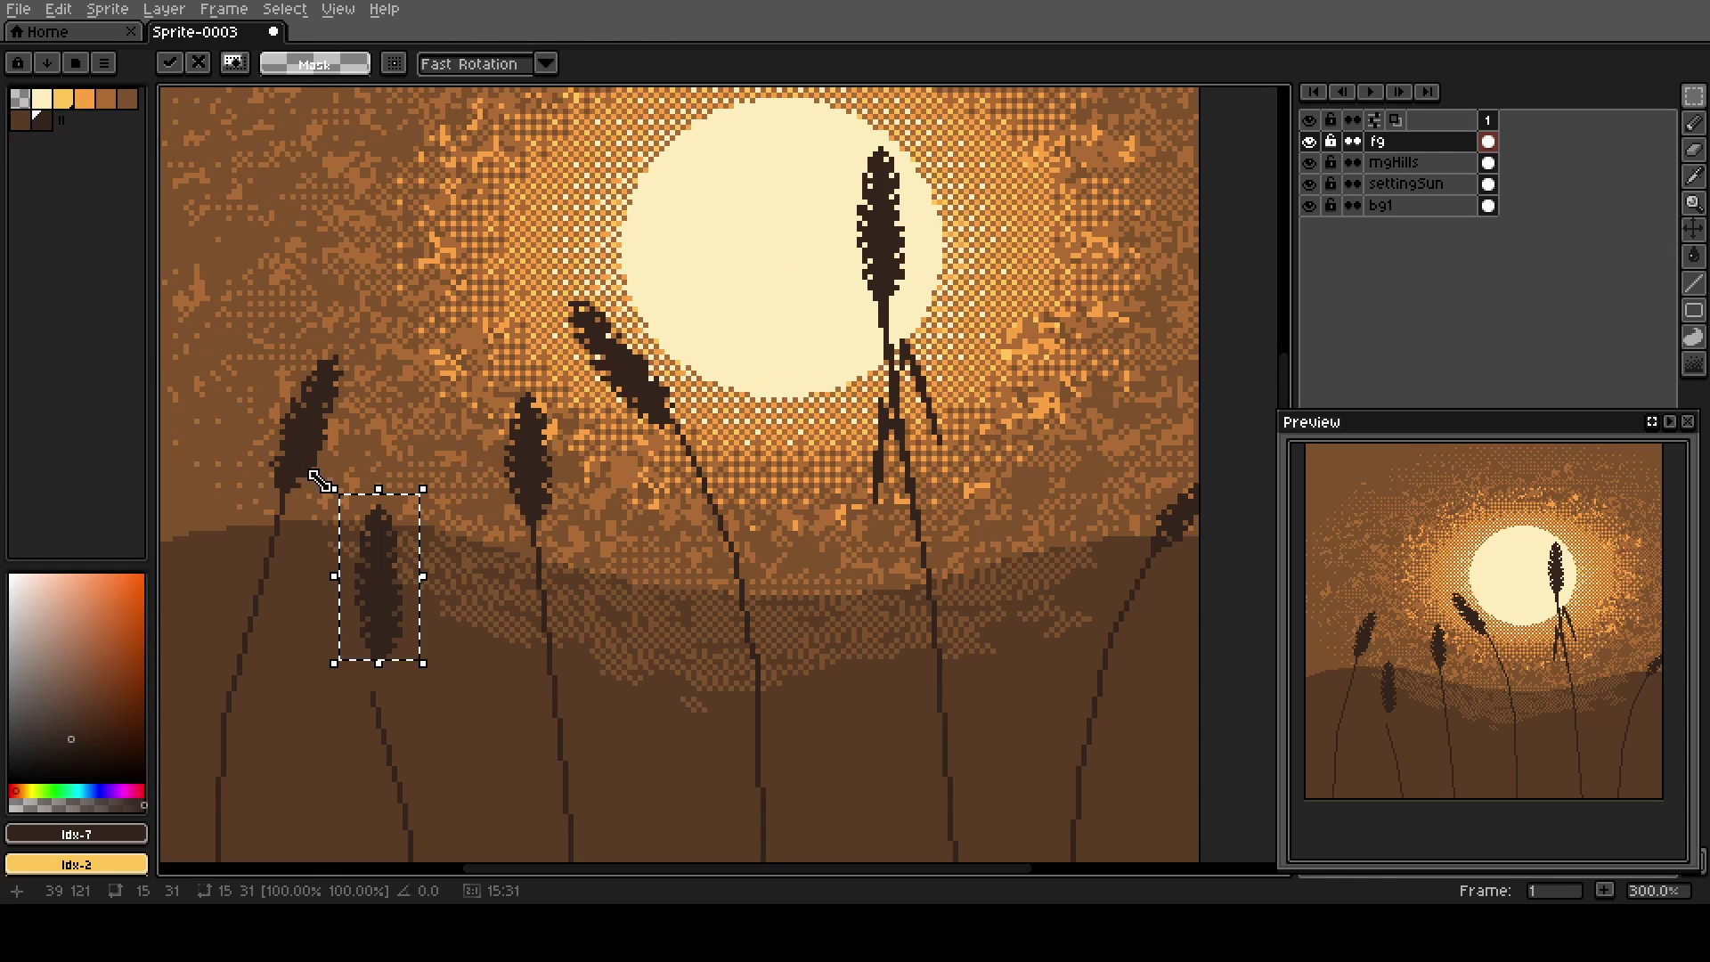
{"action": "left_click_drag", "start_coordinate": [323, 470], "coordinate": [310, 495]}
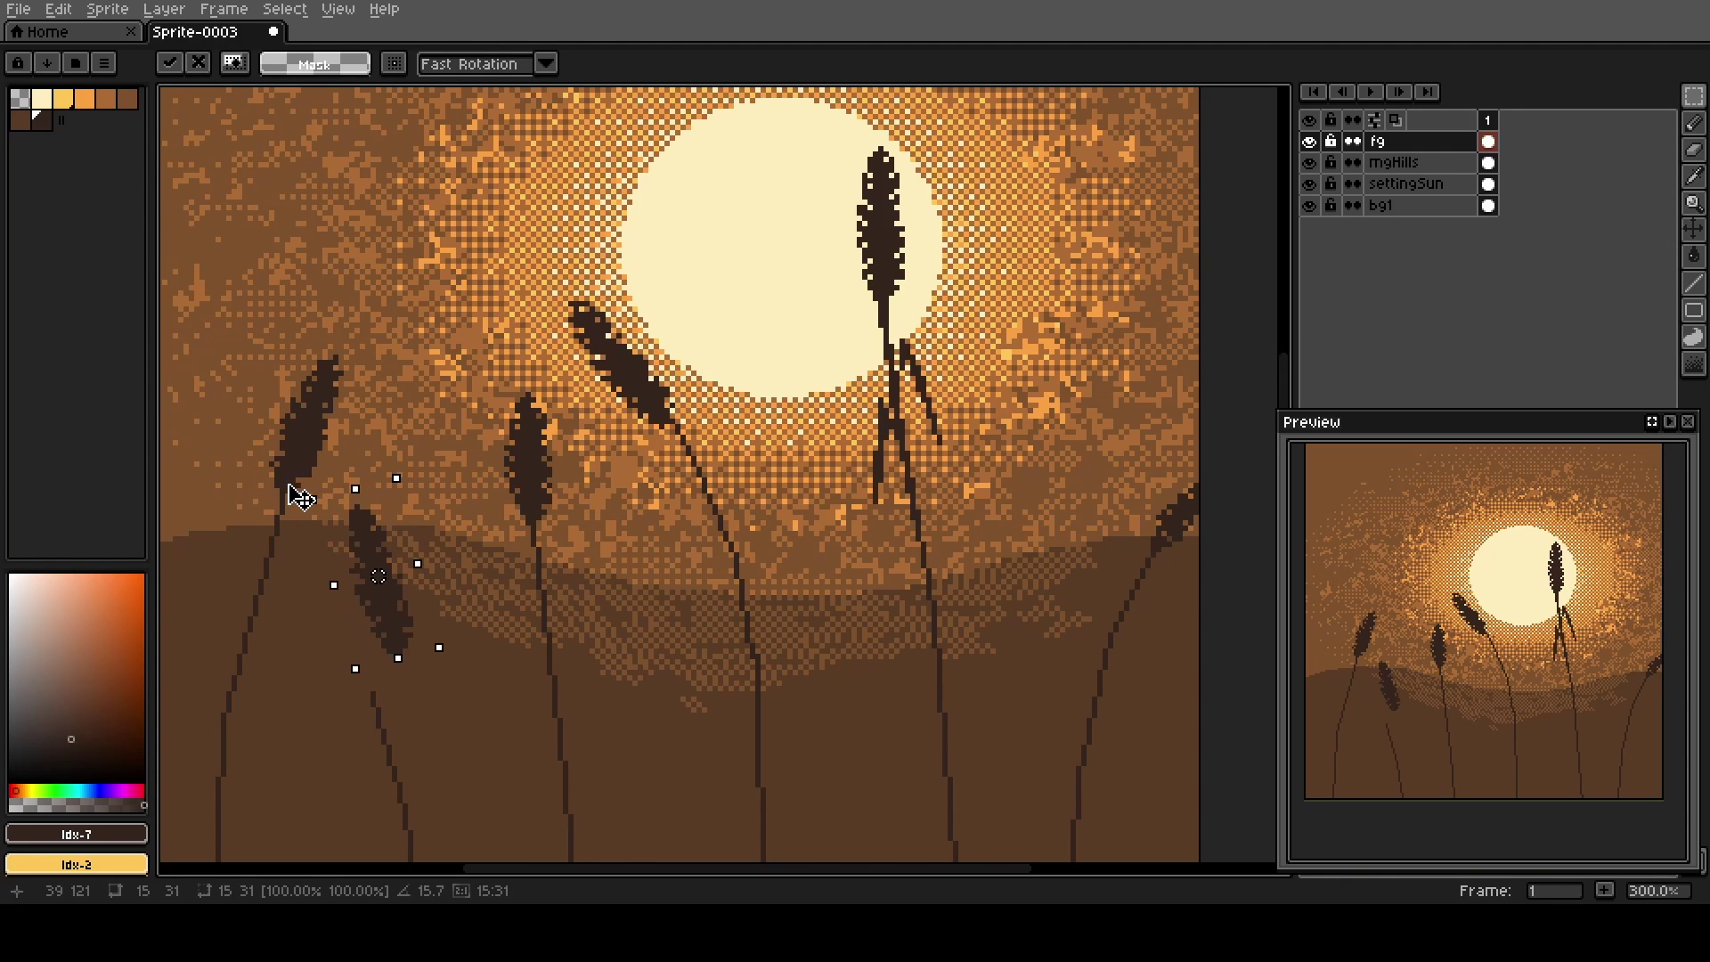
{"action": "left_click_drag", "start_coordinate": [374, 611], "coordinate": [372, 679]}
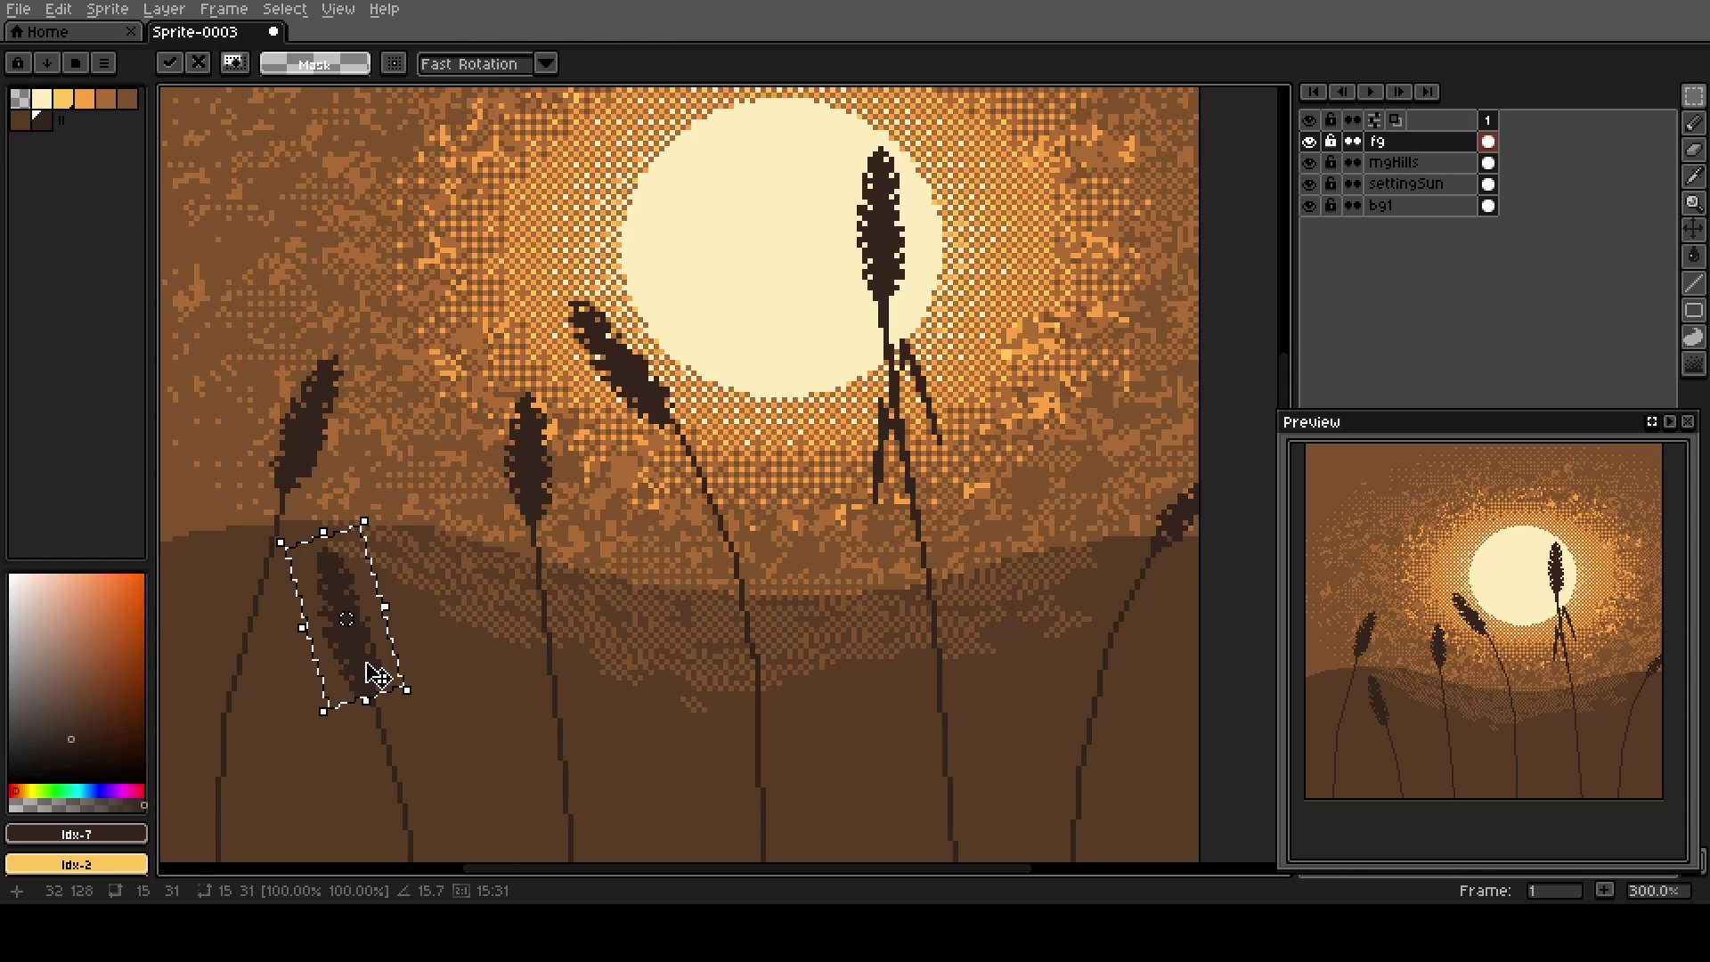
{"action": "left_click", "coordinate": [480, 678]}
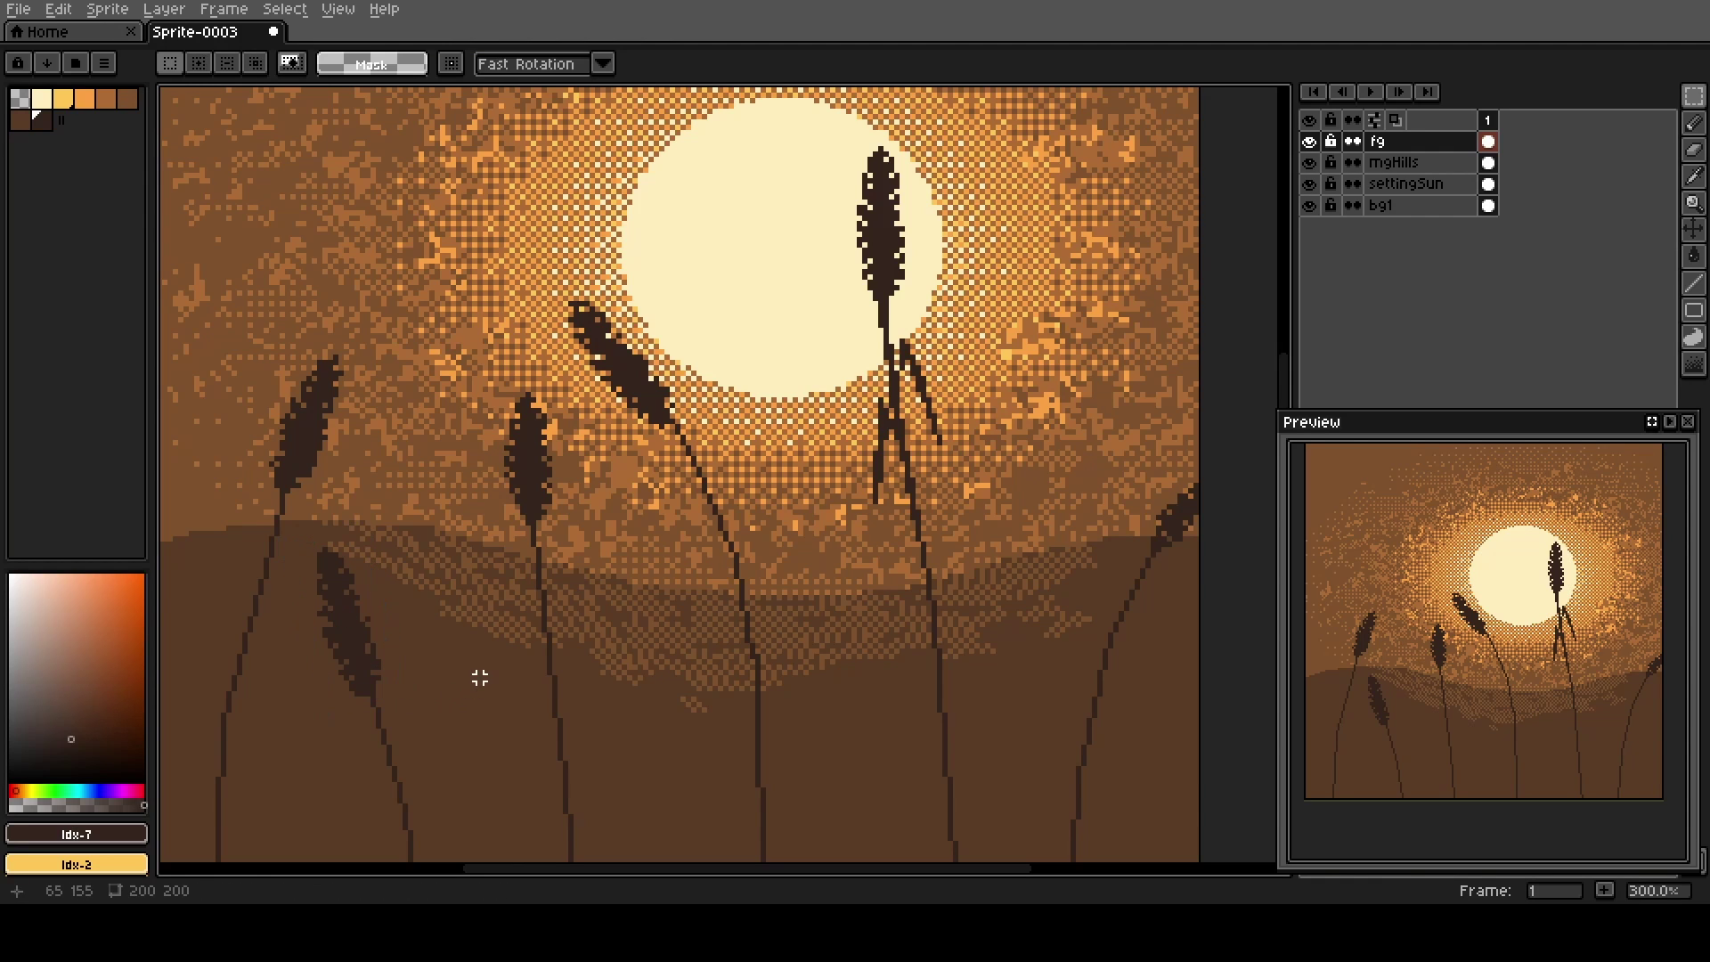
Draw two drooping leaves with the 1 px Pencil on the left-leaning stem, one on each side below its head.
{"action": "key", "text": "b"}
{"action": "scroll", "coordinate": [714, 503], "scroll_direction": "up", "scroll_amount": 1}
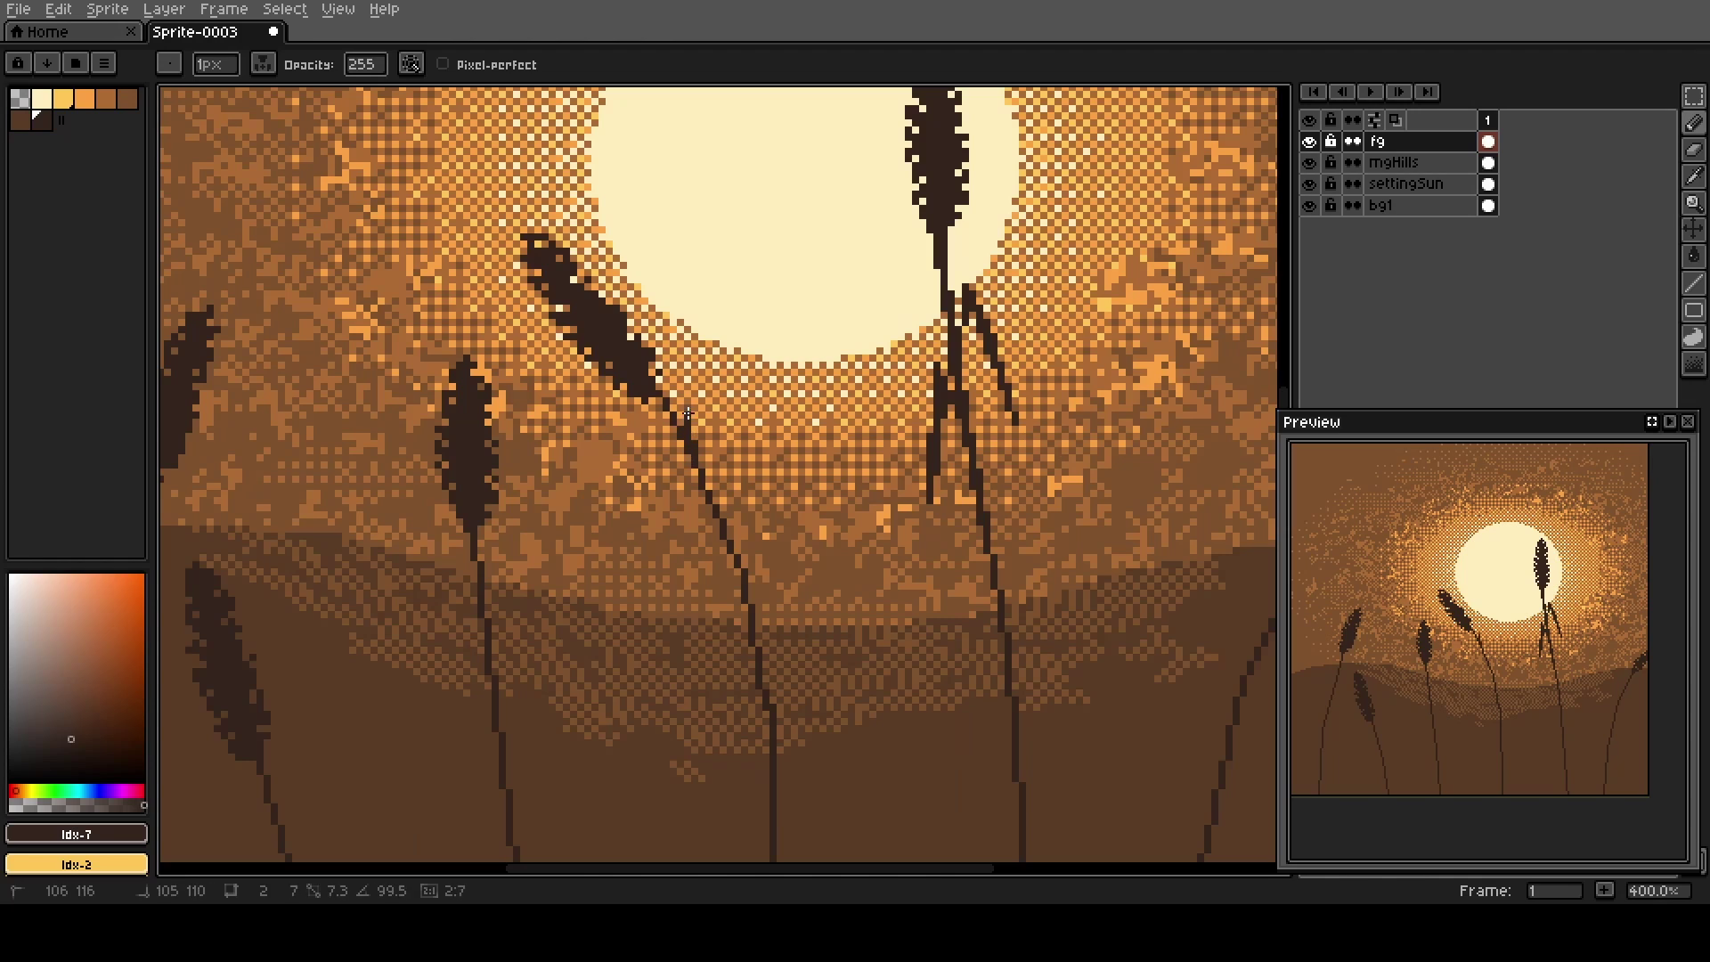
{"action": "left_click_drag", "start_coordinate": [686, 407], "coordinate": [785, 488]}
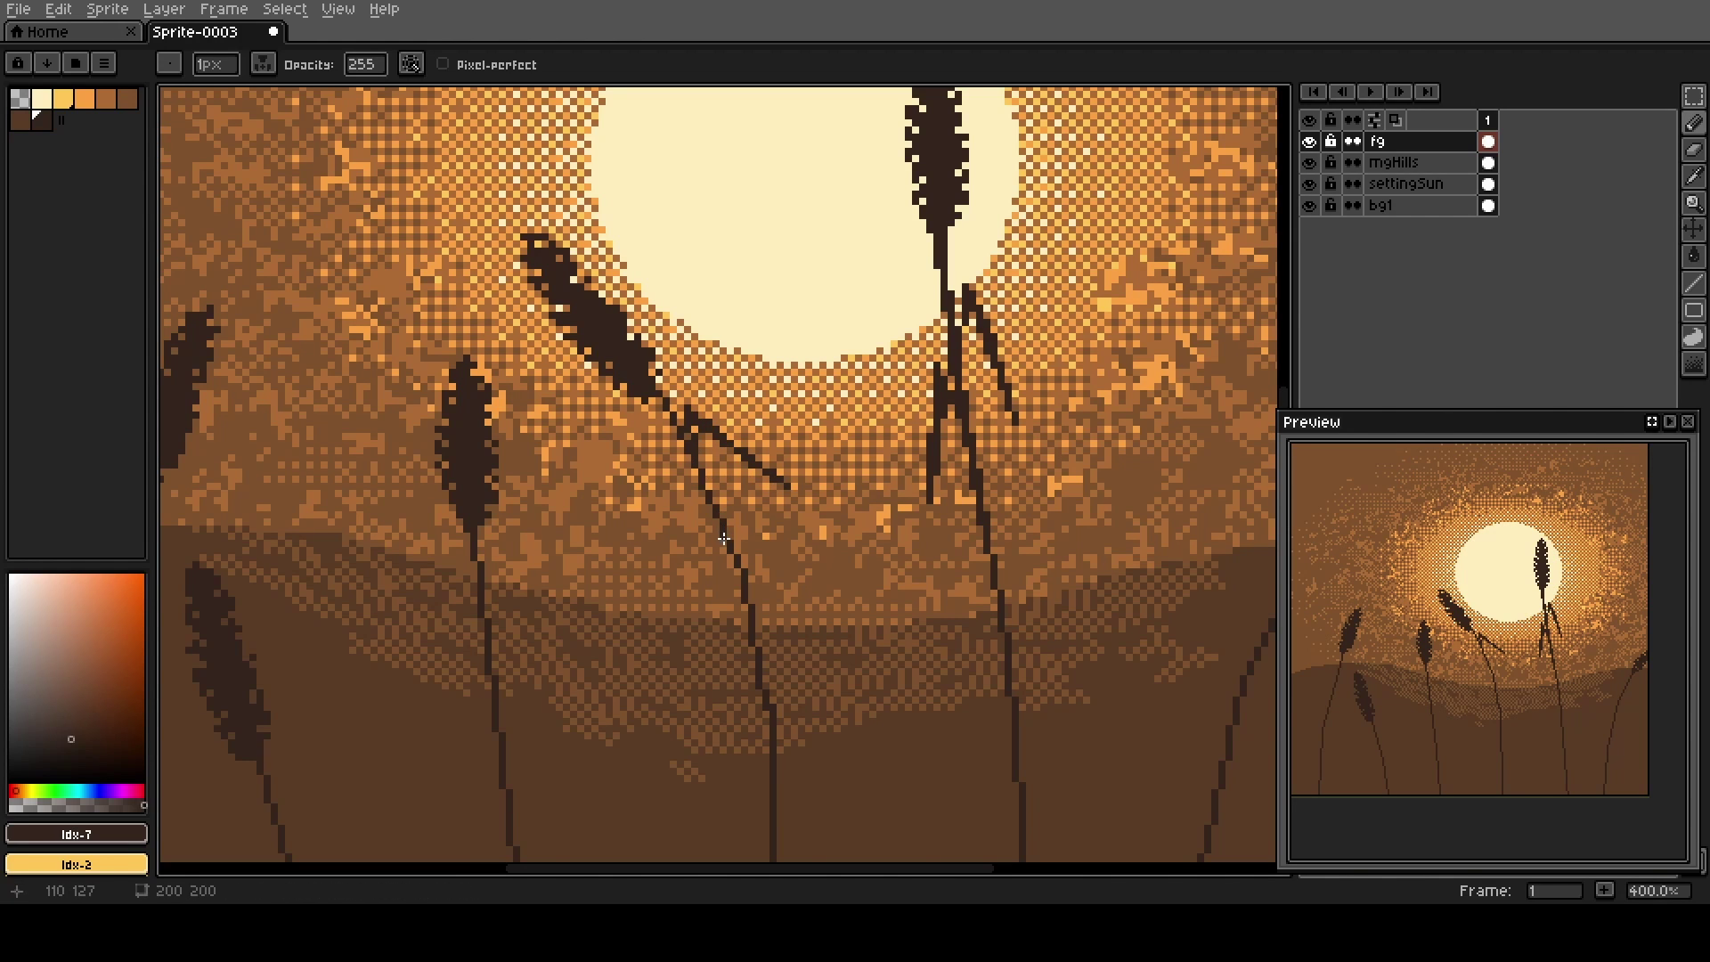
{"action": "left_click", "coordinate": [724, 537]}
{"action": "left_click", "coordinate": [687, 510], "text": "shift"}
{"action": "left_click", "coordinate": [716, 598], "text": "shift"}
{"action": "left_click", "coordinate": [695, 527], "text": "shift"}
{"action": "left_click", "coordinate": [723, 531], "text": "shift"}
{"action": "scroll", "coordinate": [709, 539], "scroll_direction": "down", "scroll_amount": 2}
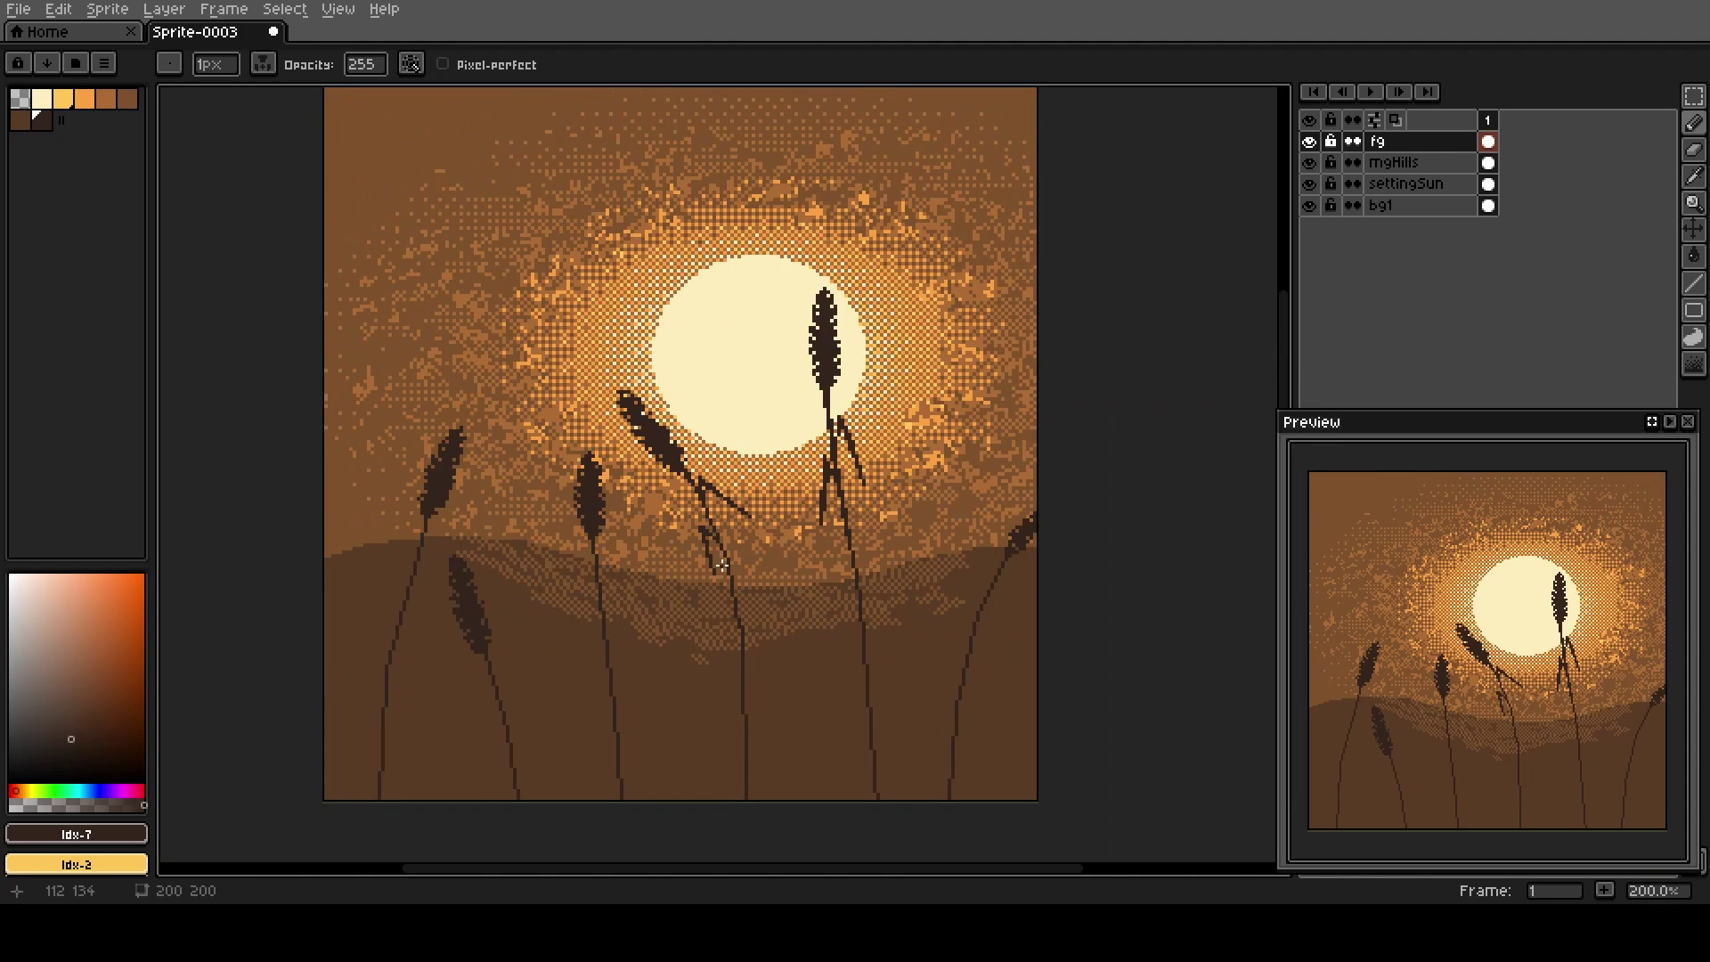
Draw a slightly slanted stem between the two right-hand stems and a hooked stem right of the middle one.
{"action": "mouse_move", "coordinate": [599, 642]}
{"action": "left_mouse_down"}
{"action": "mouse_move", "coordinate": [618, 671]}
{"action": "mouse_move", "coordinate": [664, 649]}
{"action": "left_mouse_up"}
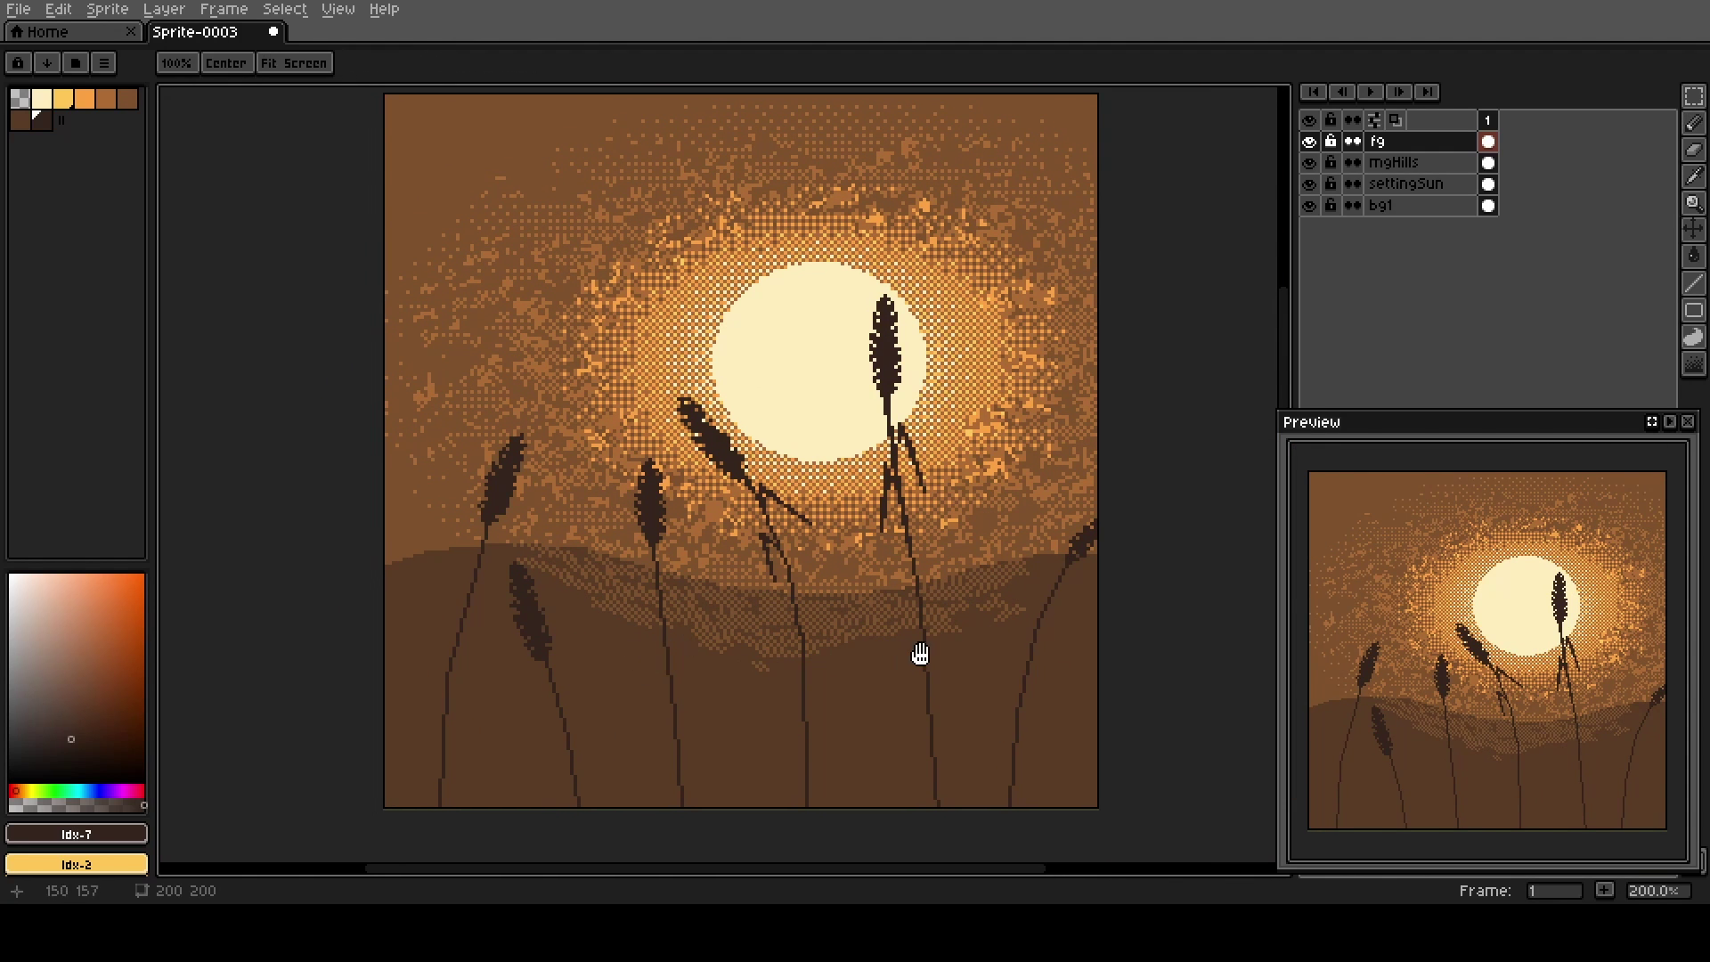
{"action": "left_click_drag", "start_coordinate": [935, 628], "coordinate": [899, 646]}
{"action": "scroll", "coordinate": [975, 630], "scroll_direction": "up", "scroll_amount": 1}
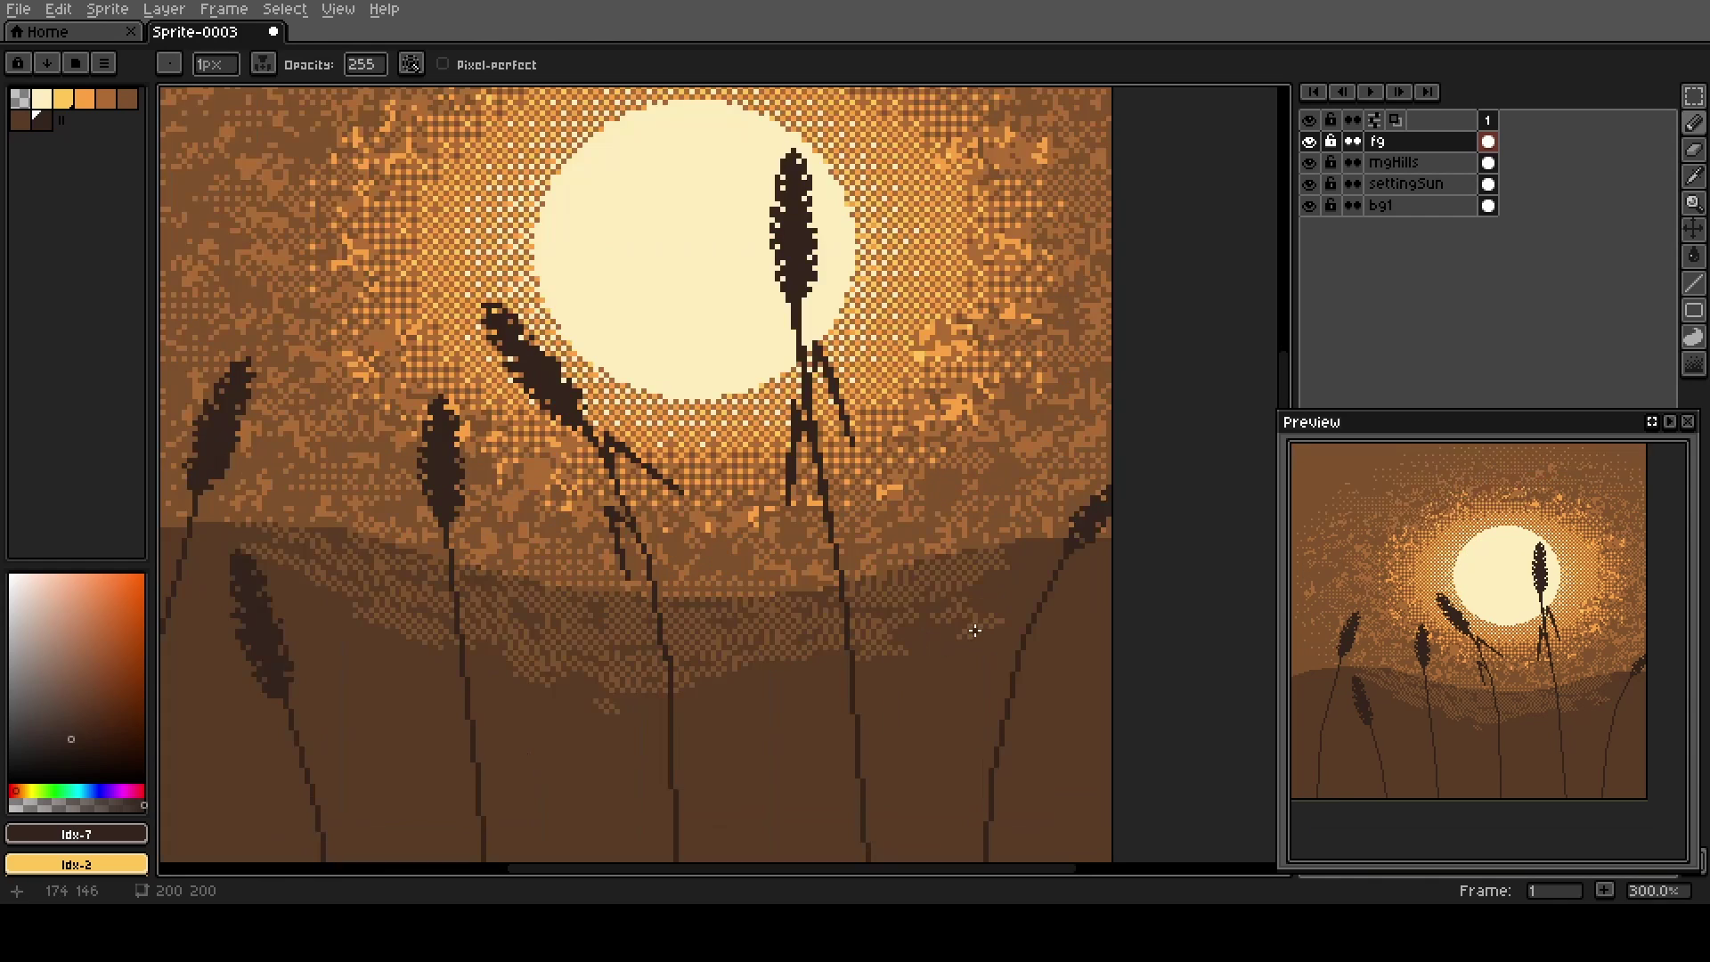
{"action": "left_click_drag", "start_coordinate": [917, 851], "coordinate": [905, 756]}
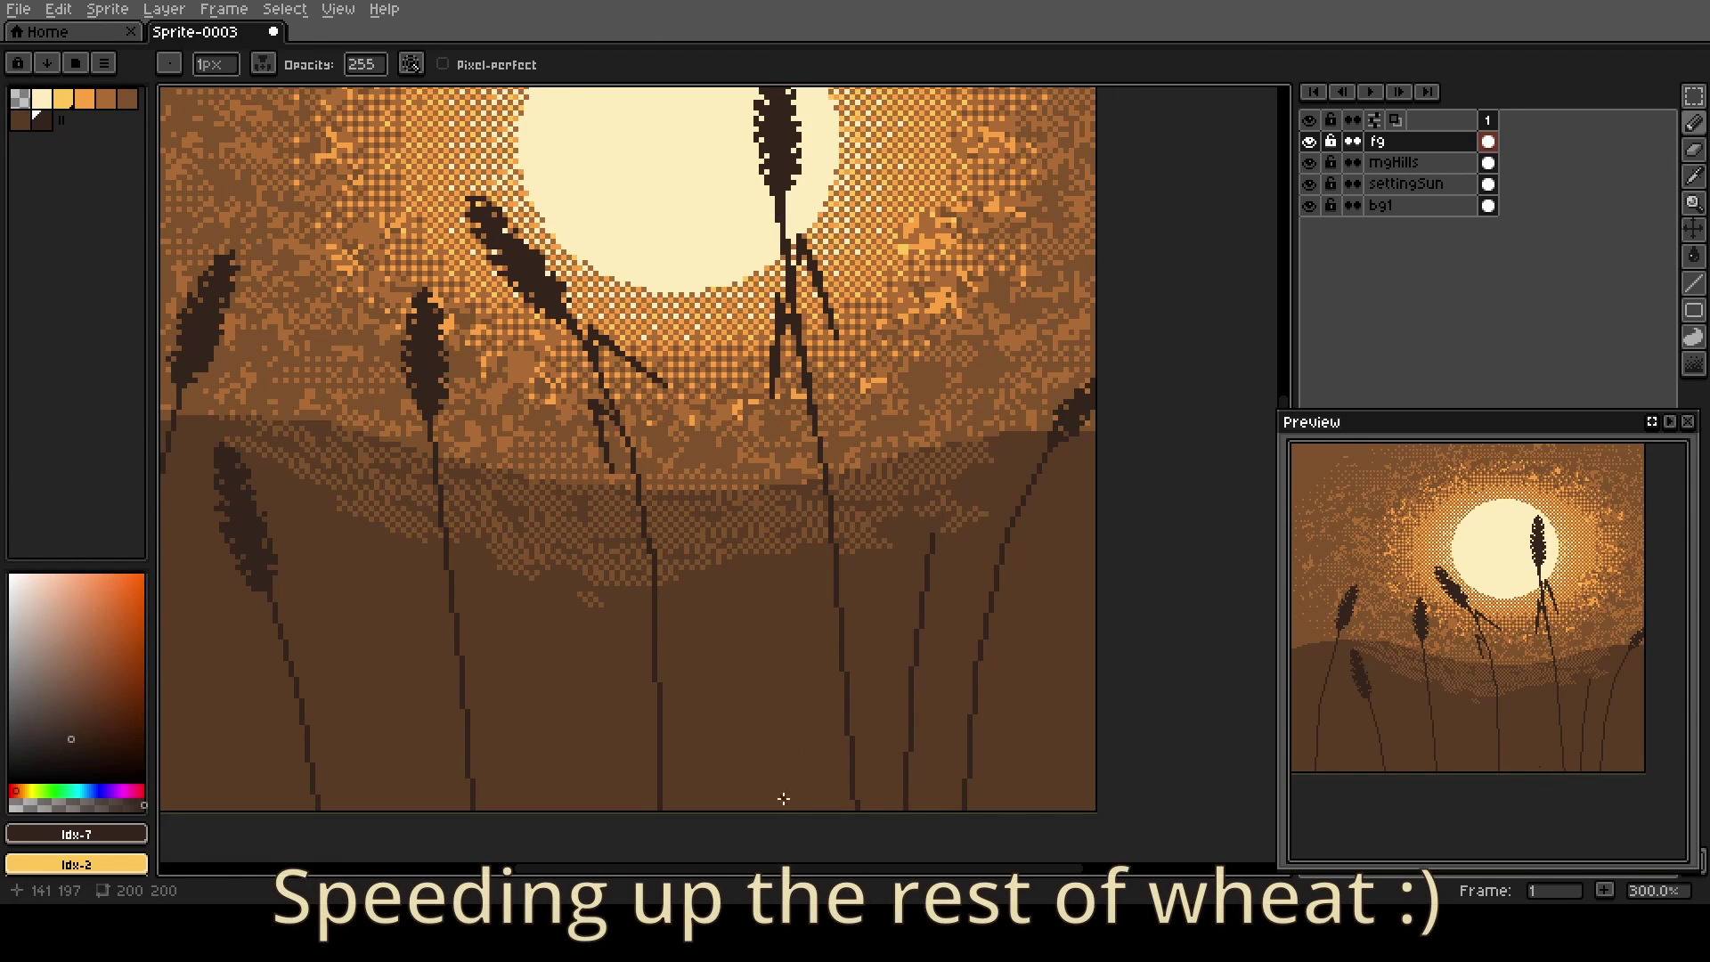
{"action": "left_click_drag", "start_coordinate": [782, 801], "coordinate": [736, 592]}
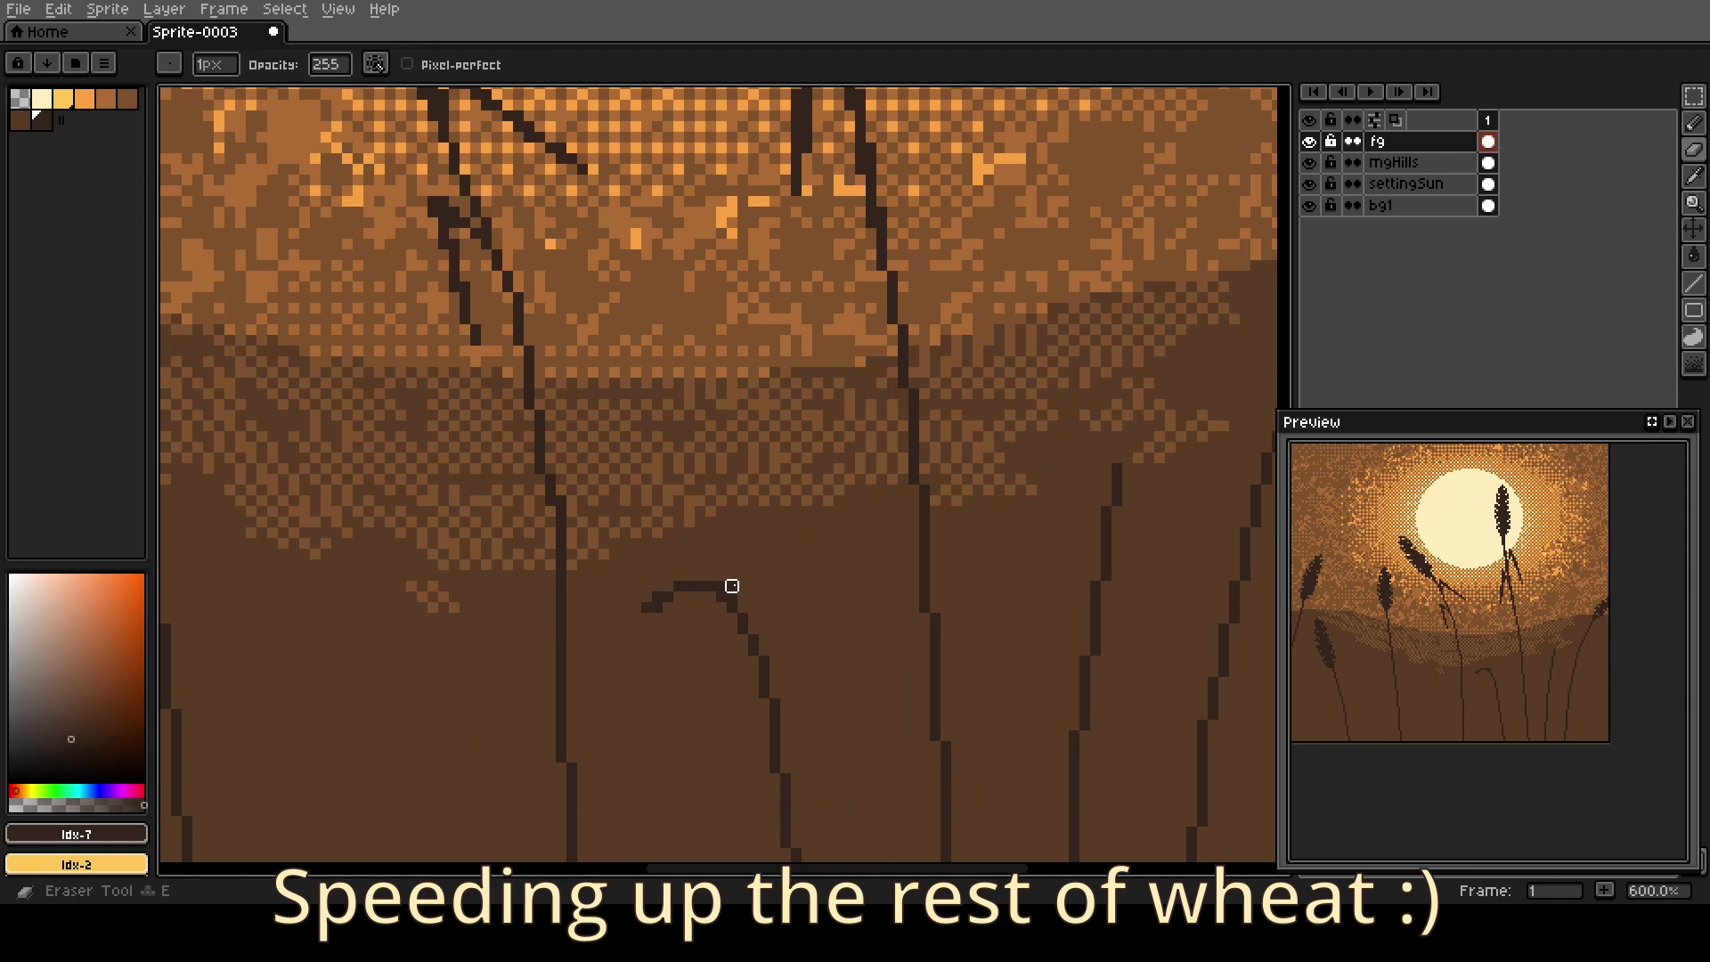
{"action": "scroll", "coordinate": [717, 637], "scroll_direction": "down", "scroll_amount": 1}
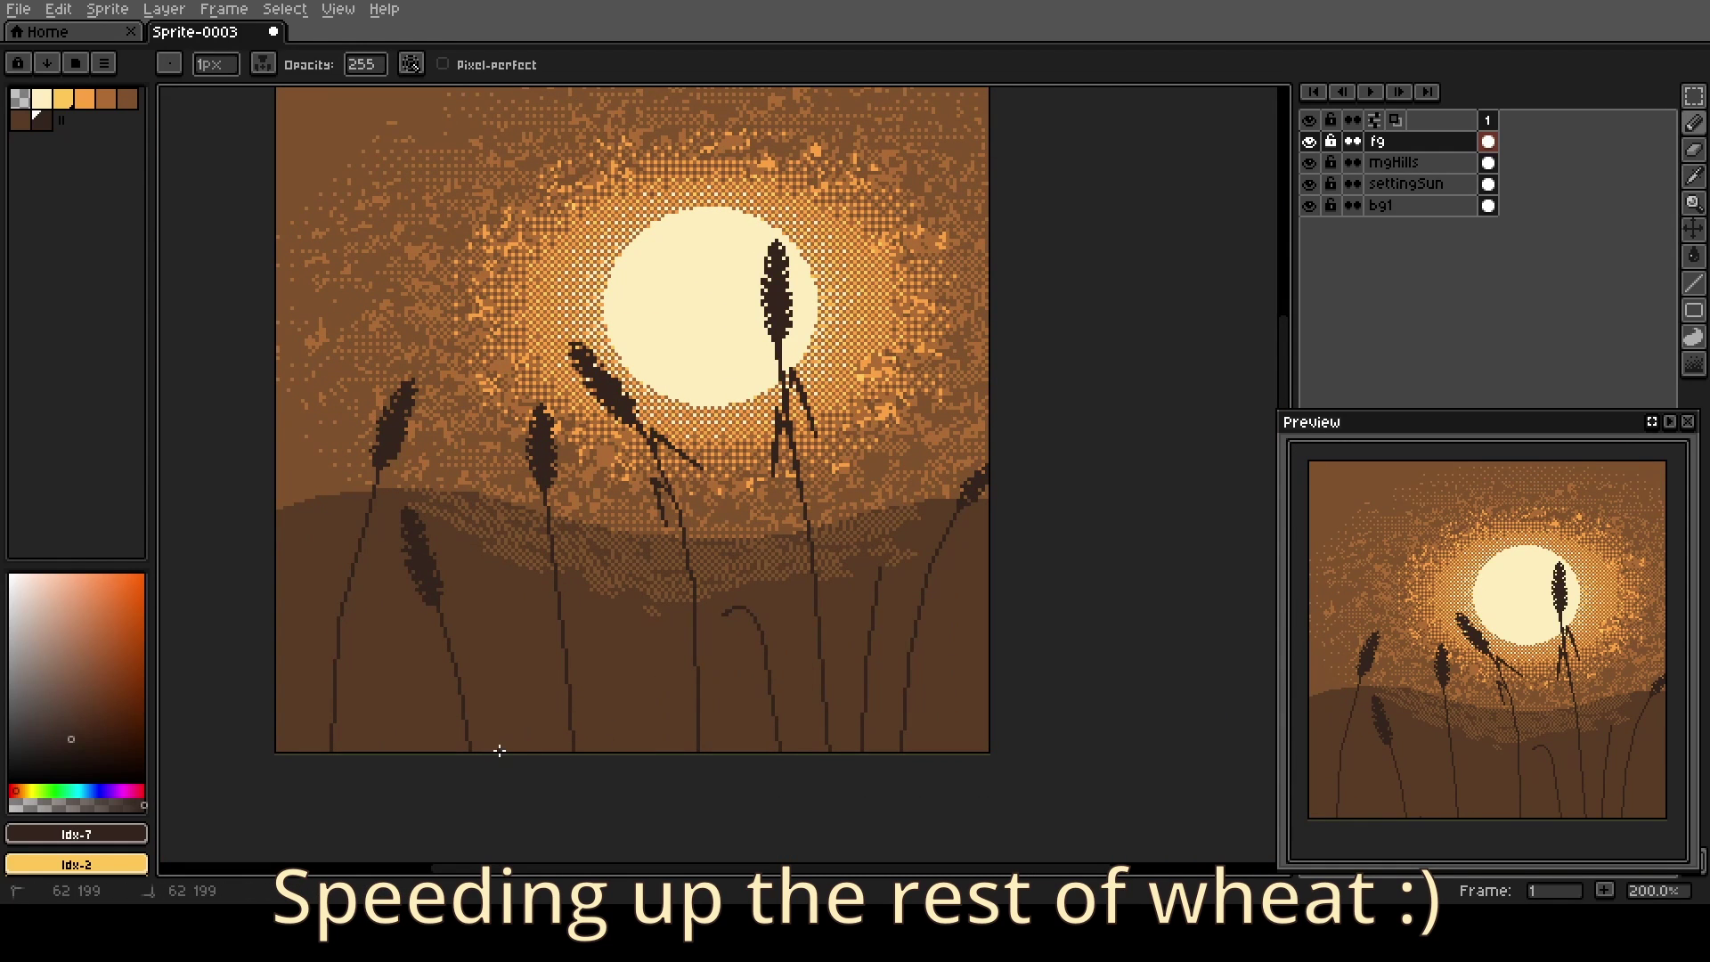
Draw five more thin stems rising from the canvas's lower edge across the field, varying their height, lean and curve.
{"action": "mouse_move", "coordinate": [500, 751]}
{"action": "left_mouse_down"}
{"action": "mouse_move", "coordinate": [517, 646]}
{"action": "mouse_move", "coordinate": [536, 615]}
{"action": "mouse_move", "coordinate": [576, 619]}
{"action": "left_mouse_up"}
{"action": "left_click_drag", "start_coordinate": [373, 751], "coordinate": [305, 555]}
{"action": "left_click_drag", "start_coordinate": [599, 751], "coordinate": [664, 623]}
{"action": "left_click_drag", "start_coordinate": [748, 751], "coordinate": [721, 701]}
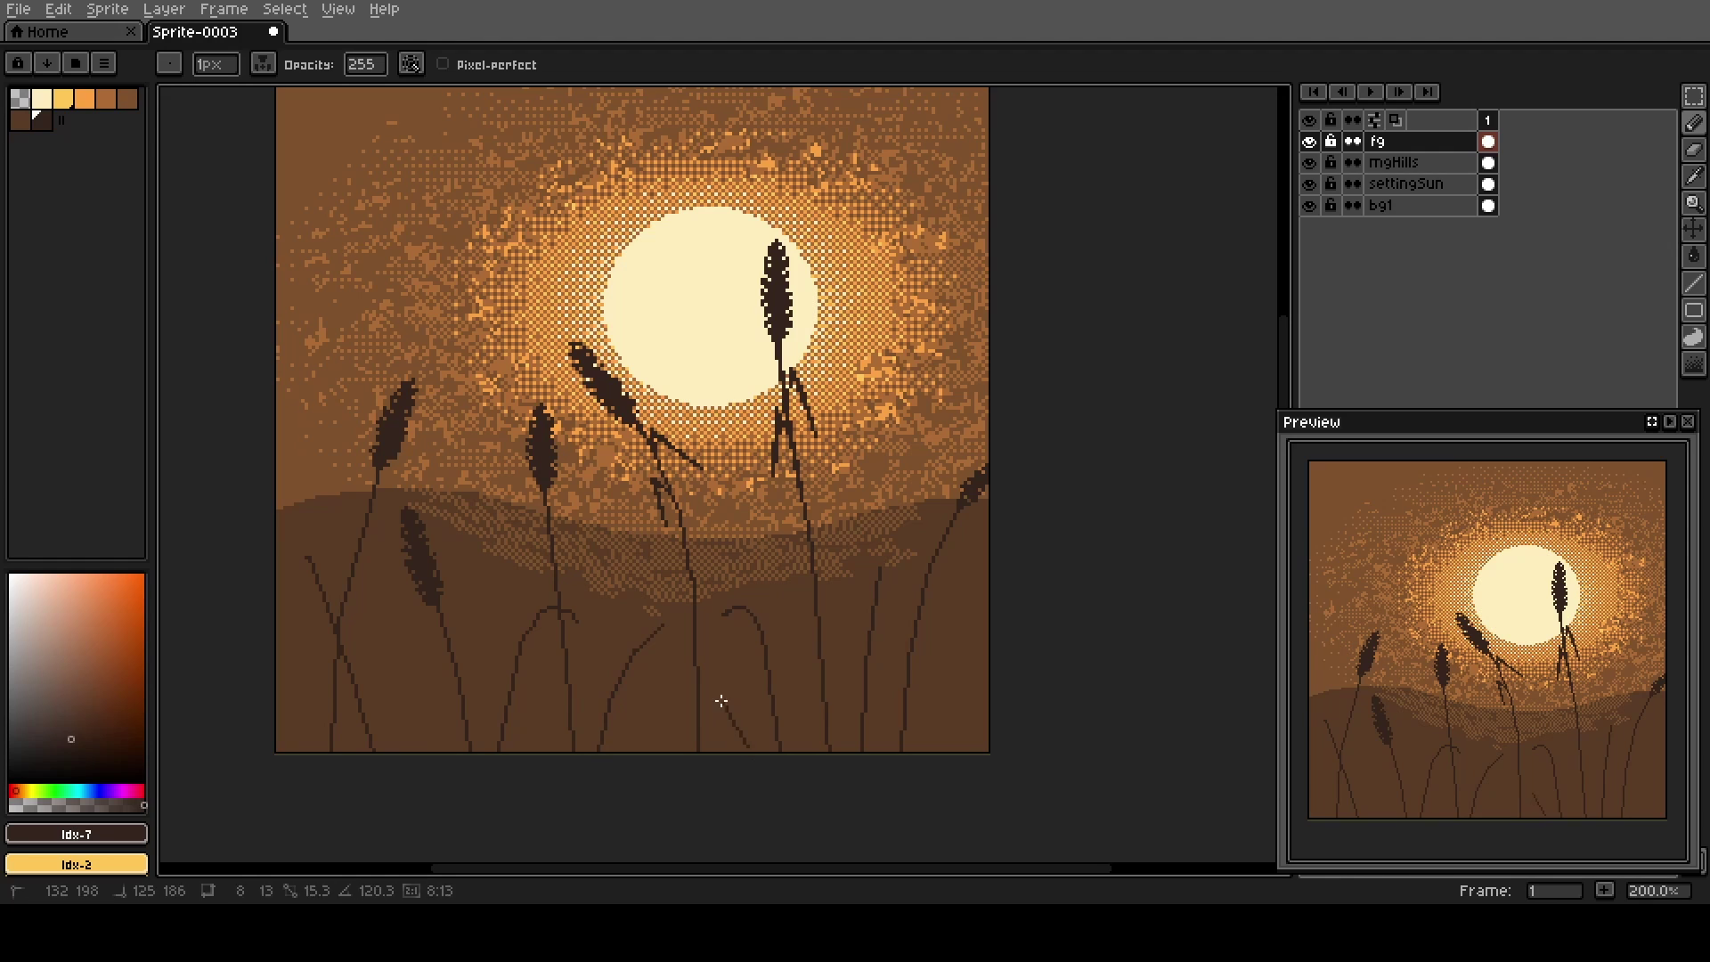
{"action": "left_click_drag", "start_coordinate": [928, 751], "coordinate": [961, 618]}
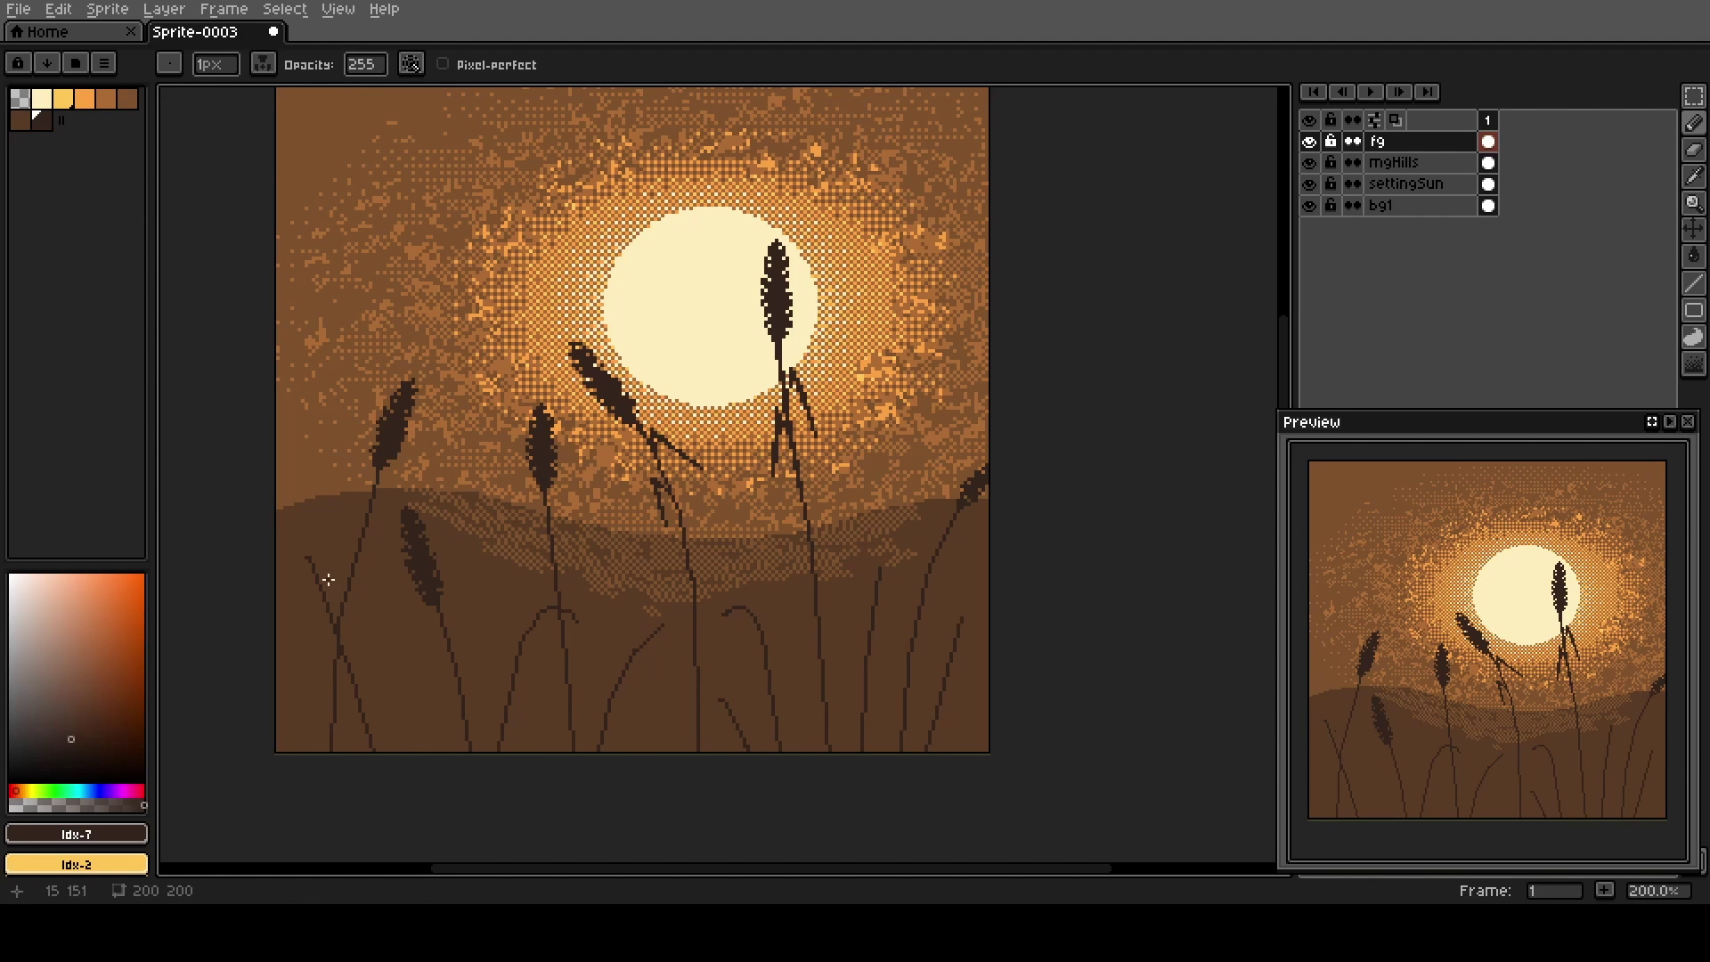
Draw a small wheat head on the new left-leaning stem at the far left, fill it with Idx-7 and roughen its edge.
{"action": "scroll", "coordinate": [329, 580], "scroll_direction": "up", "scroll_amount": 2}
{"action": "mouse_move", "coordinate": [322, 554]}
{"action": "left_mouse_down"}
{"action": "mouse_move", "coordinate": [289, 491]}
{"action": "mouse_move", "coordinate": [293, 452]}
{"action": "mouse_move", "coordinate": [340, 513]}
{"action": "mouse_move", "coordinate": [339, 556]}
{"action": "left_mouse_up"}
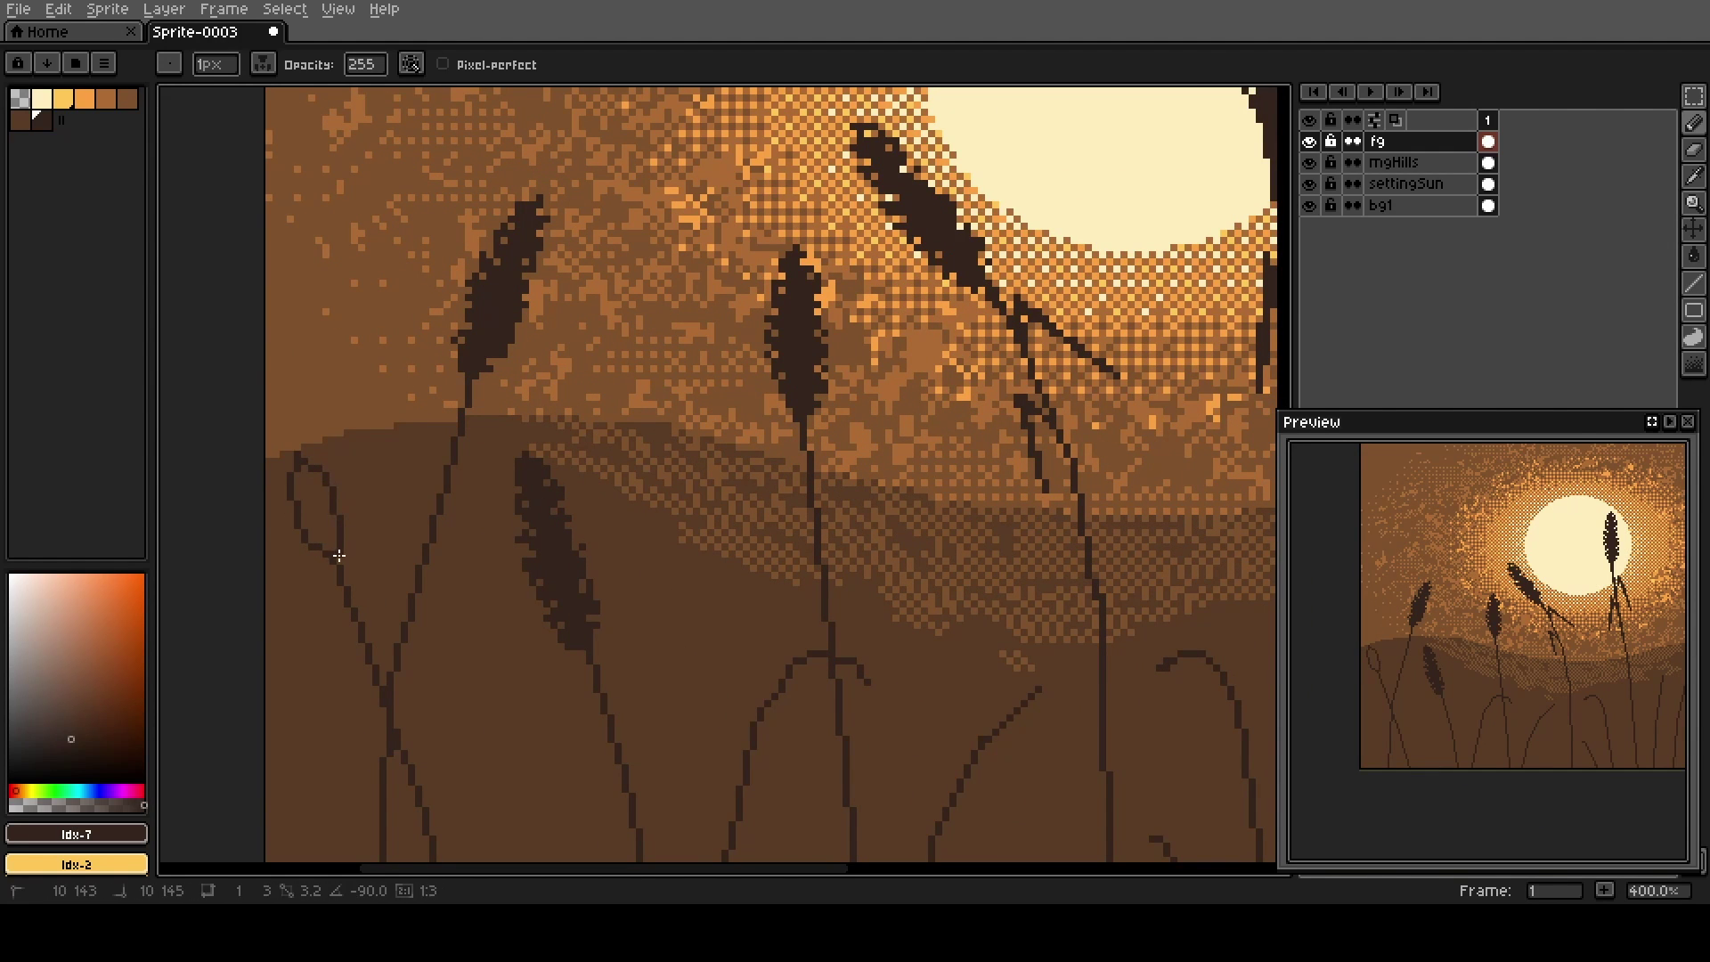
{"action": "key", "text": "g"}
{"action": "left_click", "coordinate": [312, 515]}
{"action": "key", "text": "e"}
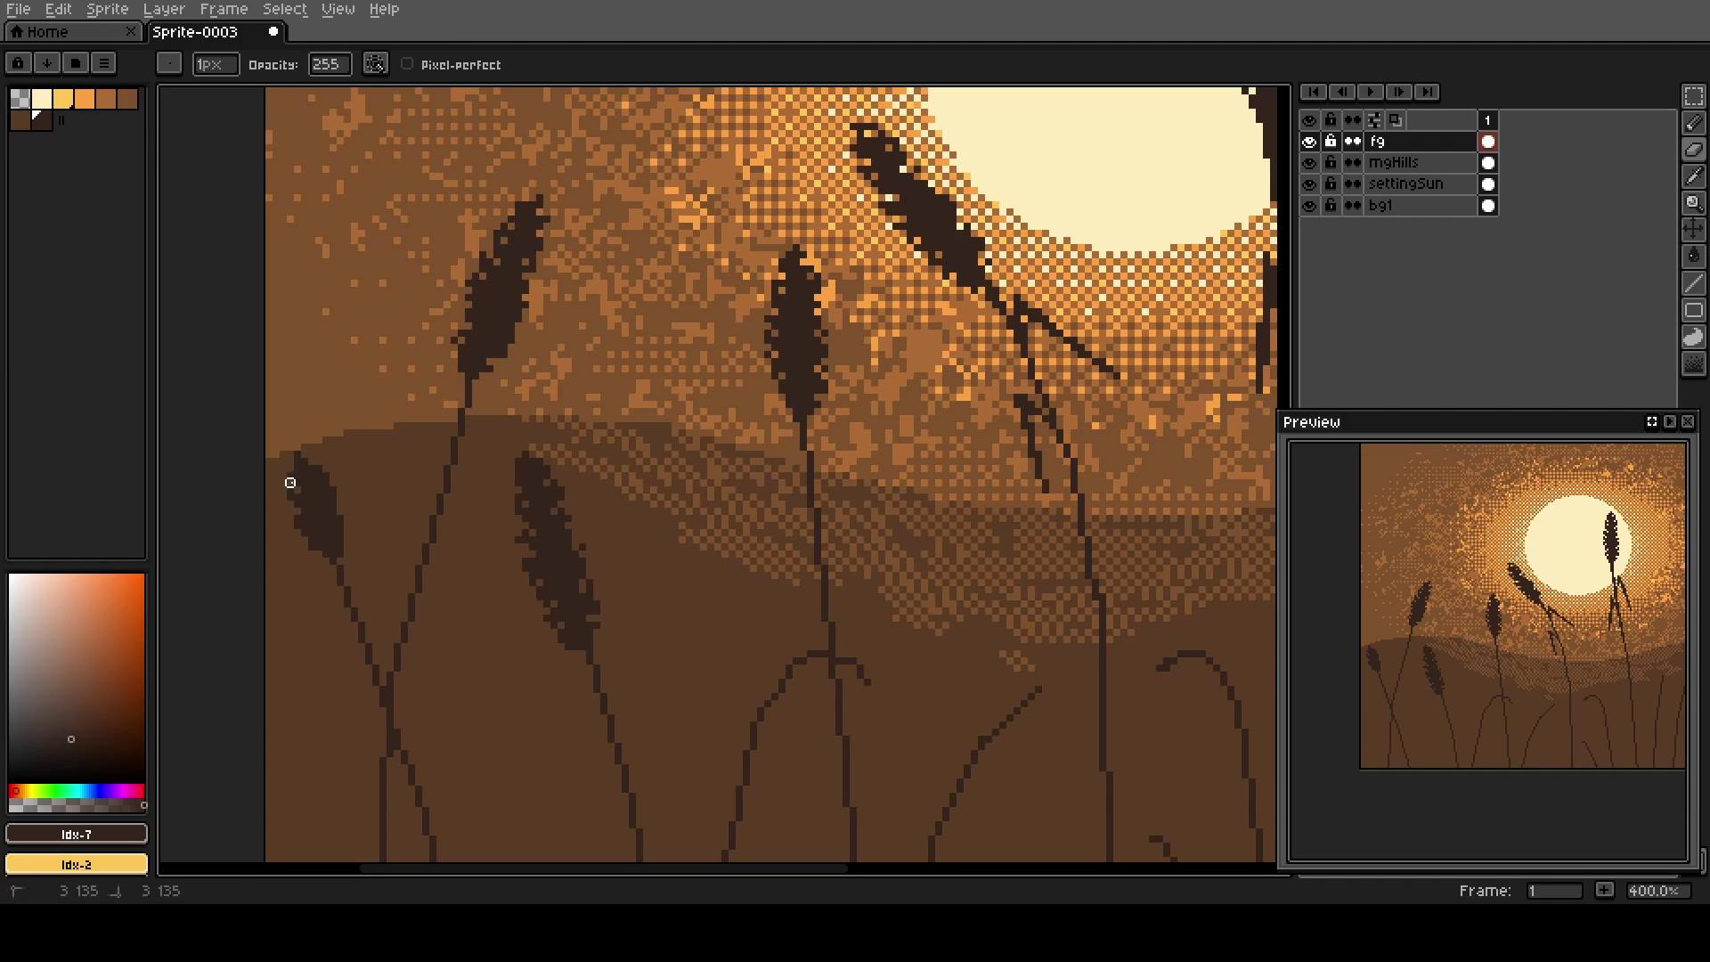
{"action": "scroll", "coordinate": [347, 660], "scroll_direction": "down", "scroll_amount": 1}
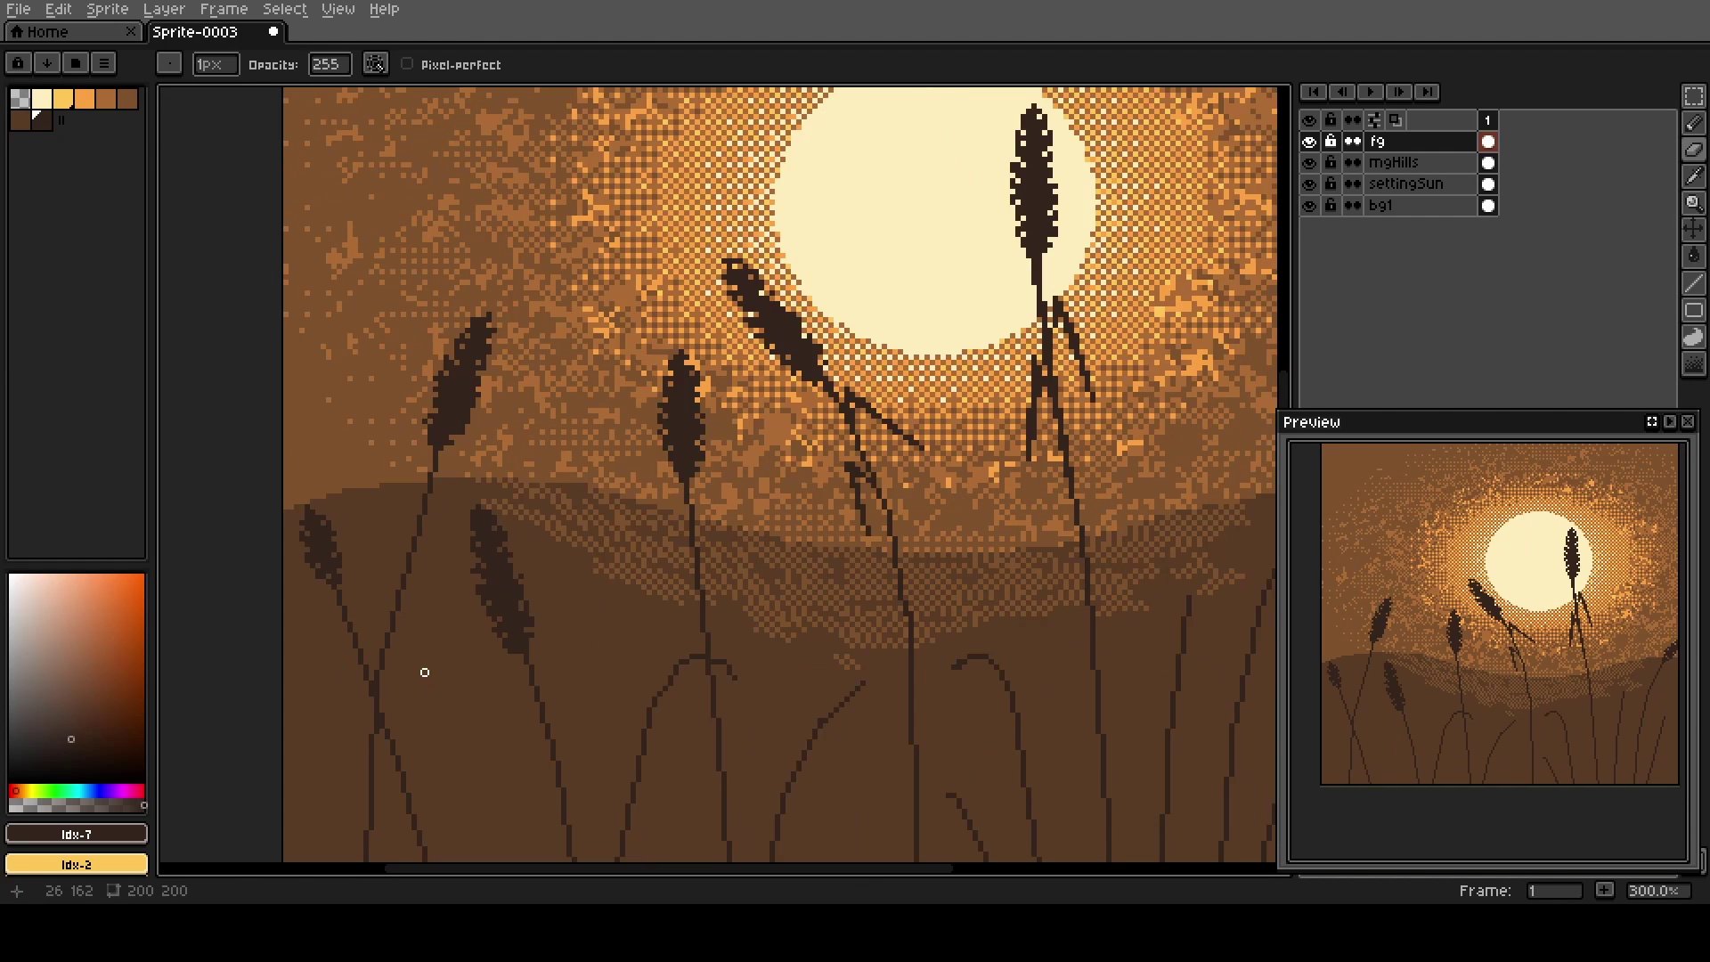
Copy the small far-left wheat head, rotate it about -129°, and place it on the drooping tip of the hooked stem left of centre.
{"action": "key", "text": "m"}
{"action": "left_click_drag", "start_coordinate": [291, 489], "coordinate": [752, 710]}
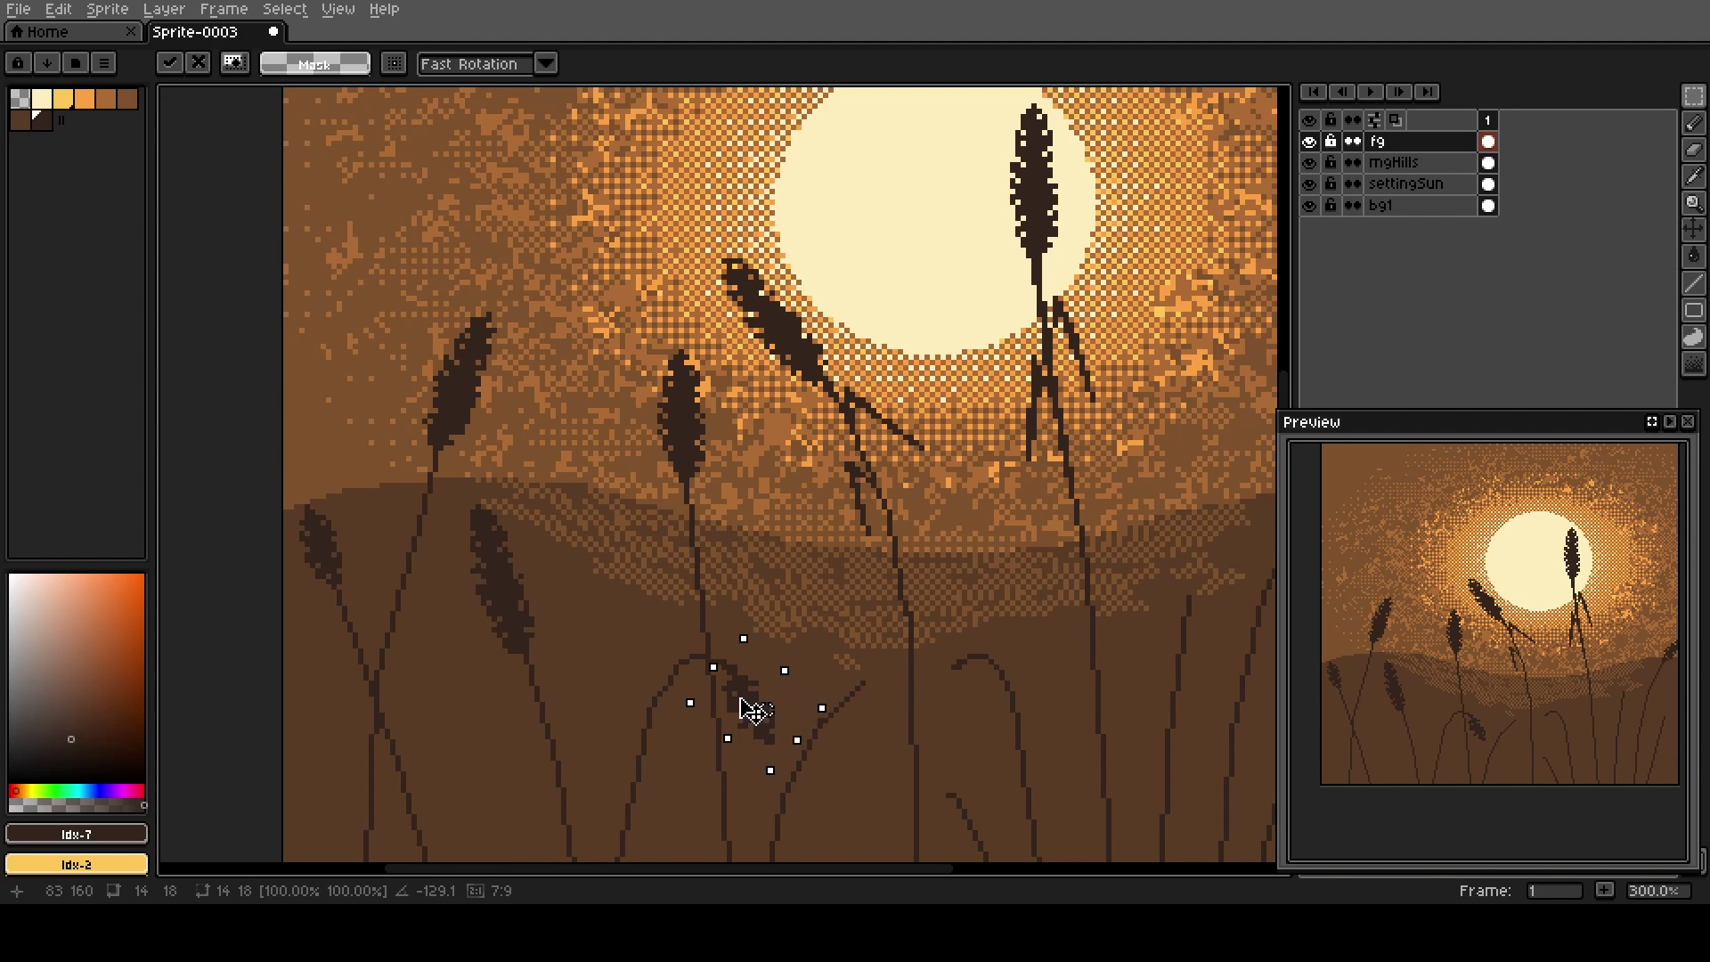
{"action": "key", "text": "Return"}
{"action": "key", "text": "b"}
Trim and roughen the edge of the copied drooping head with the 1 px Eraser.
{"action": "scroll", "coordinate": [734, 730], "scroll_direction": "up", "scroll_amount": 2}
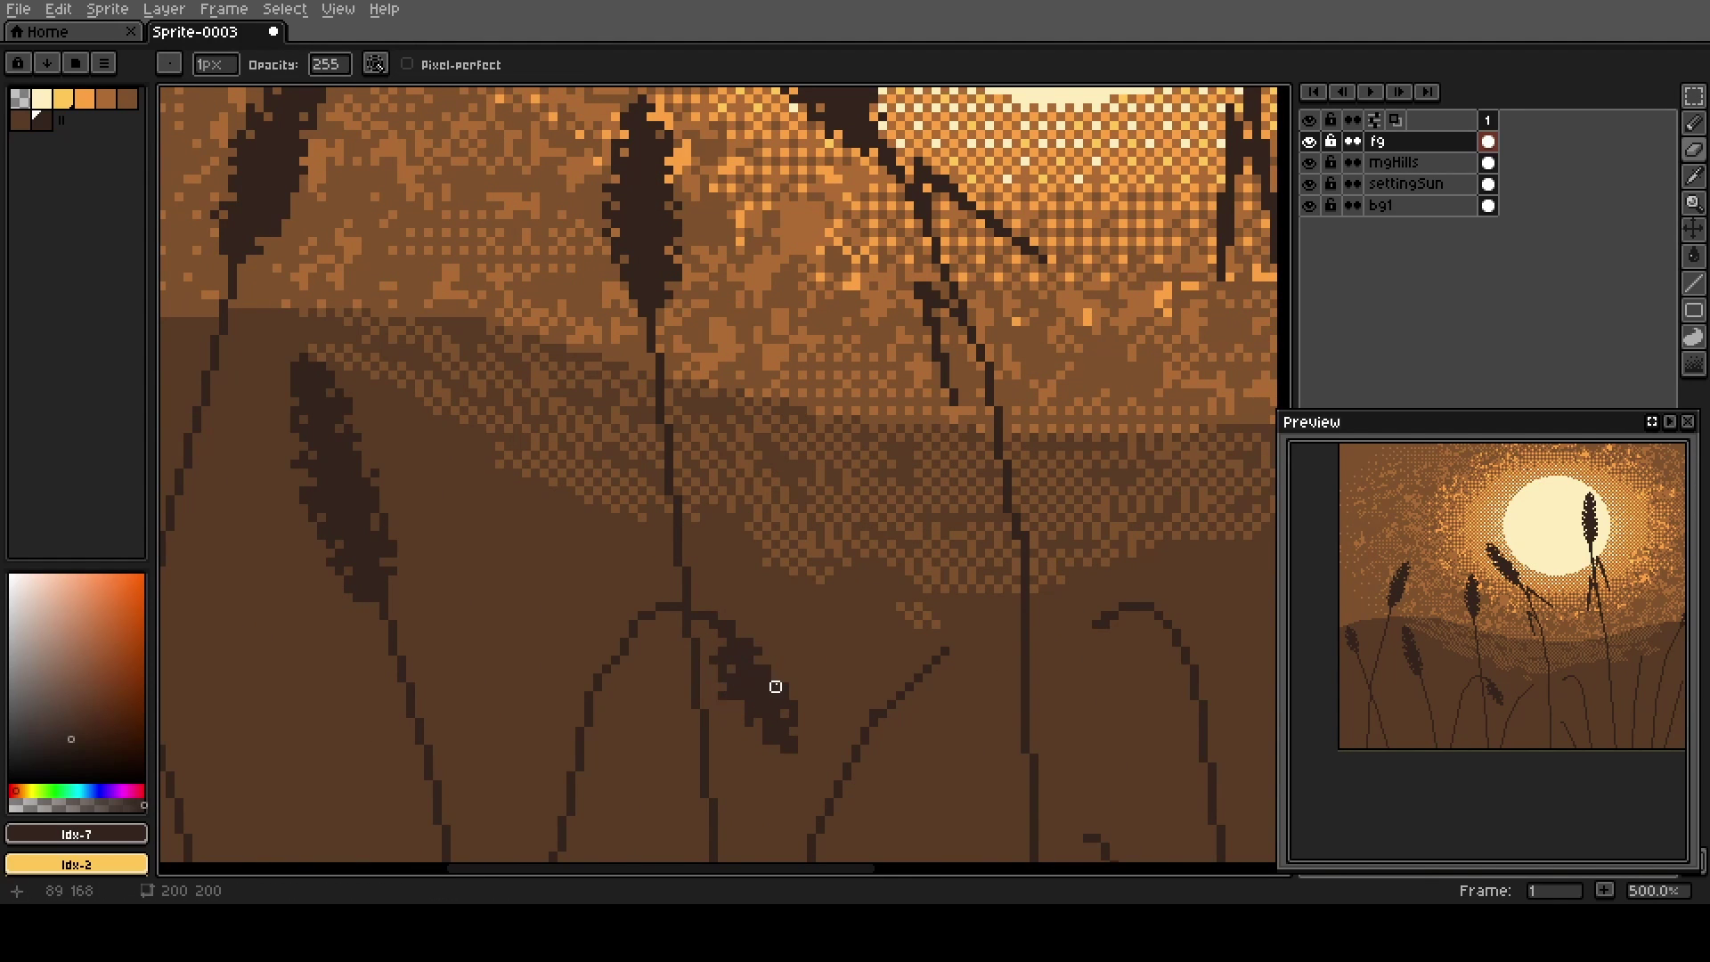
{"action": "key", "text": "b"}
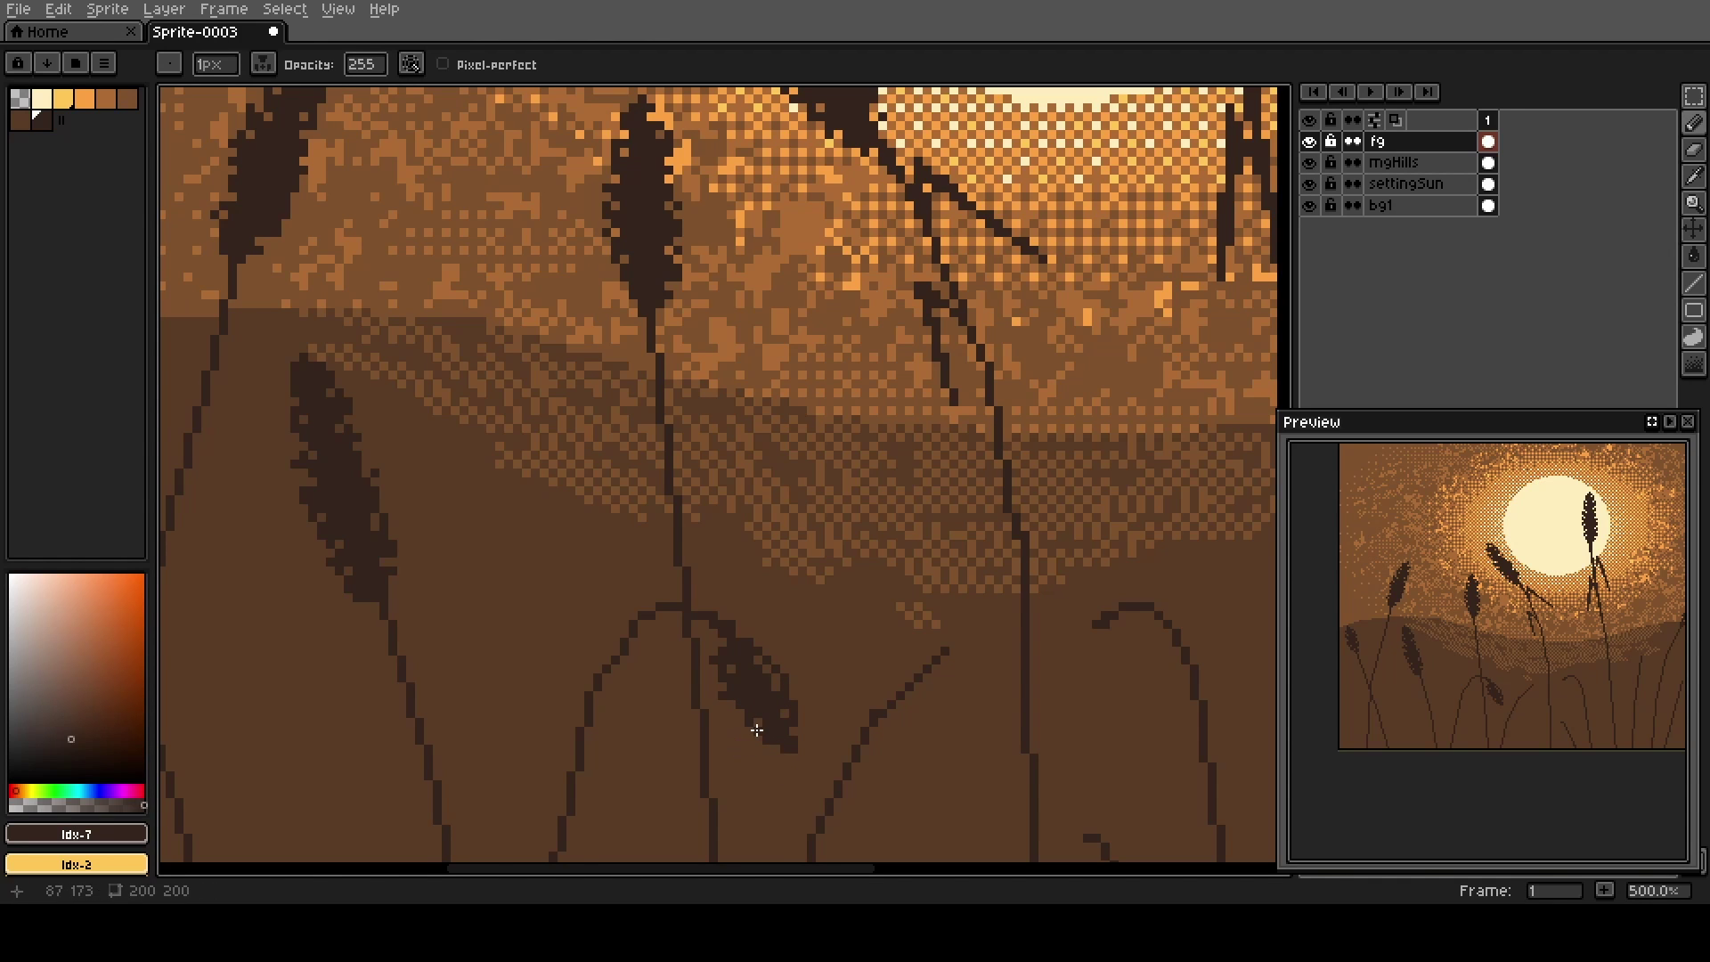
{"action": "scroll", "coordinate": [718, 718], "scroll_direction": "down", "scroll_amount": 3}
{"action": "scroll", "coordinate": [718, 718], "scroll_direction": "up", "scroll_amount": 3}
{"action": "key", "text": "e"}
{"action": "left_click_drag", "start_coordinate": [698, 676], "coordinate": [713, 702]}
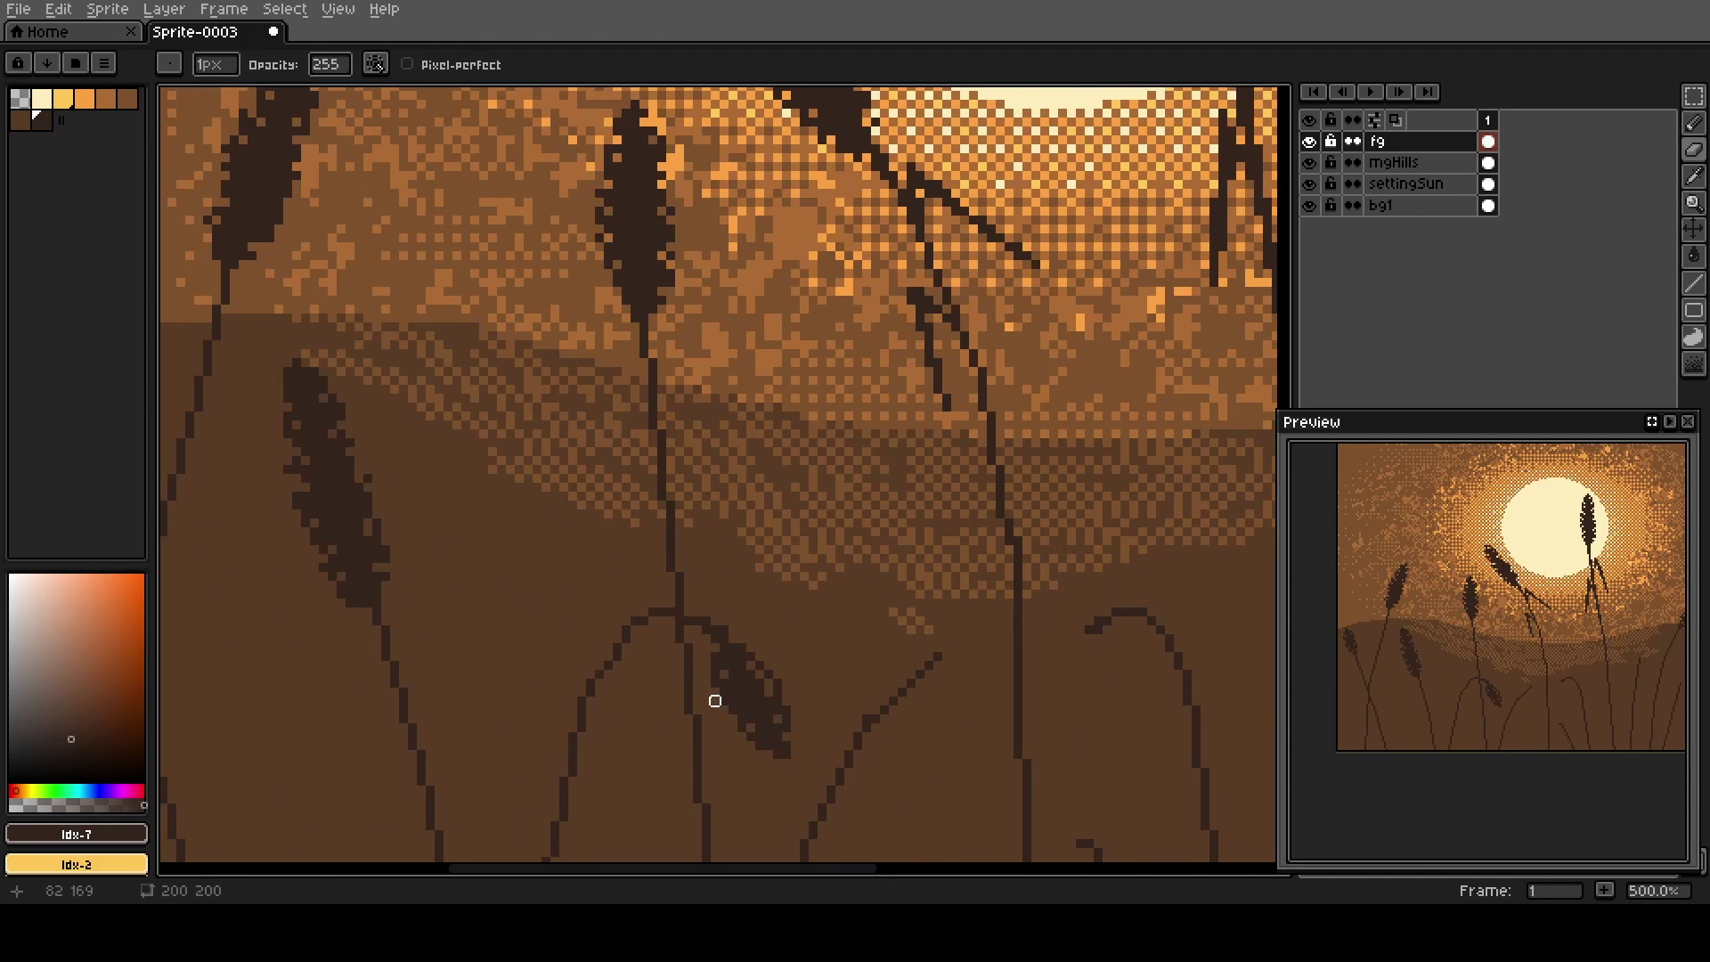
{"action": "left_click", "coordinate": [769, 683]}
{"action": "scroll", "coordinate": [733, 691], "scroll_direction": "down", "scroll_amount": 3}
{"action": "scroll", "coordinate": [731, 693], "scroll_direction": "up", "scroll_amount": 5}
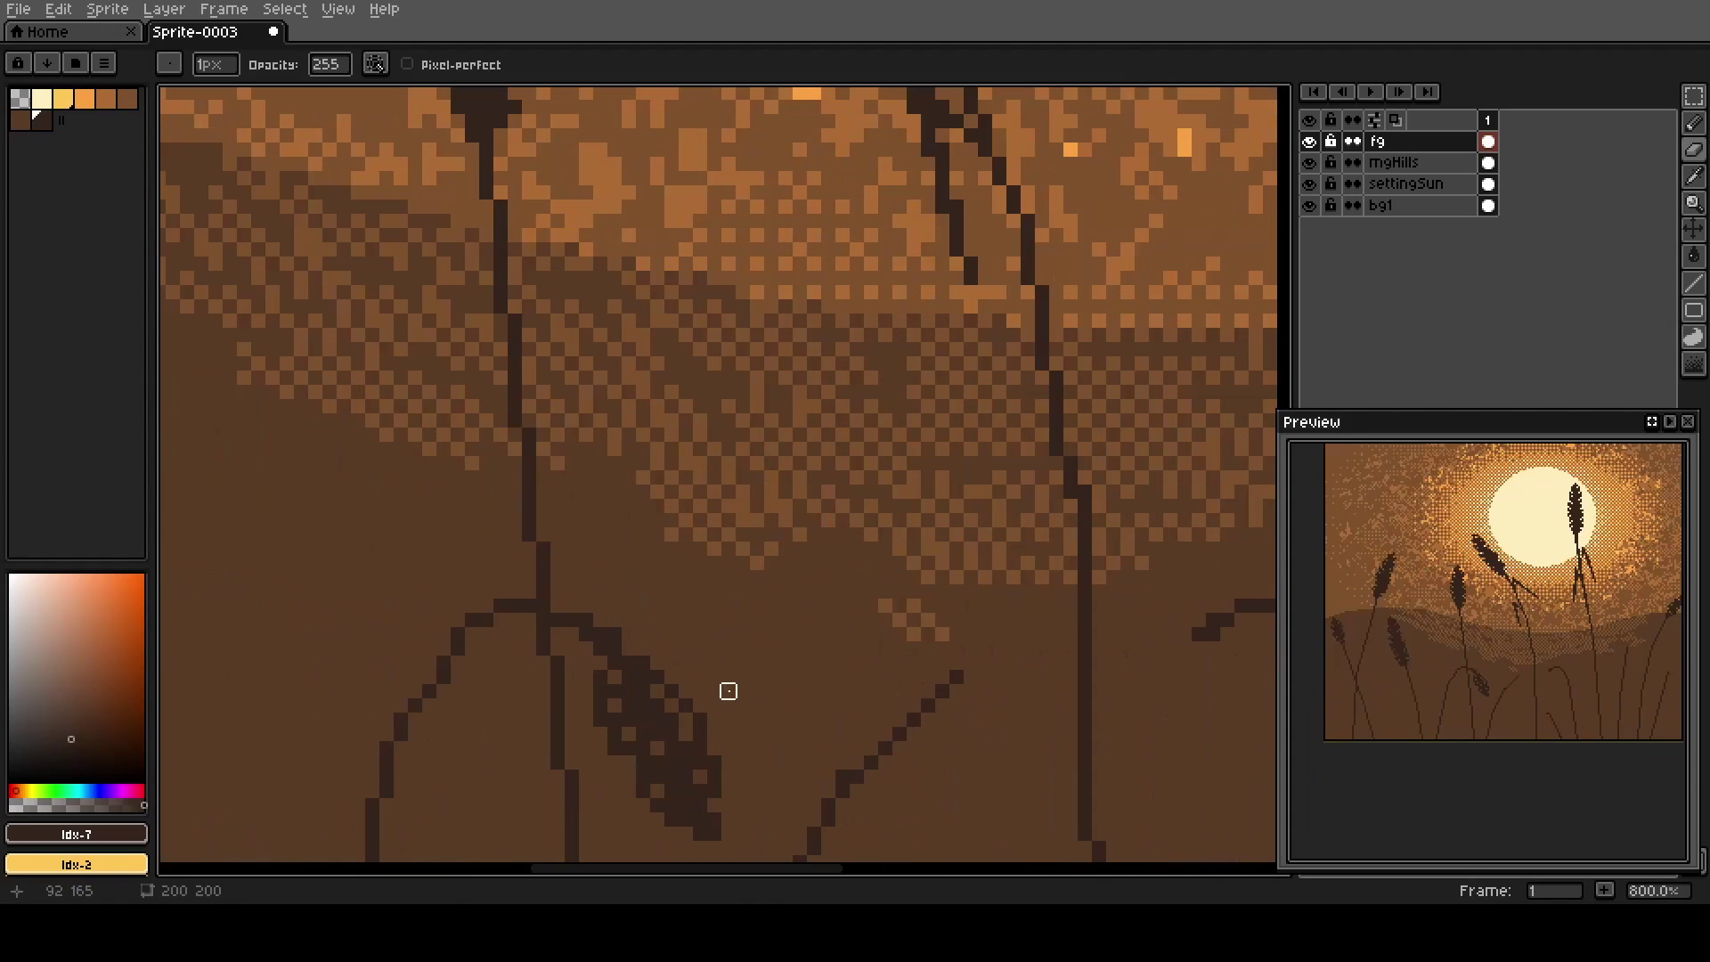
{"action": "scroll", "coordinate": [677, 712], "scroll_direction": "down", "scroll_amount": 3}
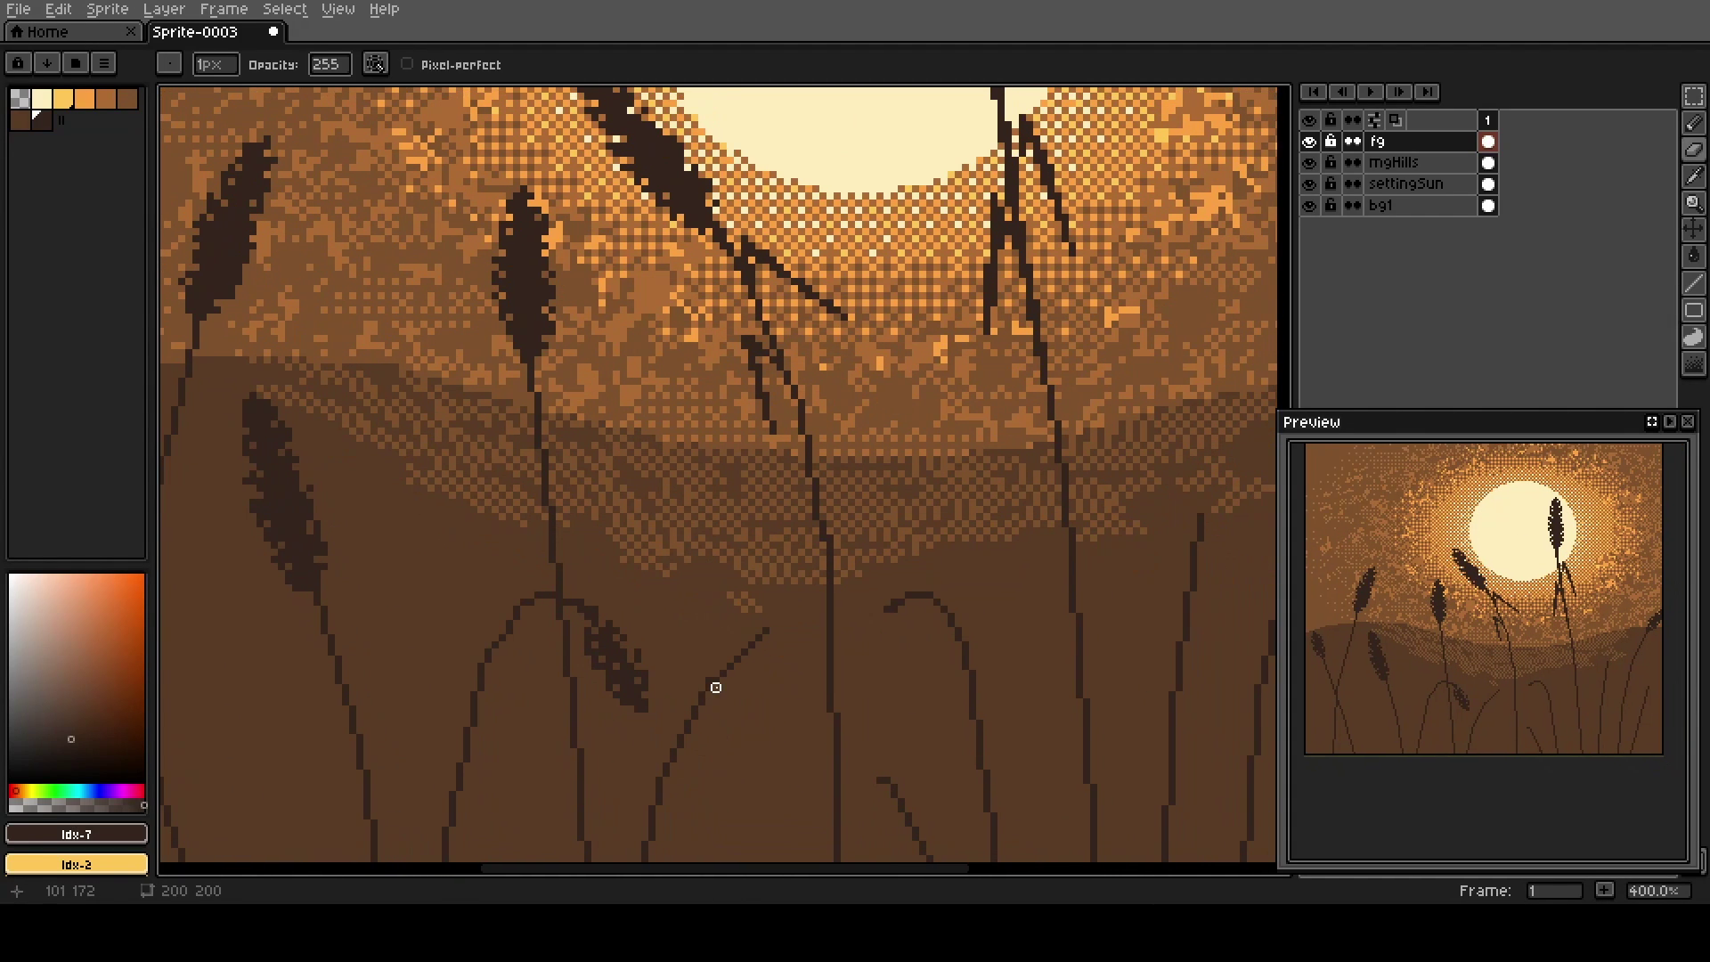
Draw a wheat head slanting up to the right on the curved centre stem, fill it with Idx-7 and roughen its edge.
{"action": "key", "text": "b"}
{"action": "mouse_move", "coordinate": [766, 627]}
{"action": "left_mouse_down"}
{"action": "mouse_move", "coordinate": [827, 562]}
{"action": "mouse_move", "coordinate": [855, 561]}
{"action": "mouse_move", "coordinate": [771, 626]}
{"action": "left_mouse_up"}
{"action": "key", "text": "g"}
{"action": "left_click", "coordinate": [811, 596]}
{"action": "key", "text": "b"}
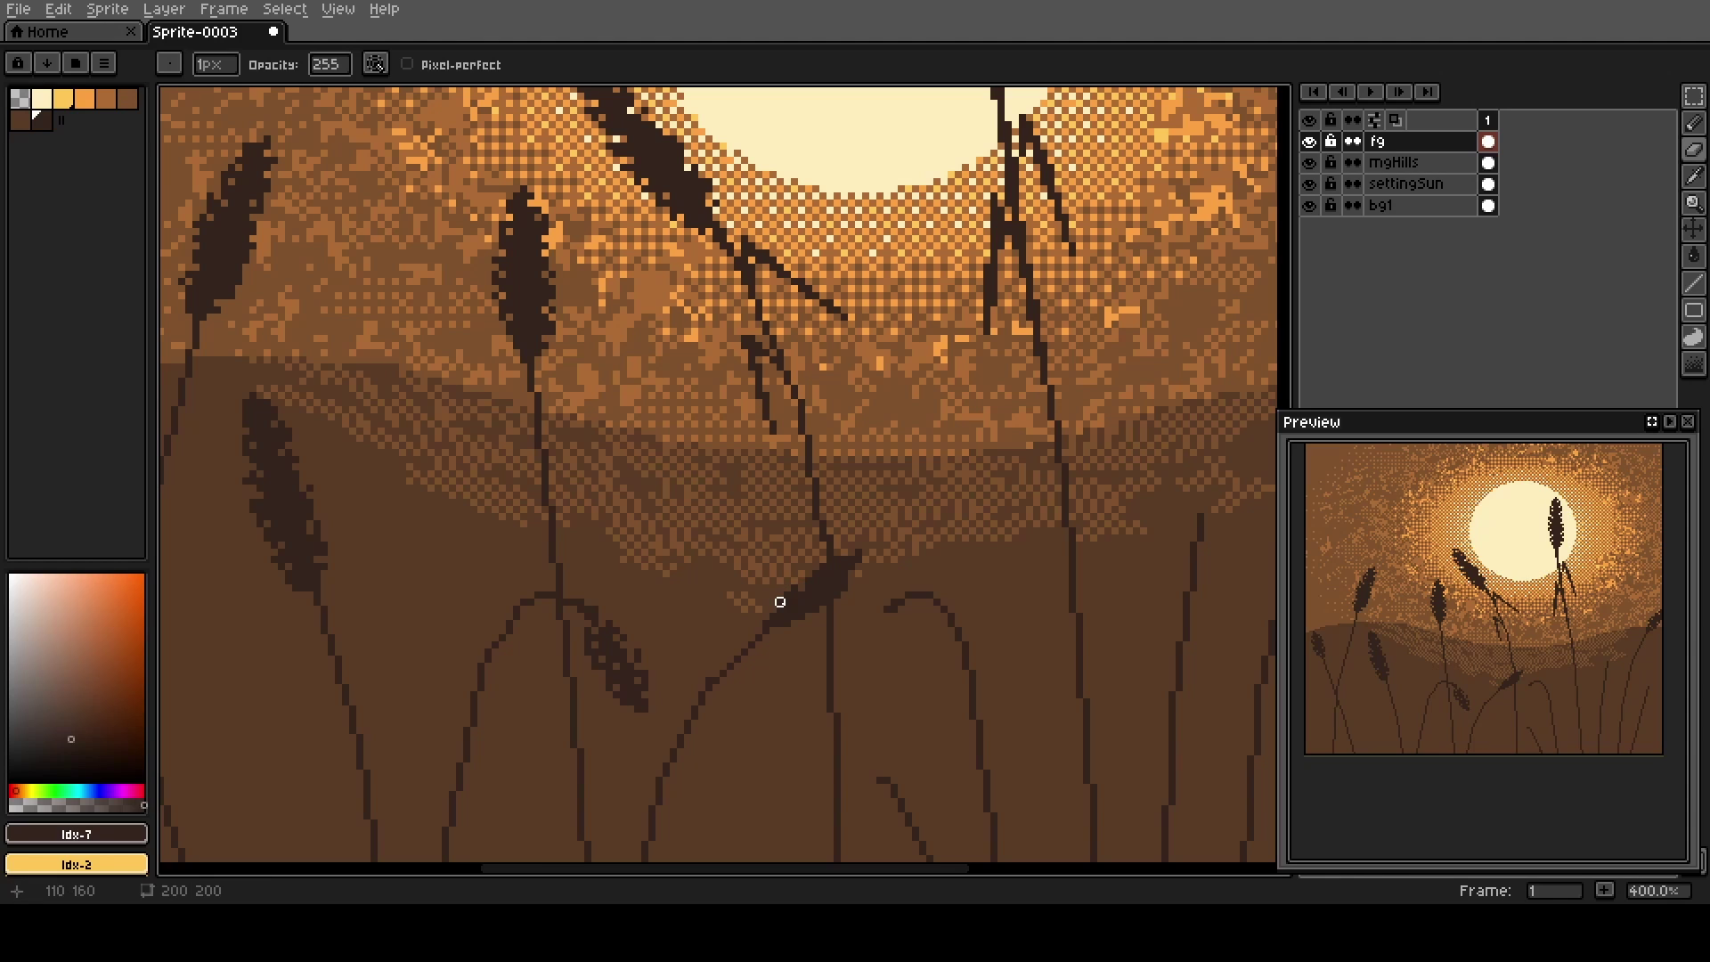
{"action": "left_click", "coordinate": [801, 609]}
Extend the hooked stem right of centre to the left and draw a drooping head on it, filled with Idx-7 and roughened.
{"action": "key", "text": "b"}
{"action": "left_click", "coordinate": [887, 609]}
{"action": "left_click", "coordinate": [798, 638], "text": "shift"}
{"action": "left_click", "coordinate": [781, 673], "text": "shift"}
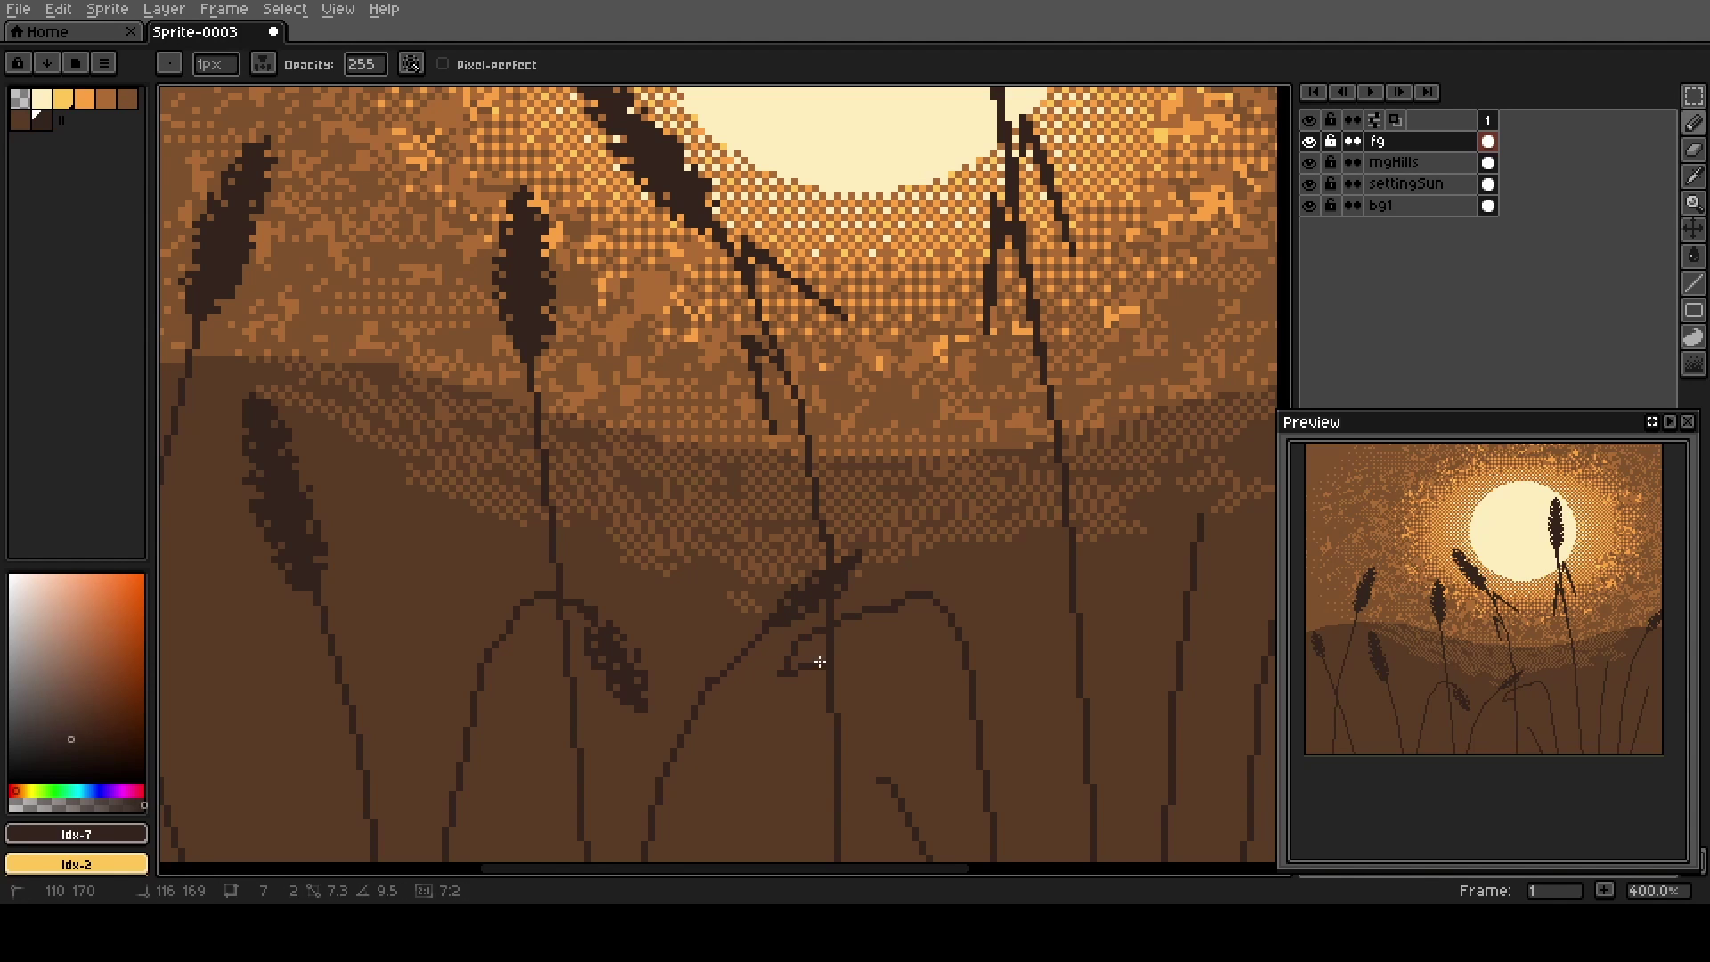
{"action": "left_click", "coordinate": [890, 618], "text": "shift"}
{"action": "key", "text": "g"}
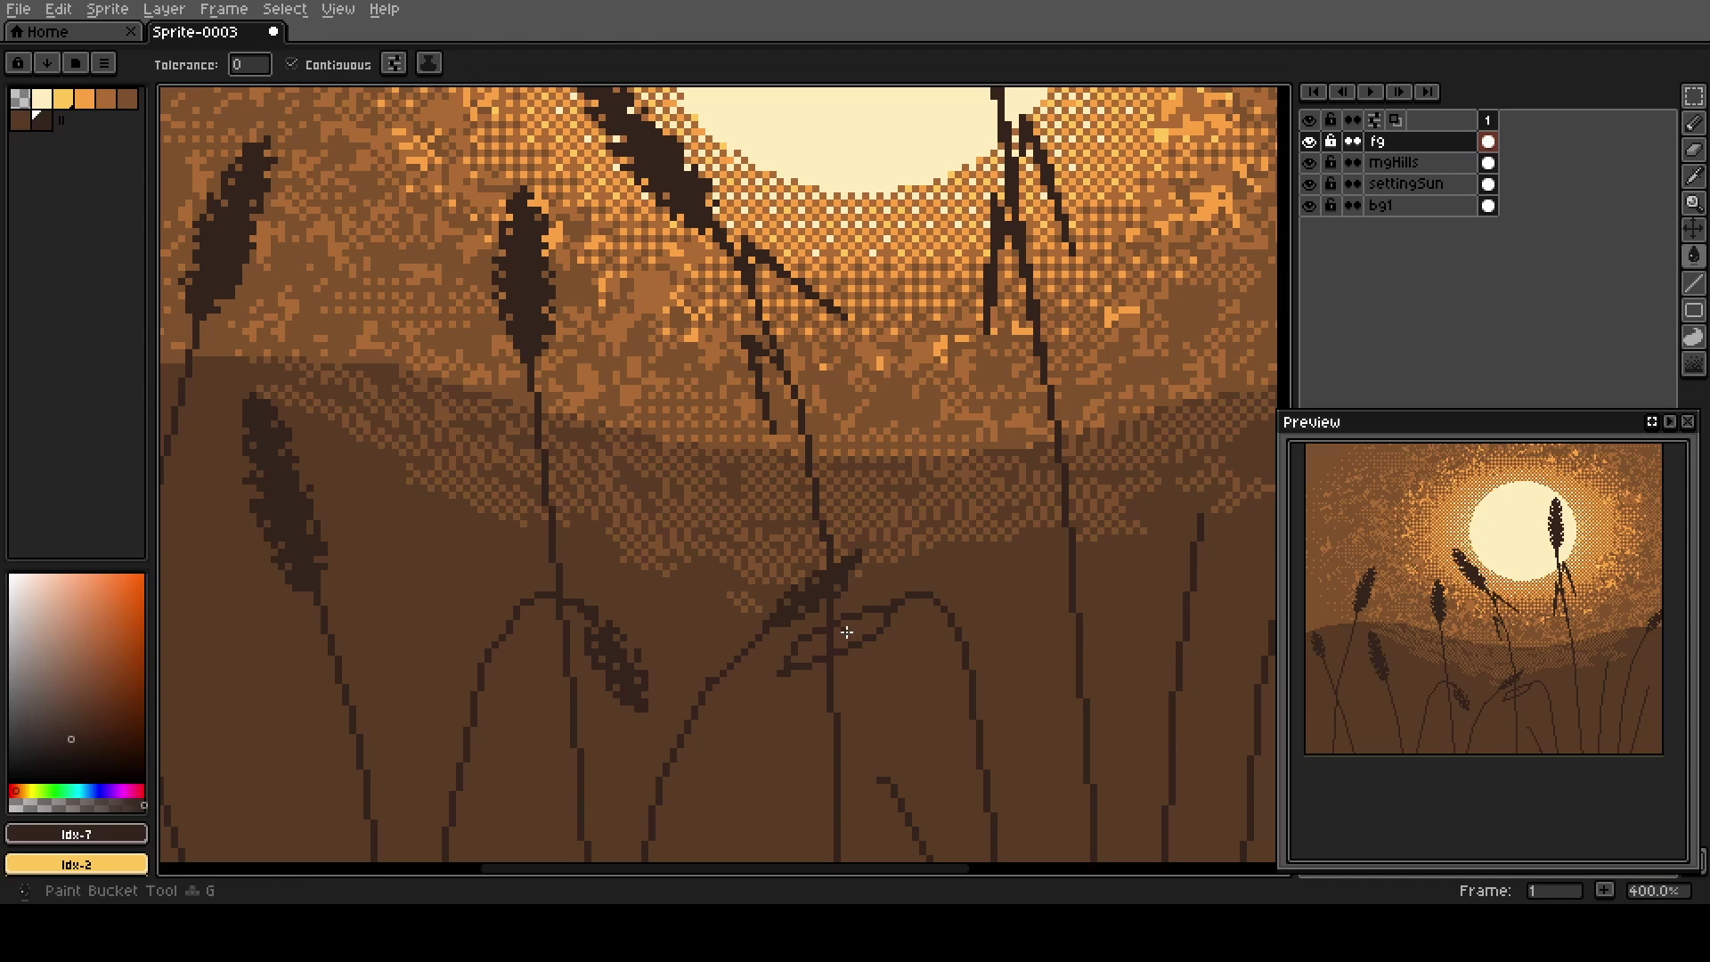
{"action": "left_click", "coordinate": [849, 631]}
{"action": "left_click", "coordinate": [810, 646]}
{"action": "key", "text": "b"}
{"action": "key", "text": "e"}
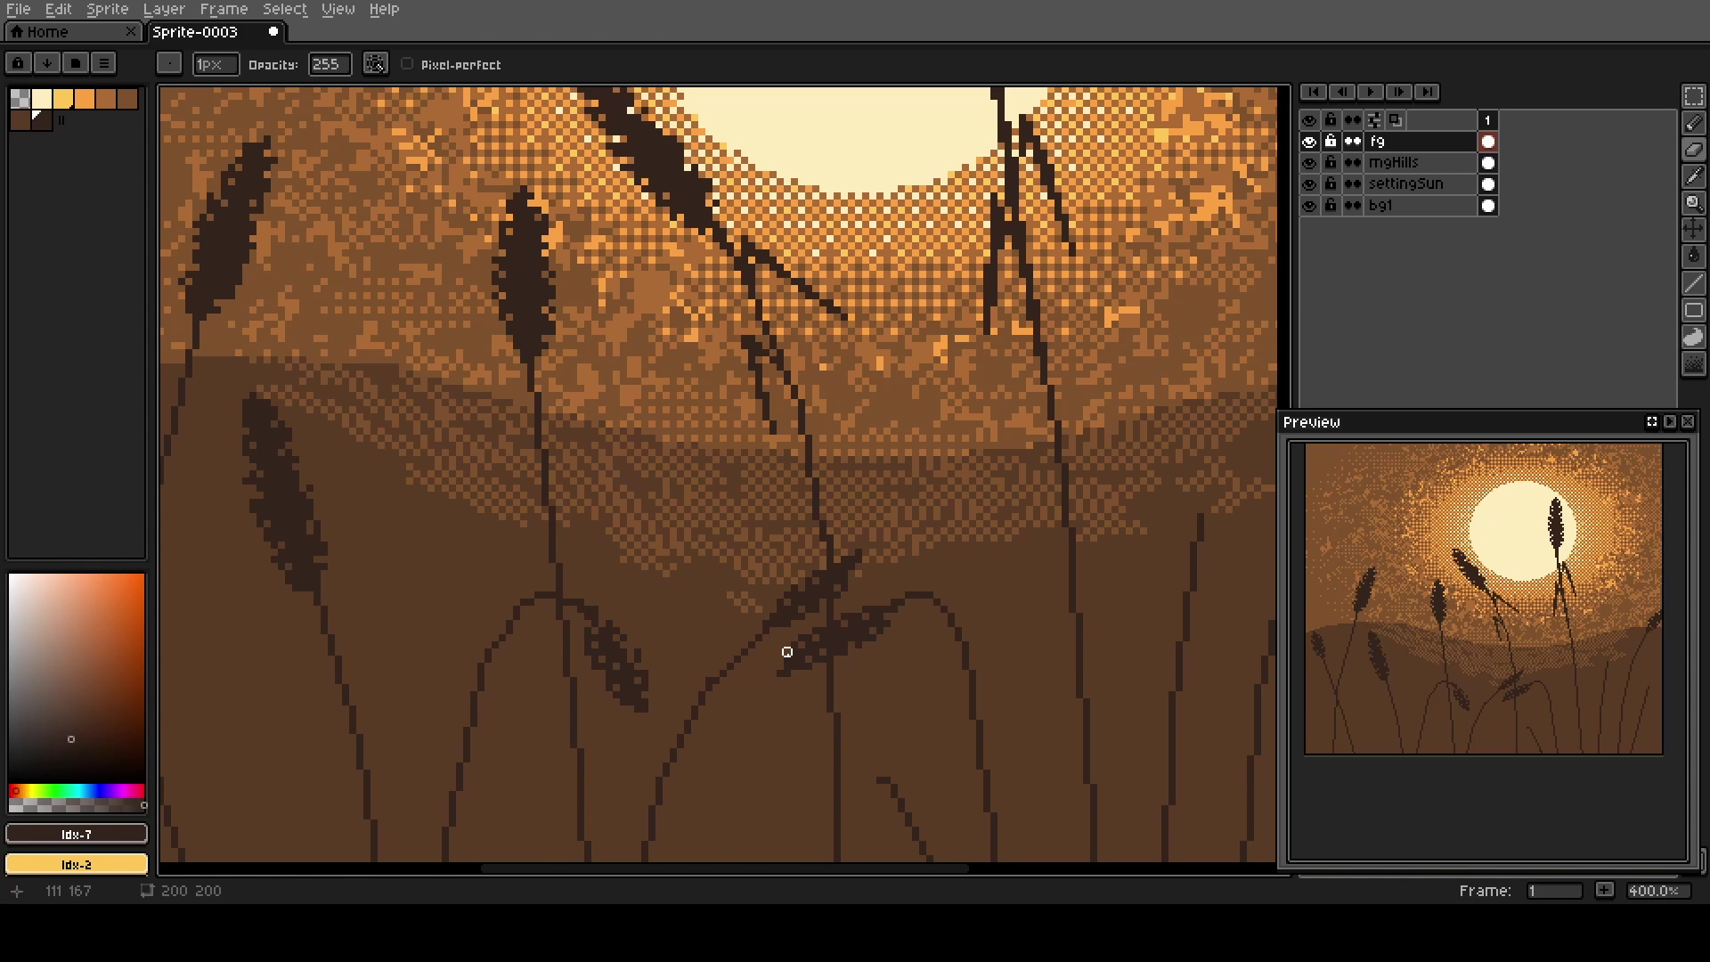
Copy the left-leaning wheat head, shrink it, rotate it to horizontal and place it on the short lower-centre stem.
{"action": "scroll", "coordinate": [788, 652], "scroll_direction": "down", "scroll_amount": 2}
{"action": "key", "text": "m"}
{"action": "left_click_drag", "start_coordinate": [537, 494], "coordinate": [812, 706]}
{"action": "mouse_move", "coordinate": [769, 625]}
{"action": "left_mouse_down"}
{"action": "mouse_move", "coordinate": [793, 665]}
{"action": "mouse_move", "coordinate": [816, 618]}
{"action": "mouse_move", "coordinate": [754, 621]}
{"action": "left_mouse_up"}
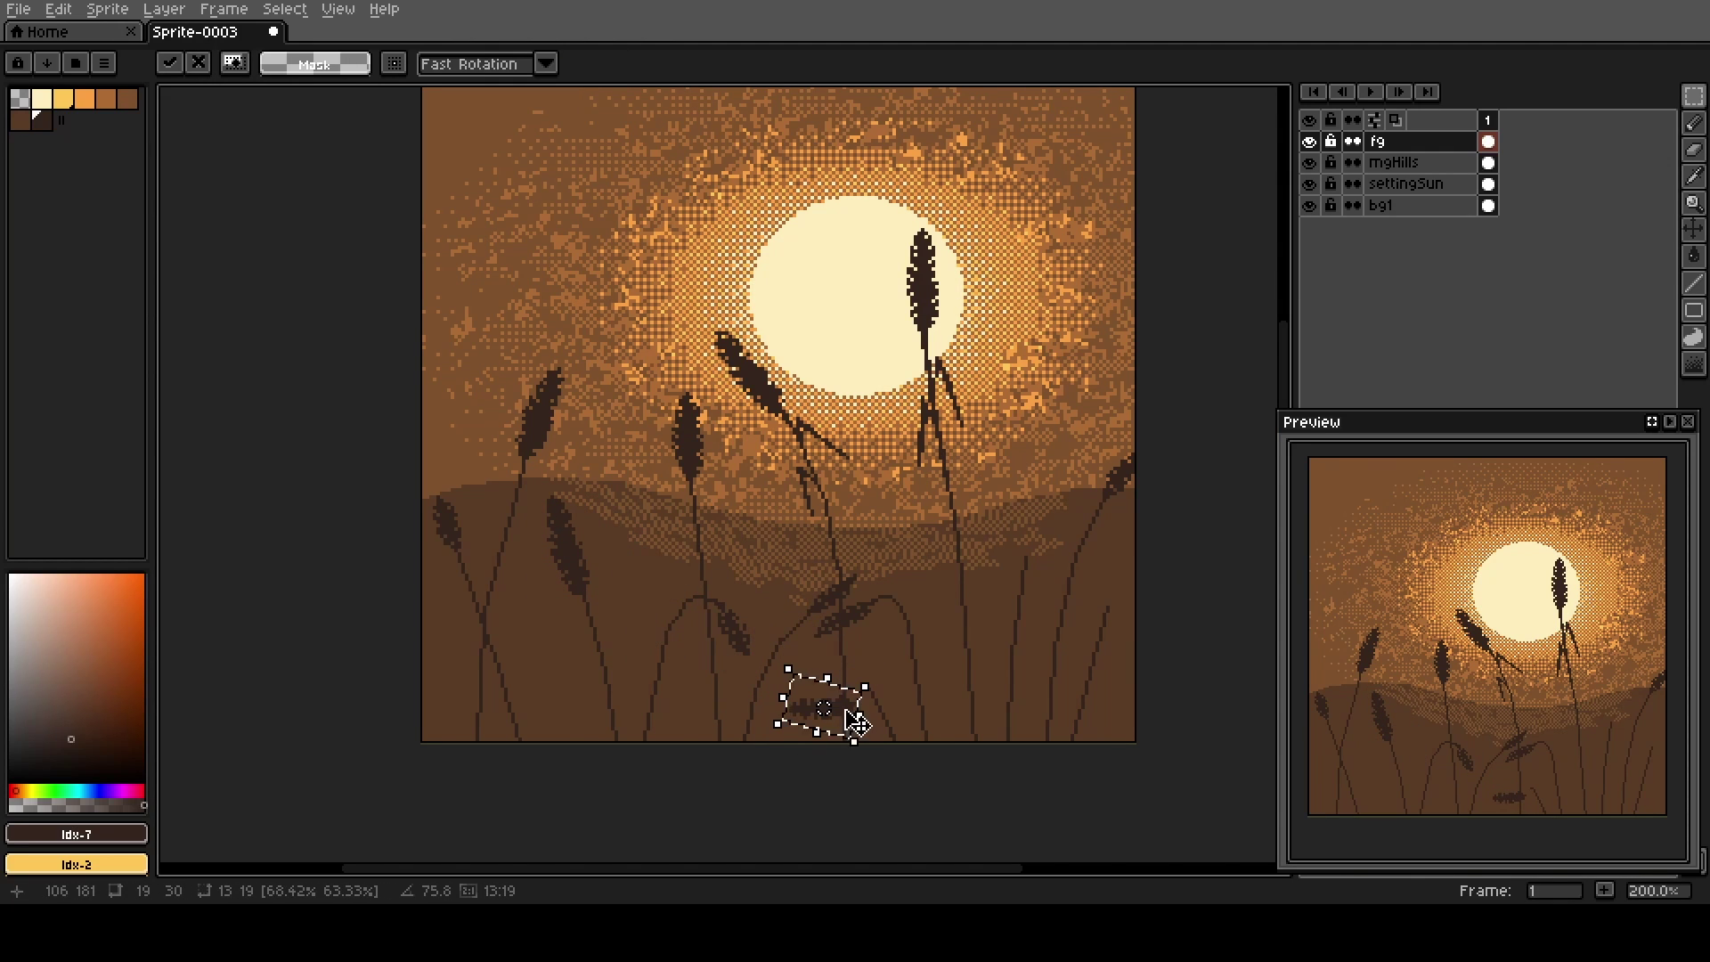
{"action": "left_click_drag", "start_coordinate": [846, 711], "coordinate": [857, 696]}
{"action": "left_click", "coordinate": [737, 764]}
Paste right-leaning copies of the head onto two stems at the right side, shrinking the inner one to about 14 by 23 px.
{"action": "key", "text": "ctrl+v"}
{"action": "left_click_drag", "start_coordinate": [575, 569], "coordinate": [1052, 461]}
{"action": "left_click_drag", "start_coordinate": [1099, 384], "coordinate": [1038, 513]}
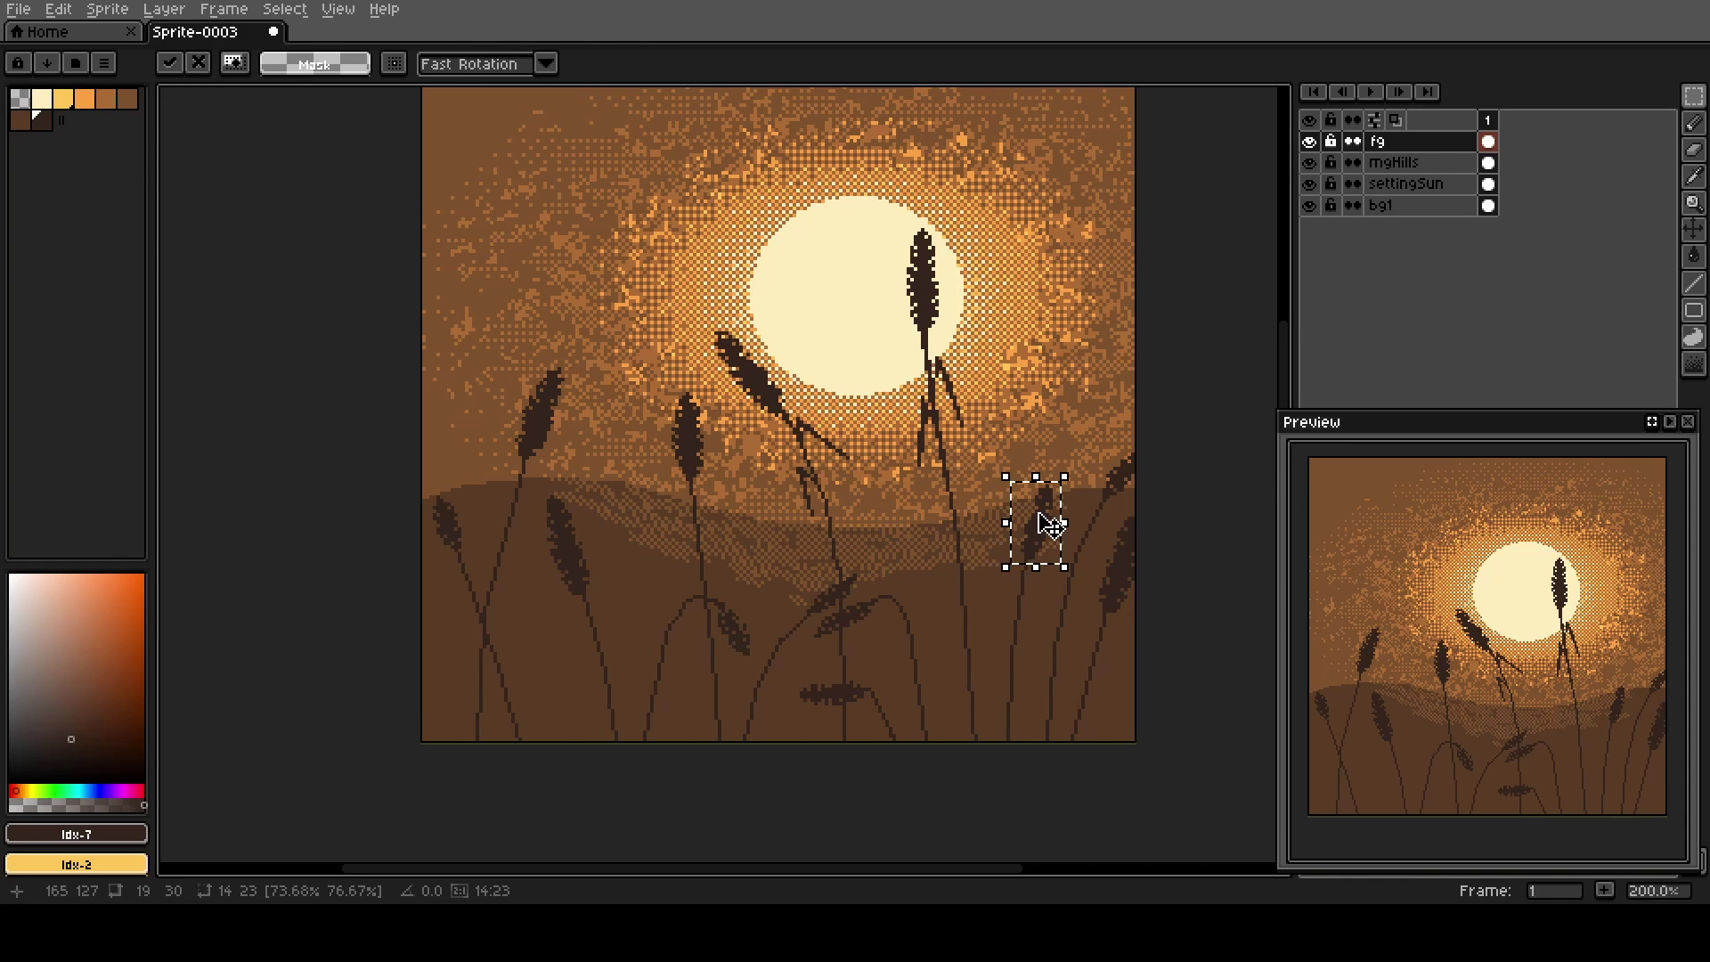
{"action": "left_click", "coordinate": [908, 656]}
Paste a head rotated upright, make a custom brush from it and stamp seven heads along the field's lower edge.
{"action": "left_click_drag", "start_coordinate": [533, 485], "coordinate": [622, 382]}
{"action": "left_click_drag", "start_coordinate": [681, 305], "coordinate": [688, 312]}
{"action": "key", "text": "ctrl+b"}
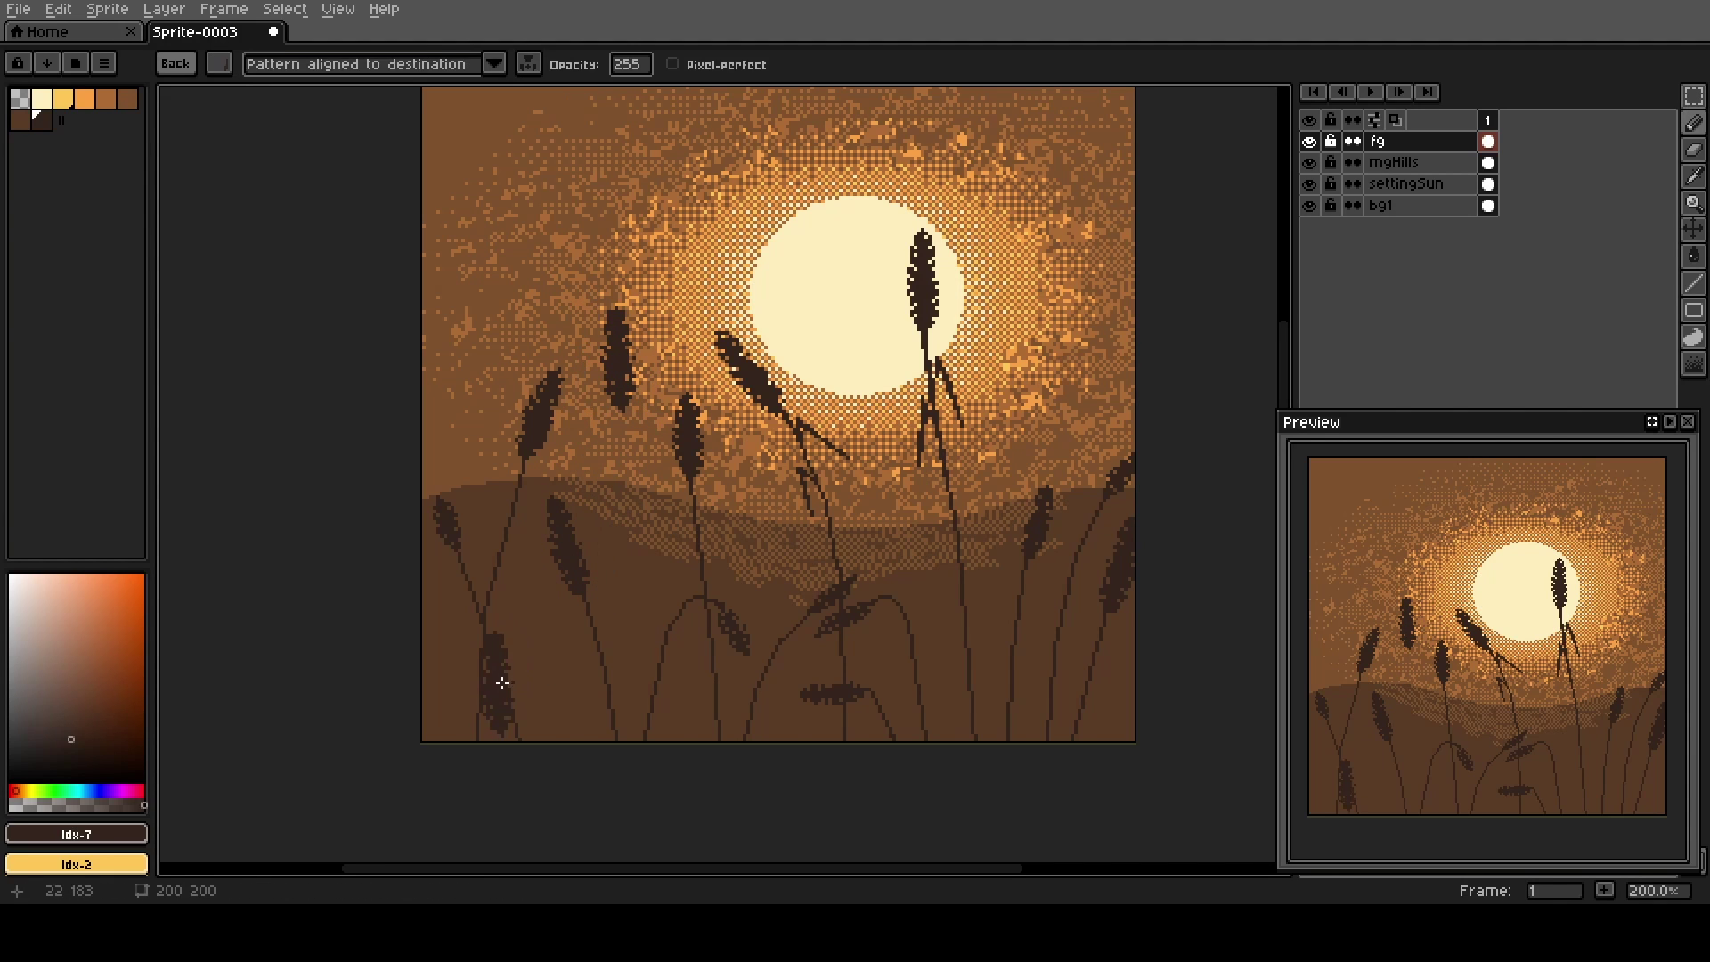
{"action": "left_click", "coordinate": [453, 717]}
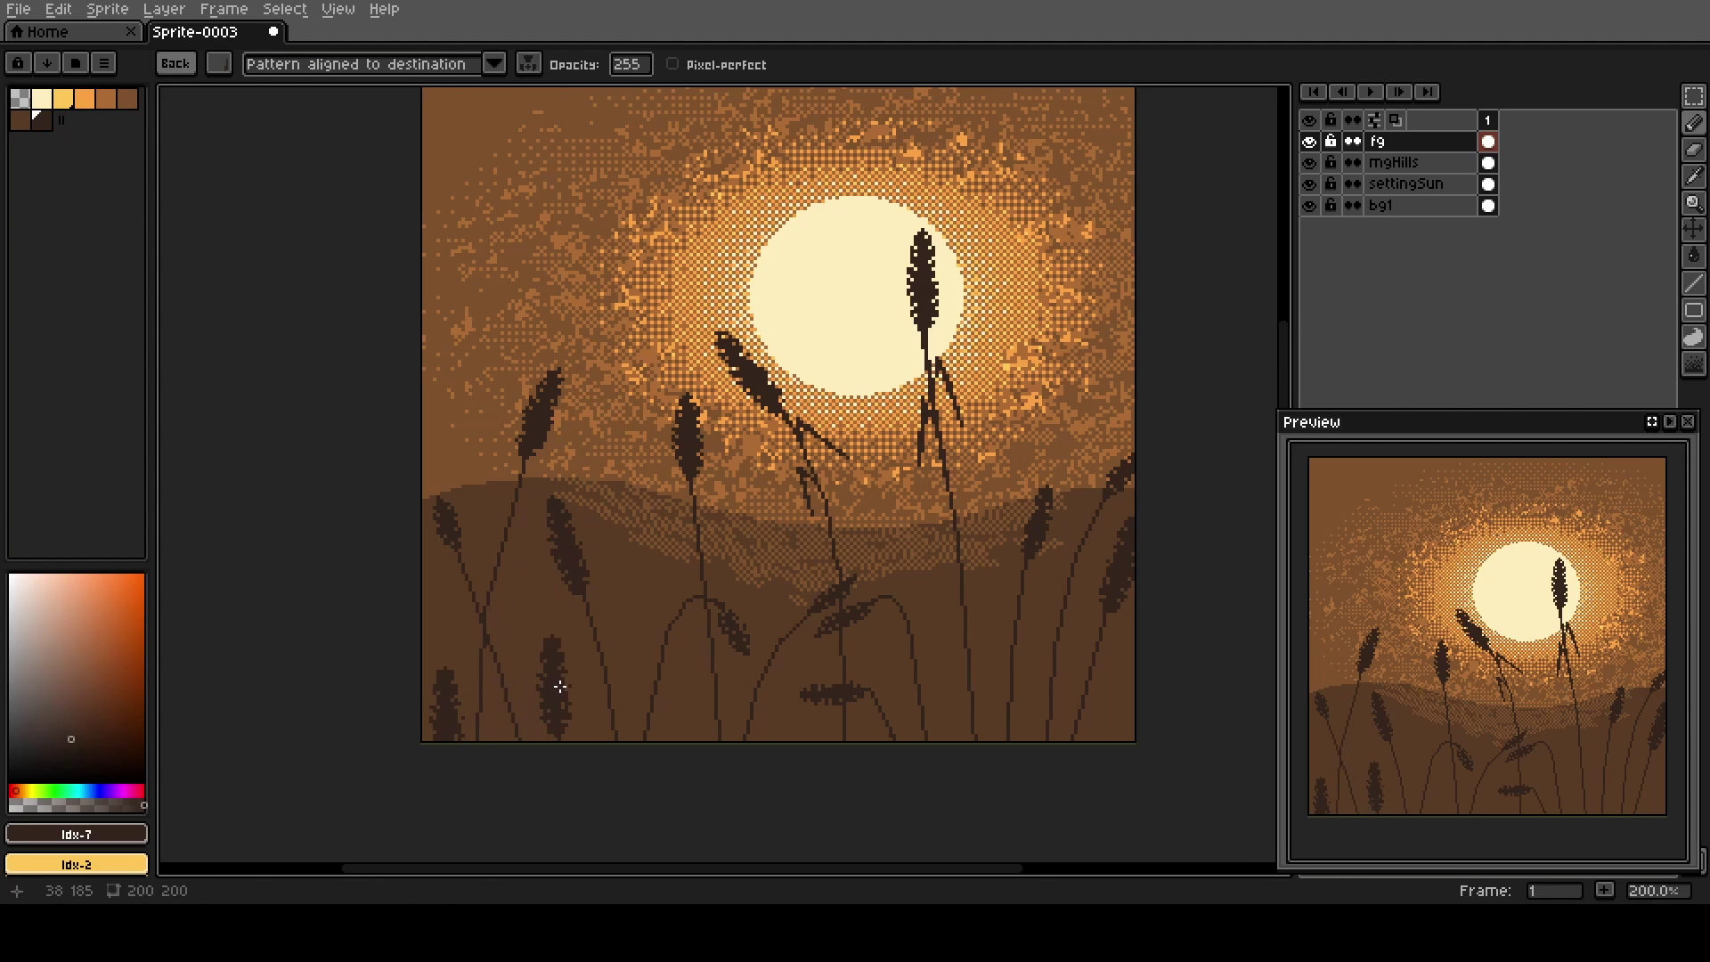
{"action": "left_click", "coordinate": [560, 685]}
{"action": "left_click", "coordinate": [684, 724]}
{"action": "left_click", "coordinate": [784, 752]}
{"action": "left_click", "coordinate": [1119, 731]}
{"action": "left_click", "coordinate": [1019, 687]}
{"action": "left_click", "coordinate": [942, 716]}
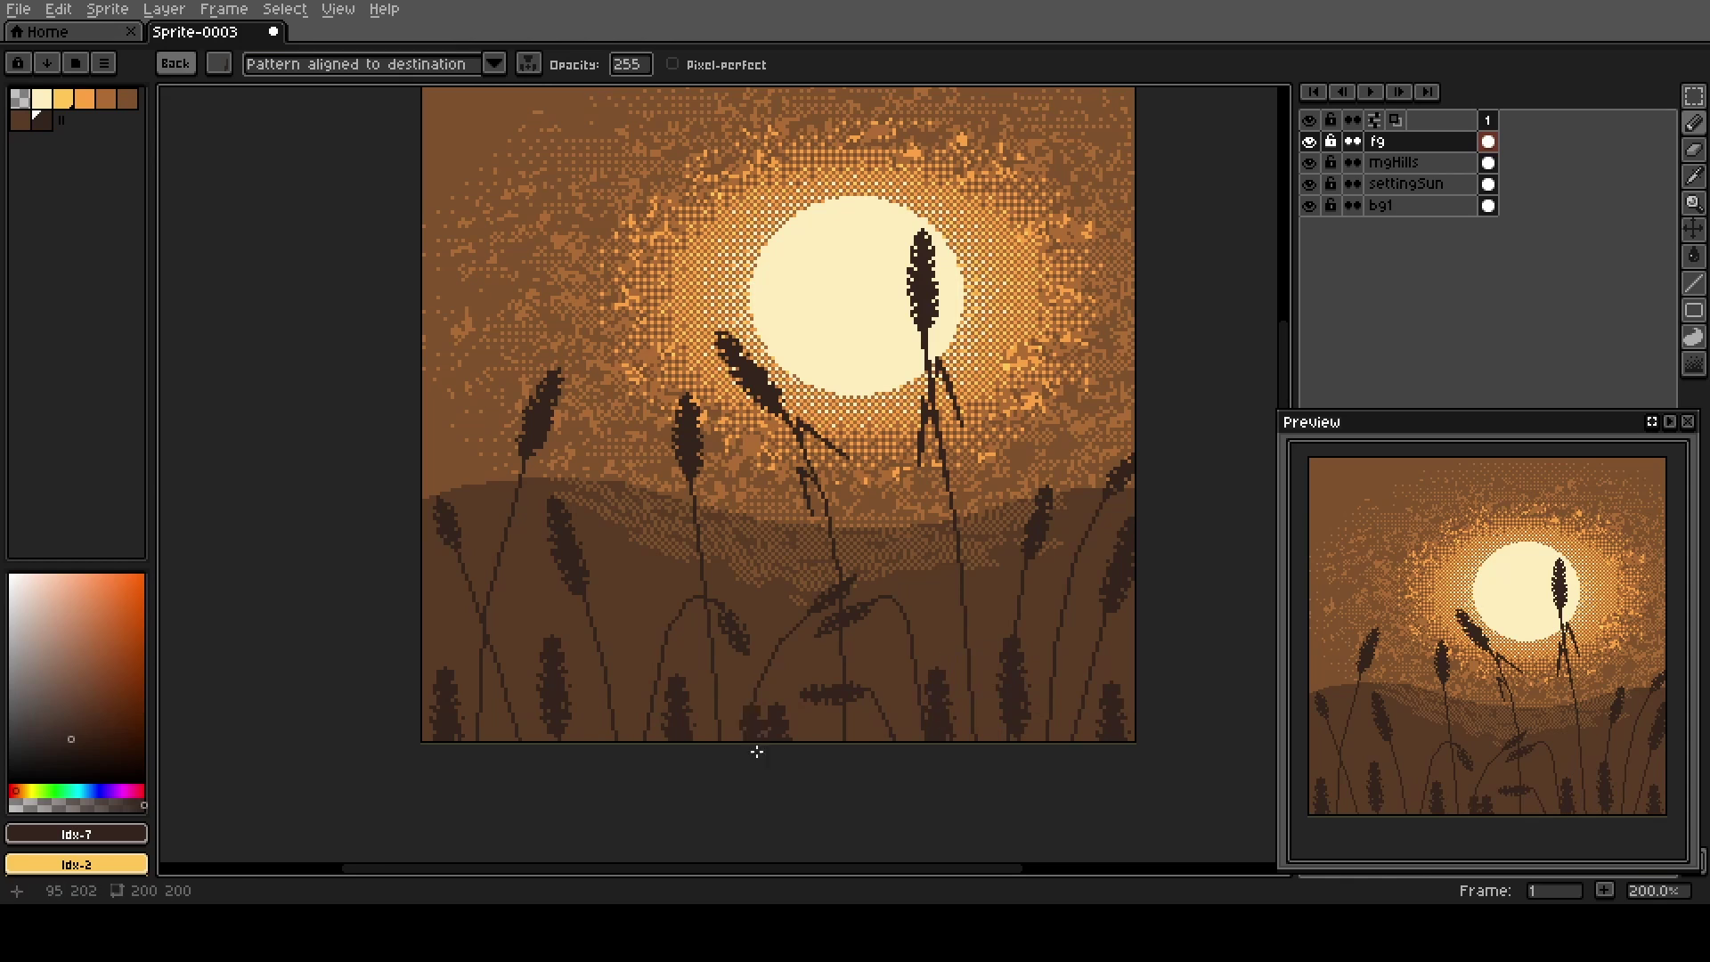
Make a custom brush from a smaller upright head and stamp it in the gaps between the large heads along the lower edge.
{"action": "left_click", "coordinate": [525, 250]}
{"action": "key", "text": "m"}
{"action": "mouse_move", "coordinate": [462, 179]}
{"action": "left_mouse_down"}
{"action": "mouse_move", "coordinate": [578, 321]}
{"action": "mouse_move", "coordinate": [504, 226]}
{"action": "left_mouse_up"}
{"action": "key", "text": "ctrl+b"}
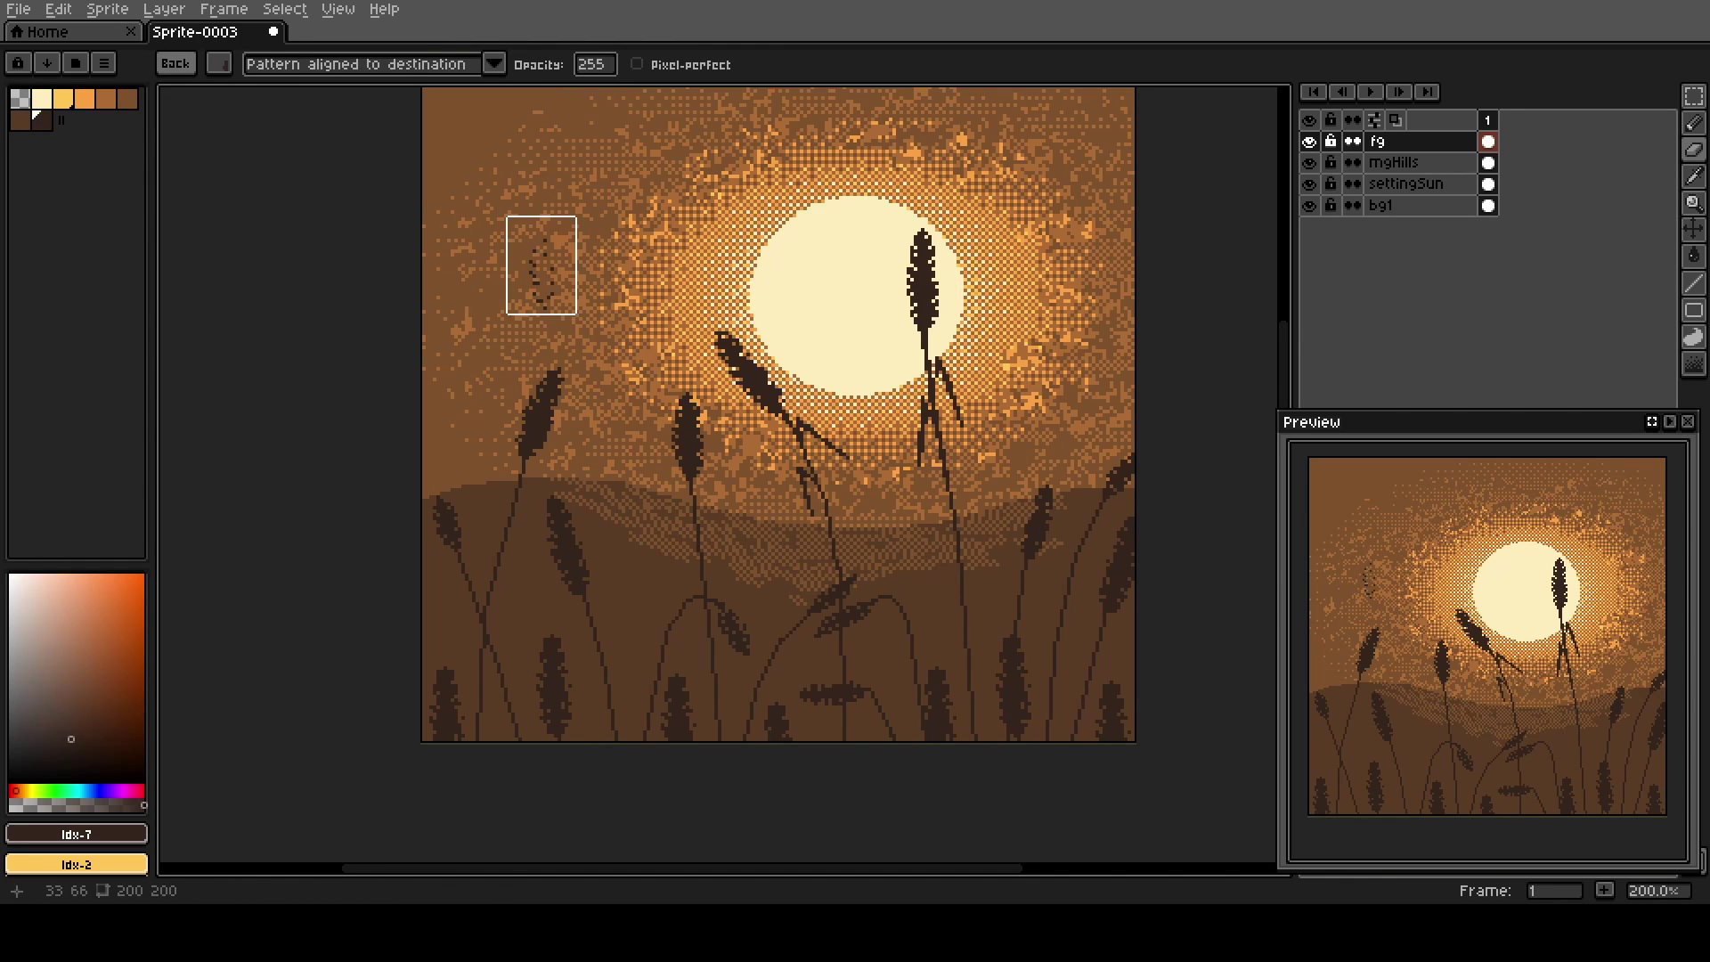
{"action": "left_click", "coordinate": [621, 691]}
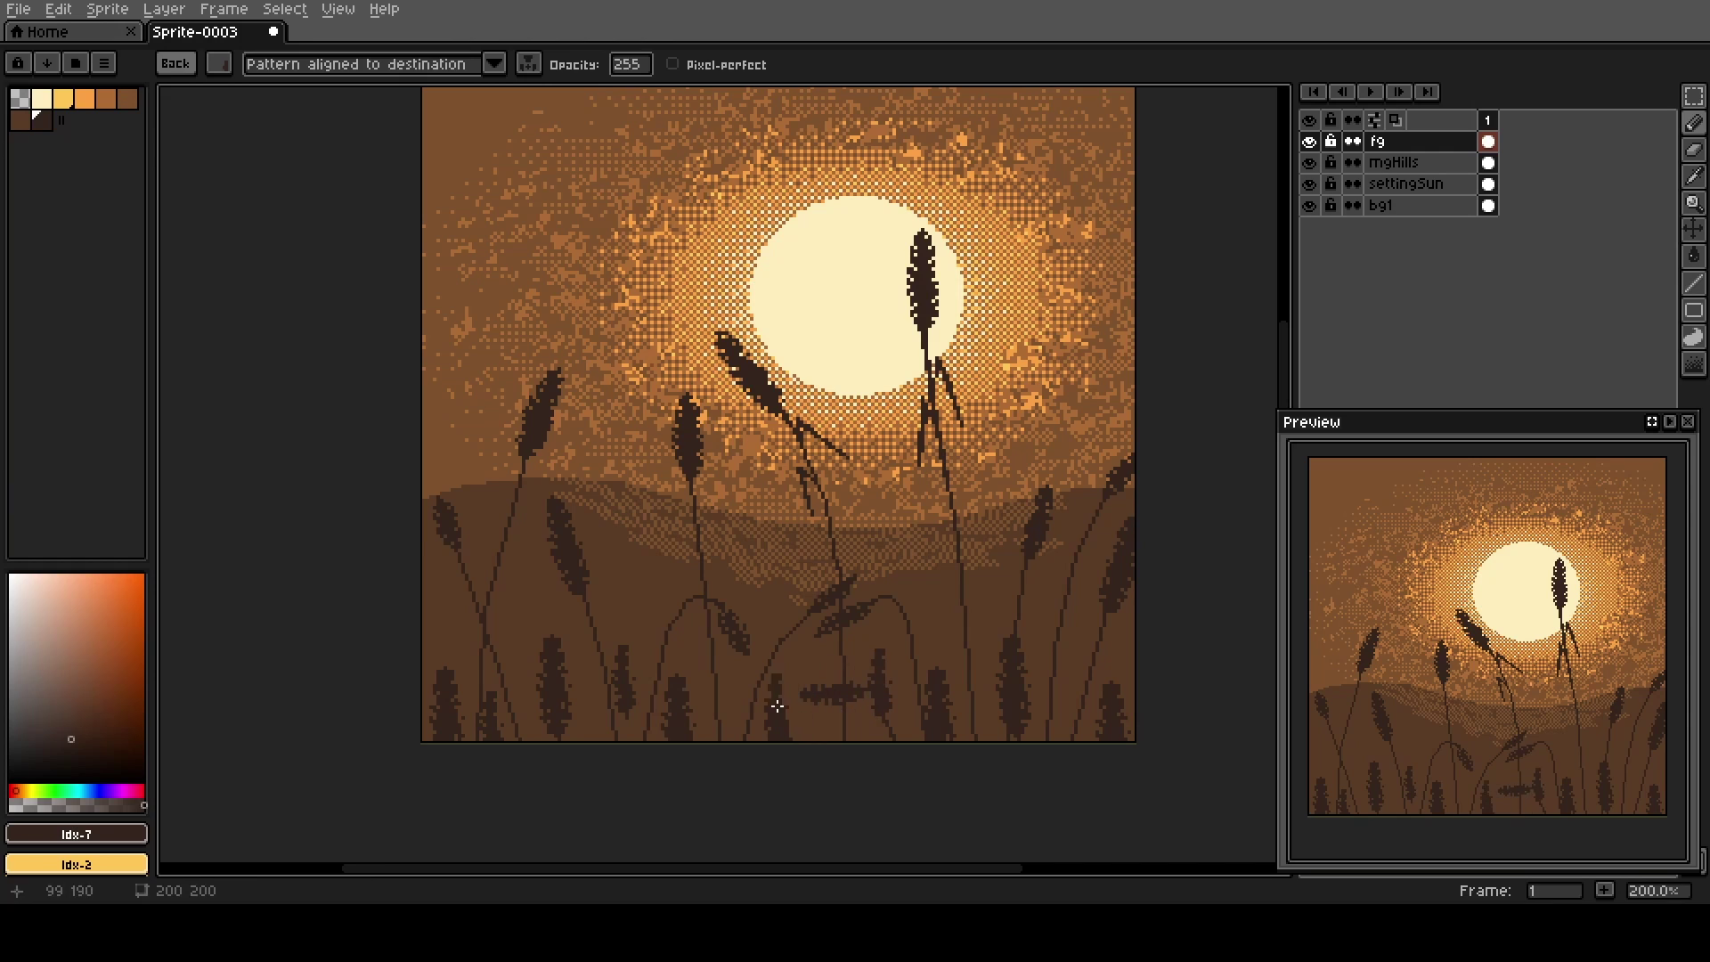
{"action": "key", "text": "Escape"}
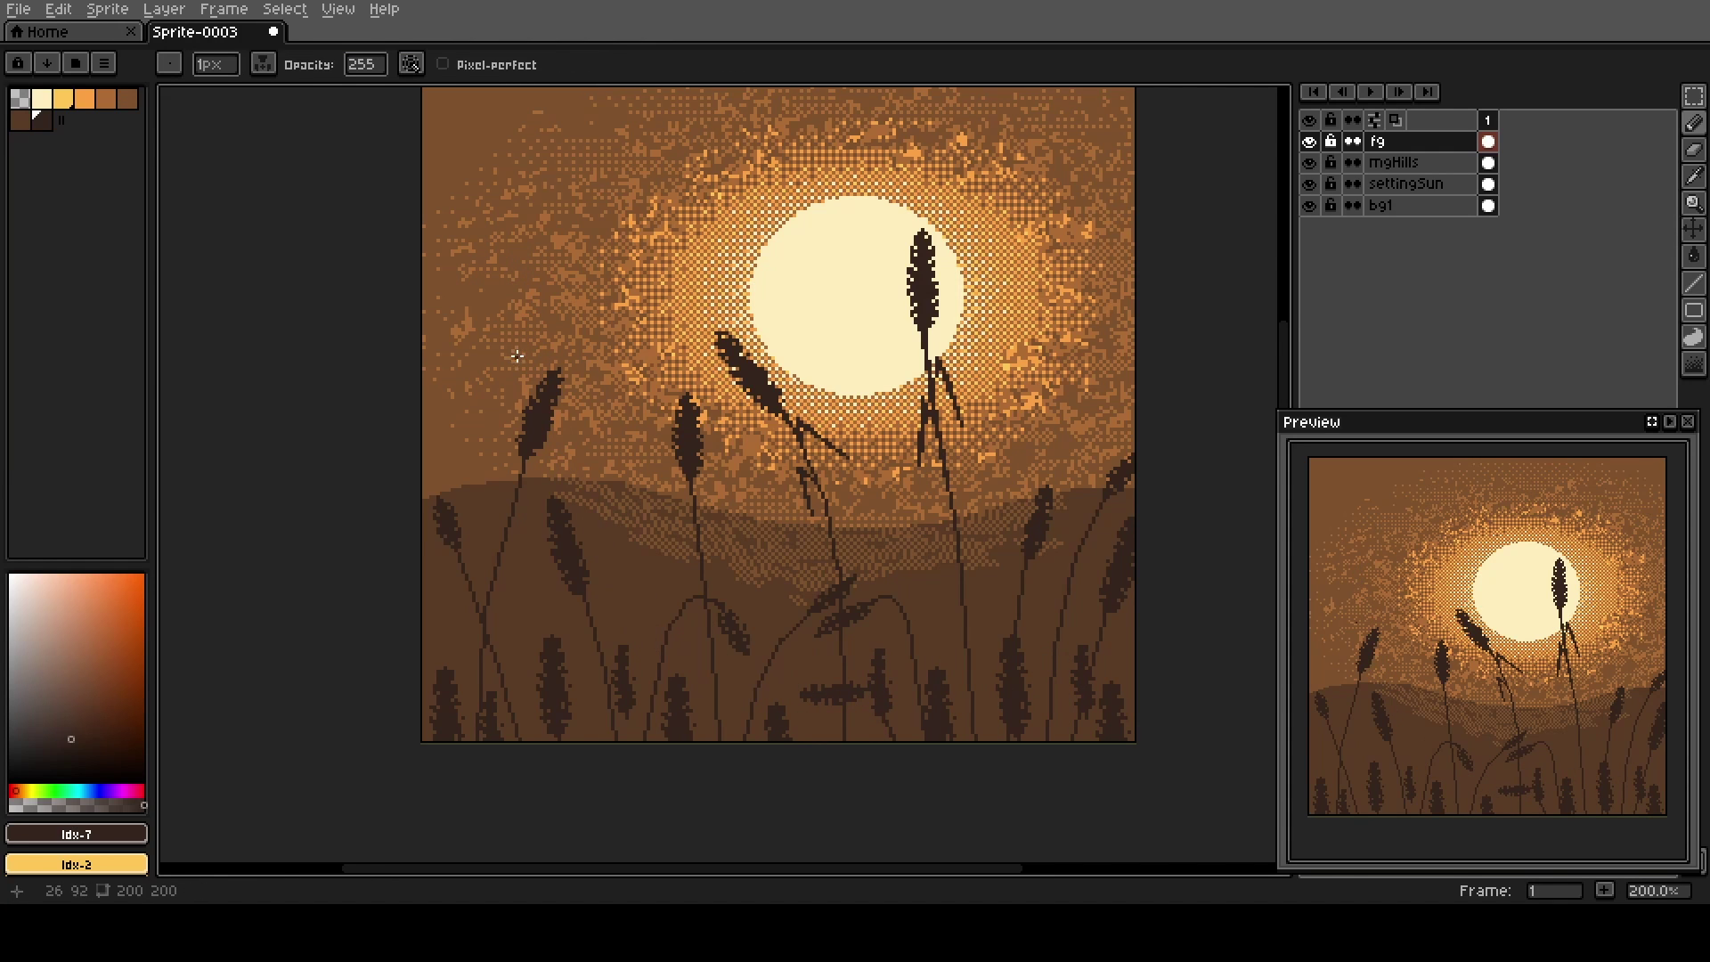
Make a custom brush from a right-leaning head and stamp it at several spots across the lower field.
{"action": "key", "text": "ctrl+v"}
{"action": "key", "text": "ctrl+b"}
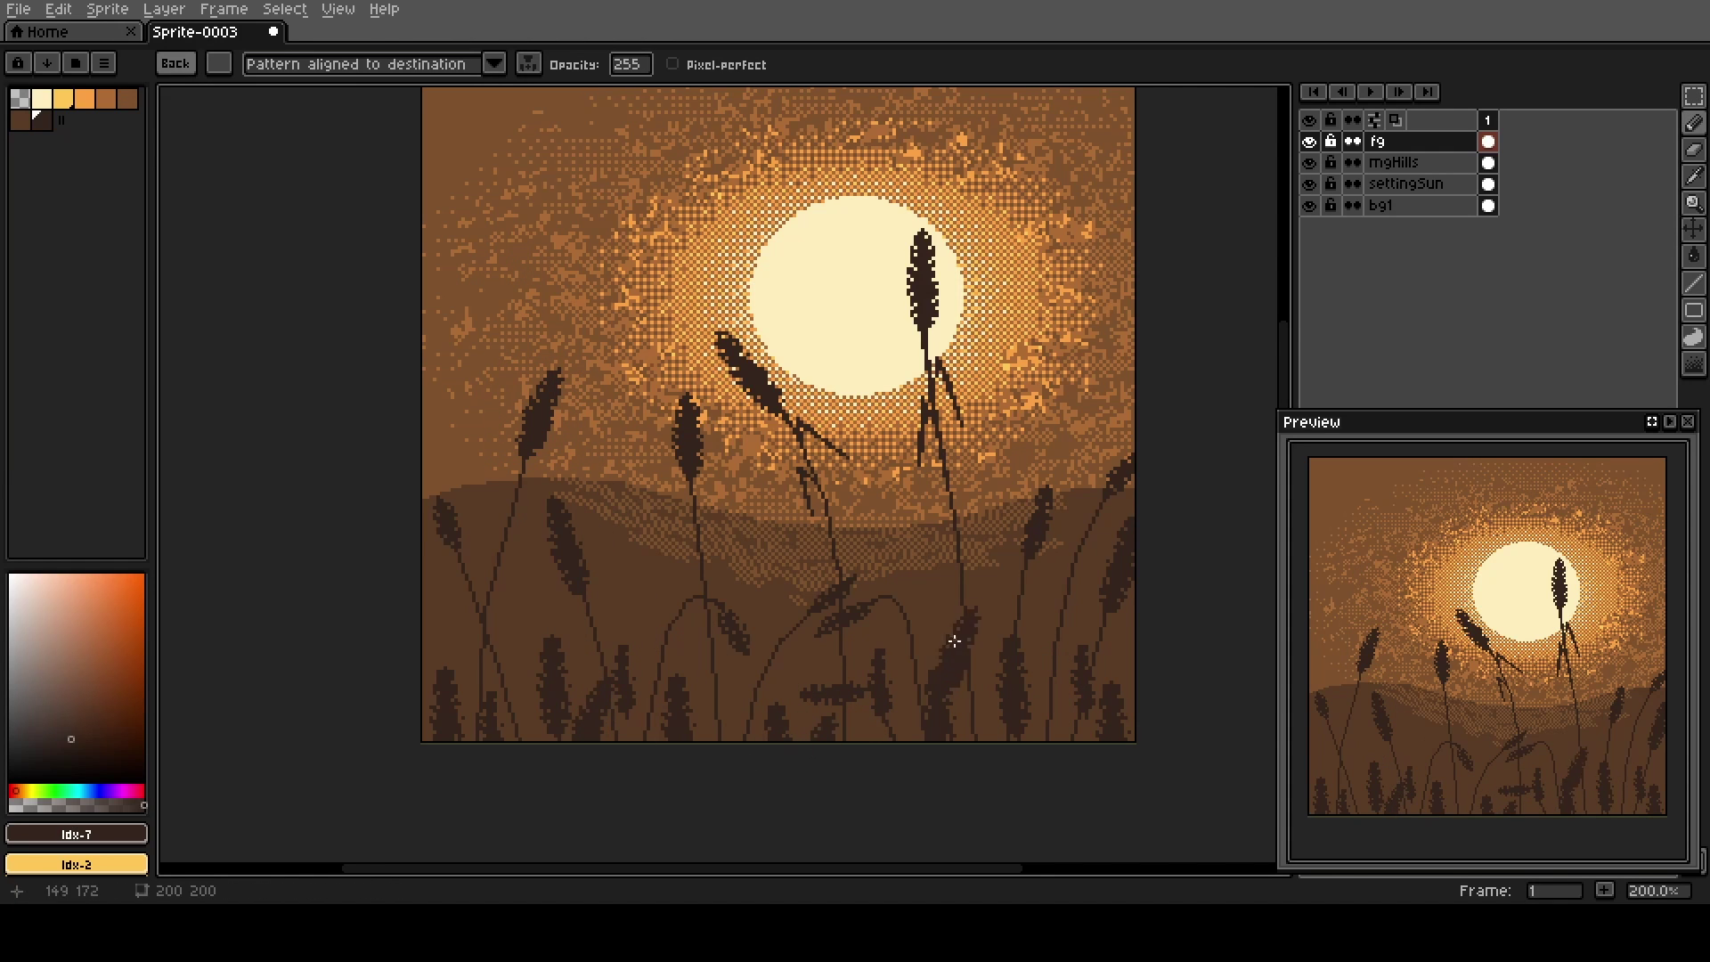
{"action": "left_click", "coordinate": [1062, 629]}
{"action": "left_click", "coordinate": [766, 643]}
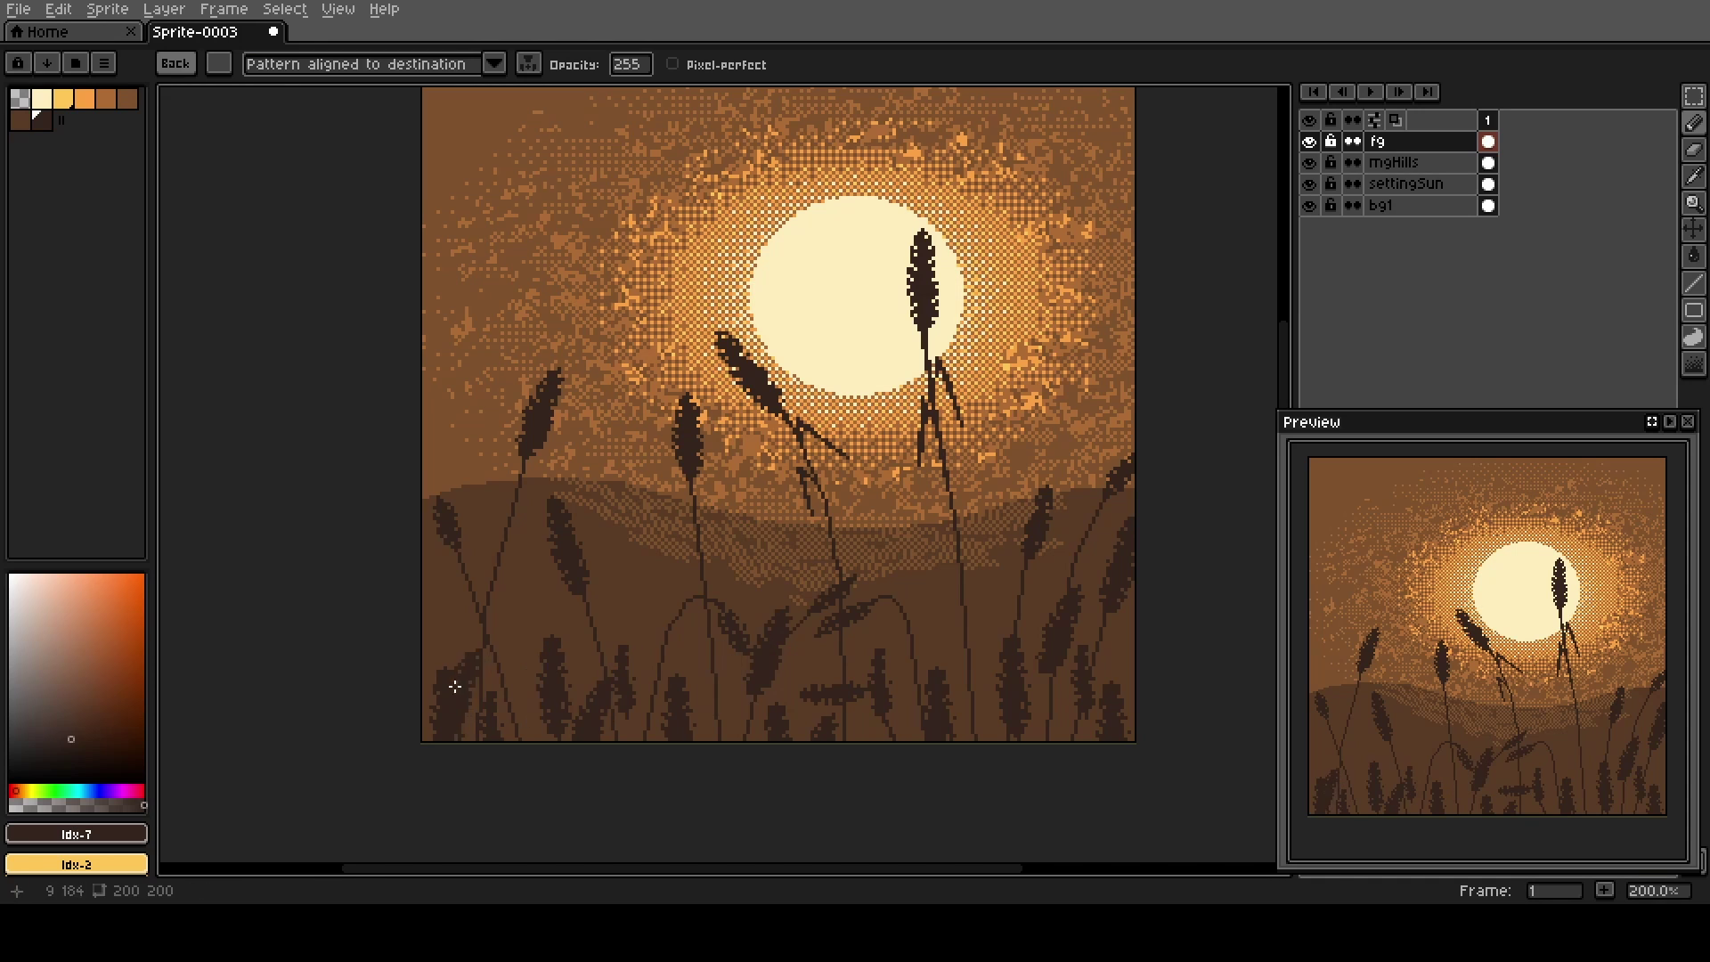
{"action": "key", "text": "Escape"}
Draw thin stems with the 1 px Pencil from the stamped heads down to the canvas's lower edge.
{"action": "scroll", "coordinate": [704, 652], "scroll_direction": "up", "scroll_amount": 2}
{"action": "left_click", "coordinate": [796, 734]}
{"action": "left_click", "coordinate": [756, 828], "text": "shift"}
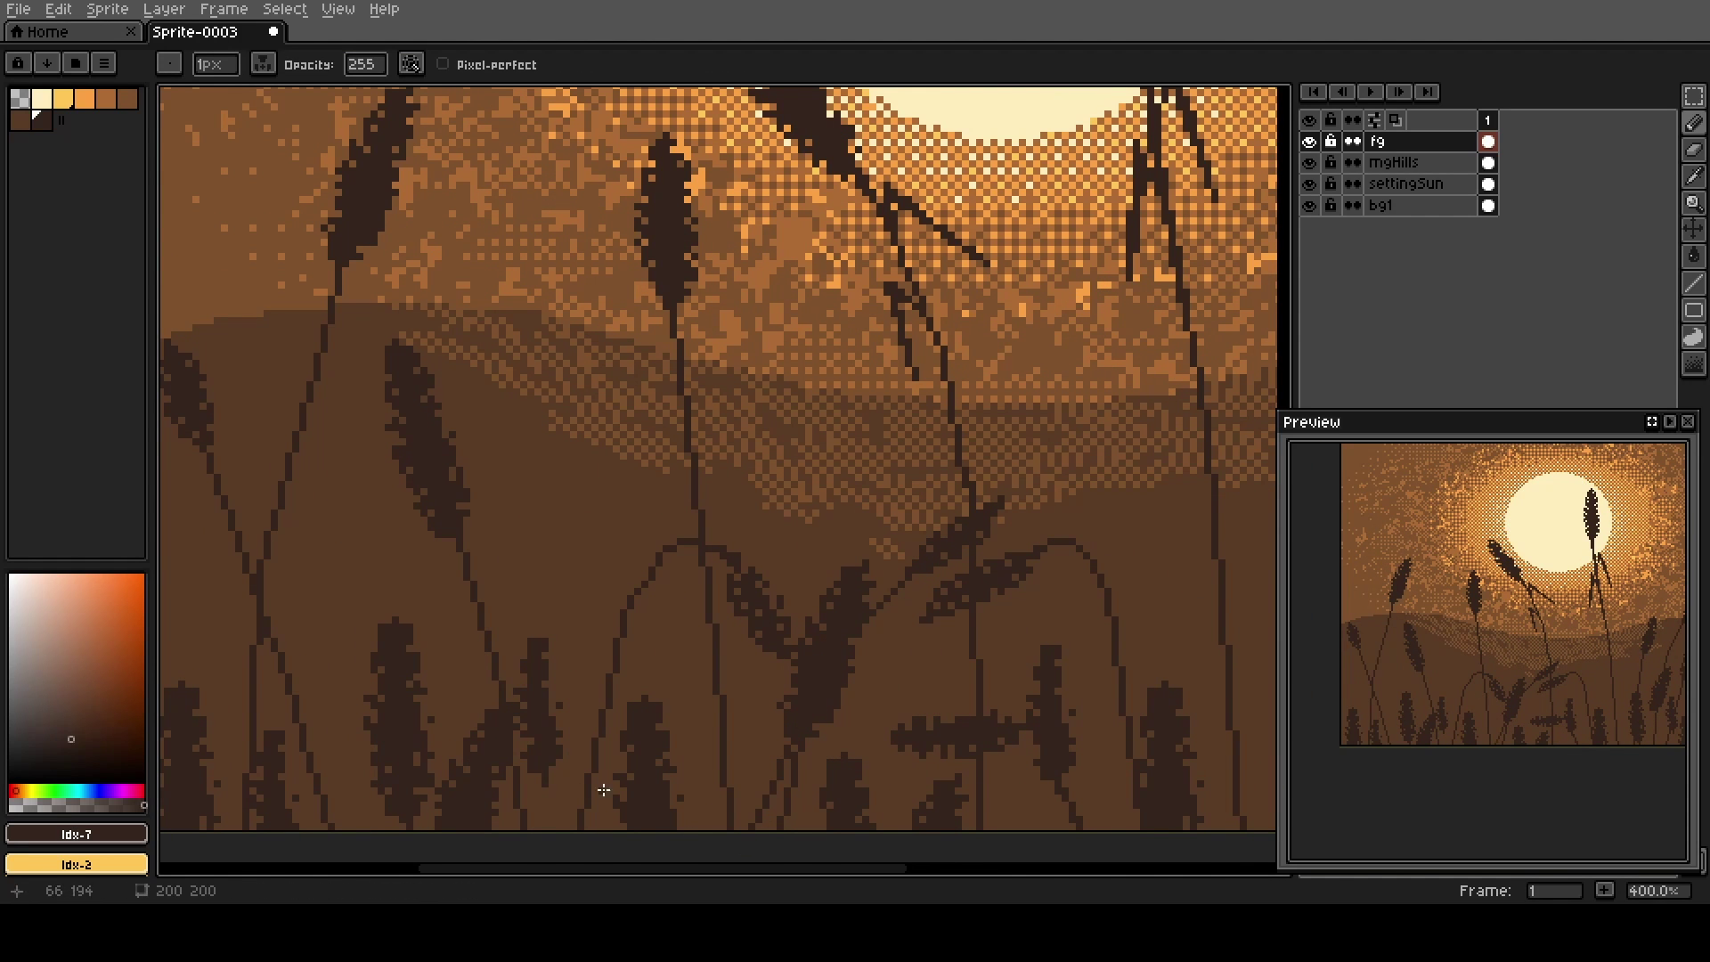
{"action": "key", "text": "space"}
{"action": "left_click_drag", "start_coordinate": [860, 759], "coordinate": [649, 623]}
{"action": "key", "text": "space"}
{"action": "left_click_drag", "start_coordinate": [912, 601], "coordinate": [876, 566]}
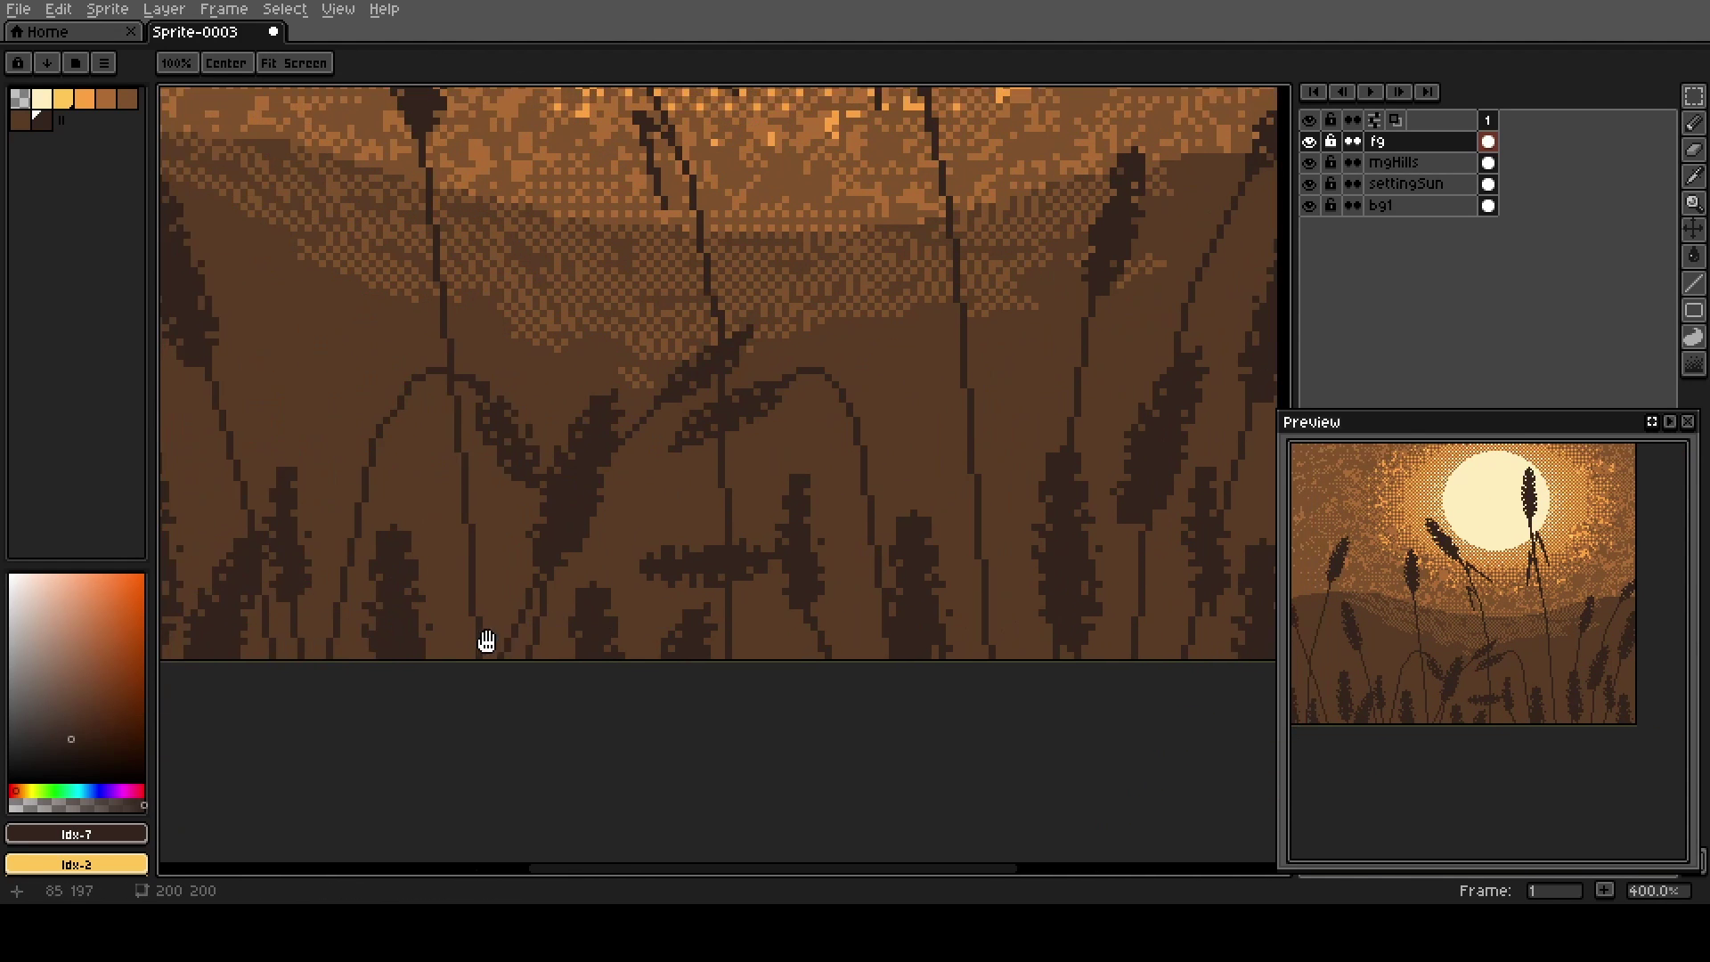
{"action": "left_click_drag", "start_coordinate": [485, 645], "coordinate": [785, 611]}
Draw two drooping leaves on the stem below the upright head left of the sun, one on each side.
{"action": "scroll", "coordinate": [525, 566], "scroll_direction": "down", "scroll_amount": 2}
{"action": "key", "text": "space"}
{"action": "left_click_drag", "start_coordinate": [581, 527], "coordinate": [680, 615]}
{"action": "scroll", "coordinate": [679, 570], "scroll_direction": "up", "scroll_amount": 1}
{"action": "scroll", "coordinate": [678, 561], "scroll_direction": "up", "scroll_amount": 1}
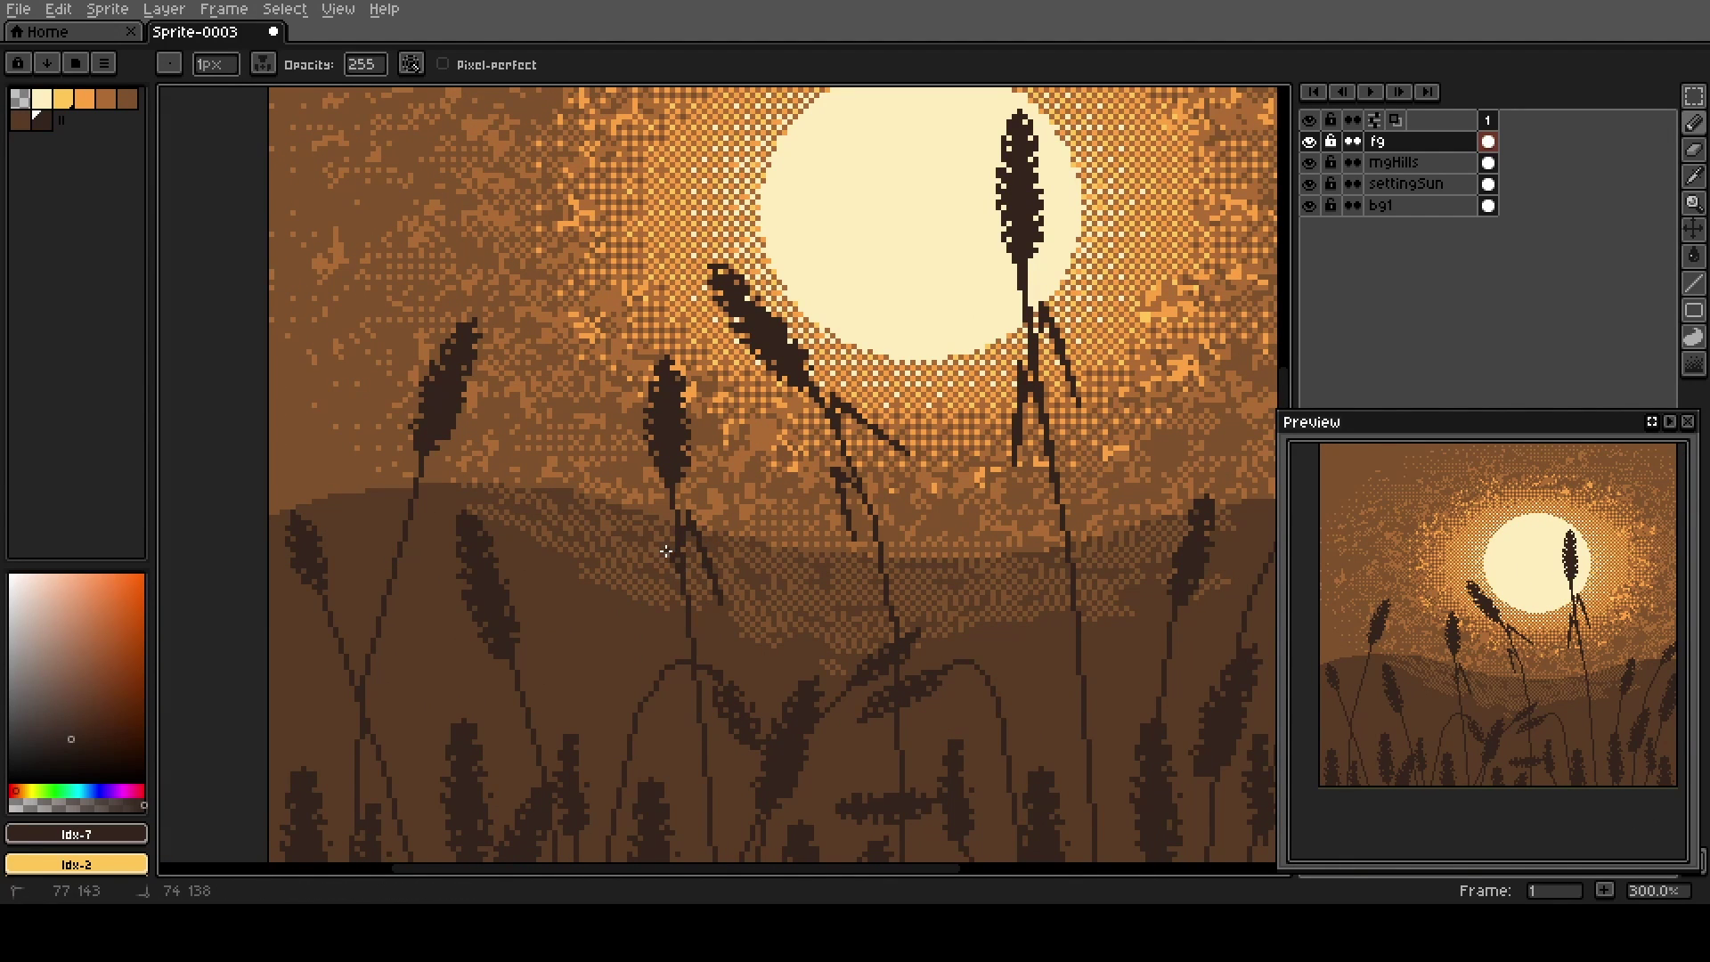
{"action": "left_click", "coordinate": [668, 598], "text": "shift"}
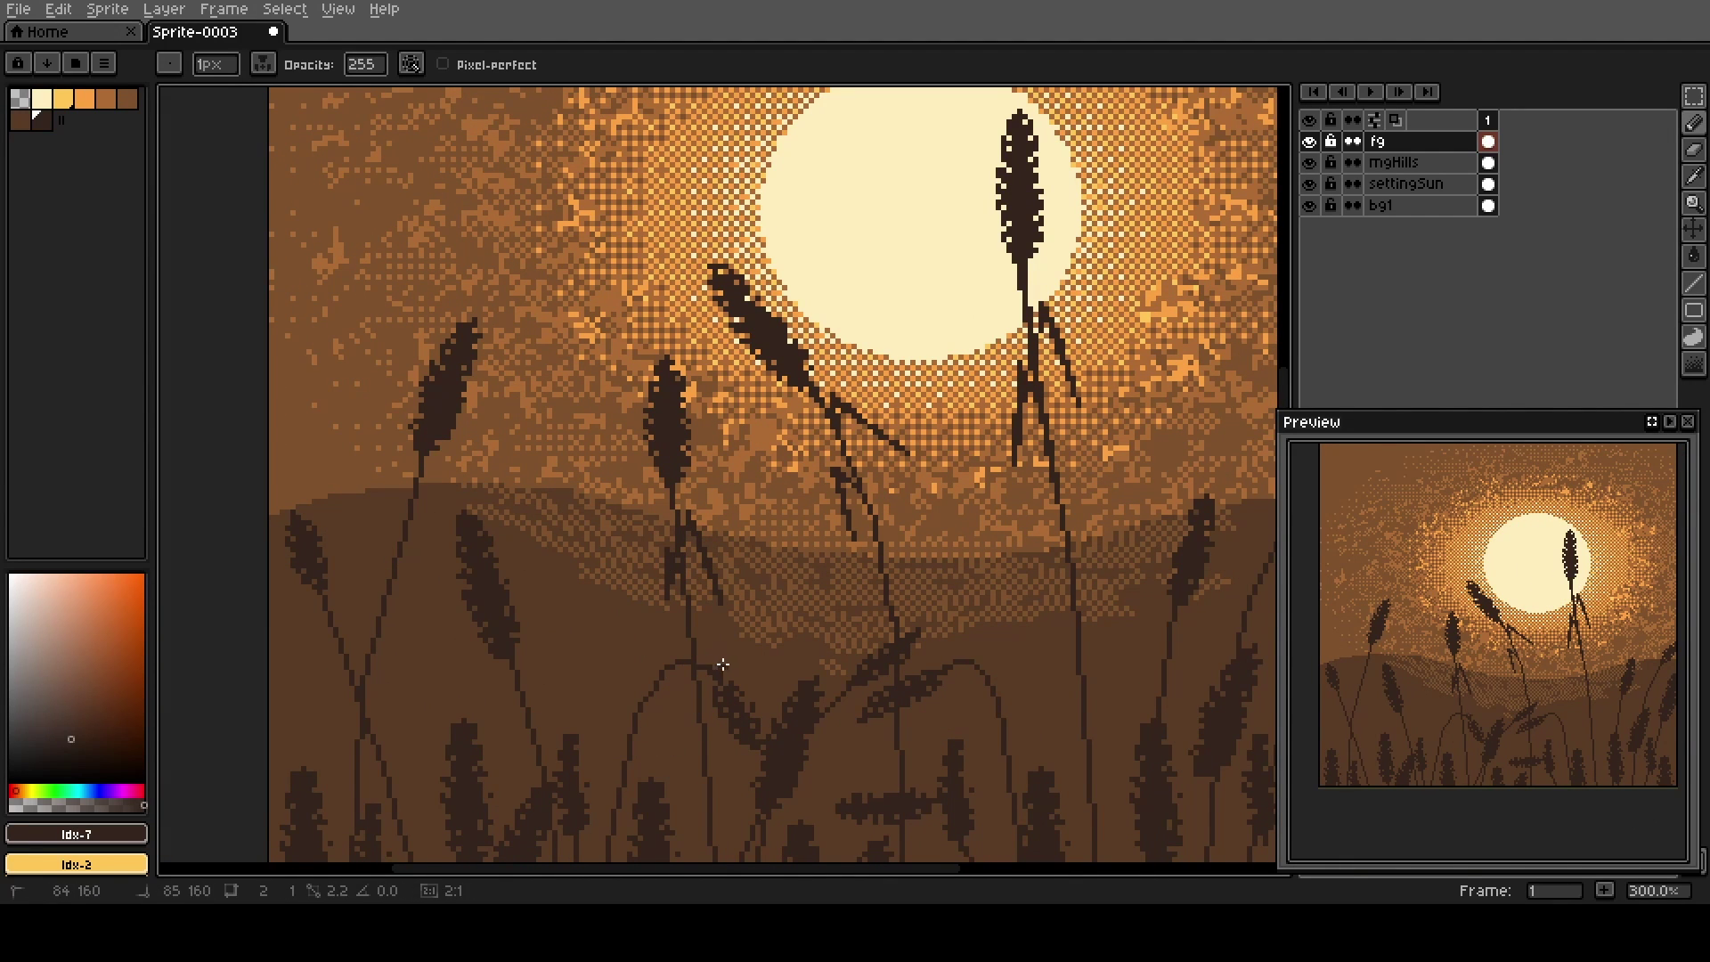